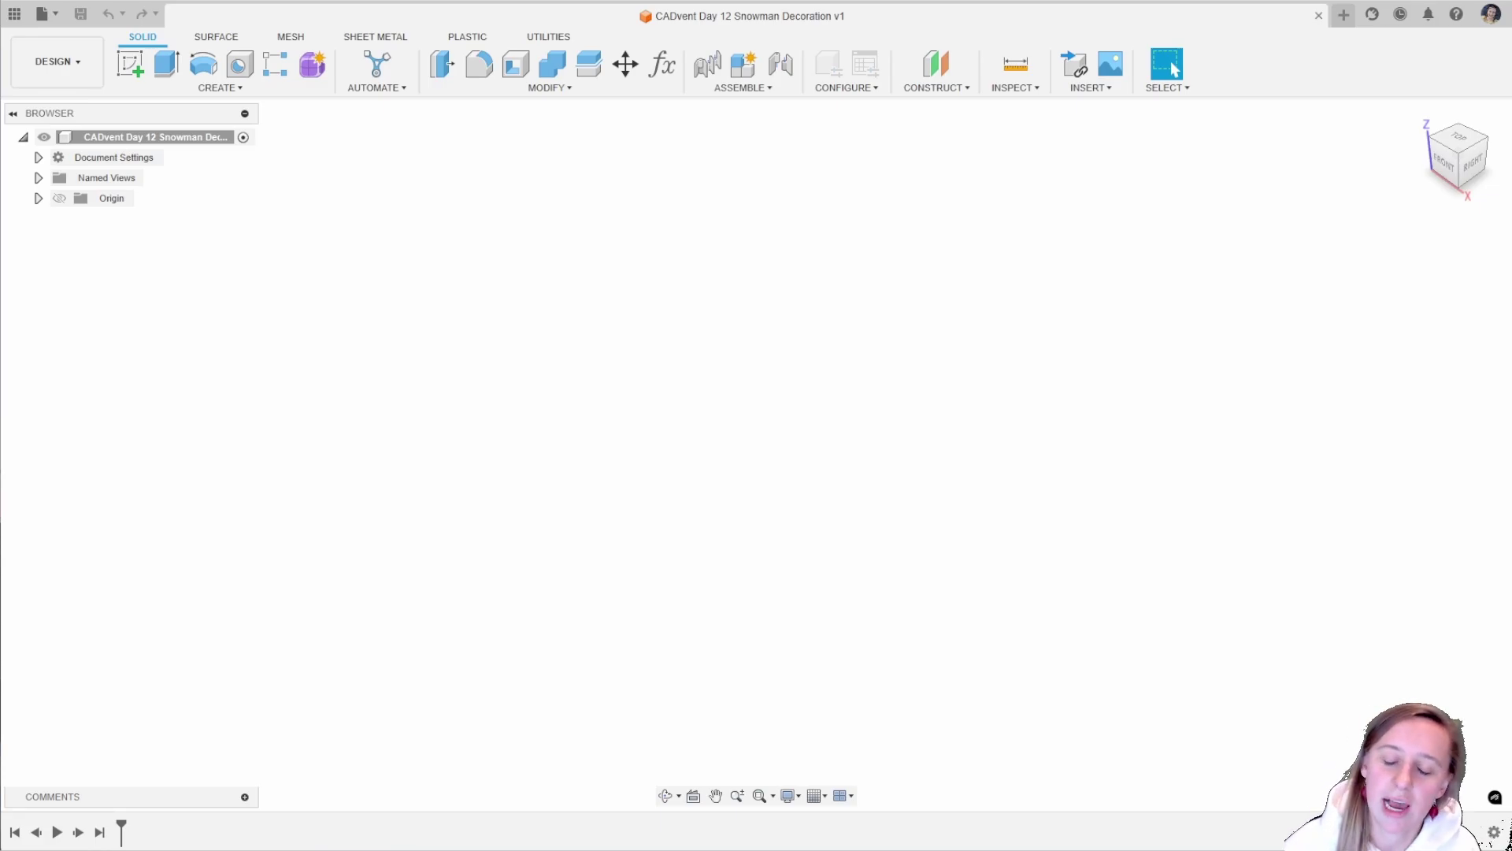
# Start a sketch on the front XZ plane and draw a 30 mm diameter circle centred on the origin.
pyautogui.click(129, 63)
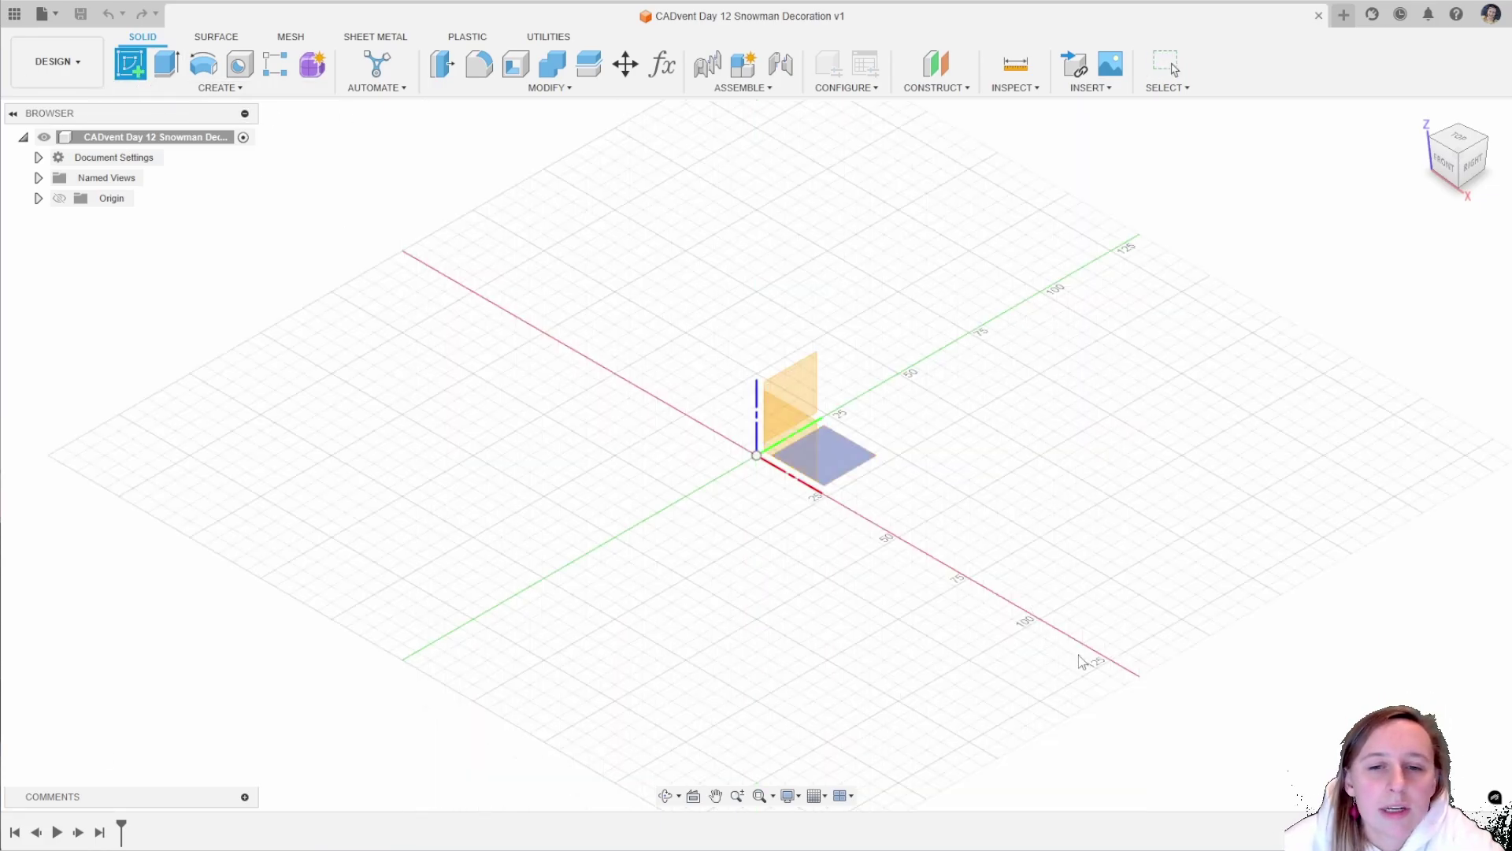
pyautogui.click(796, 443)
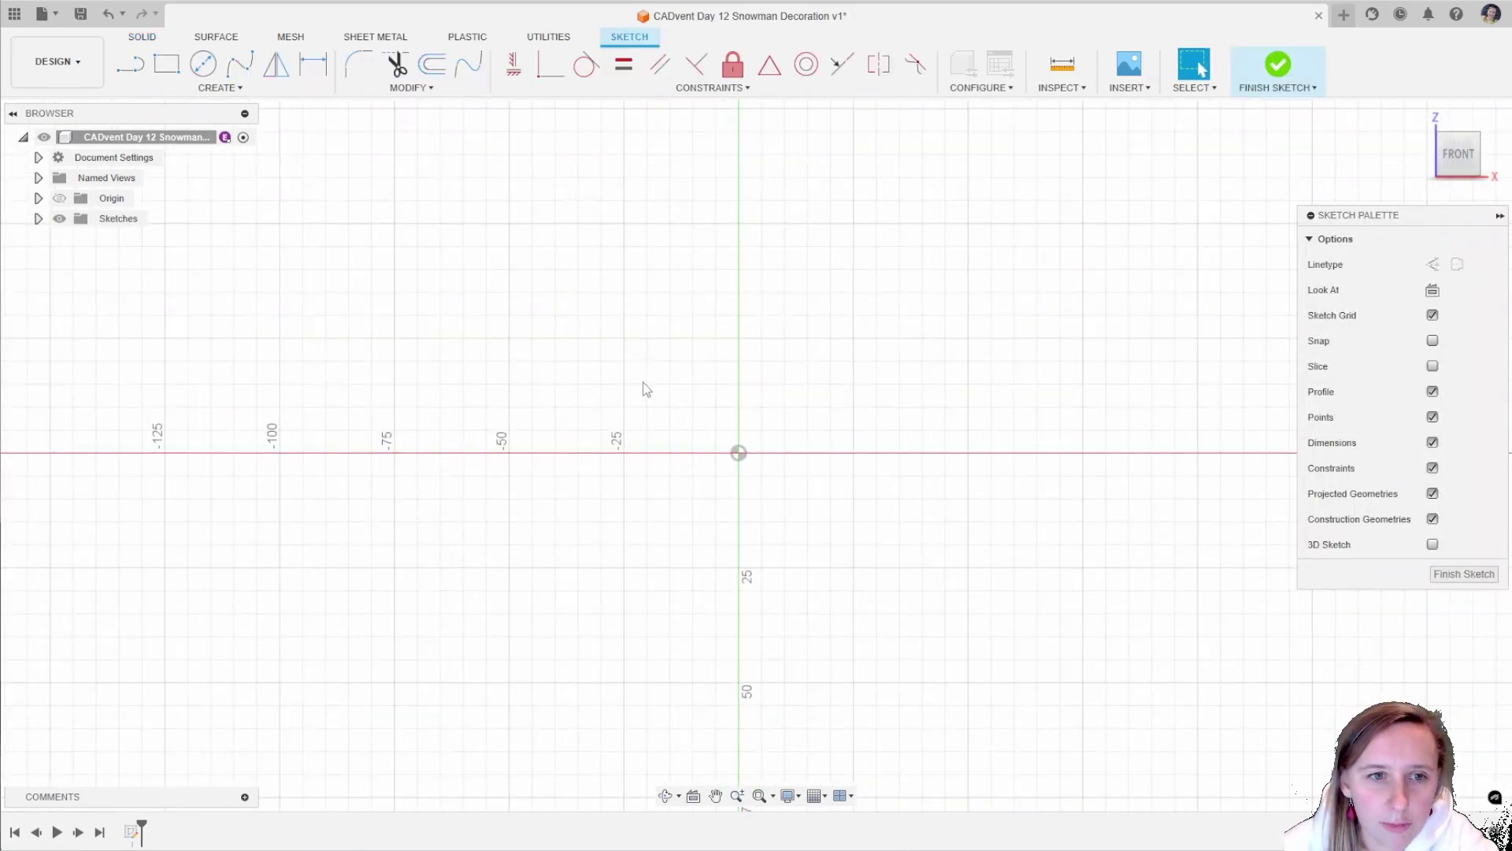
pyautogui.scroll(2, 661, 398)
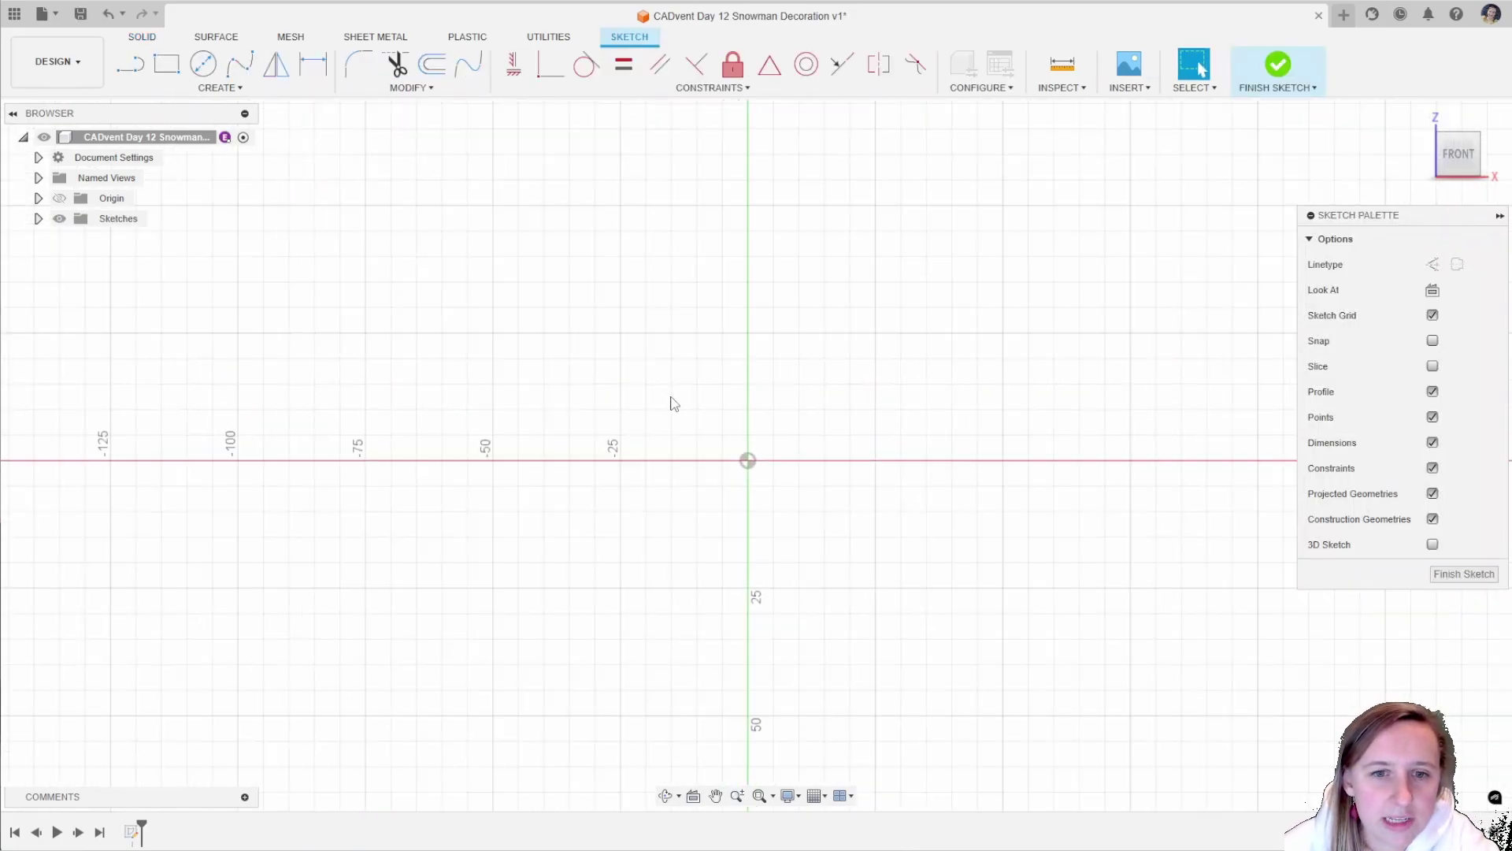
pyautogui.click(203, 64)
pyautogui.click(764, 474)
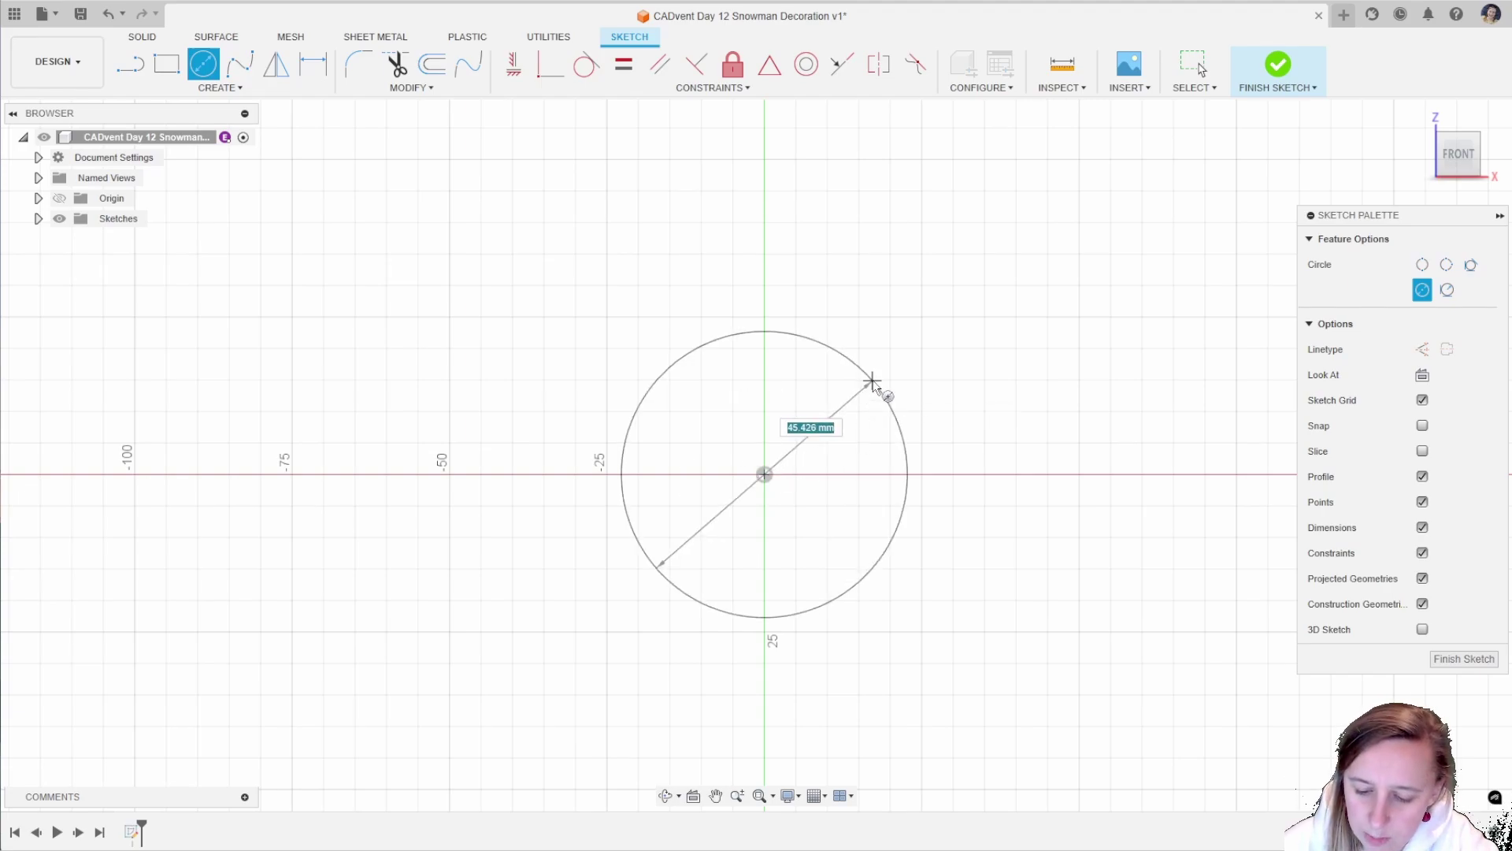
pyautogui.click(871, 383)
pyautogui.press('Escape')
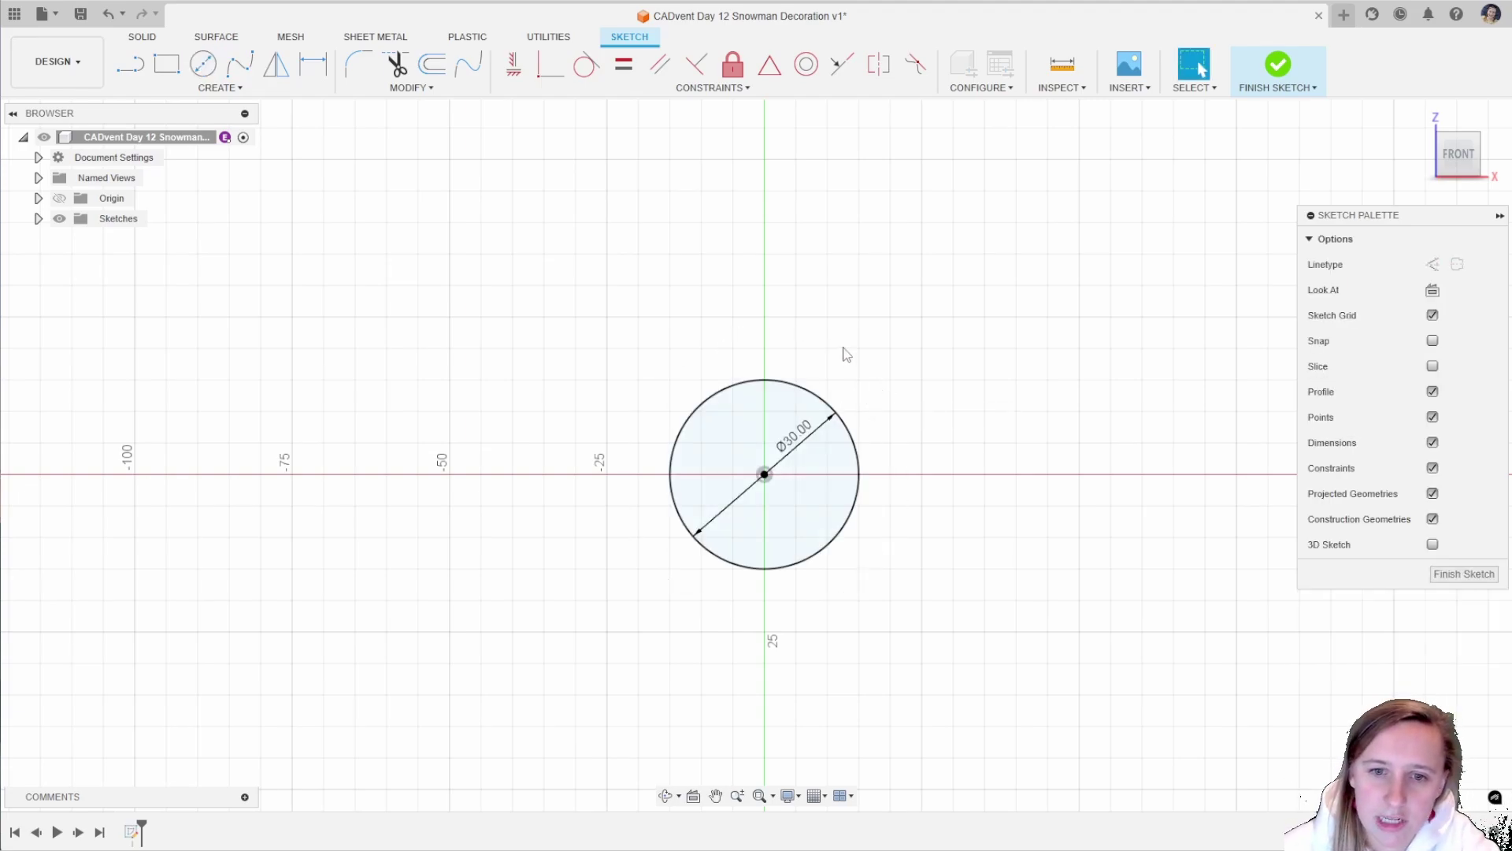
# Draw a 20 mm diameter circle centred on the vertical axis, overlapping the top of the 30 mm circle.
pyautogui.scroll(3, 794, 415)
pyautogui.press('c')
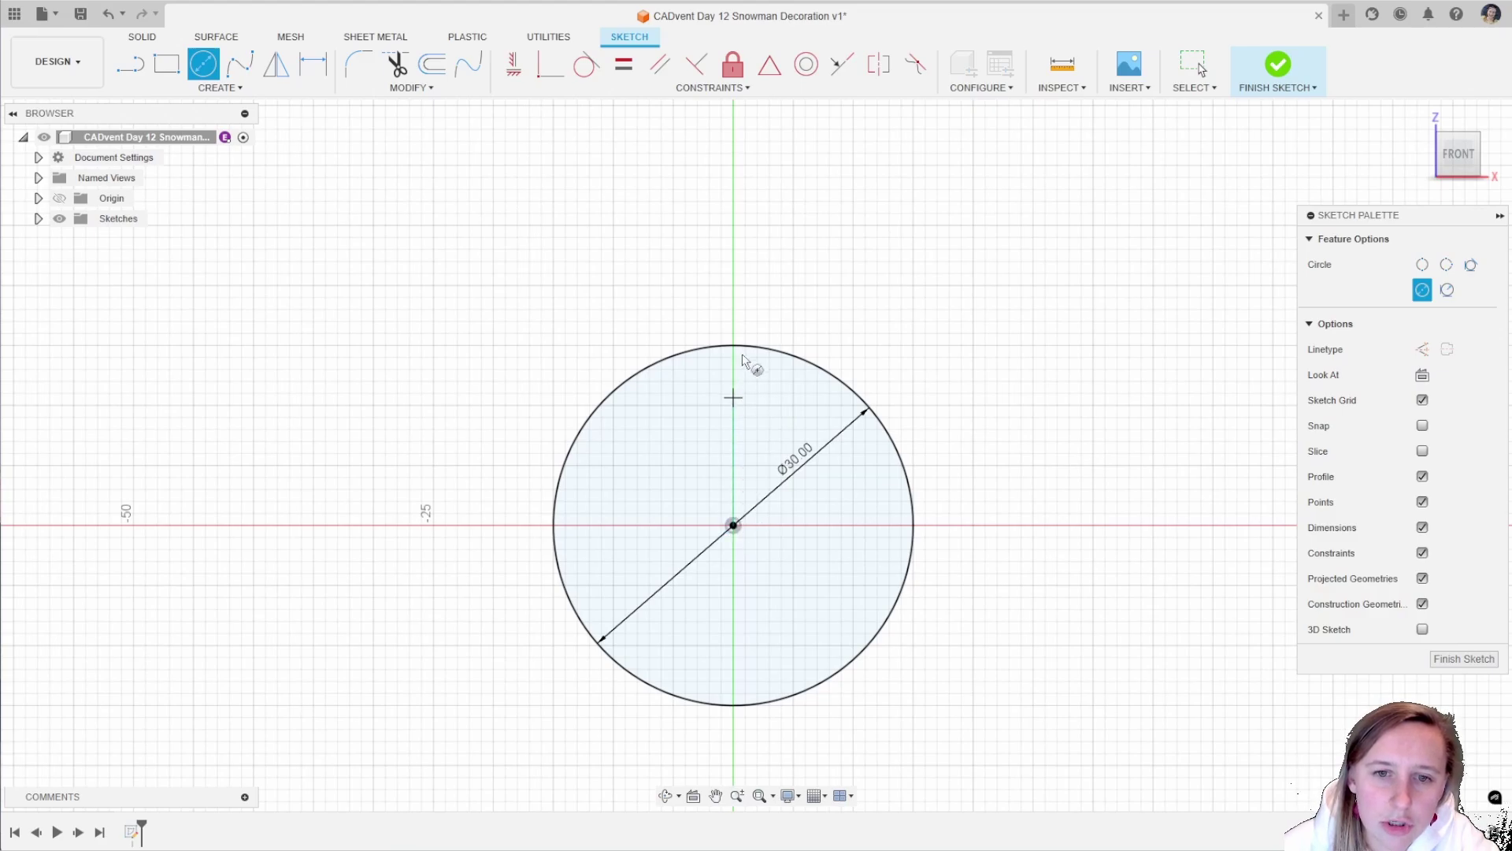
pyautogui.click(733, 289)
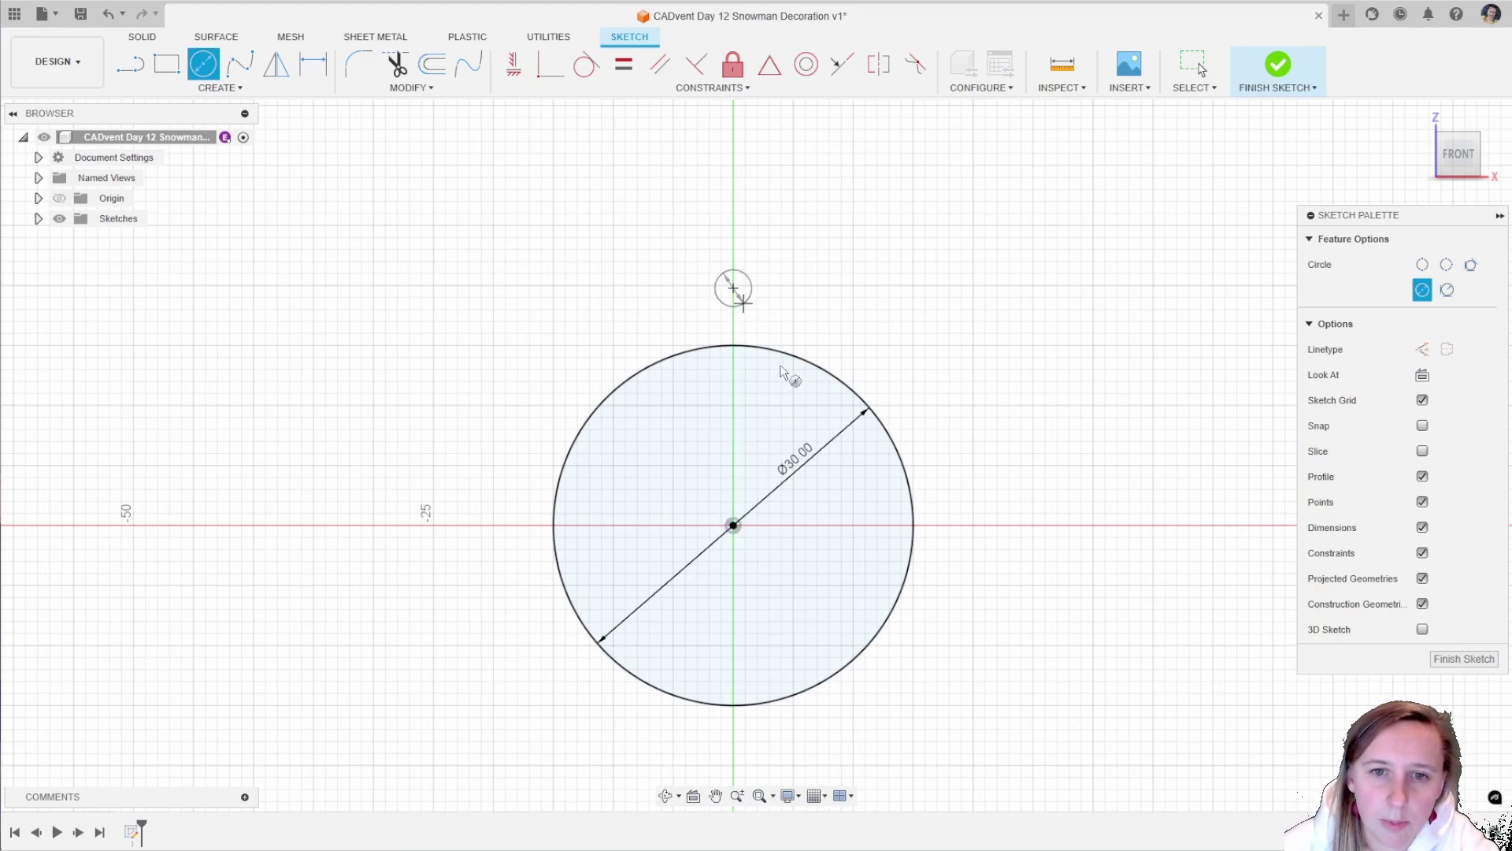
pyautogui.press('Return')
pyautogui.press('Escape')
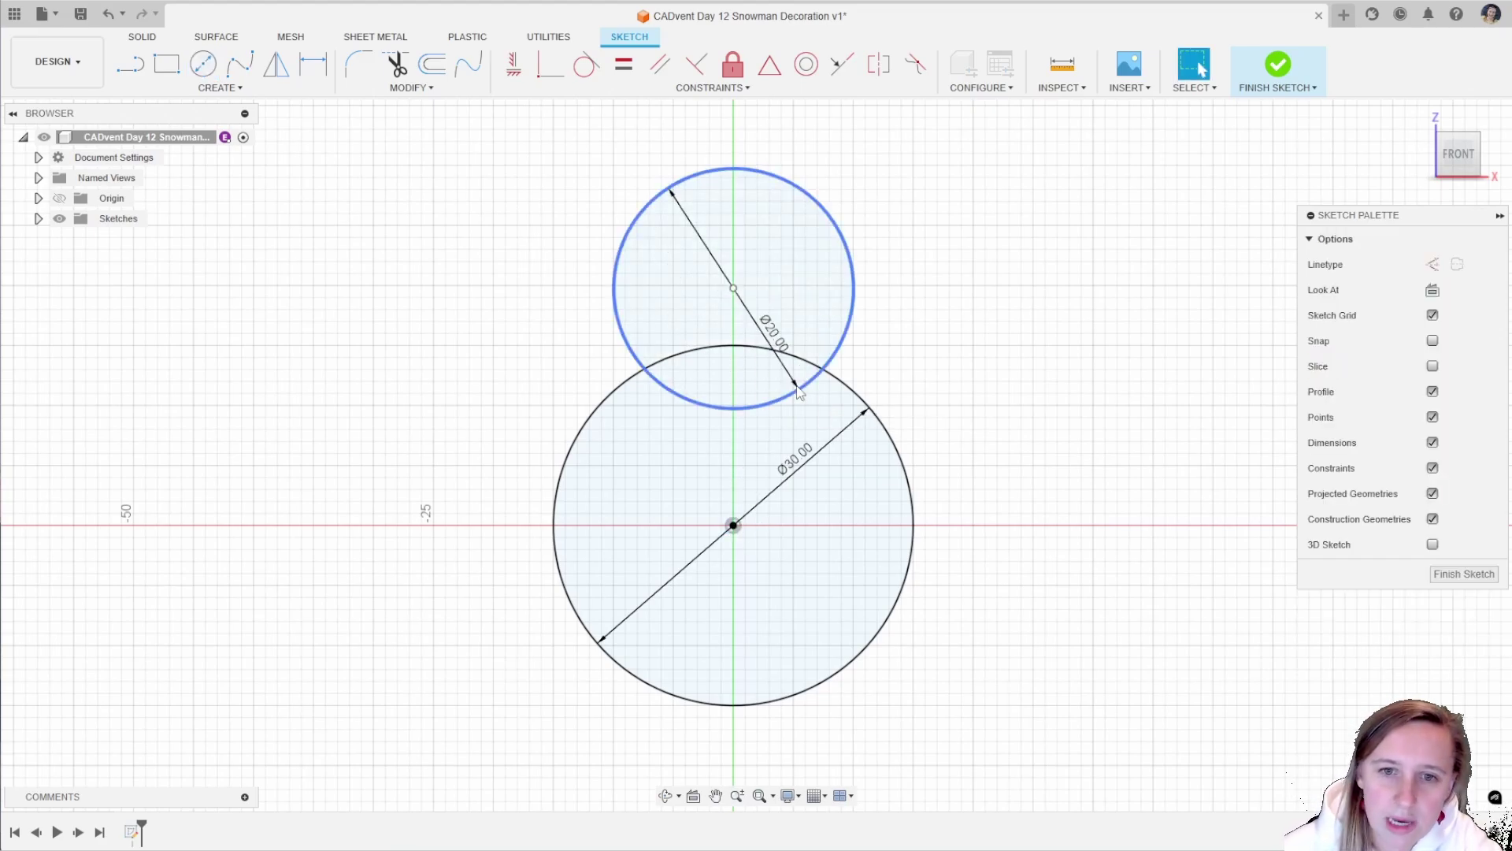
# Constrain the centres of the two circles to be vertically aligned.
pyautogui.click(511, 65)
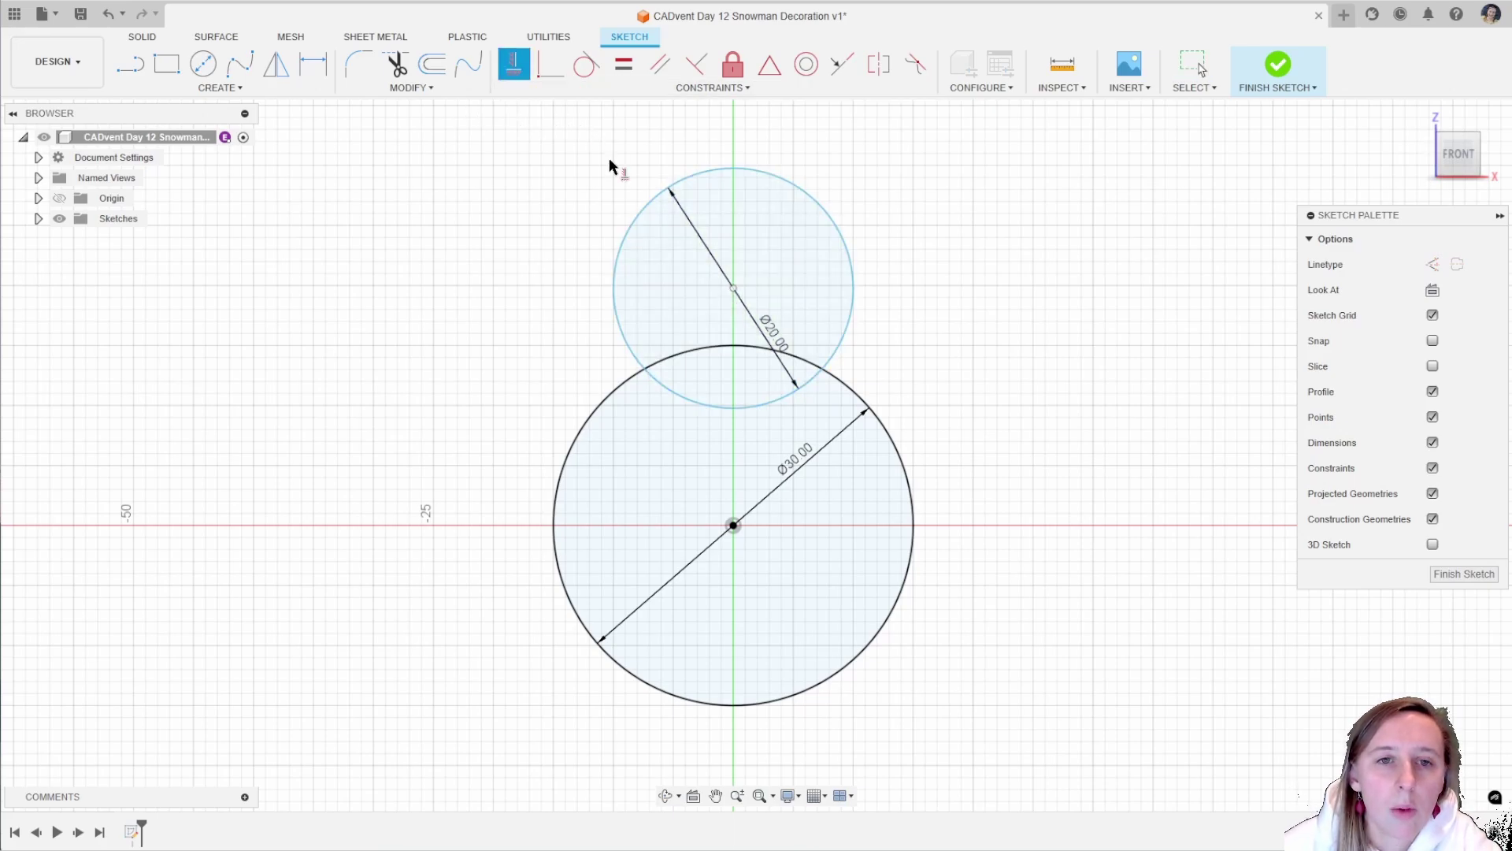
pyautogui.click(732, 525)
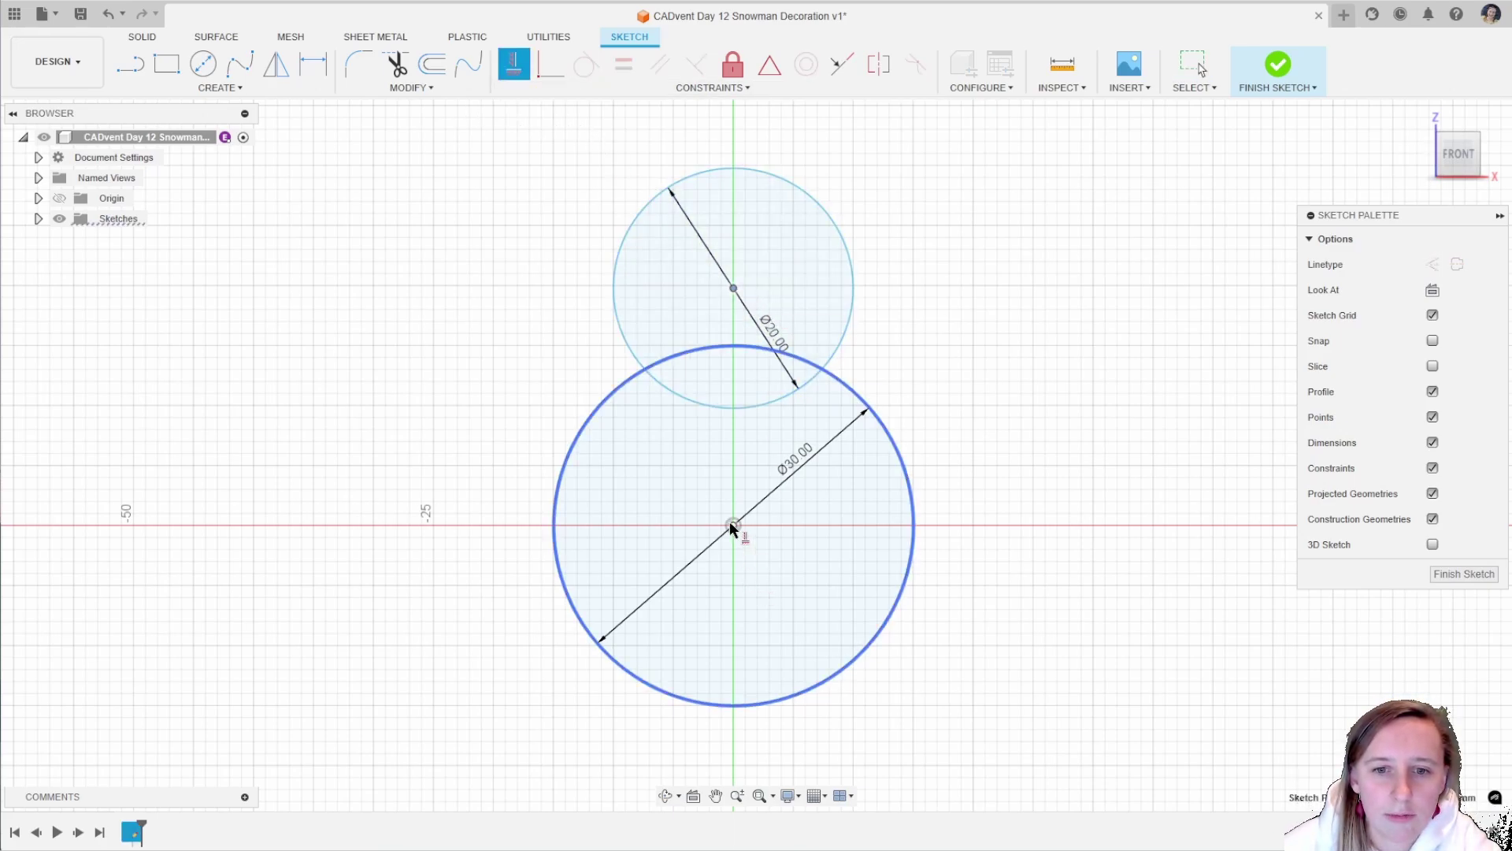
pyautogui.click(733, 288)
pyautogui.press('Escape')
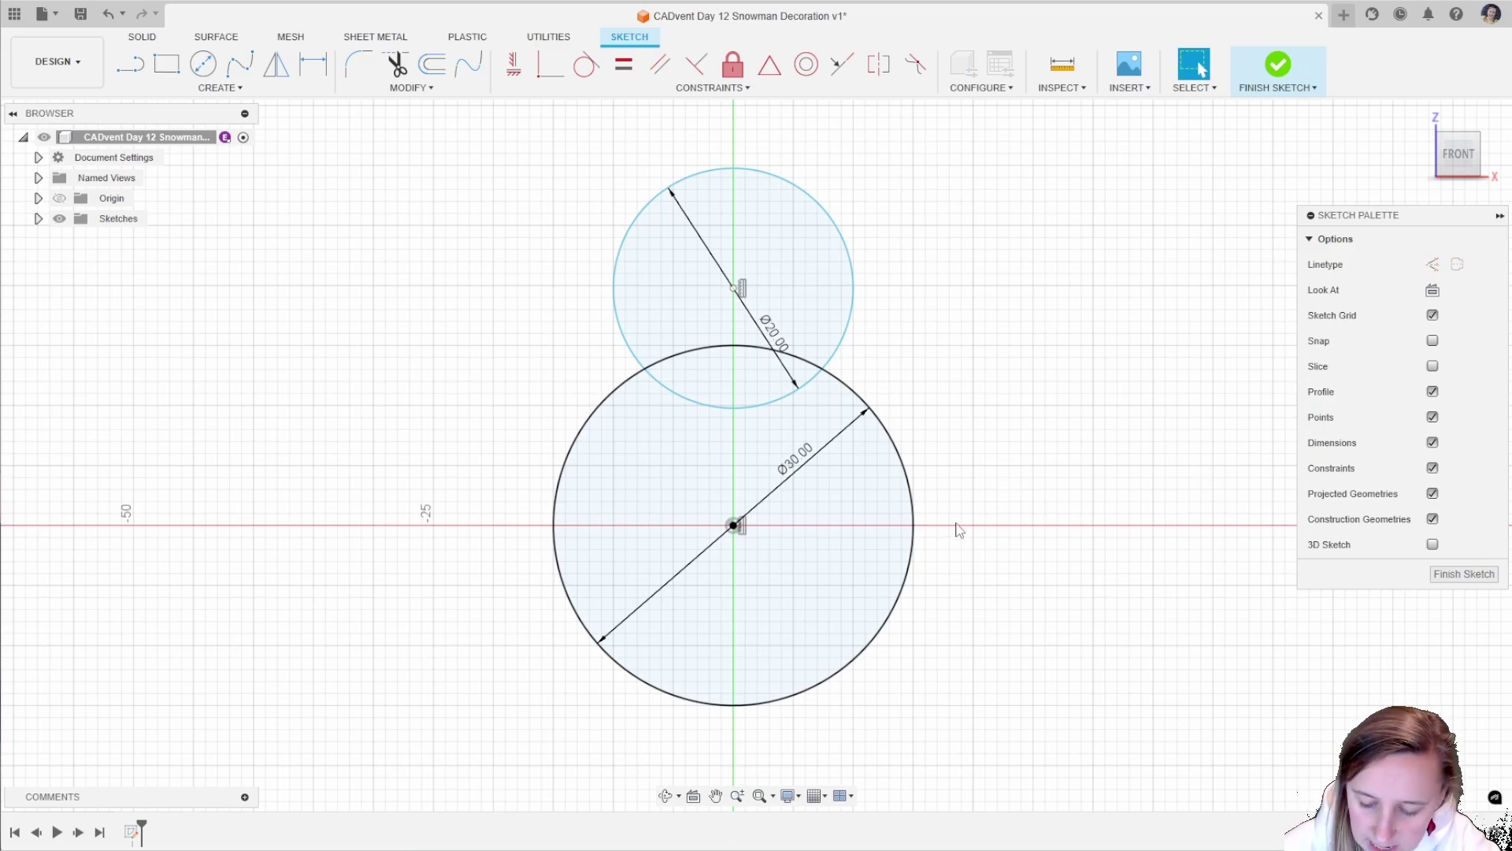
# Dimension the vertical distance between the two circle centres as 20 mm.
pyautogui.press('d')
pyautogui.click(734, 288)
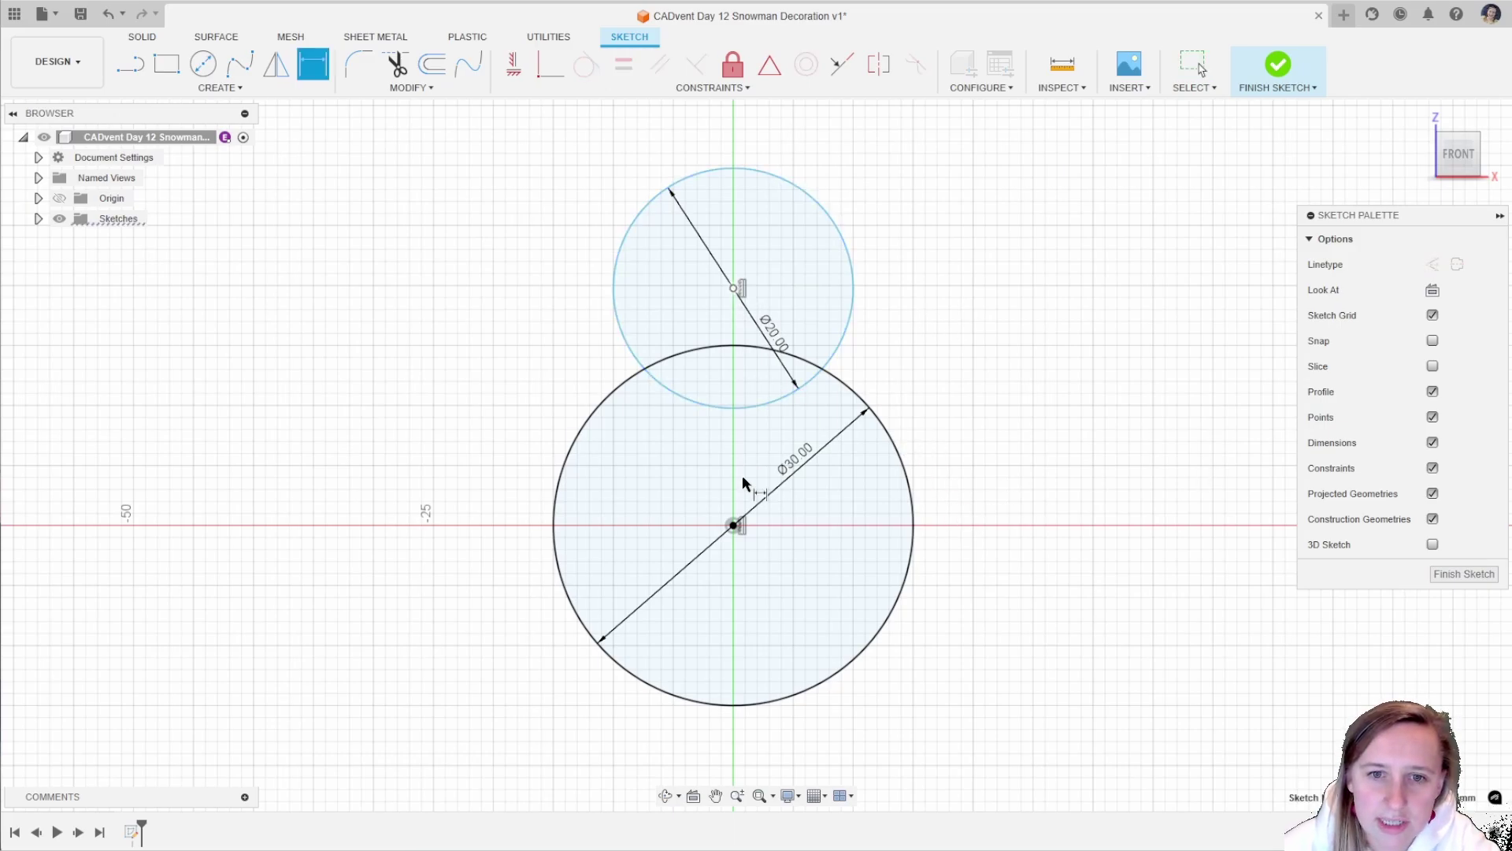
pyautogui.click(733, 525)
pyautogui.click(458, 431)
pyautogui.write('20')
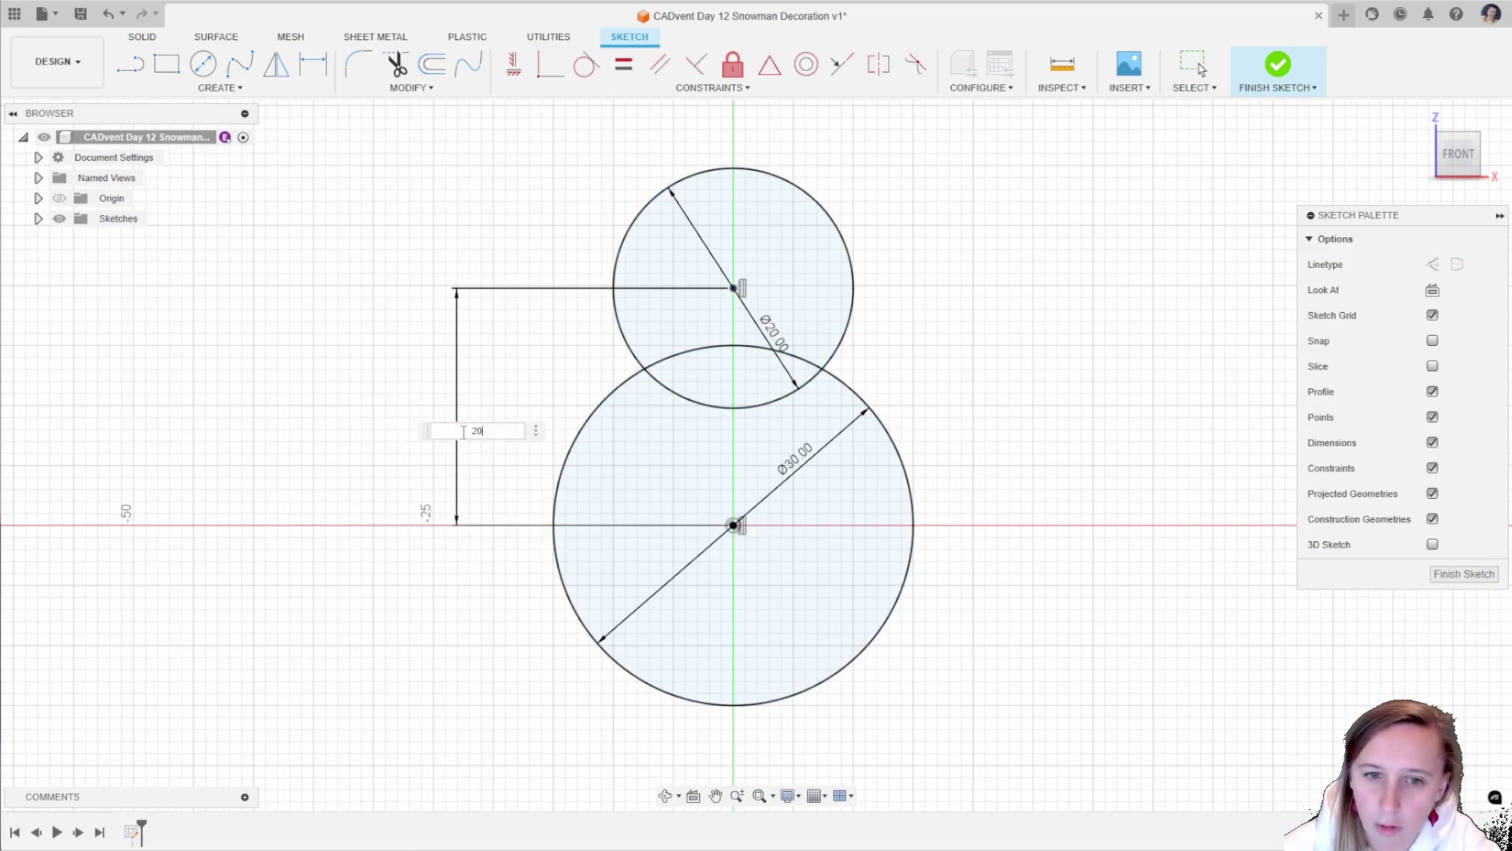
pyautogui.press('Return')
pyautogui.press('Escape')
# Draw a horizontal line across the lower part of the large circle, with both ends on its edge.
pyautogui.scroll(-2, 661, 285)
pyautogui.scroll(3, 740, 504)
pyautogui.press('l')
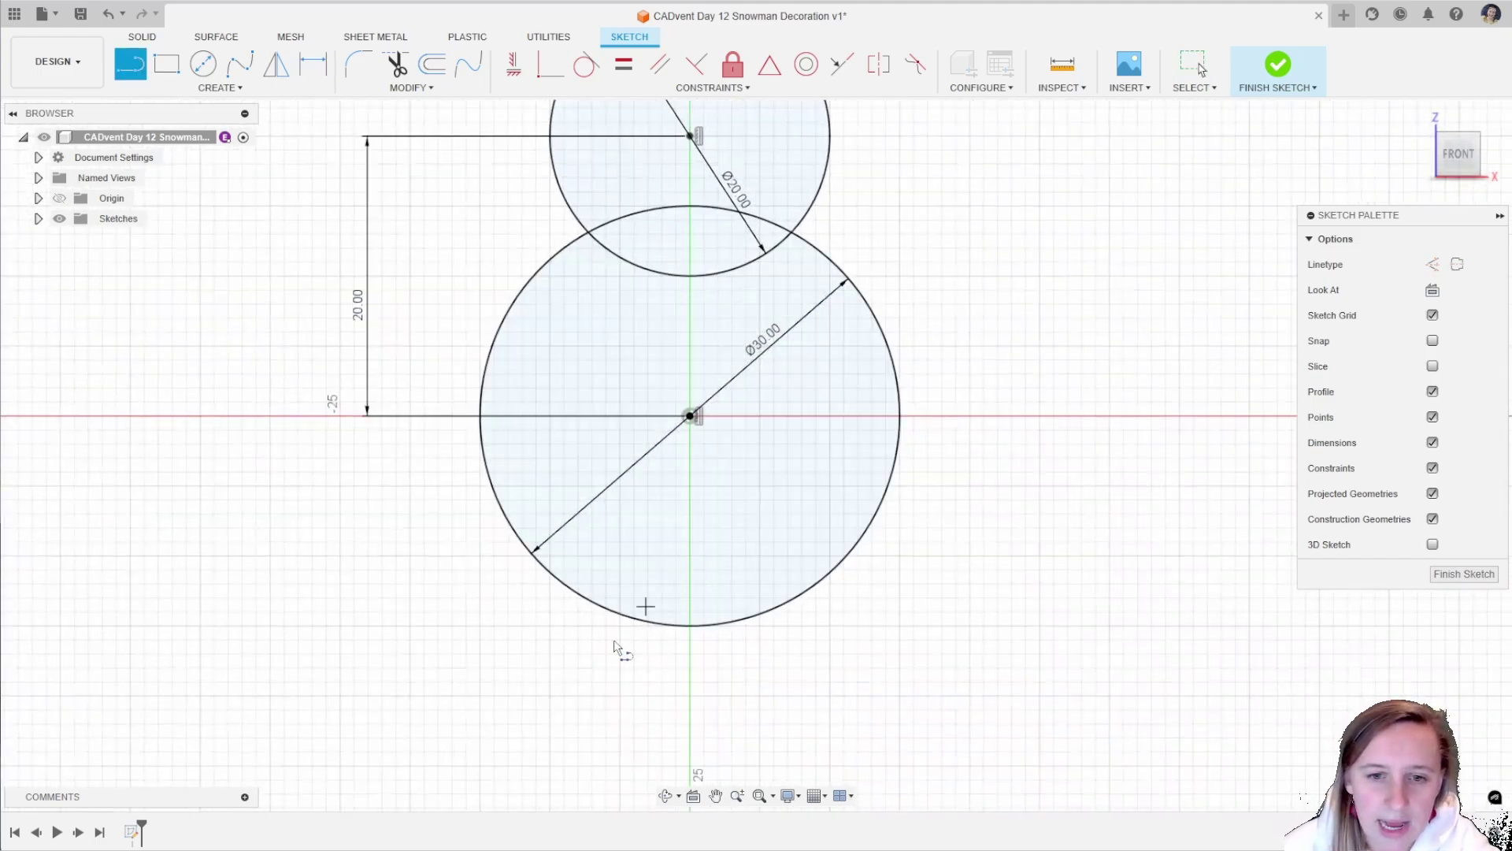
pyautogui.click(567, 586)
pyautogui.doubleClick(812, 587)
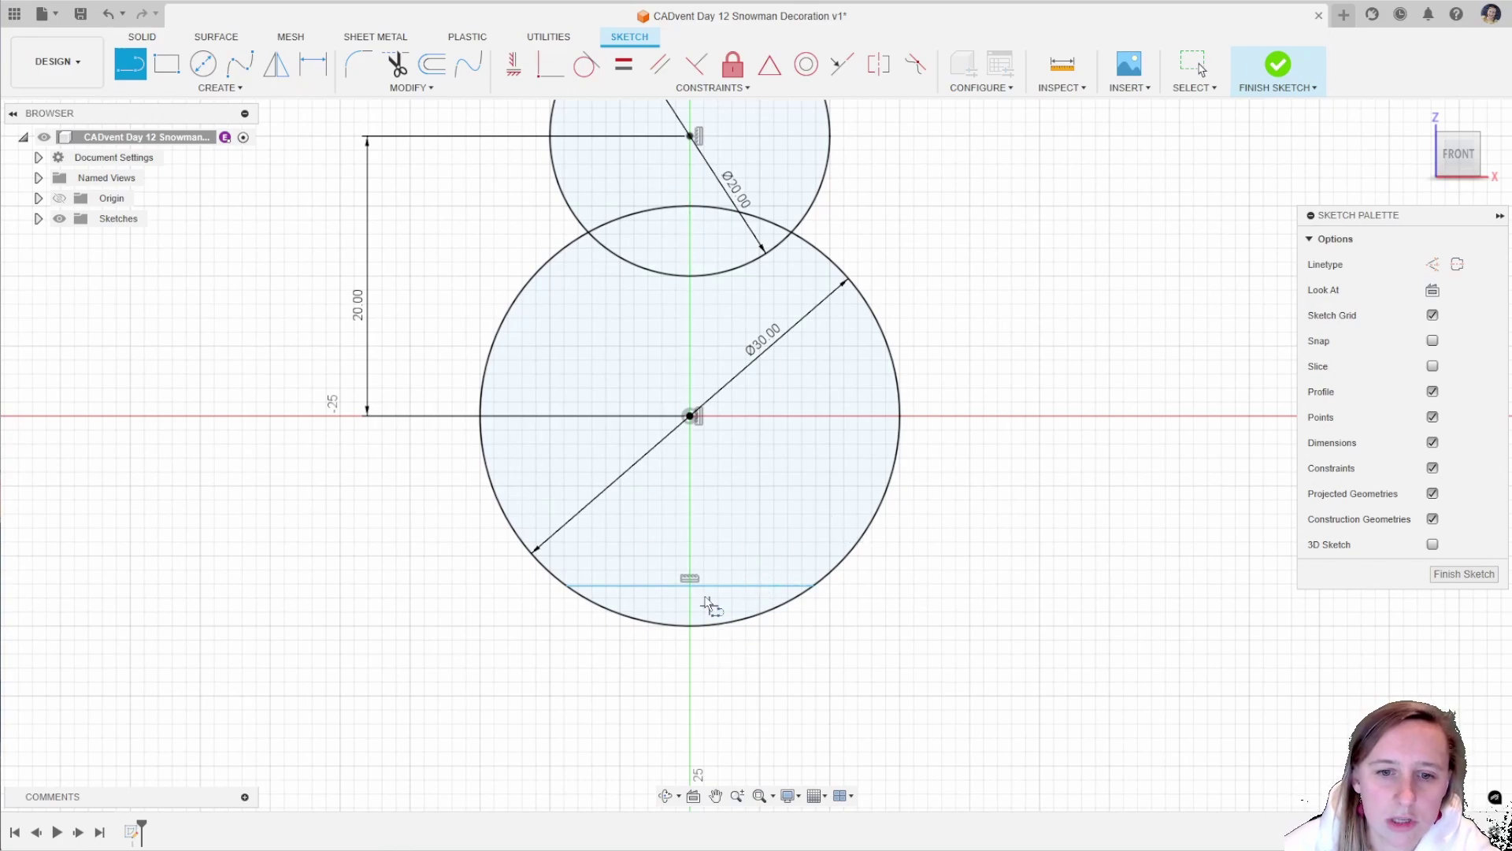
# Dimension the bottom horizontal line 14 mm below the origin.
pyautogui.click(313, 66)
pyautogui.click(687, 416)
pyautogui.click(630, 586)
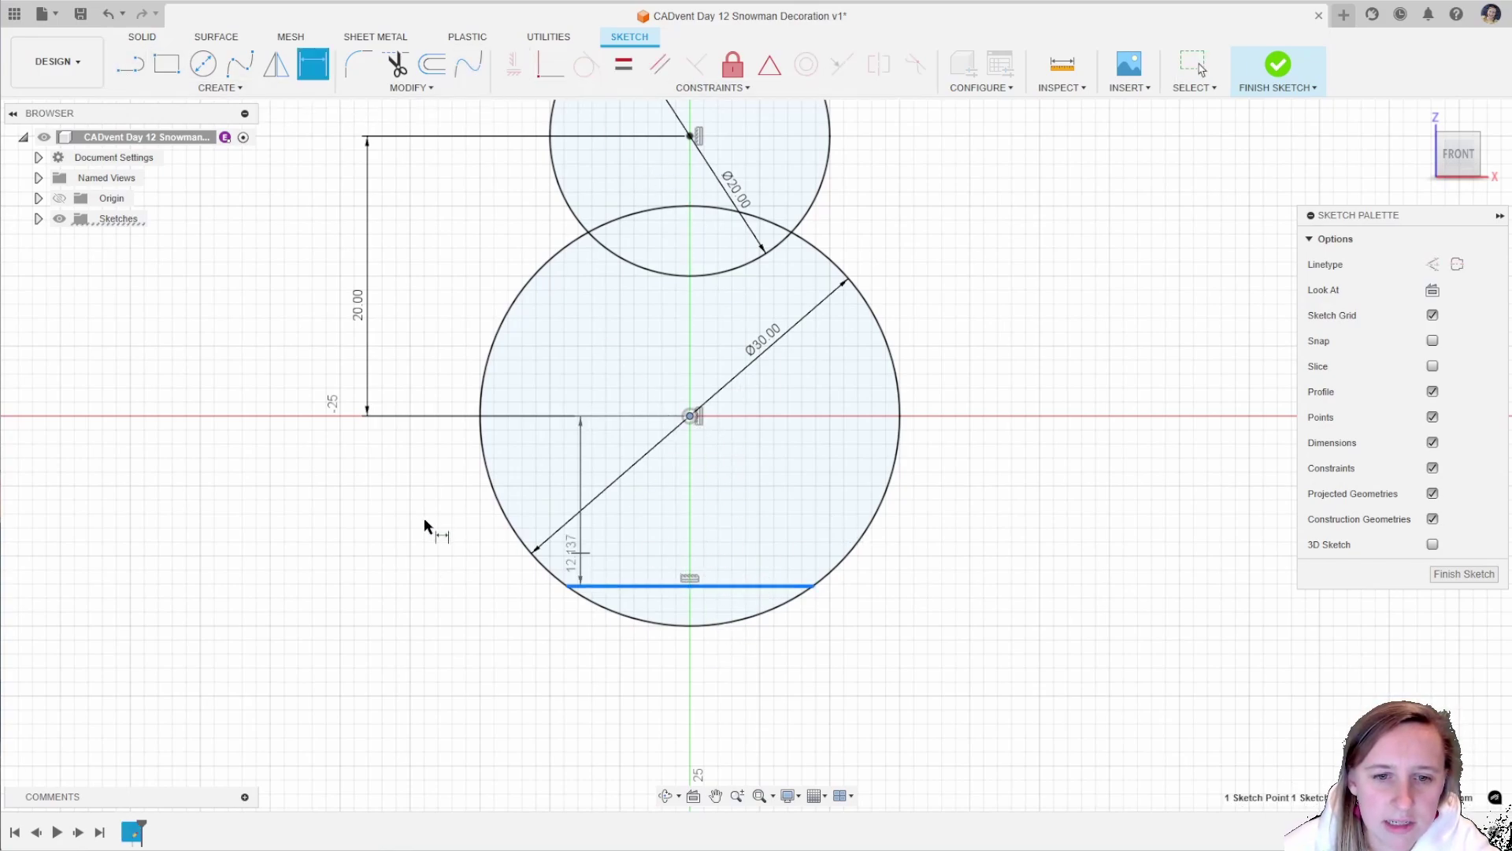
pyautogui.click(401, 512)
pyautogui.write('1')
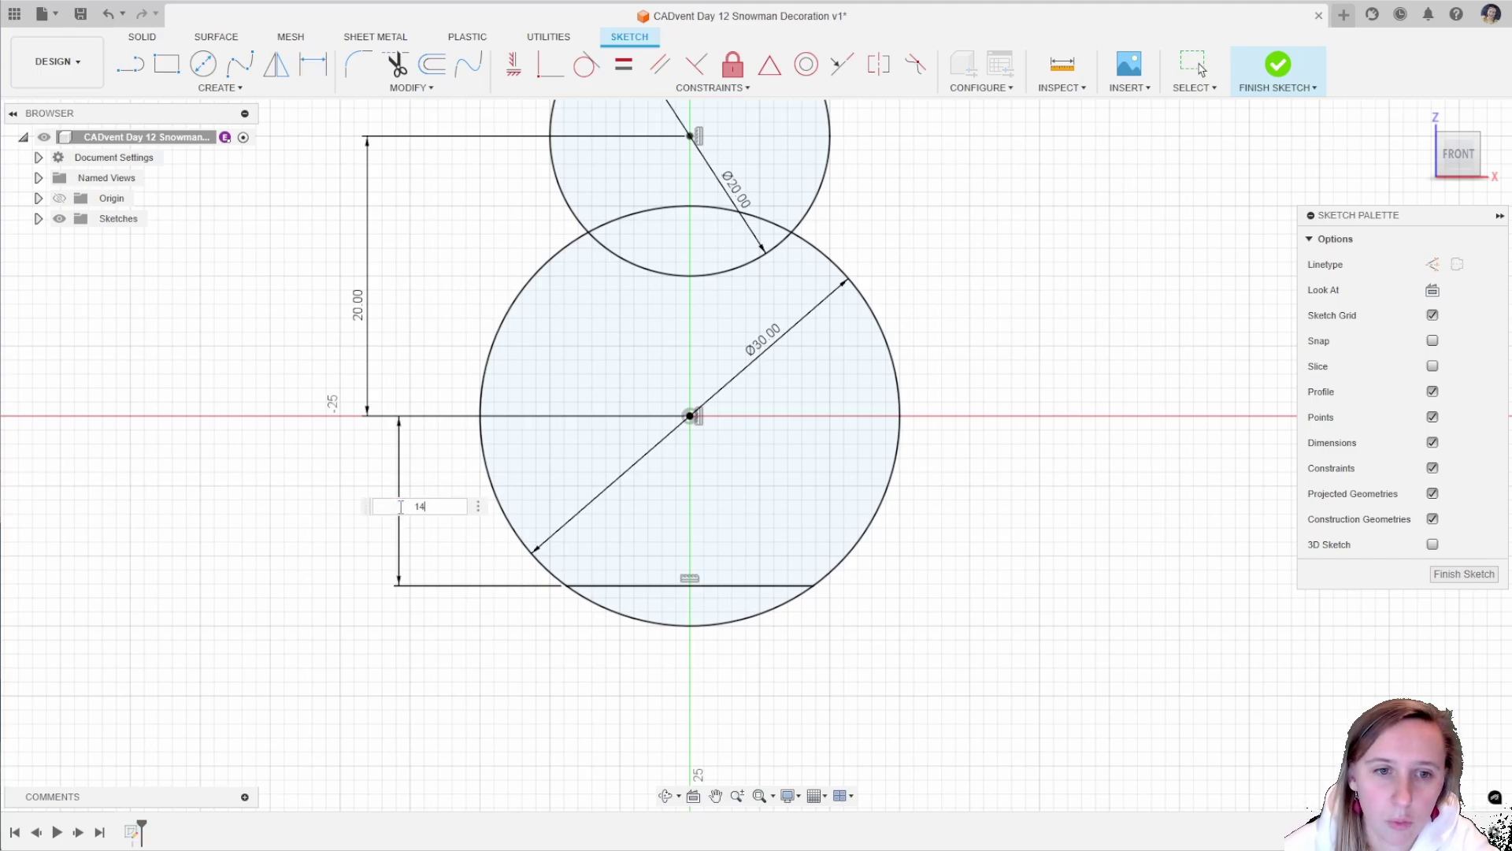
pyautogui.write('4')
pyautogui.press('Return')
# Draw a three-sided rectangular outline about 2 mm high near the small circle's top, from the vertical axis out past the circle.
pyautogui.scroll(-3, 697, 642)
pyautogui.scroll(2, 697, 646)
pyautogui.scroll(-2, 707, 433)
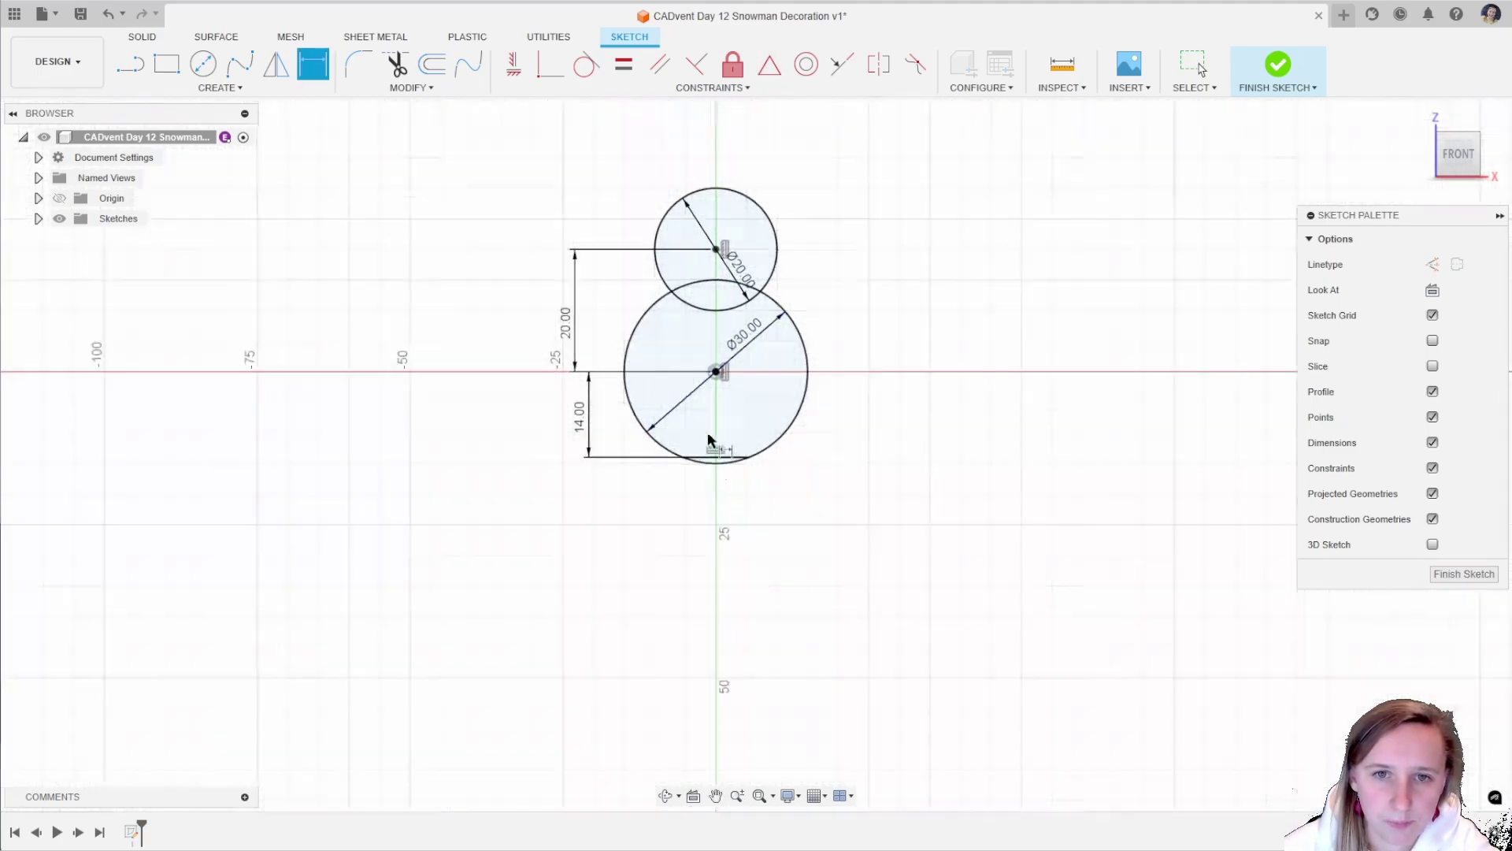
pyautogui.scroll(4, 720, 206)
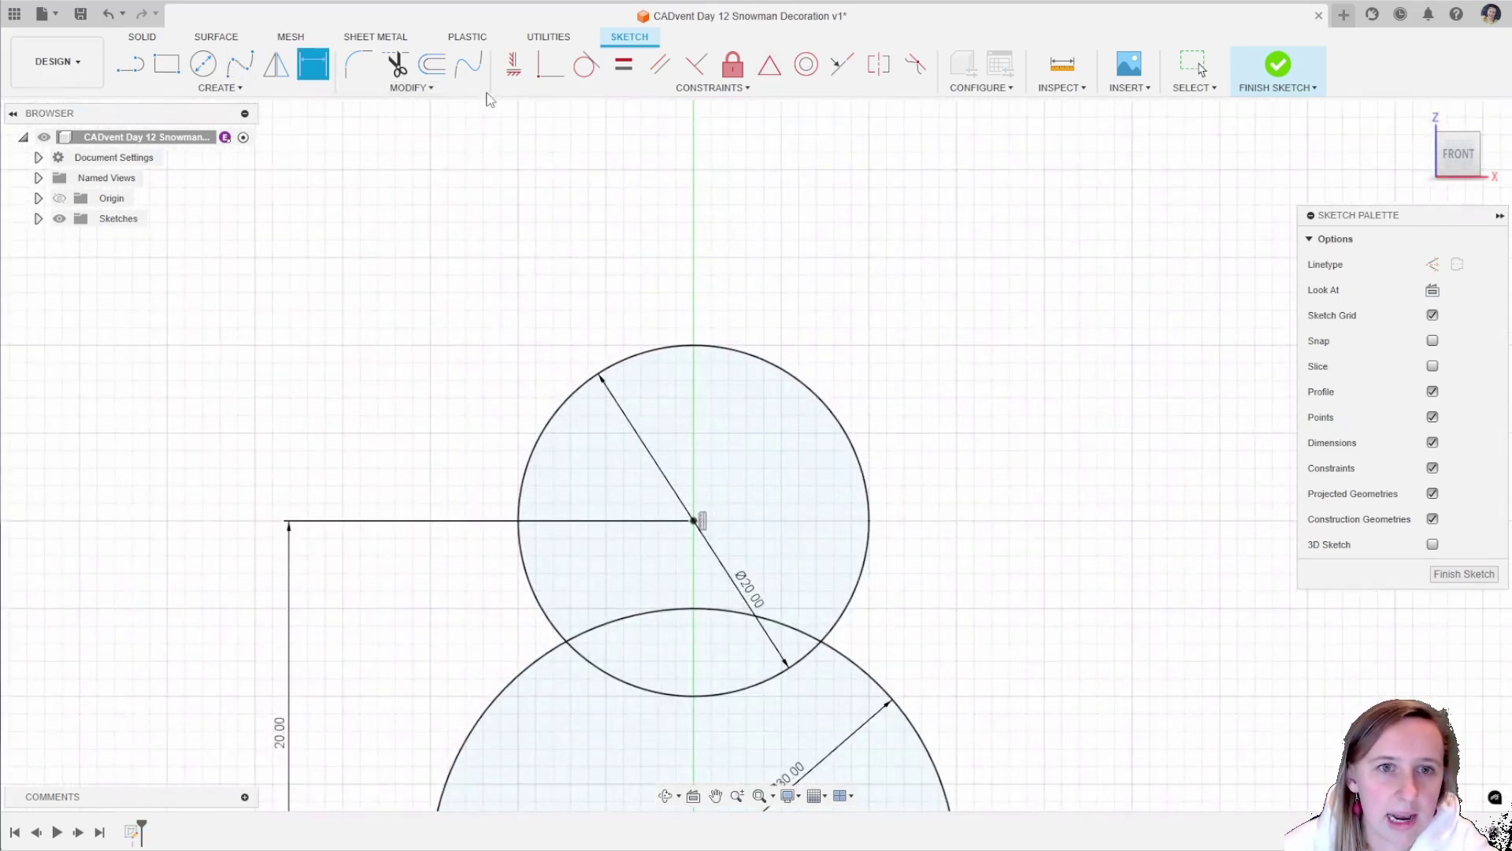
pyautogui.click(130, 64)
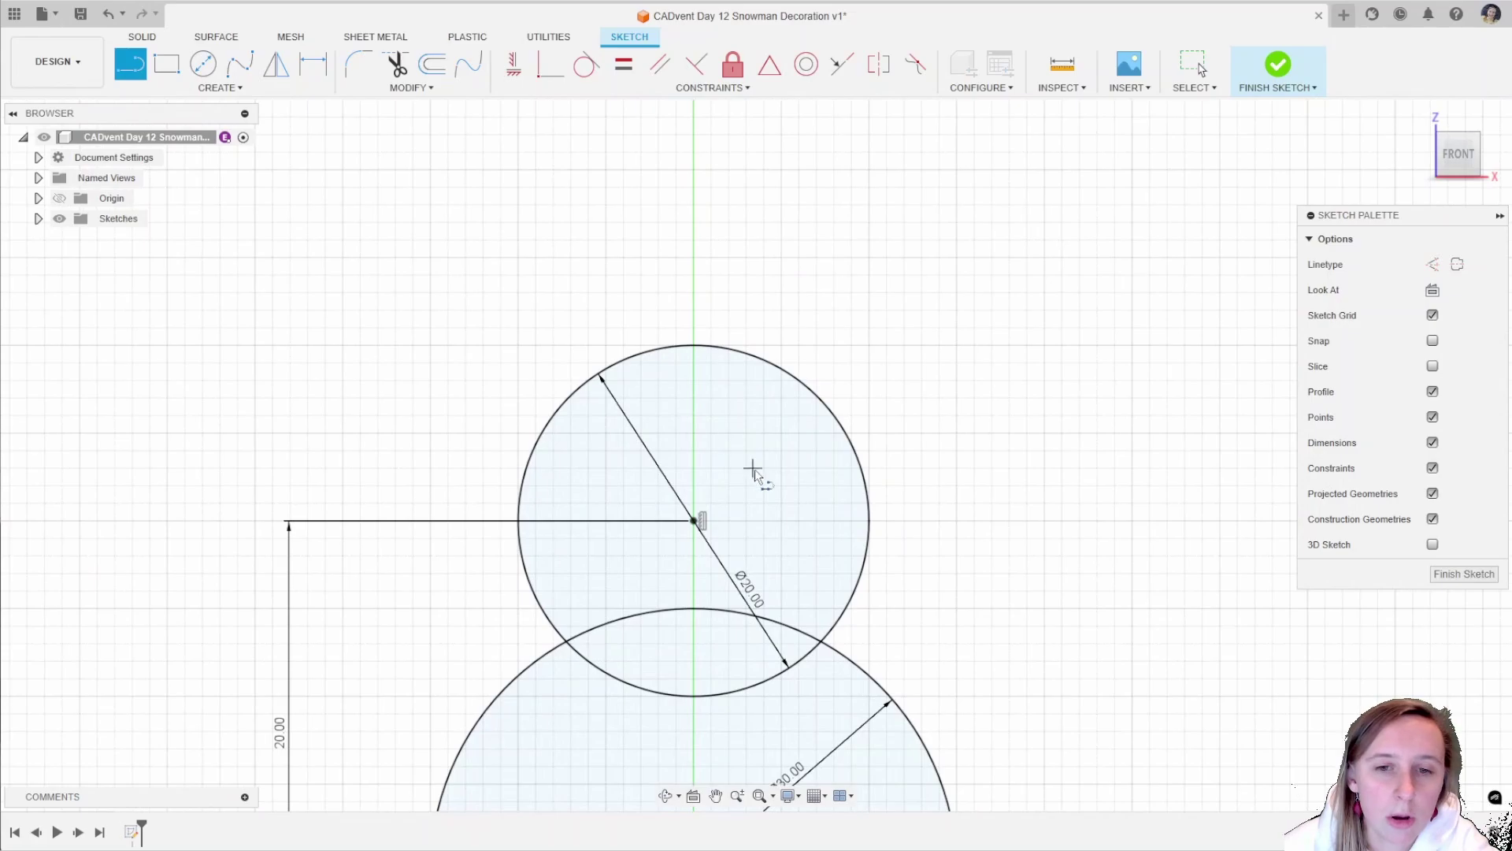
pyautogui.click(693, 389)
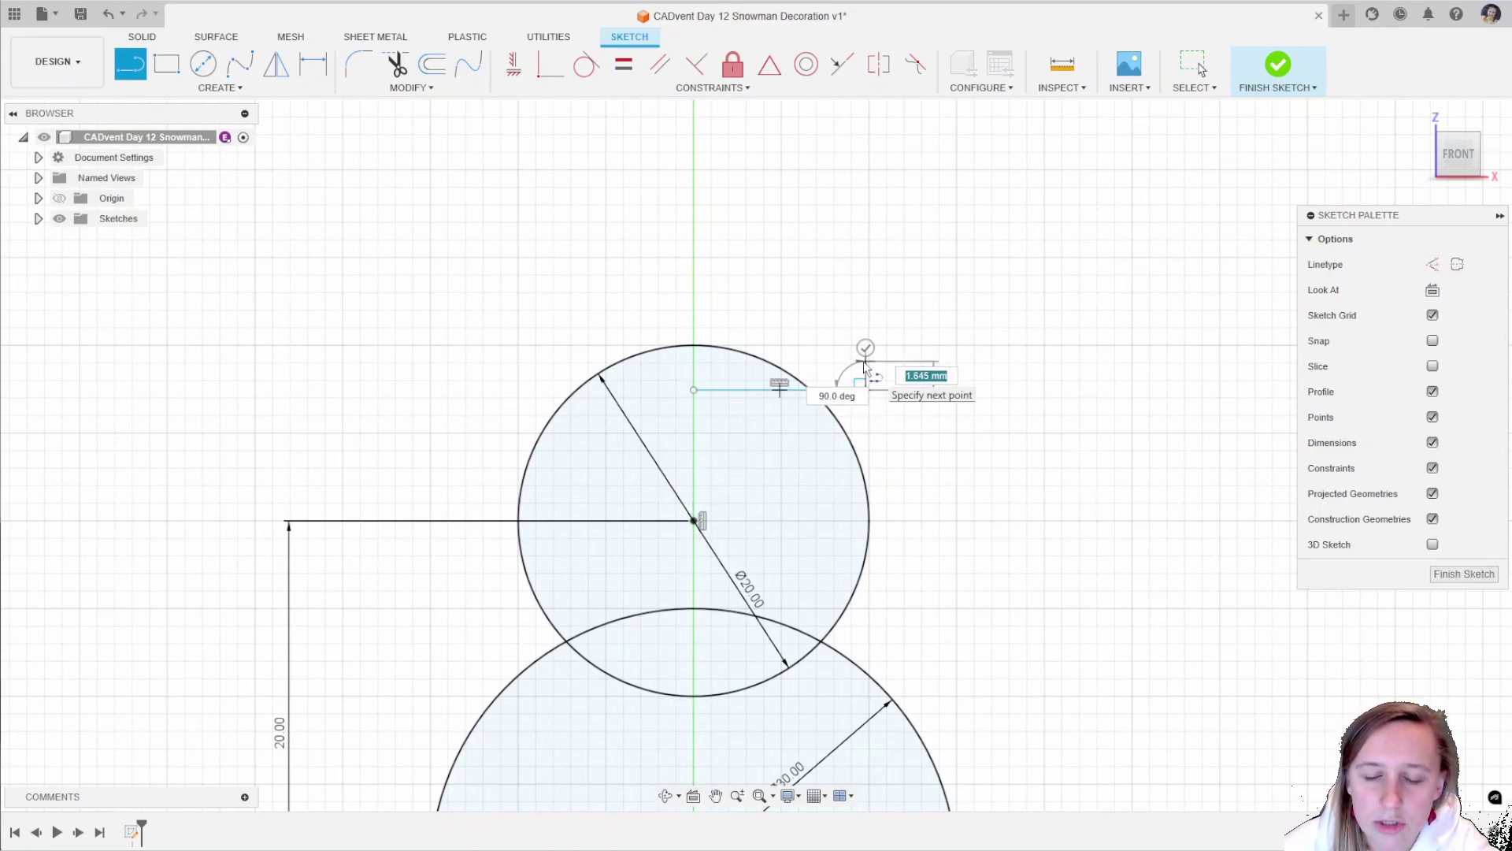
pyautogui.scroll(4, 864, 361)
pyautogui.click(867, 348)
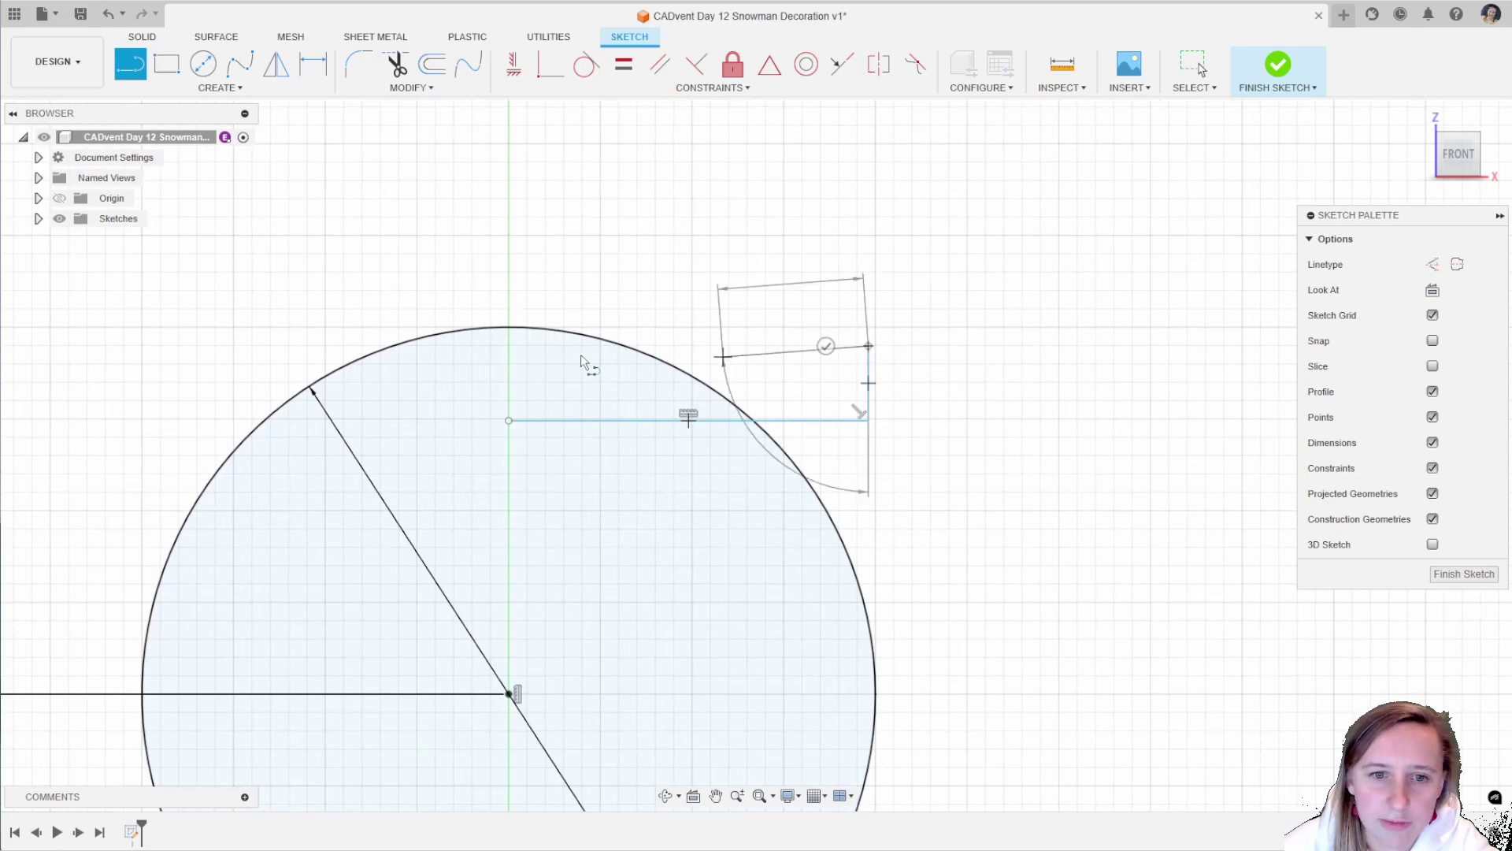
pyautogui.click(510, 345)
pyautogui.press('Escape')
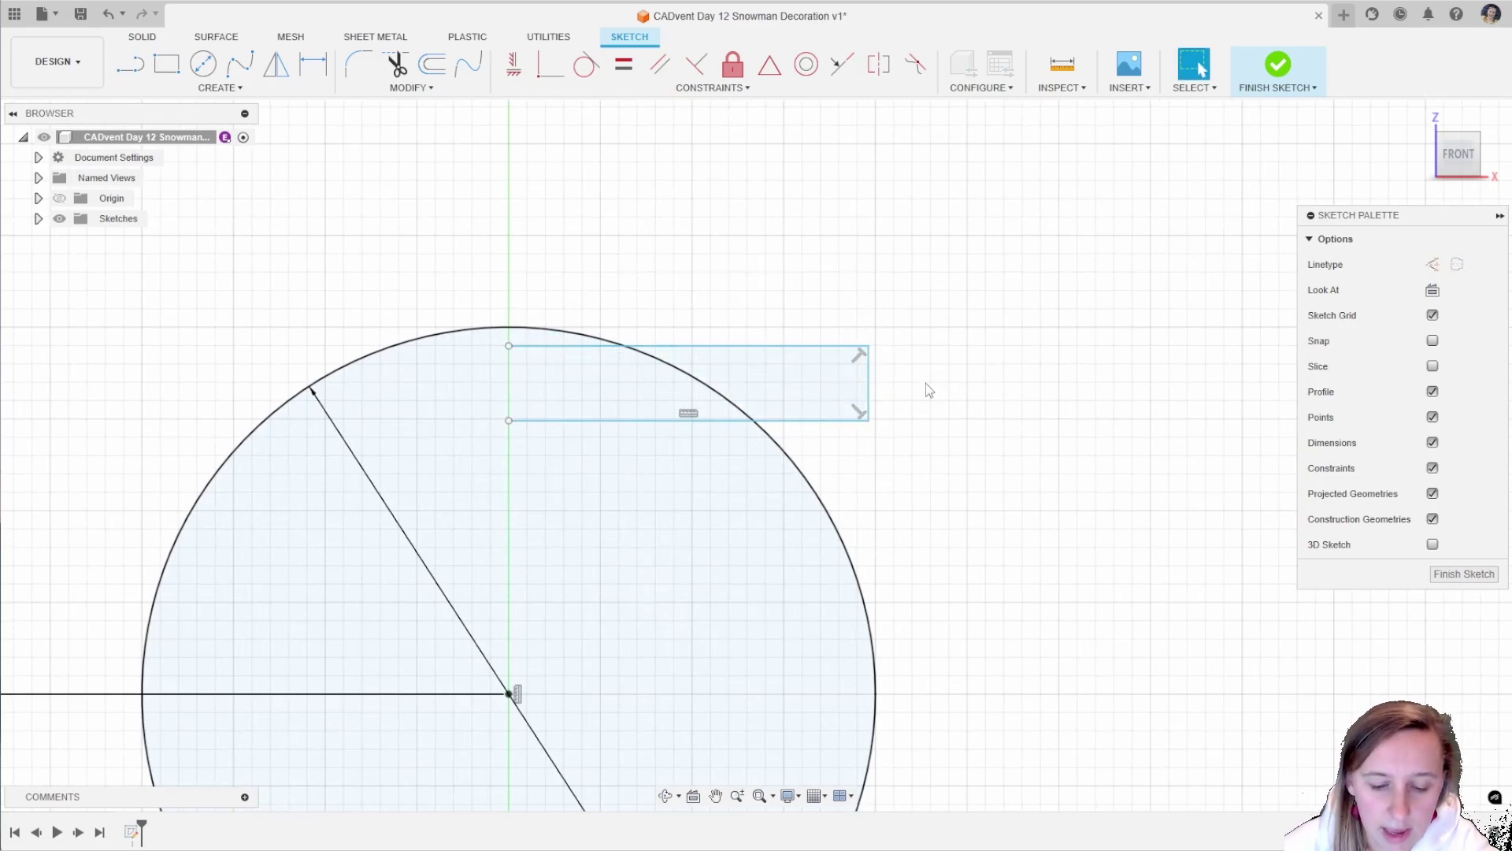
# Dimension the short vertical side of the rectangular outline as 1.2 mm.
pyautogui.press('d')
pyautogui.click(868, 379)
pyautogui.click(931, 377)
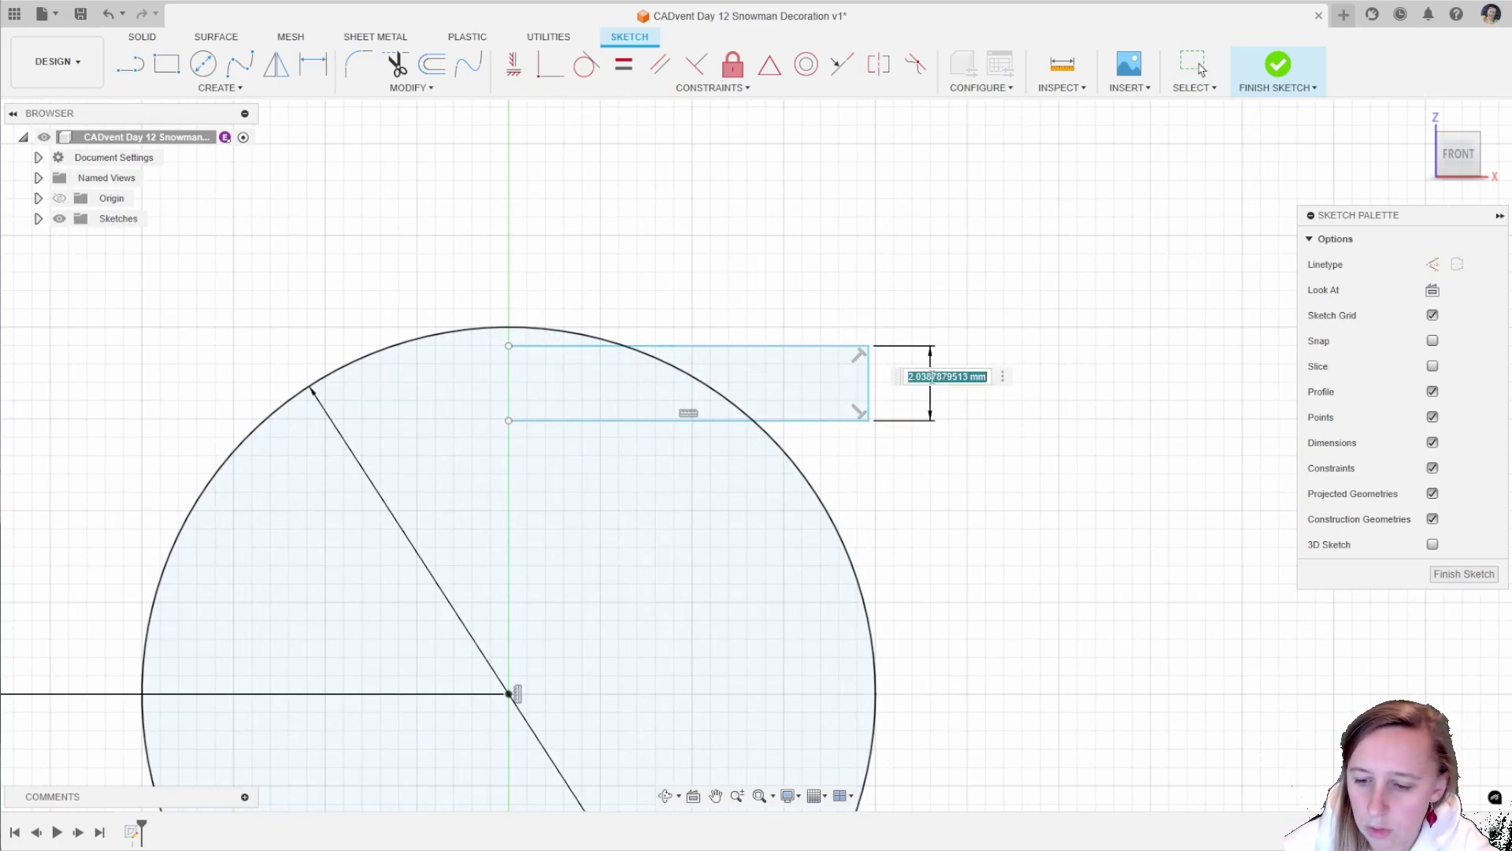
pyautogui.write('1')
pyautogui.press('Return')
pyautogui.scroll(-2, 815, 293)
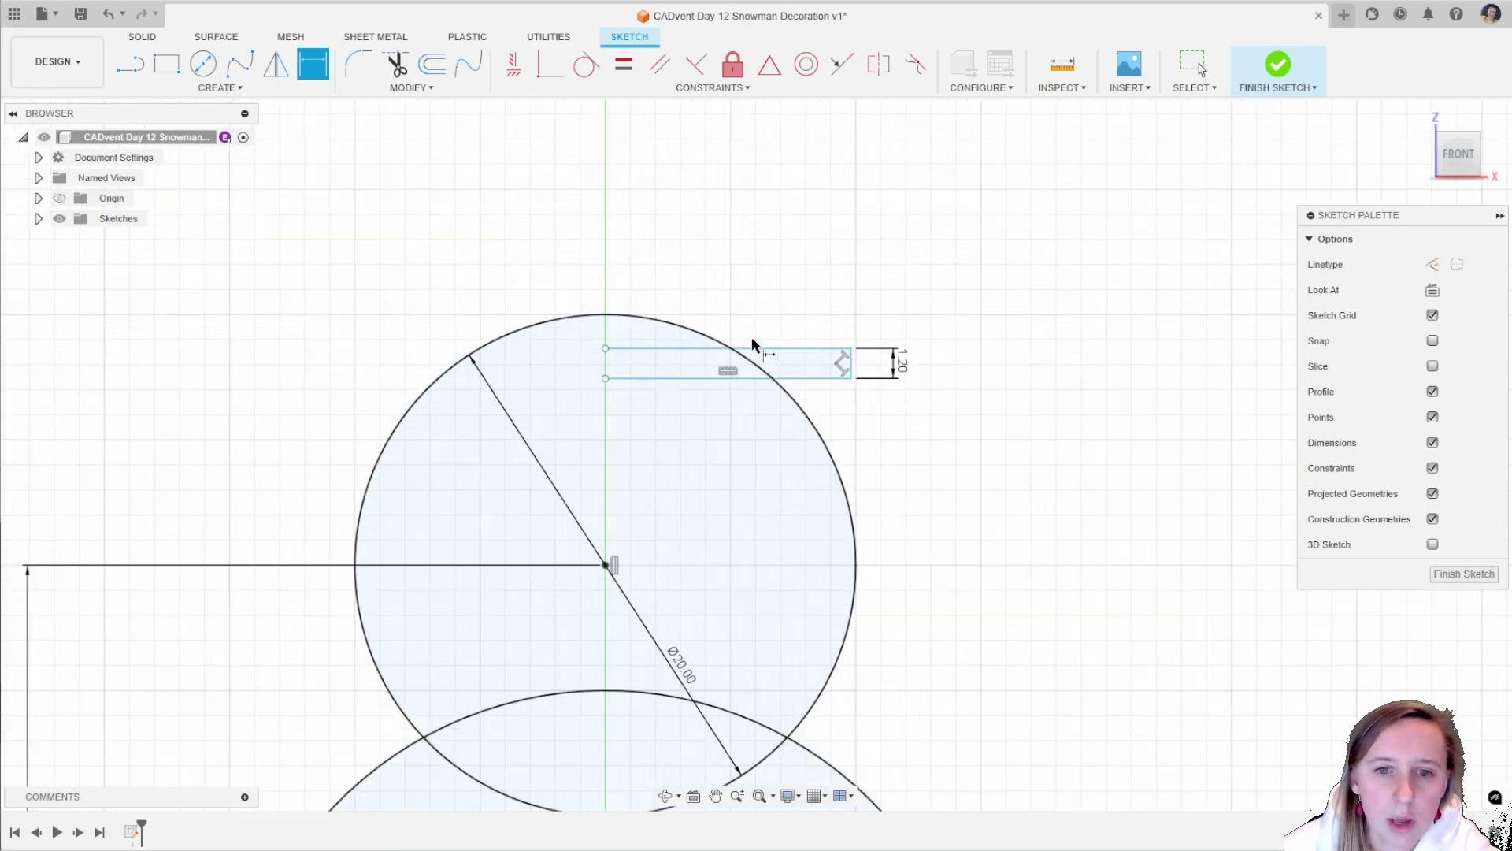
# Dimension the upper horizontal line of the rectangular outline as 8 mm.
pyautogui.click(783, 347)
pyautogui.click(782, 254)
pyautogui.write('8')
pyautogui.press('Return')
pyautogui.press('Escape')
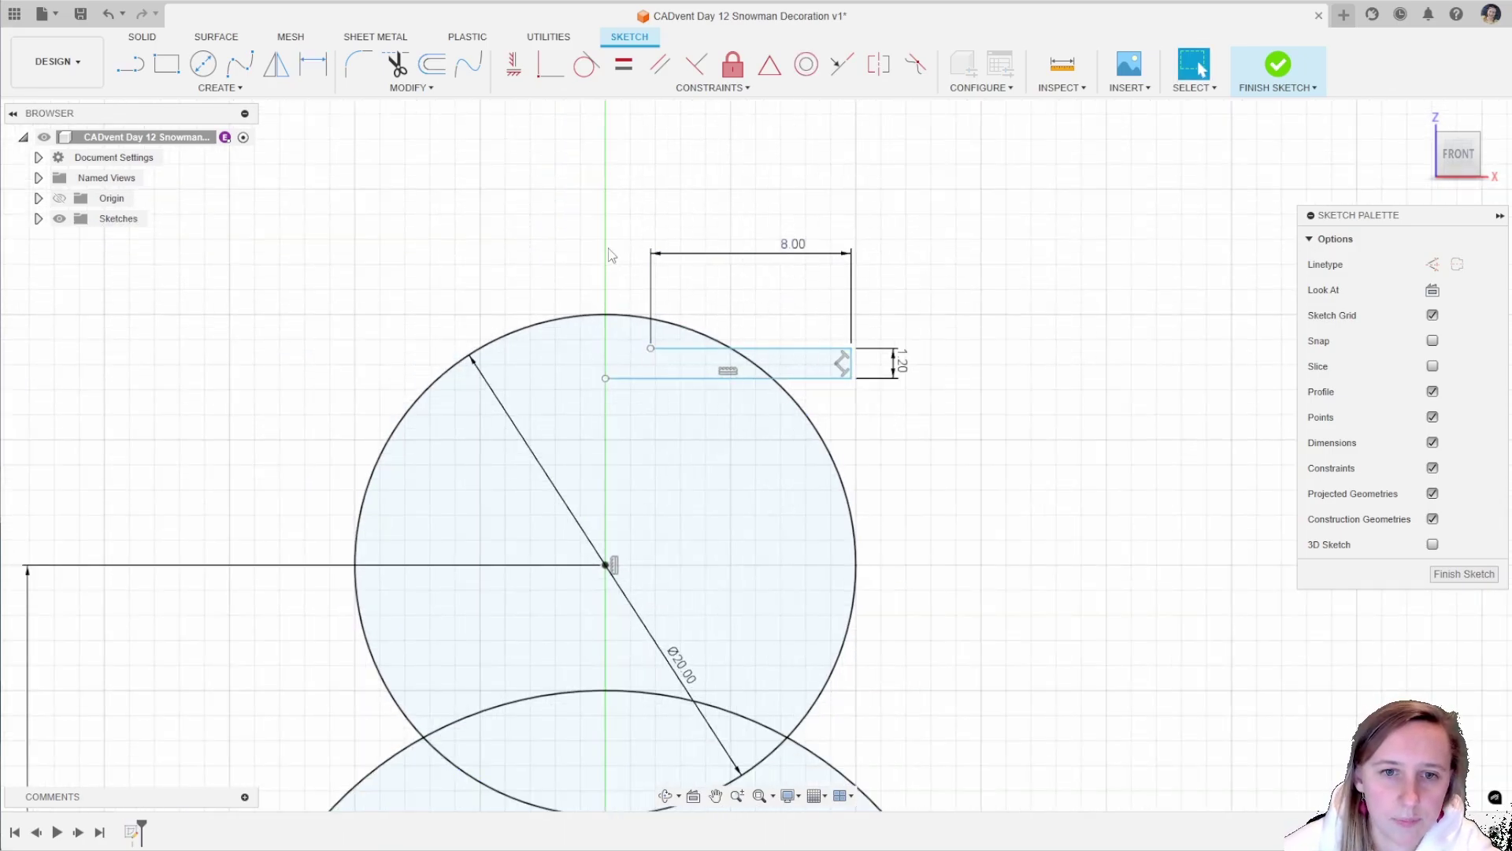
# Draw a vertical centre line from the bottom of the large circle to the top of the small circle.
pyautogui.scroll(-5, 638, 186)
pyautogui.press('l')
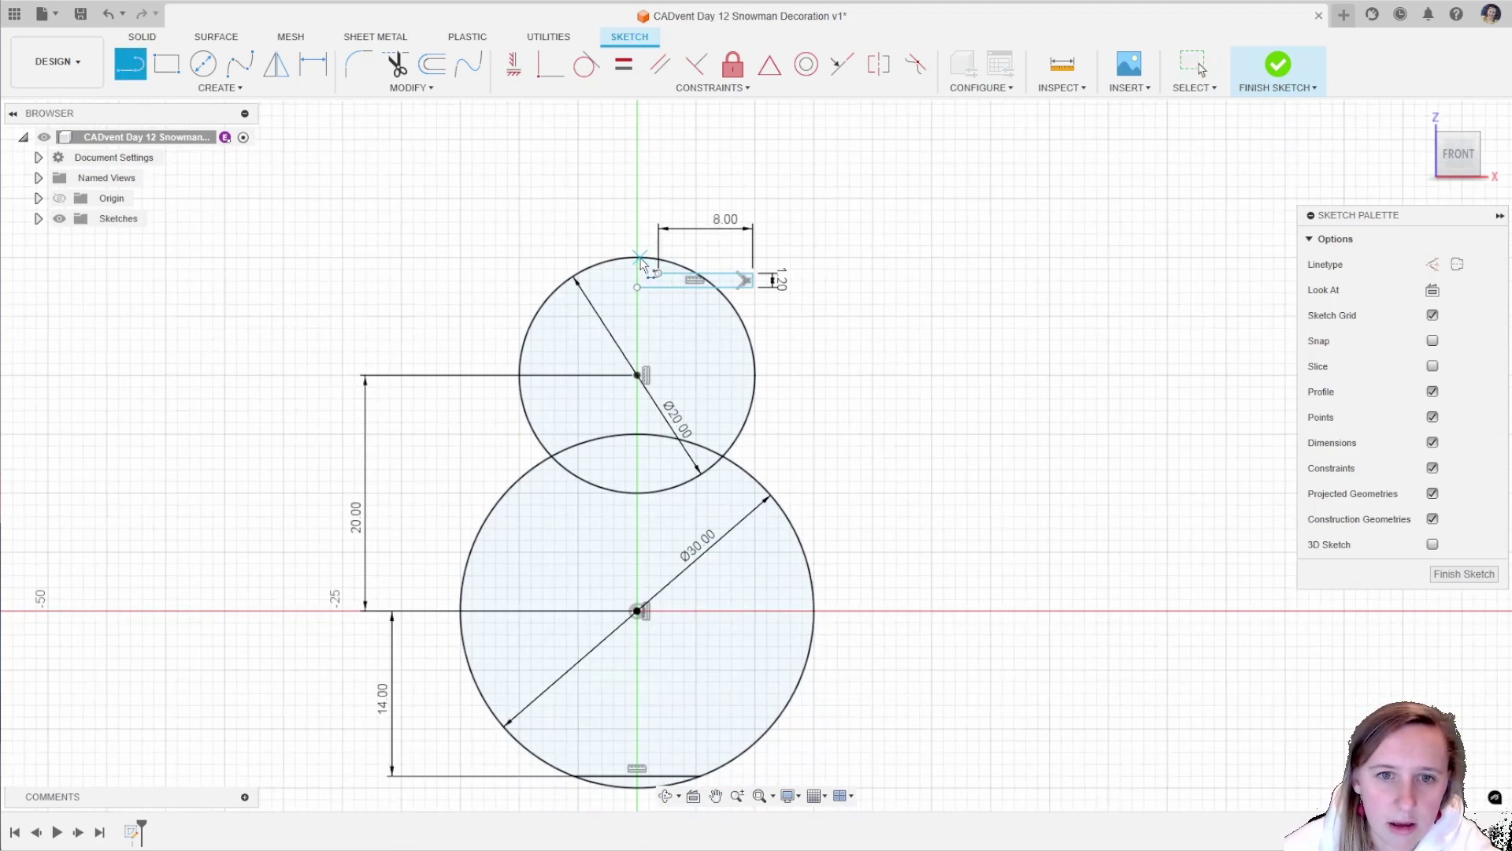
pyautogui.click(637, 786)
pyautogui.click(637, 257)
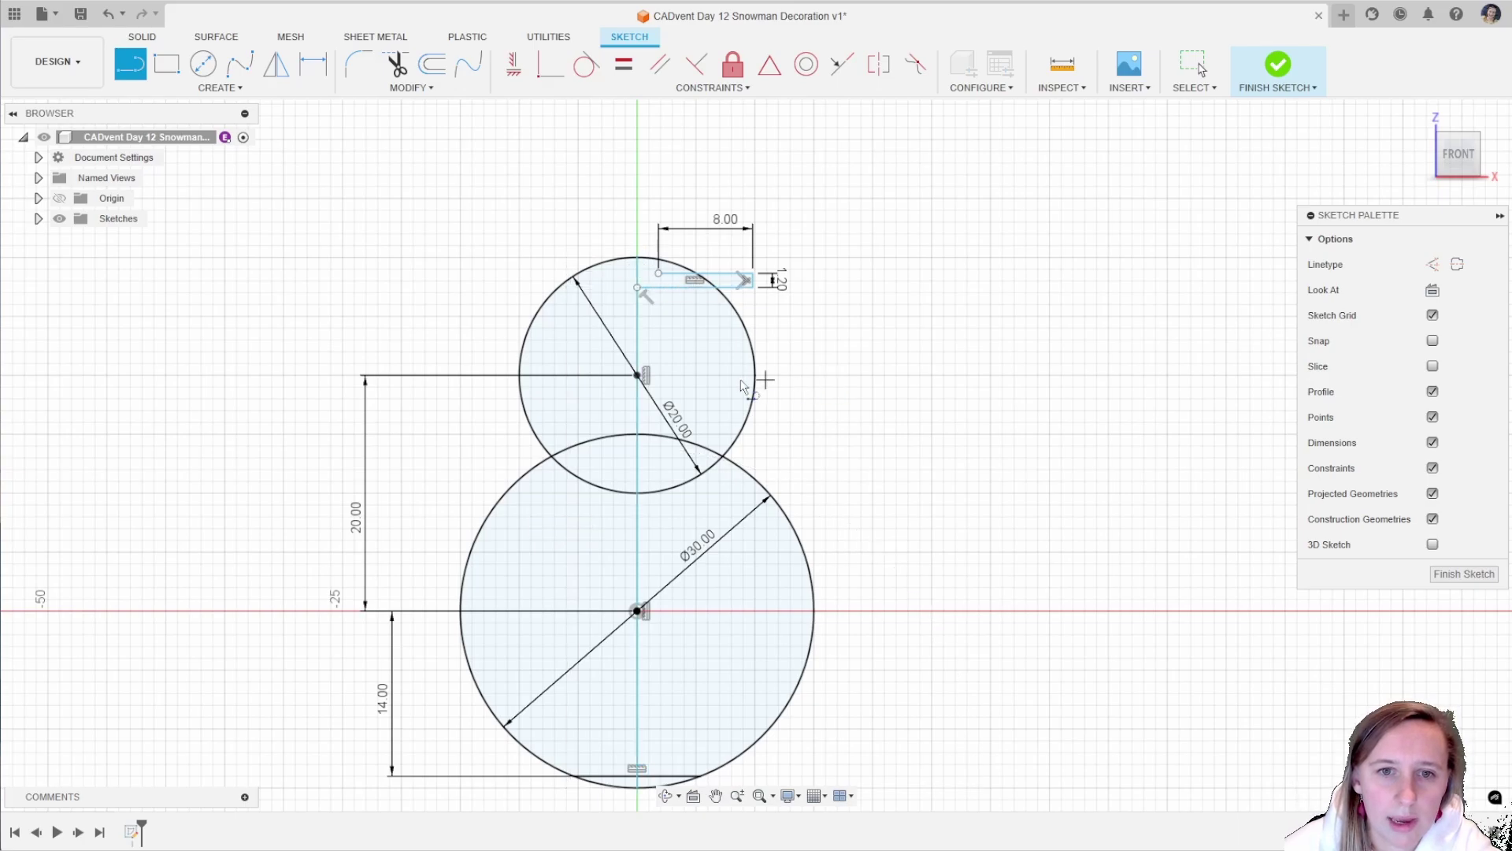
pyautogui.press('Escape')
# Constrain the vertical centre line to be coincident with the origin.
pyautogui.click(637, 394)
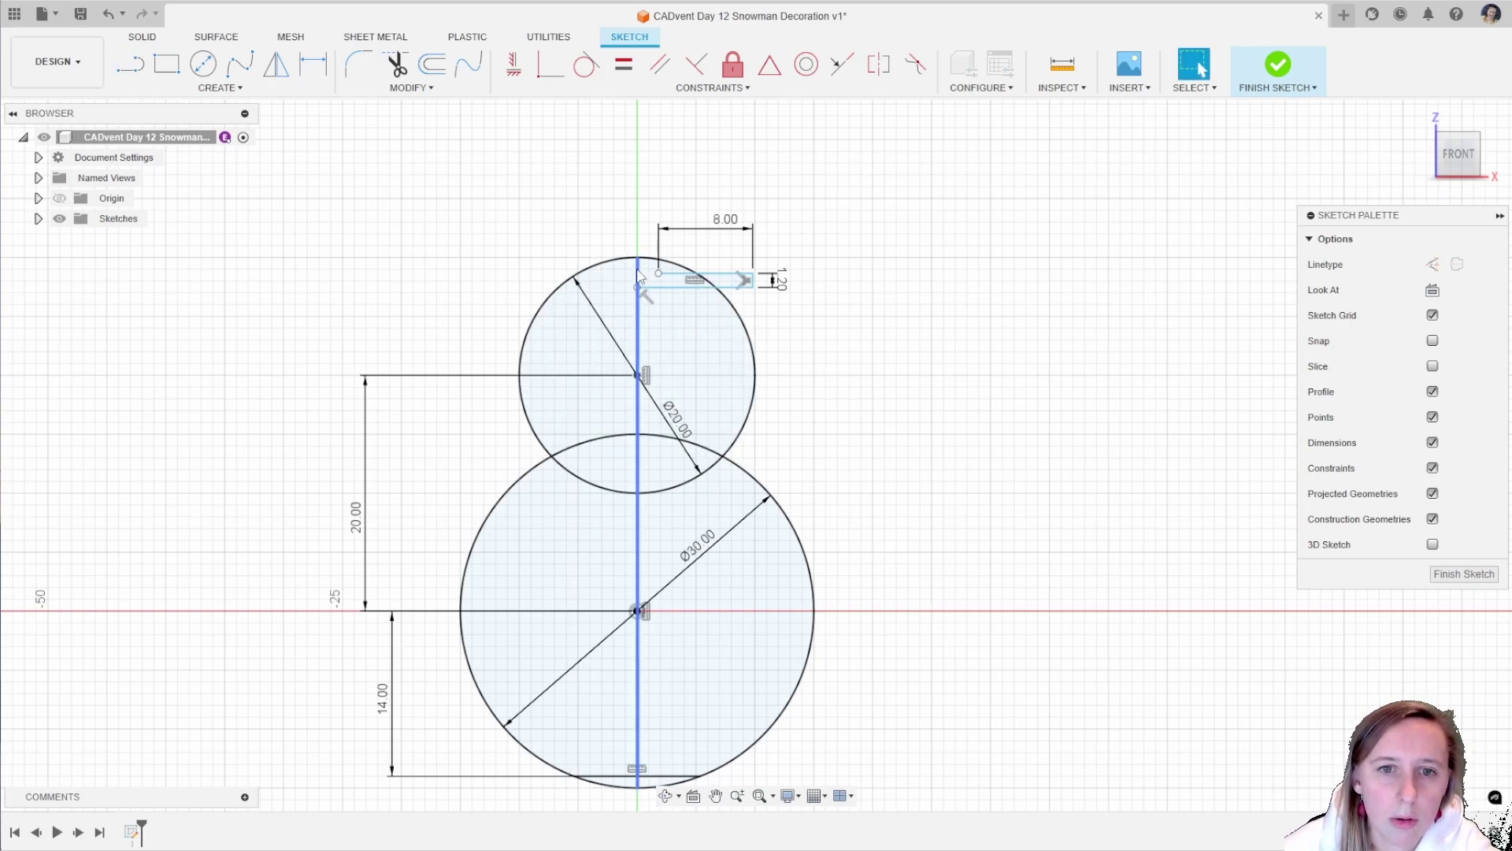
pyautogui.click(549, 63)
pyautogui.click(635, 613)
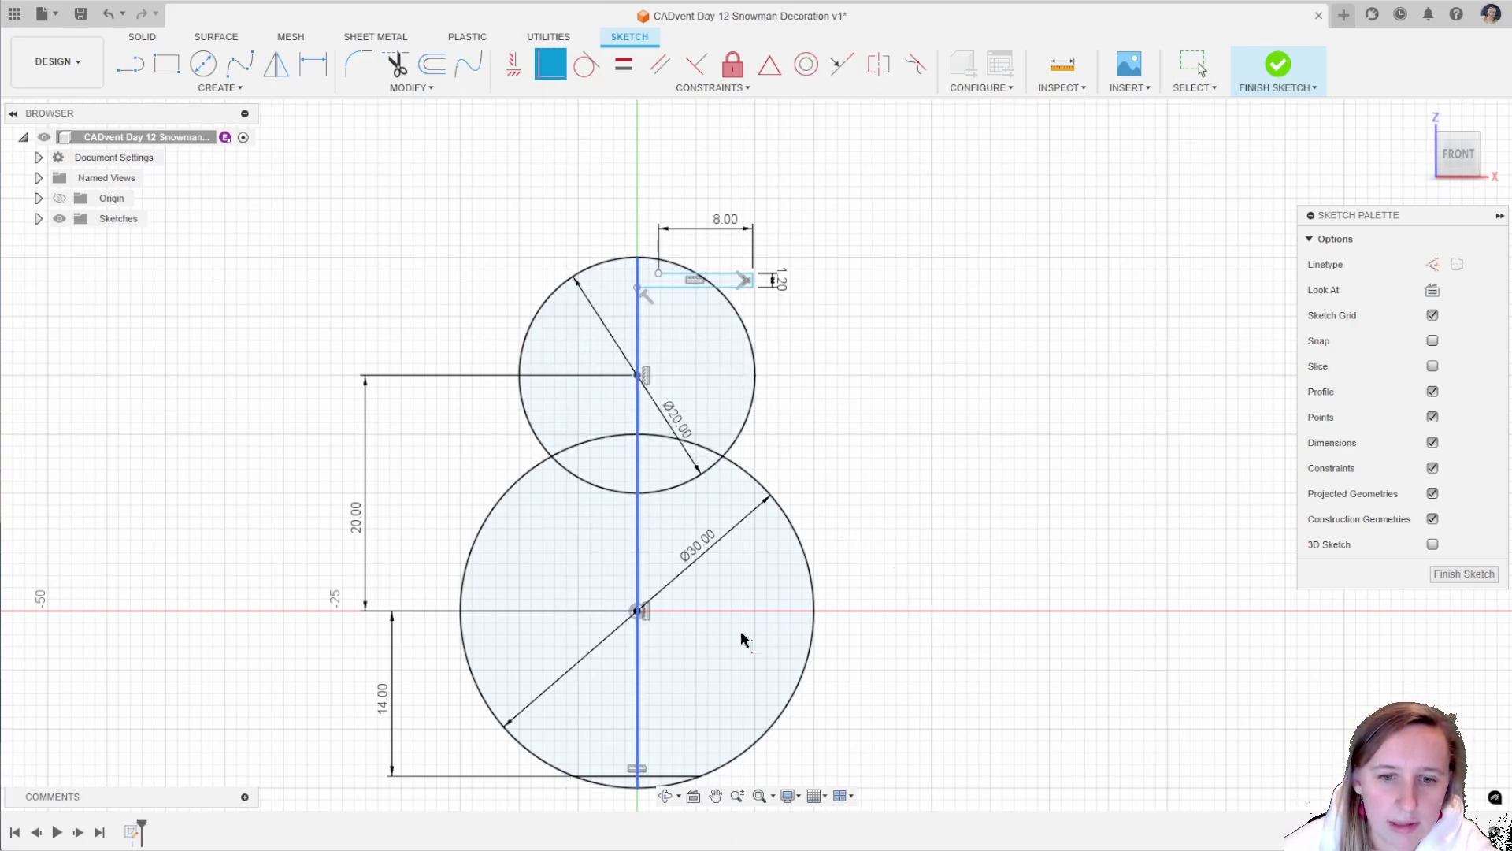
# Attach the open end of the outline's upper horizontal line to the vertical centre line.
pyautogui.scroll(5, 766, 301)
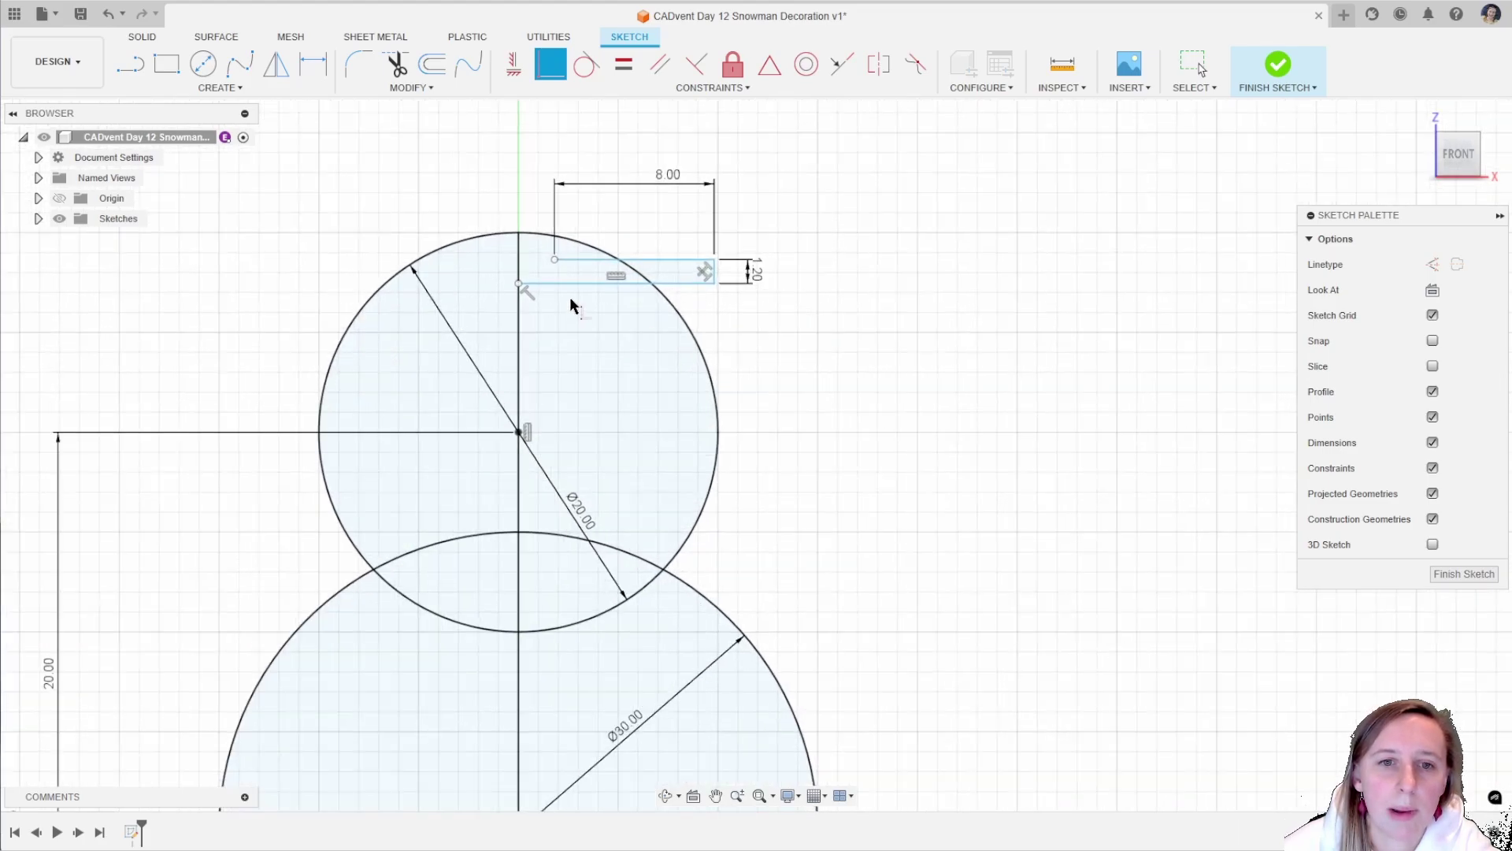
pyautogui.press('Escape')
pyautogui.moveTo(479, 268); pyautogui.dragTo(465, 268)
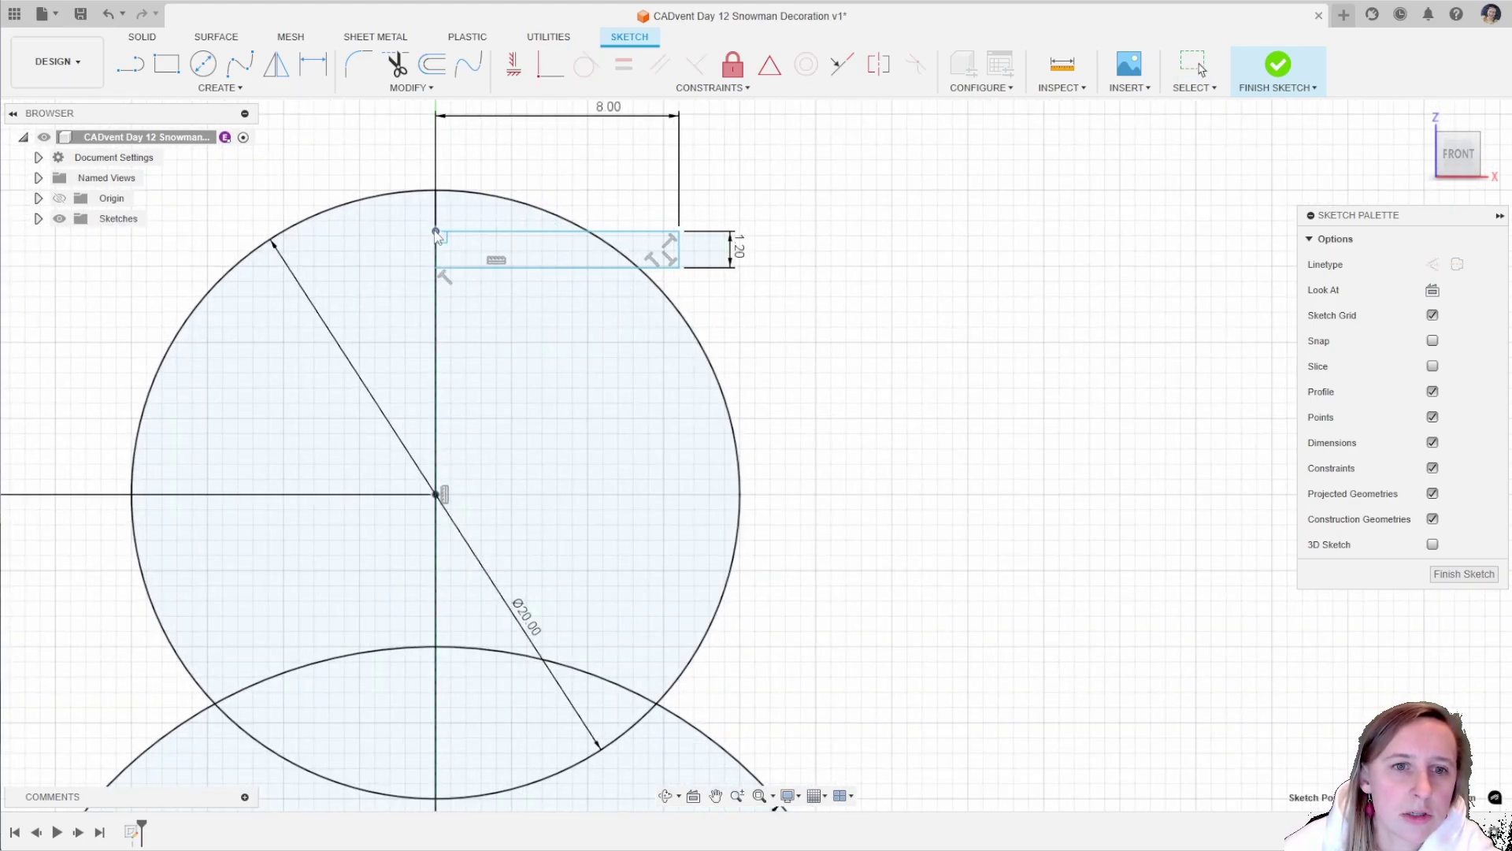
# Dimension the outline's lower horizontal line 28 mm above the origin.
pyautogui.scroll(-4, 752, 362)
pyautogui.scroll(2, 585, 296)
pyautogui.scroll(-5, 704, 295)
pyautogui.press('d')
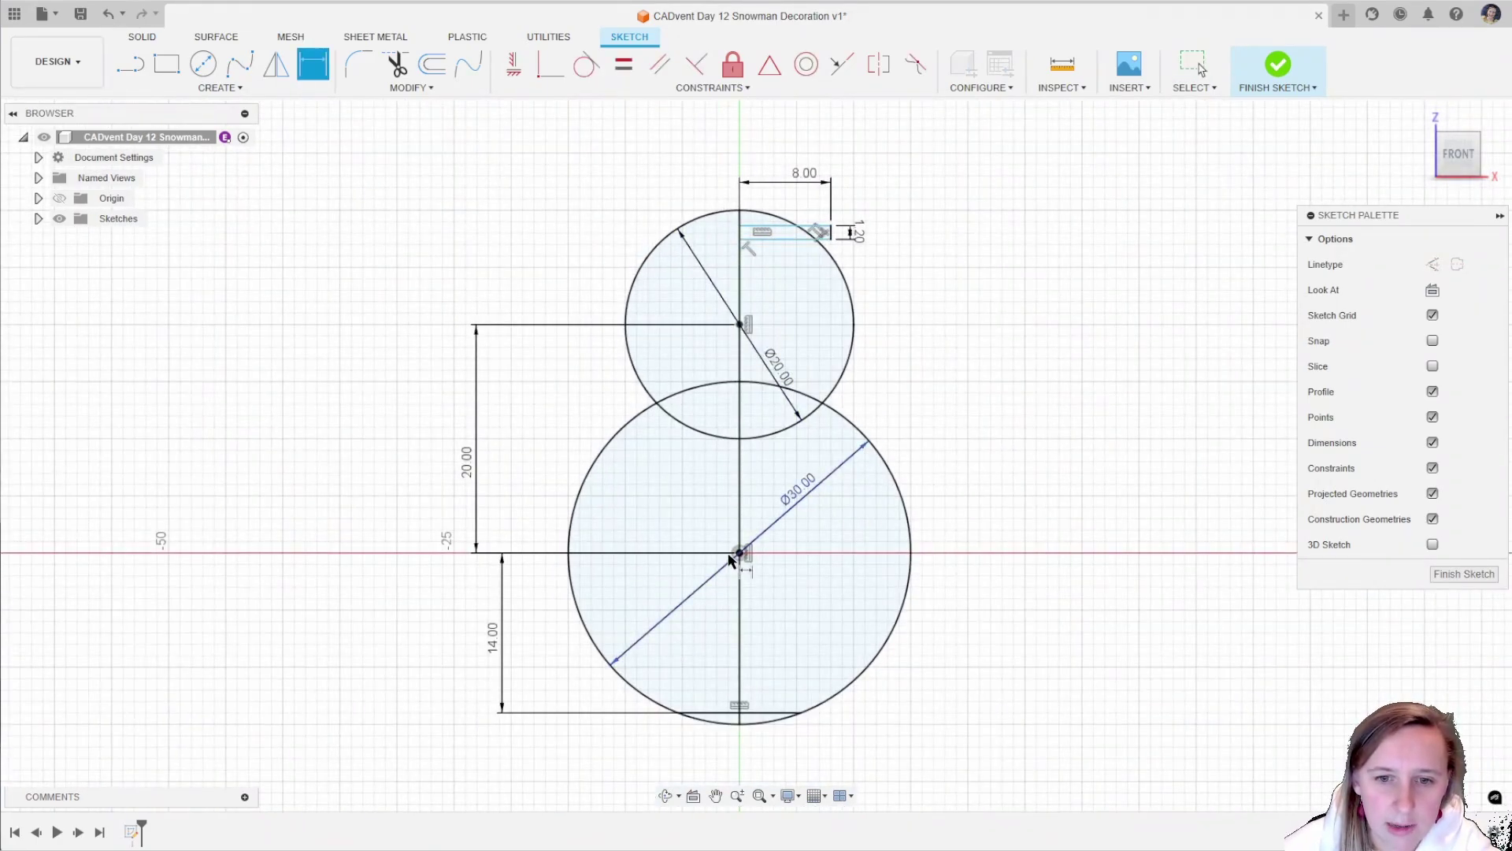
pyautogui.click(764, 238)
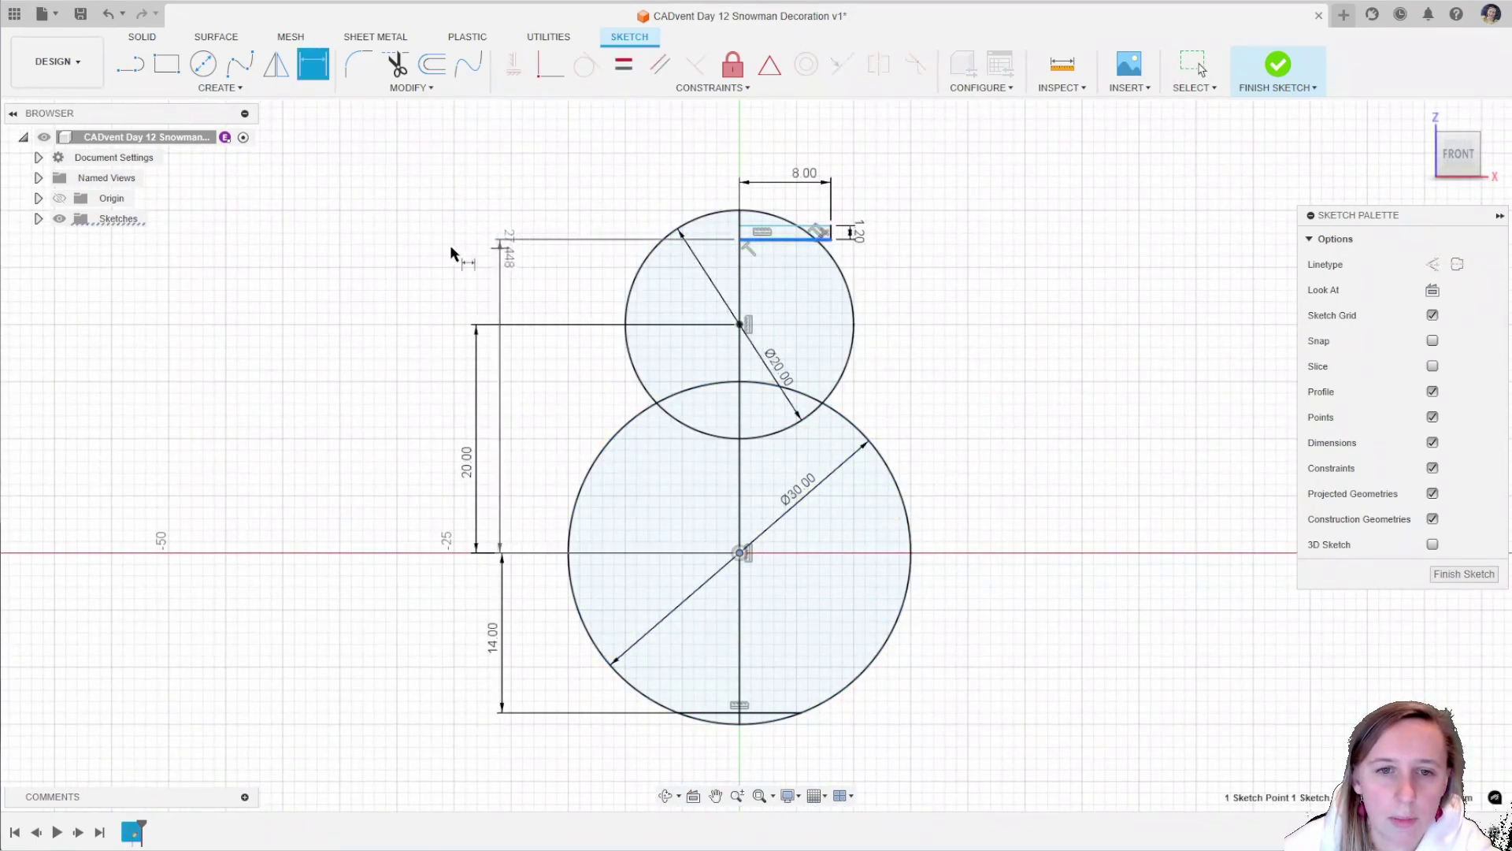
pyautogui.click(405, 252)
pyautogui.write('28')
pyautogui.press('Return')
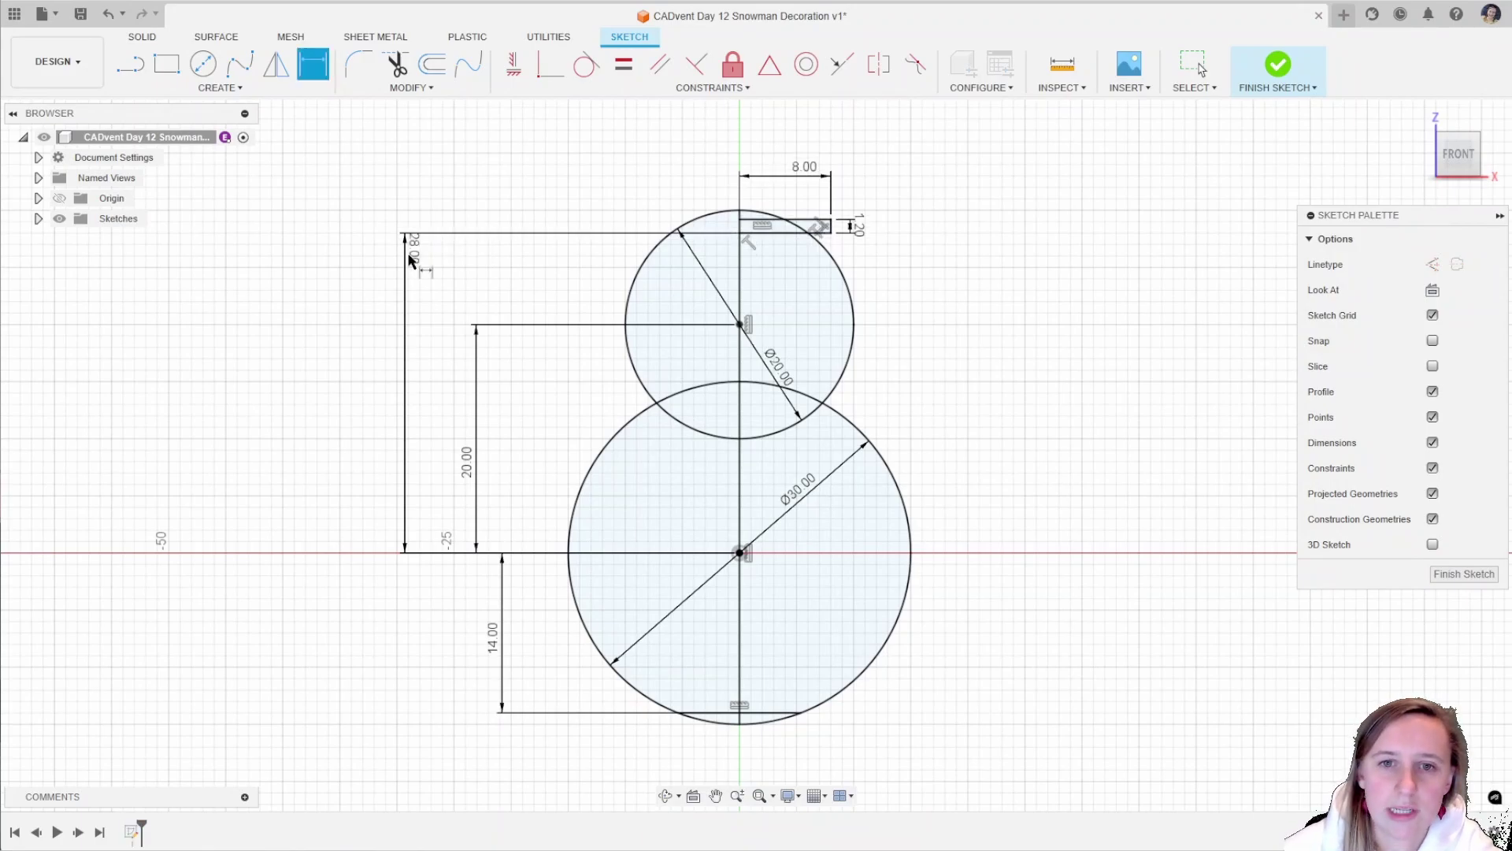
# Finish the snowman profile sketch.
pyautogui.scroll(-3, 692, 641)
pyautogui.scroll(4, 729, 596)
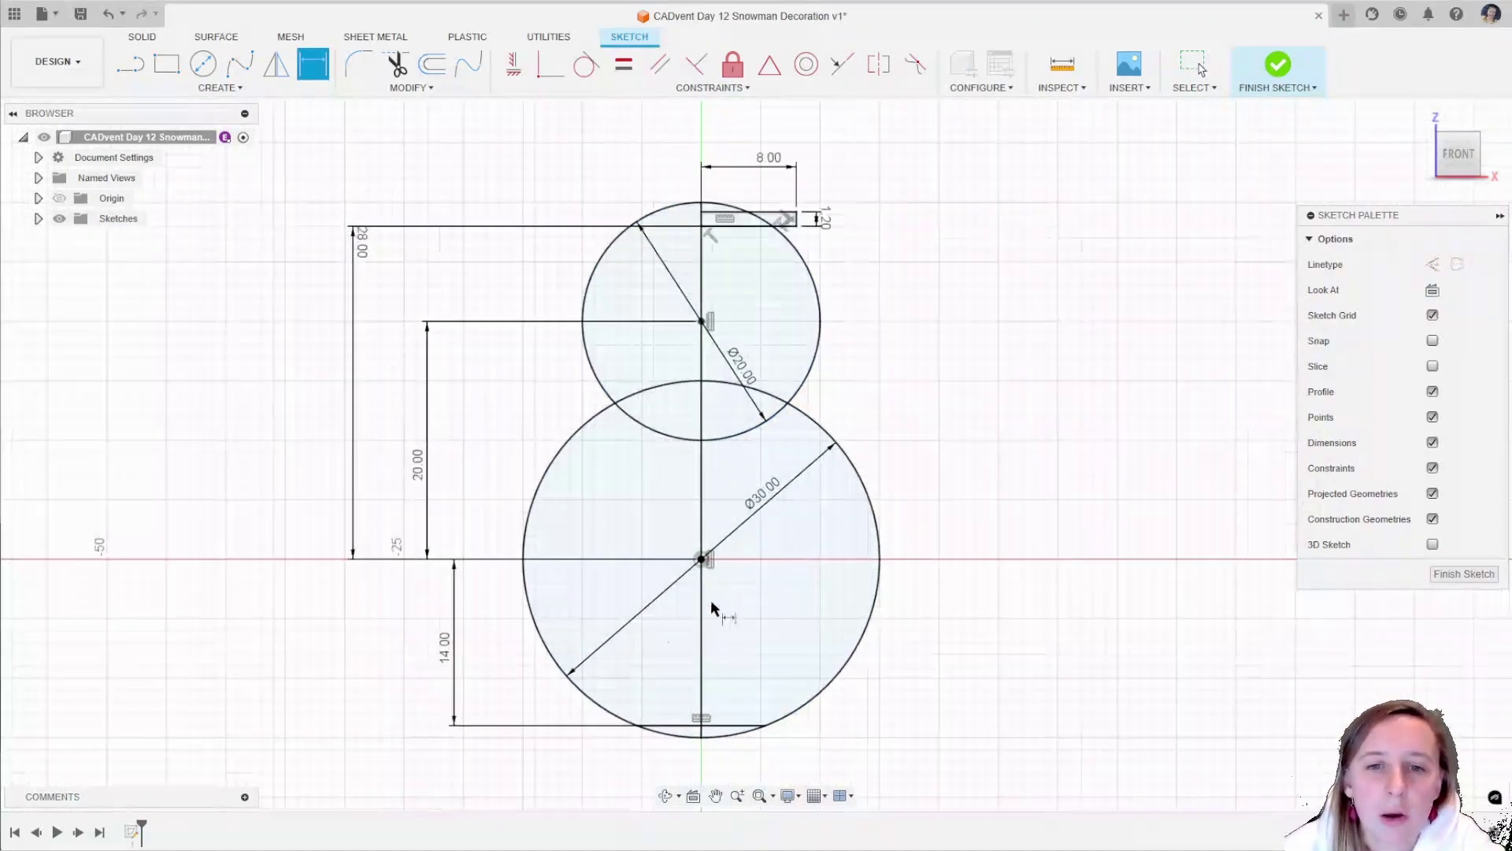
pyautogui.click(1266, 93)
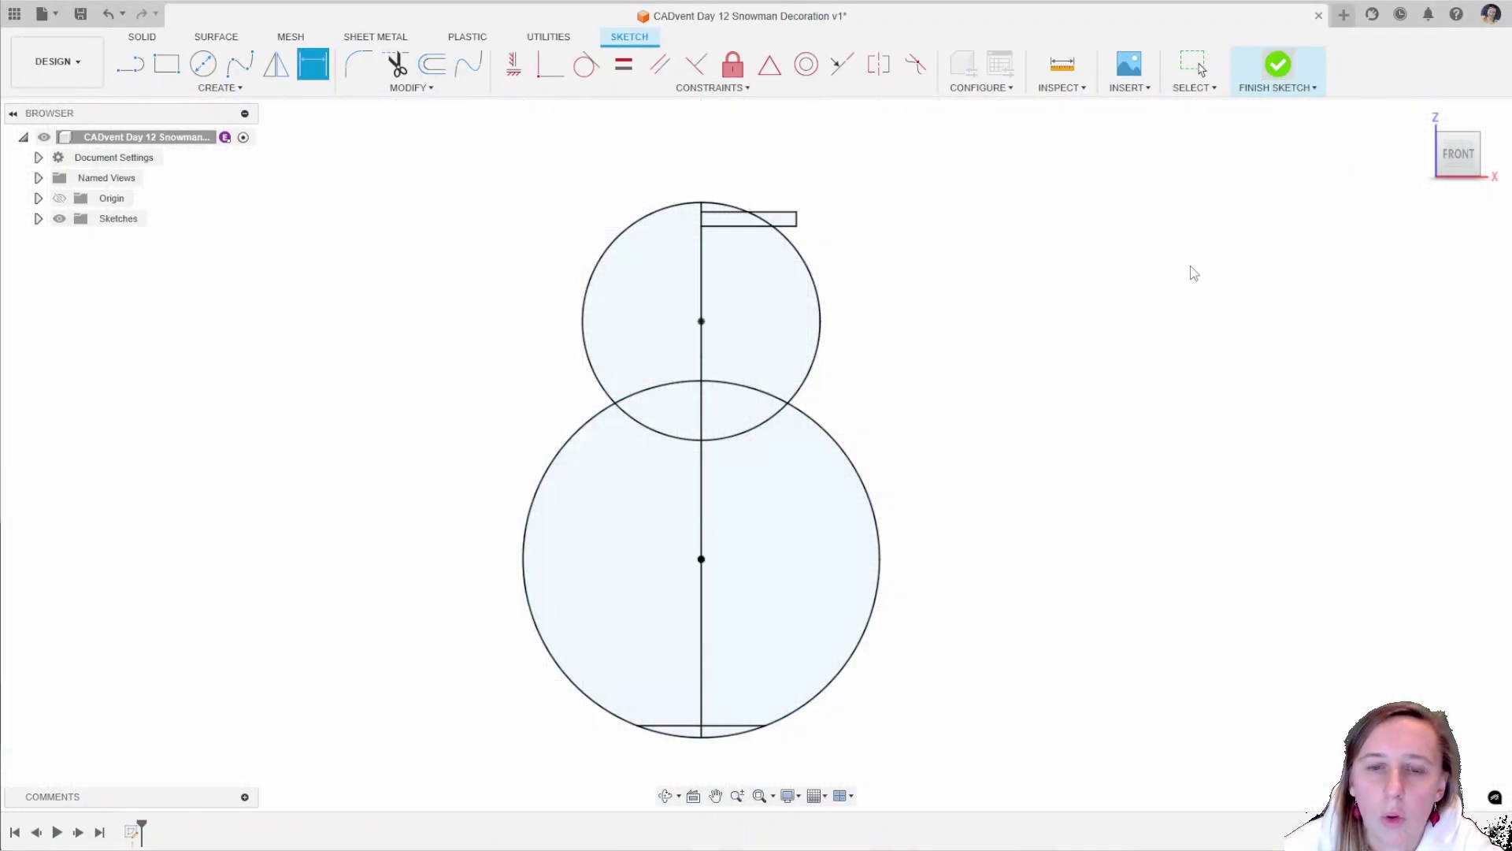
# Revolve the five right-half profiles of body, head and hat brim 360 degrees about the vertical axis as a new body.
pyautogui.scroll(-2, 1119, 536)
pyautogui.scroll(1, 1022, 482)
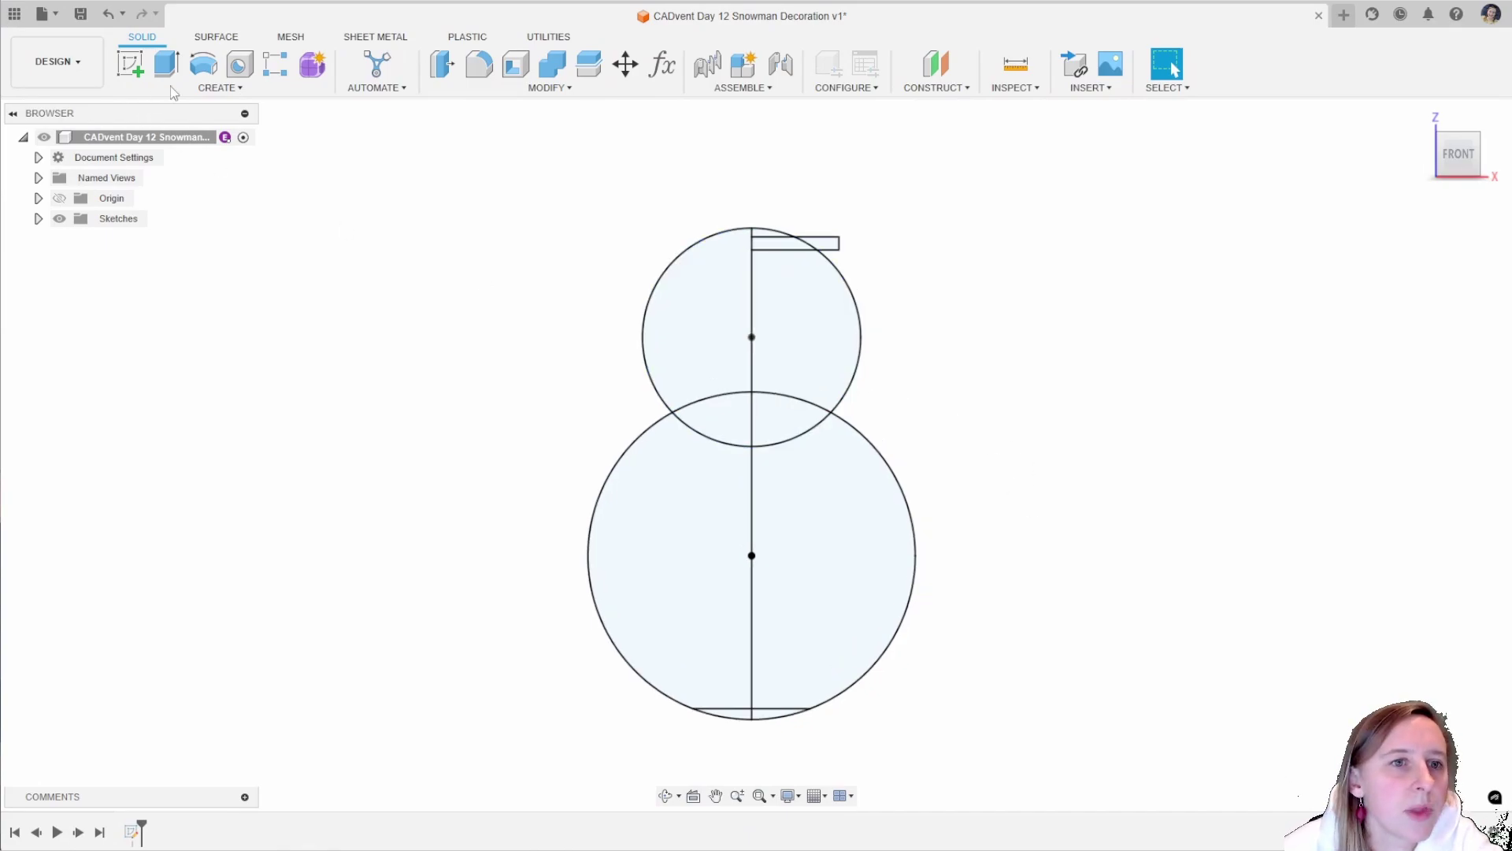
pyautogui.click(203, 64)
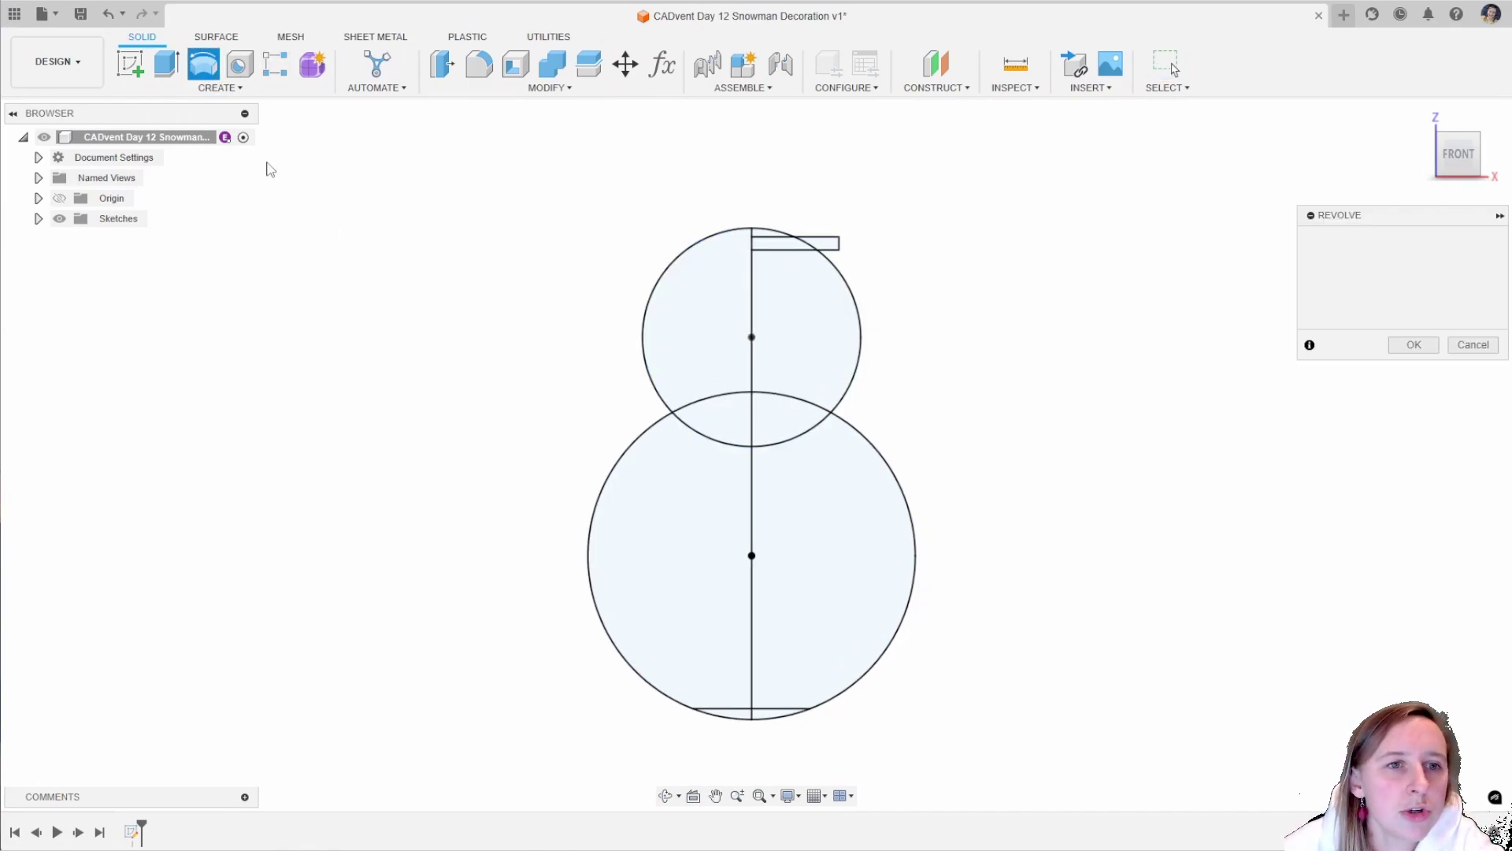
pyautogui.click(796, 630)
pyautogui.click(759, 428)
pyautogui.click(803, 334)
pyautogui.click(784, 243)
pyautogui.click(829, 244)
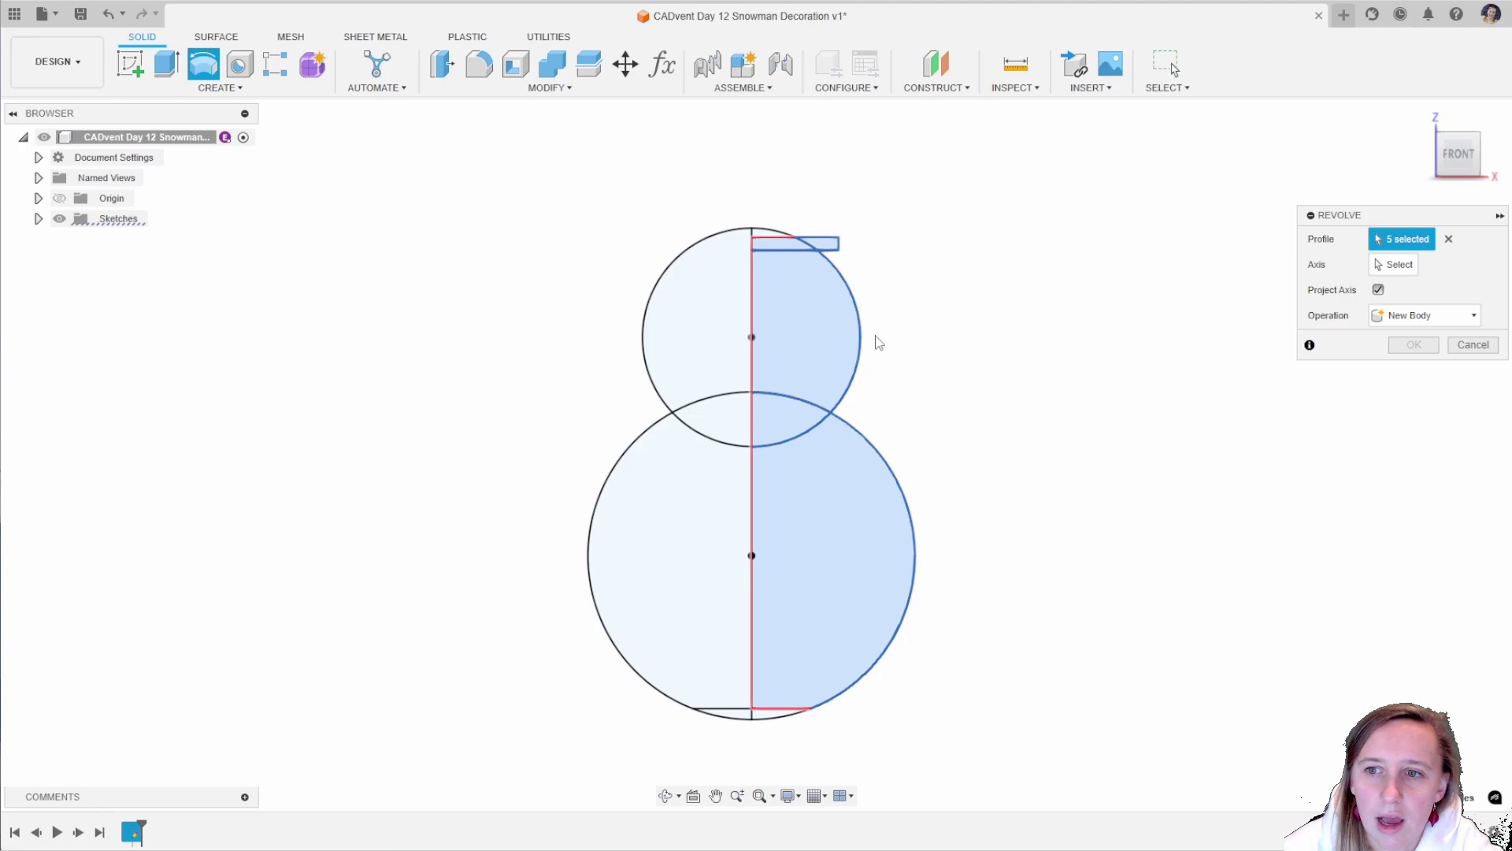
pyautogui.click(1391, 265)
pyautogui.keyDown('shift'); pyautogui.moveTo(1153, 640); pyautogui.dragTo(1128, 636, button='middle'); pyautogui.keyUp('shift')
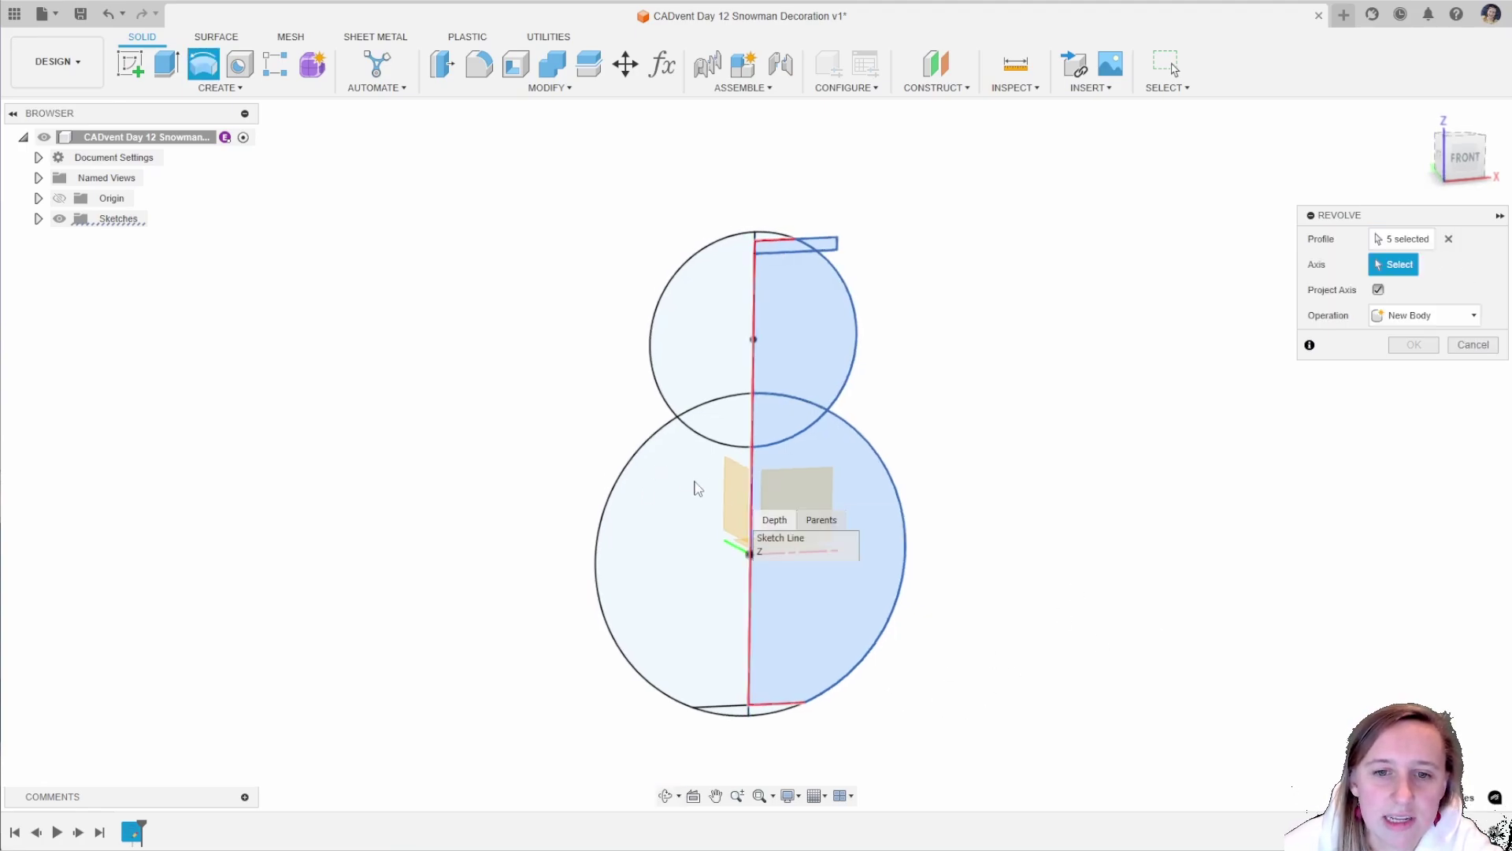
pyautogui.click(793, 556)
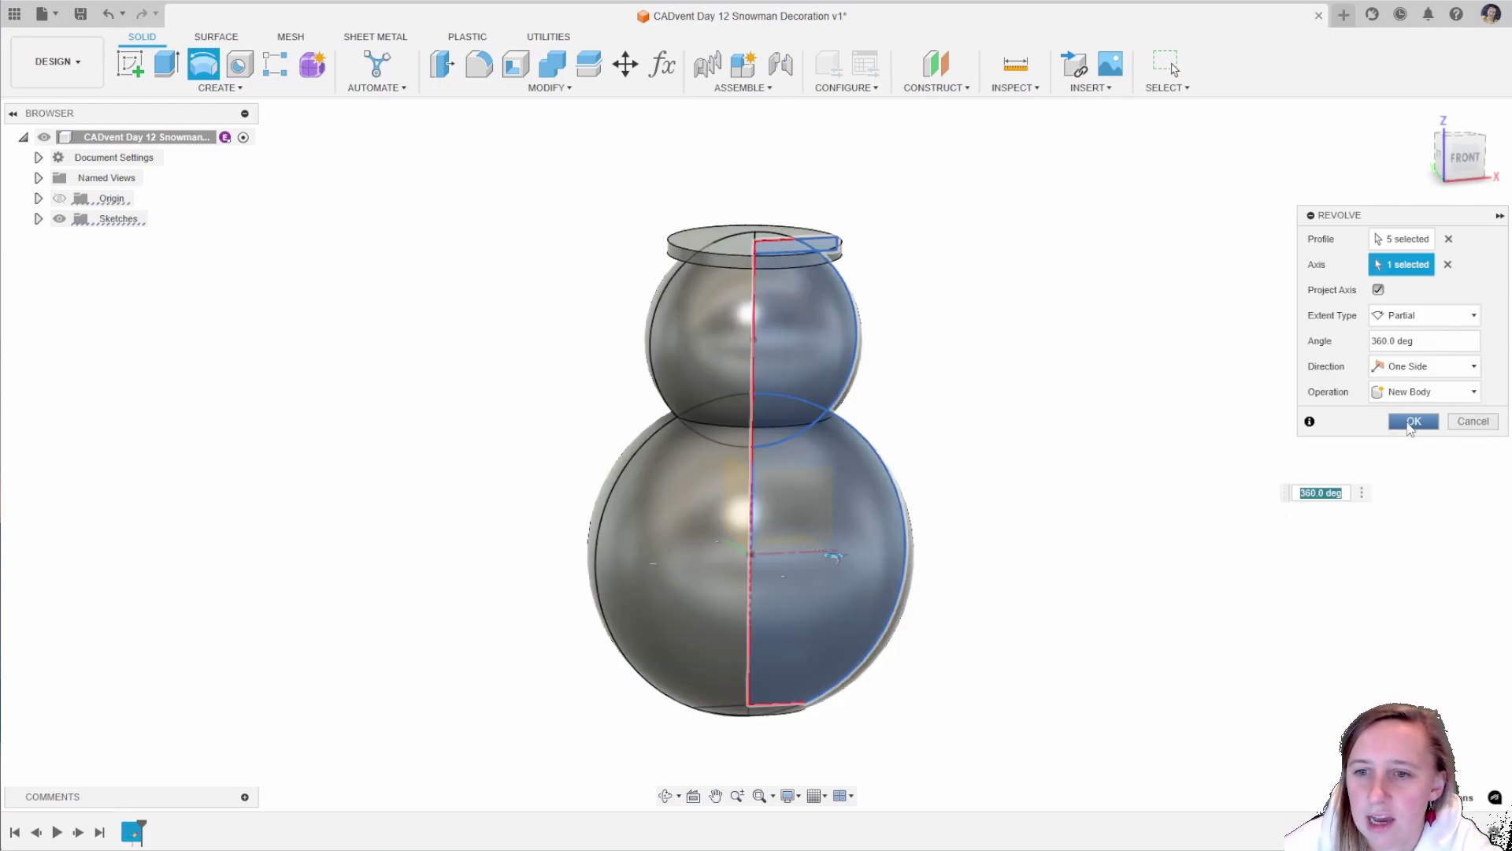
pyautogui.click(1413, 422)
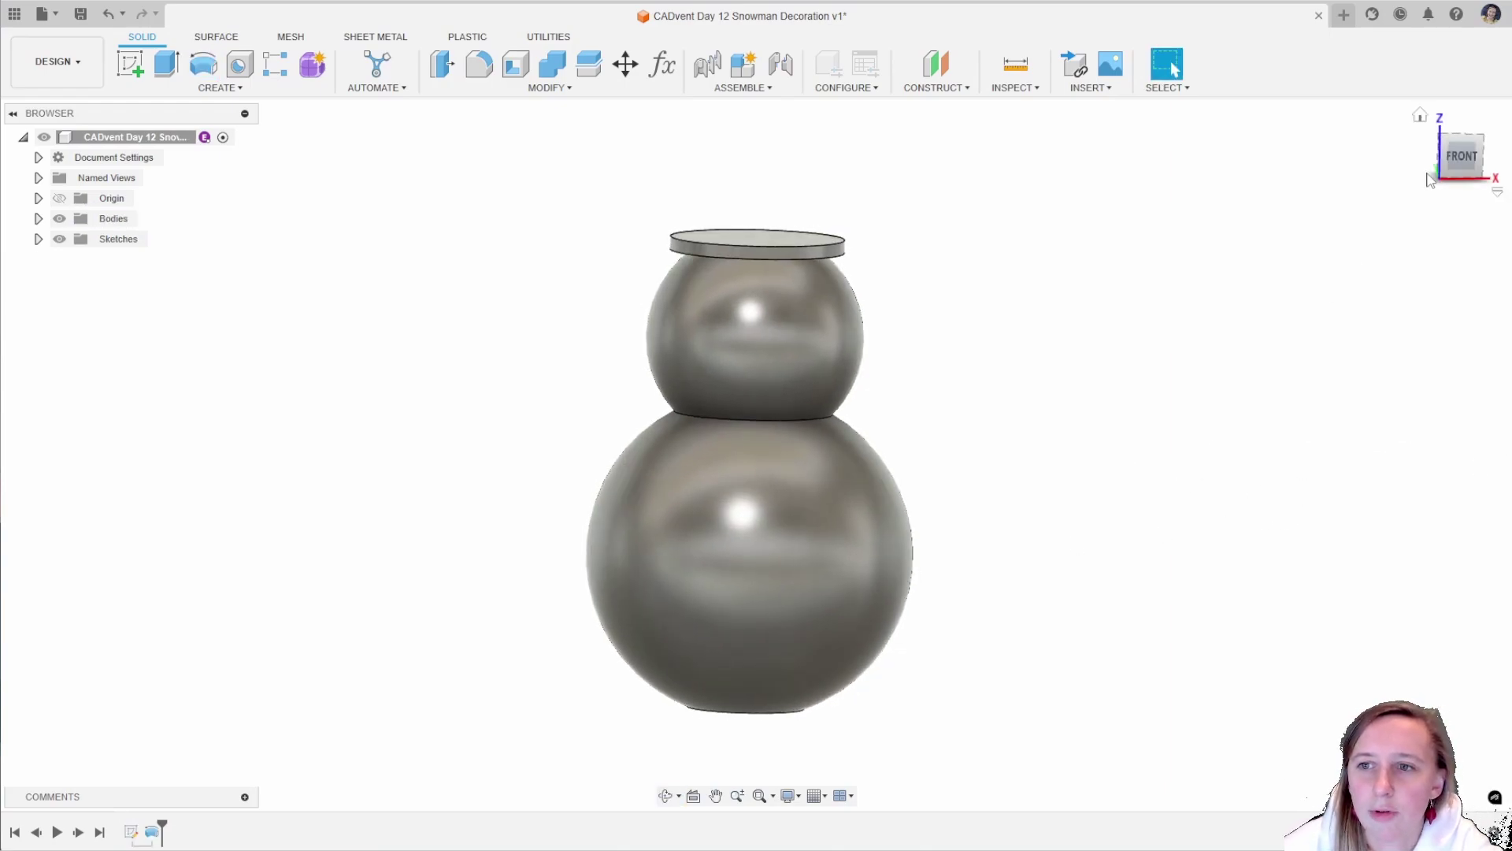
# Create a construction plane offset -16 mm from the front origin plane, in front of the snowman.
pyautogui.click(1459, 154)
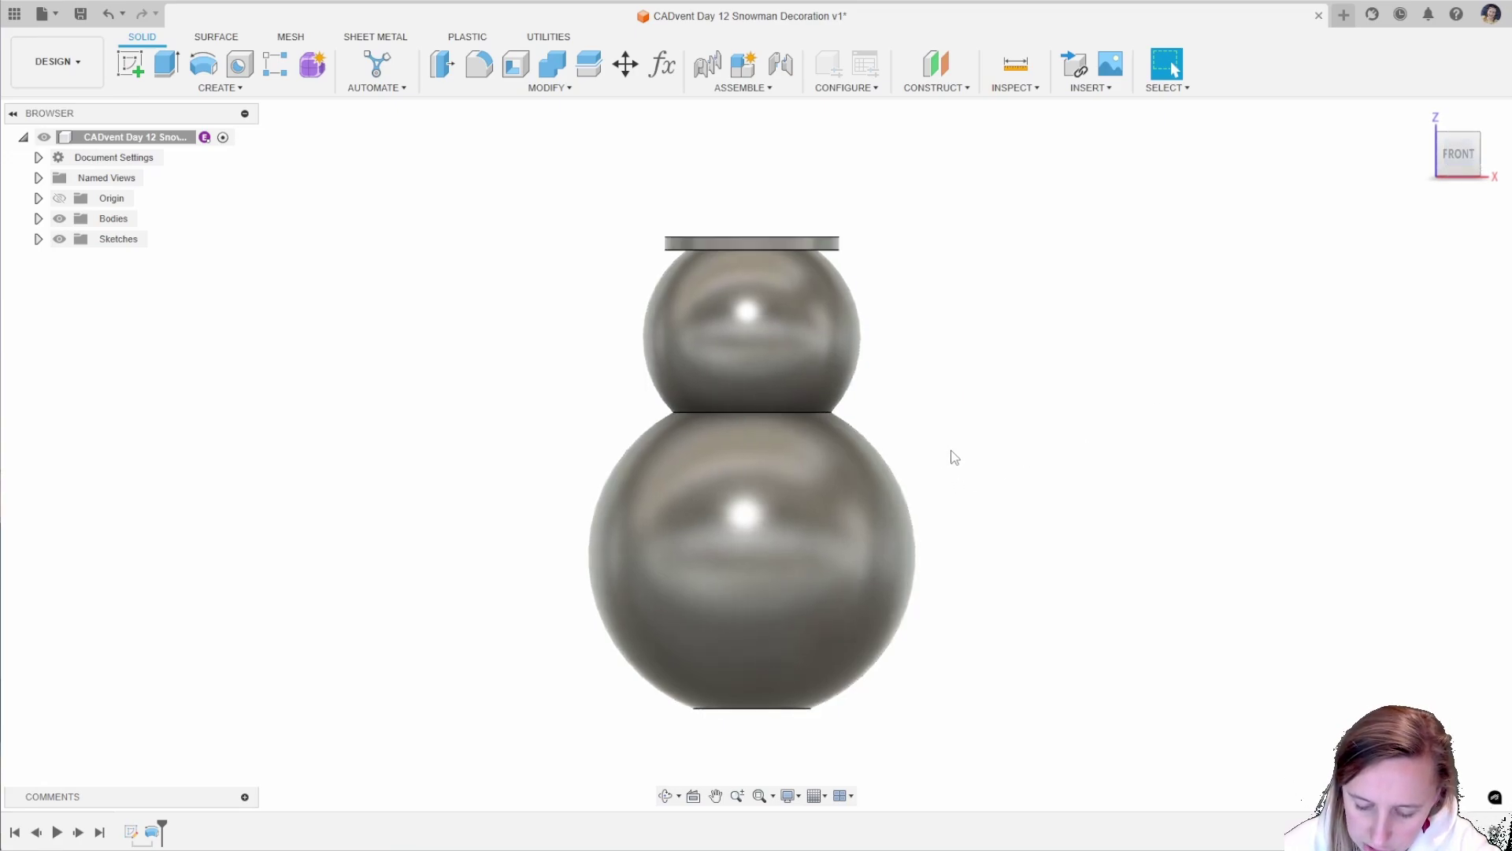
pyautogui.click(936, 64)
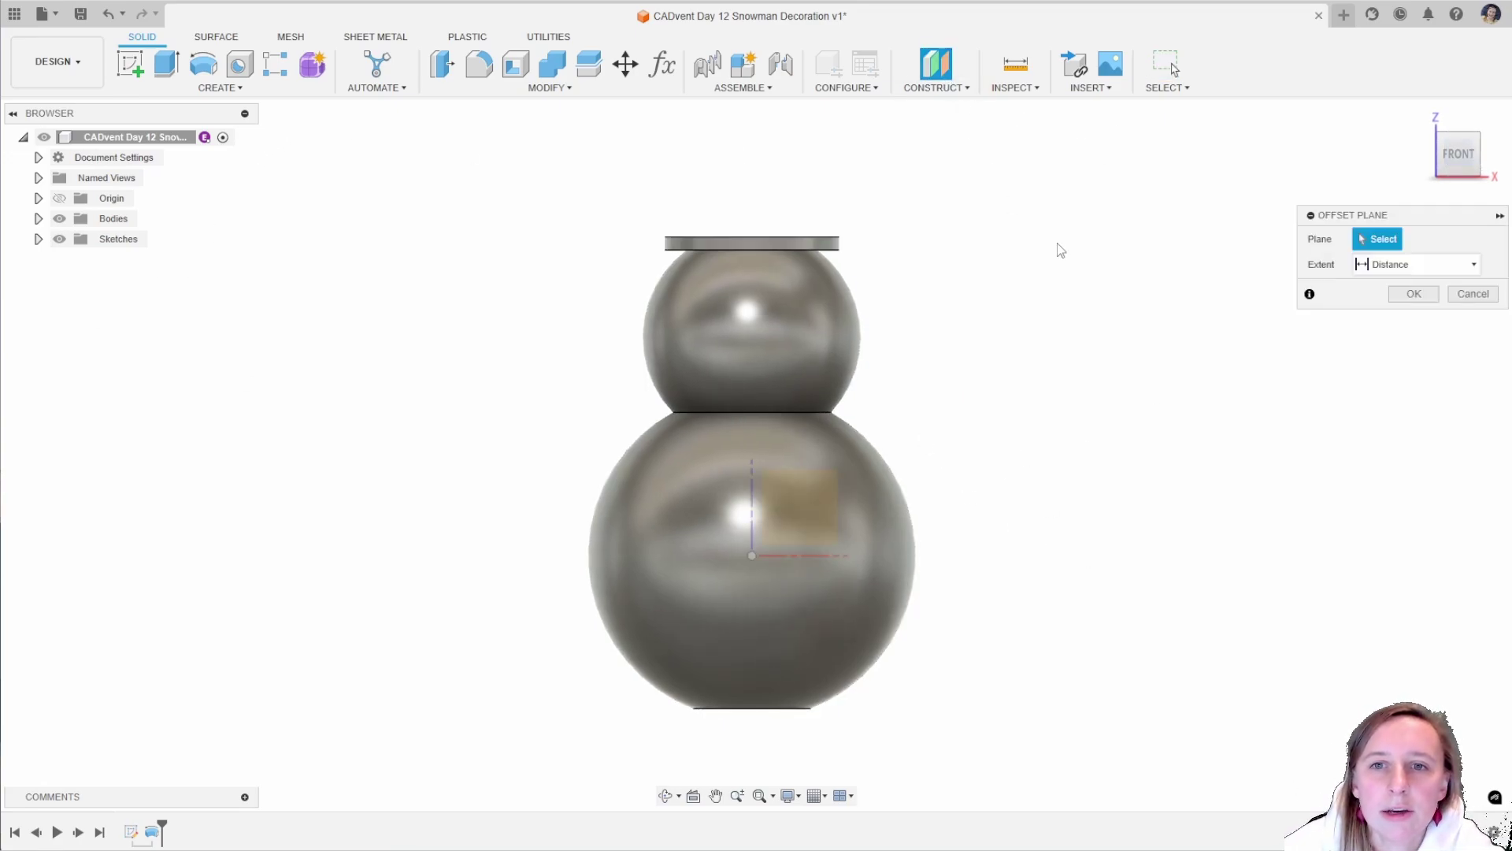
pyautogui.keyDown('shift'); pyautogui.moveTo(1007, 278); pyautogui.dragTo(866, 394, button='middle'); pyautogui.keyUp('shift')
pyautogui.click(794, 508)
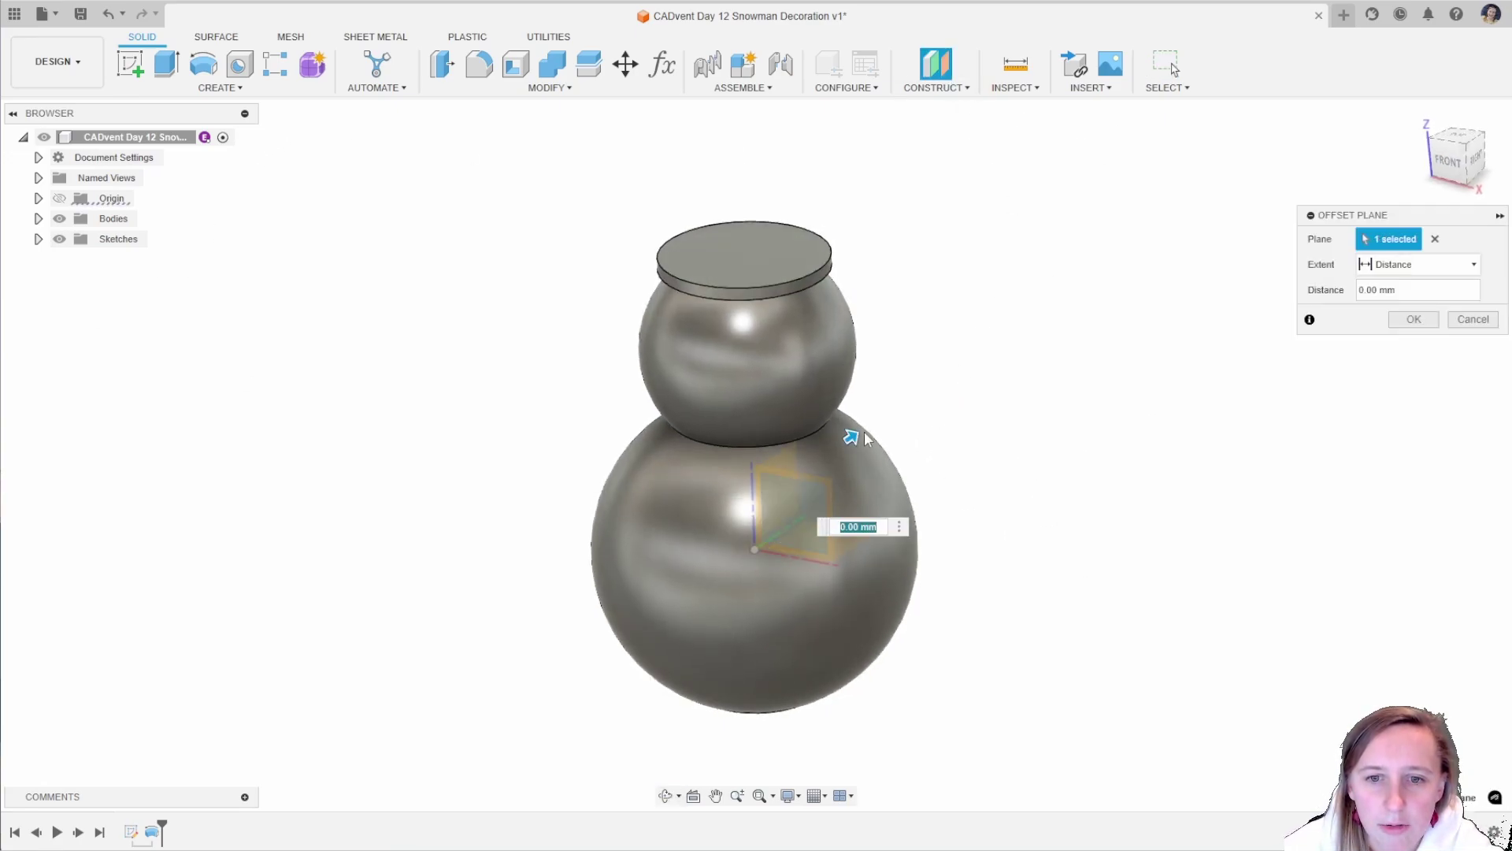
pyautogui.moveTo(845, 438); pyautogui.dragTo(675, 549)
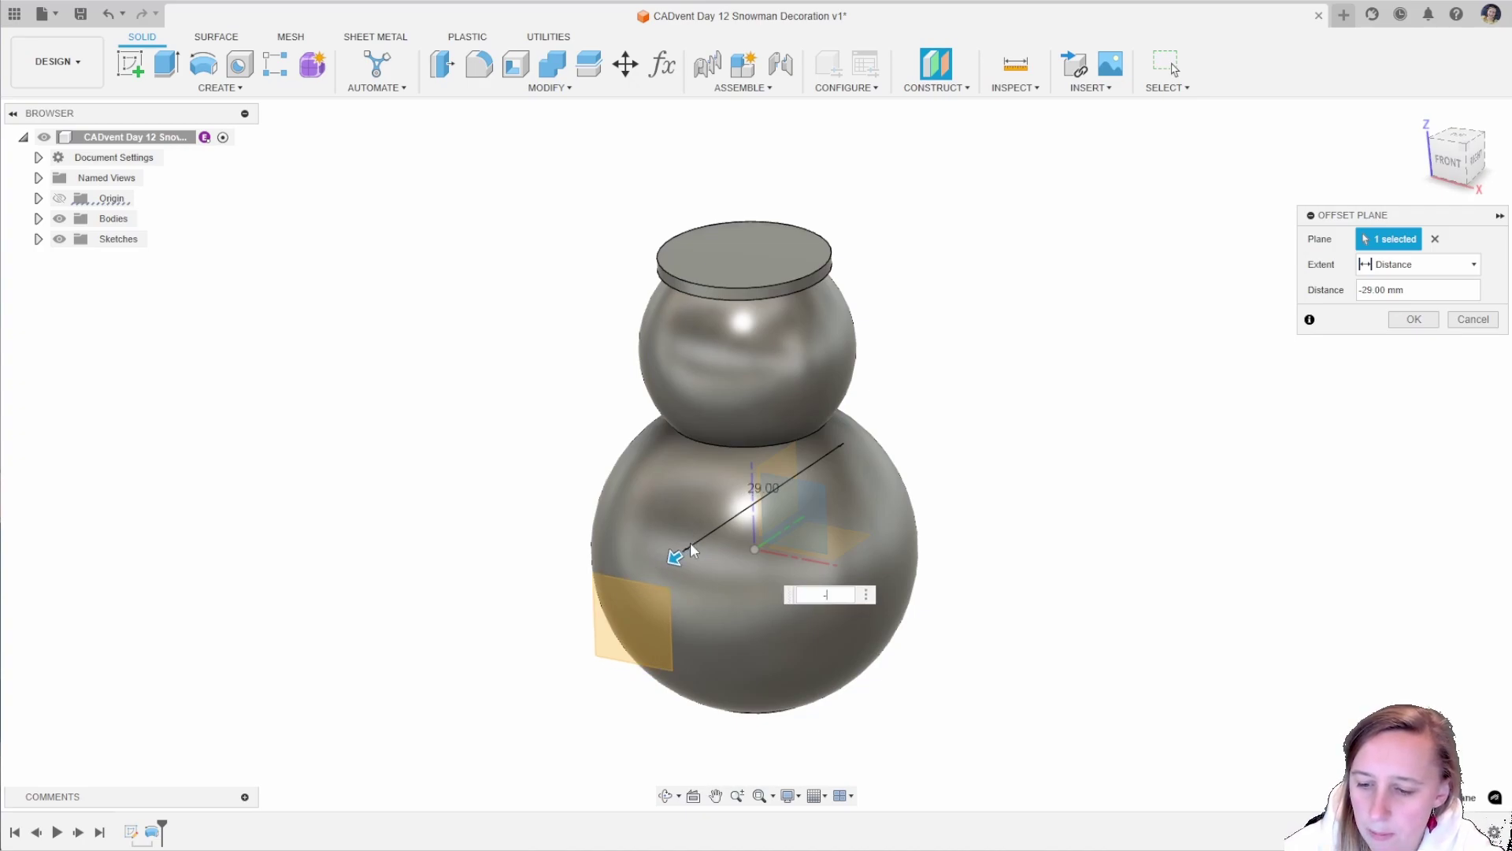
pyautogui.write('-16')
pyautogui.press('Return')
# Start a sketch on the offset plane and draw a 4 mm diameter circle centred on the origin.
pyautogui.keyDown('shift'); pyautogui.moveTo(938, 385); pyautogui.dragTo(1013, 327, button='middle'); pyautogui.keyUp('shift')
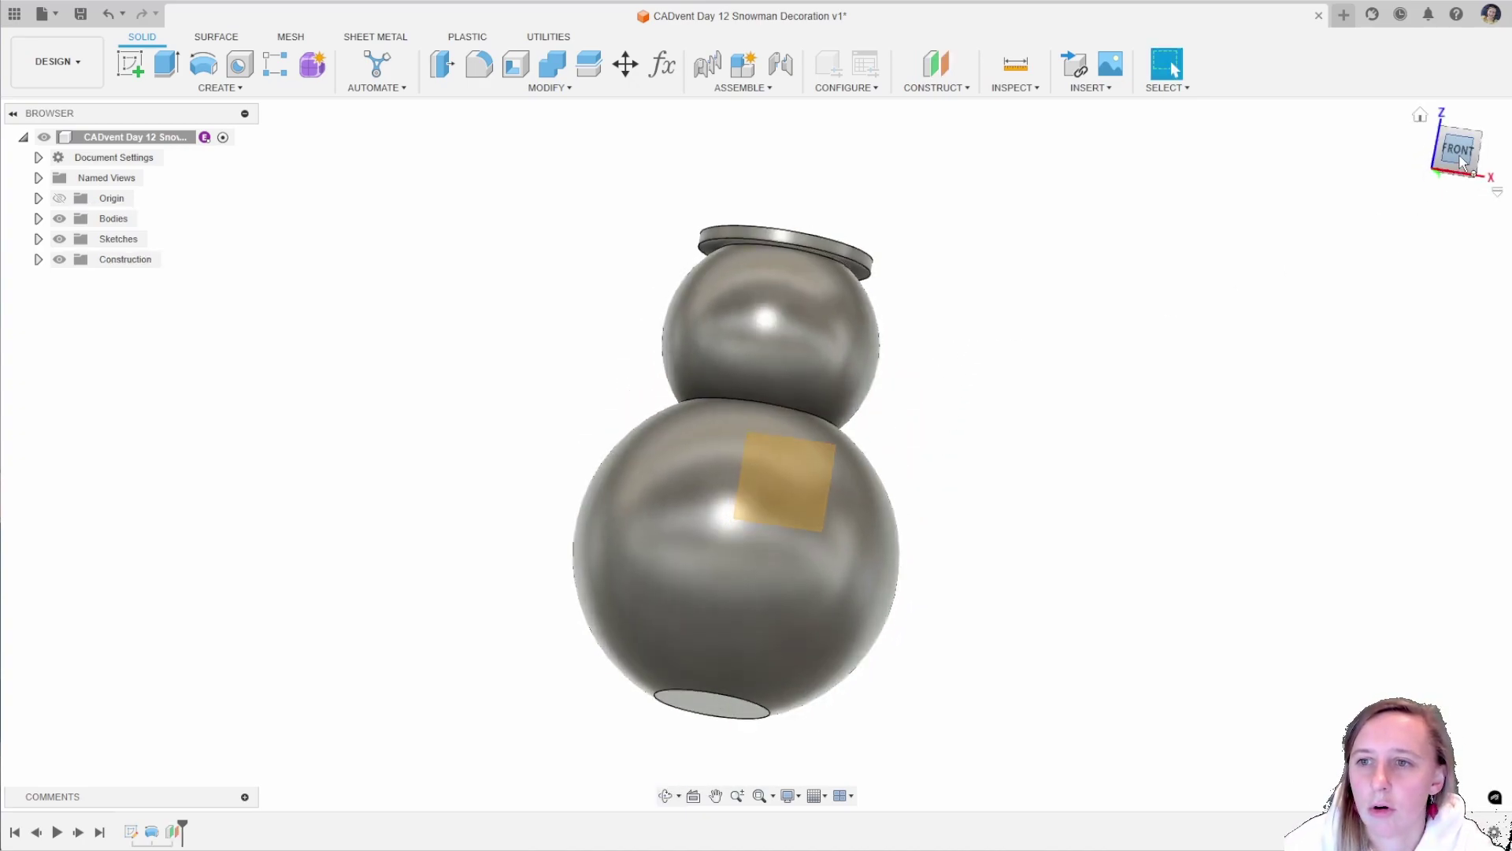
pyautogui.click(130, 63)
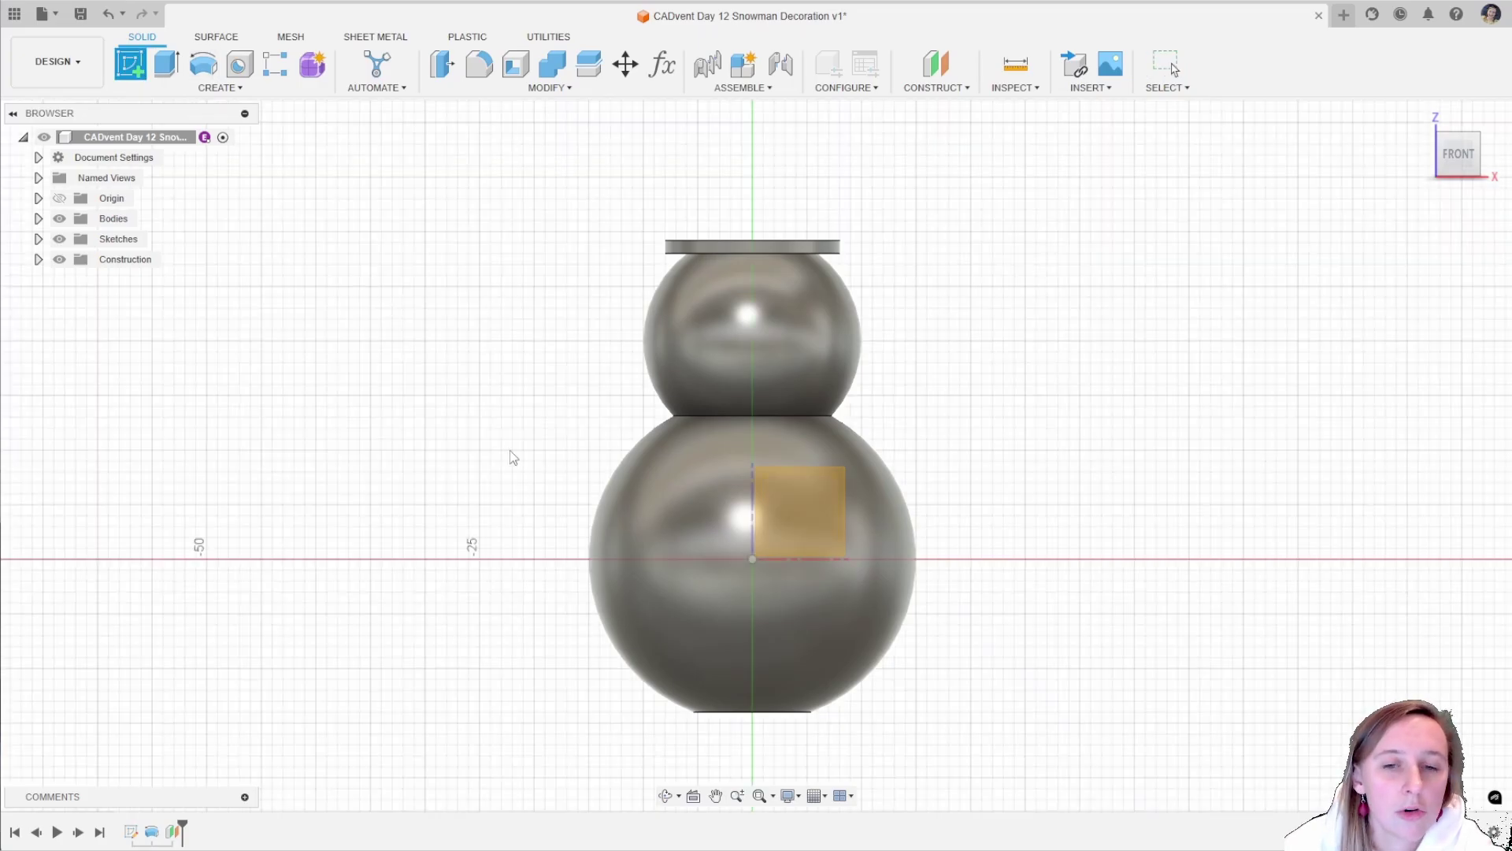
pyautogui.click(790, 510)
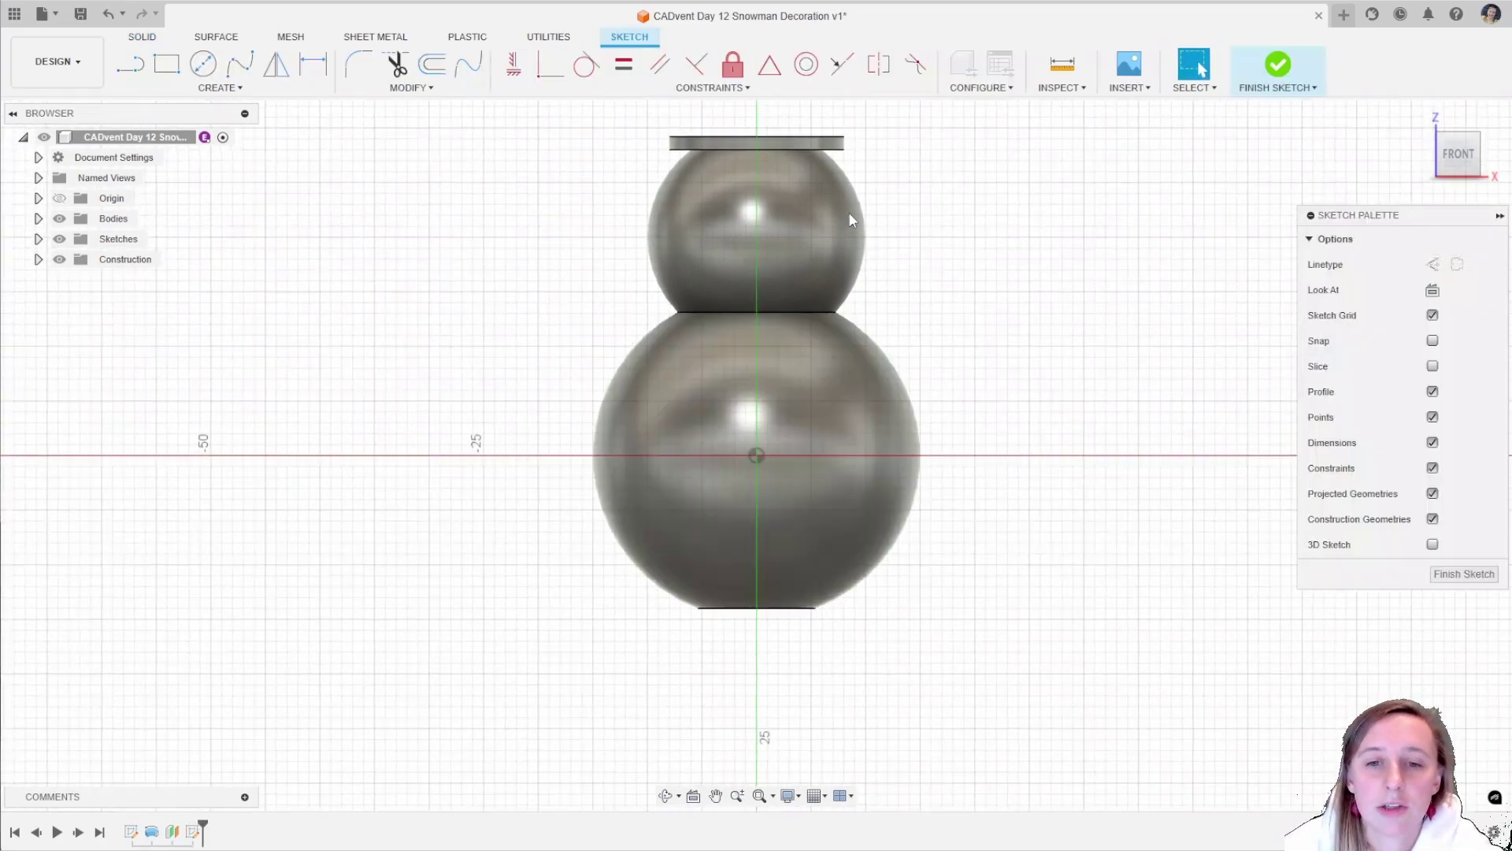
pyautogui.press('c')
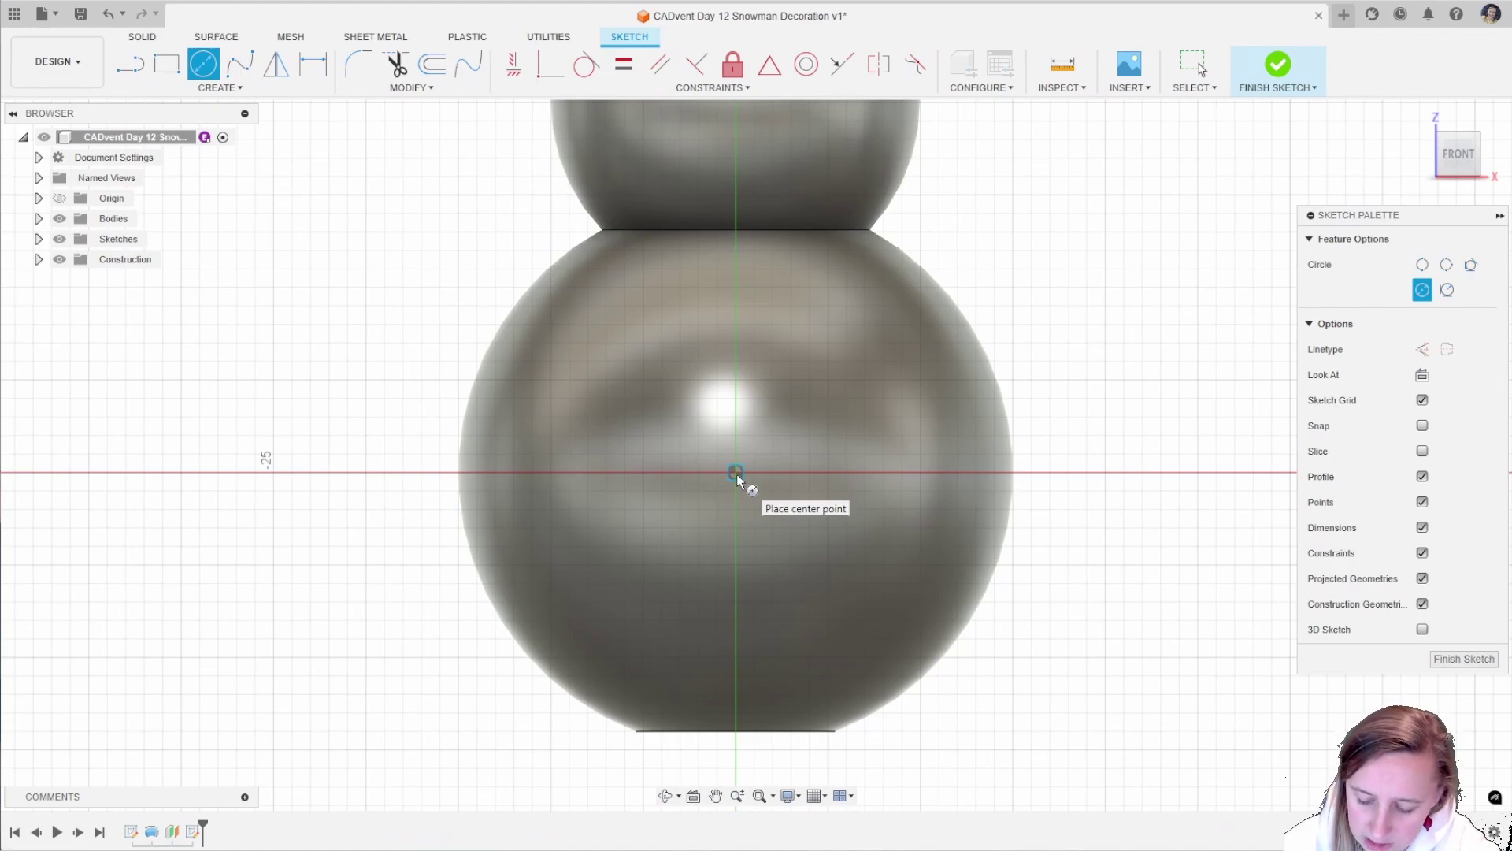
pyautogui.click(736, 472)
pyautogui.write('4')
pyautogui.press('Return')
pyautogui.press('Escape')
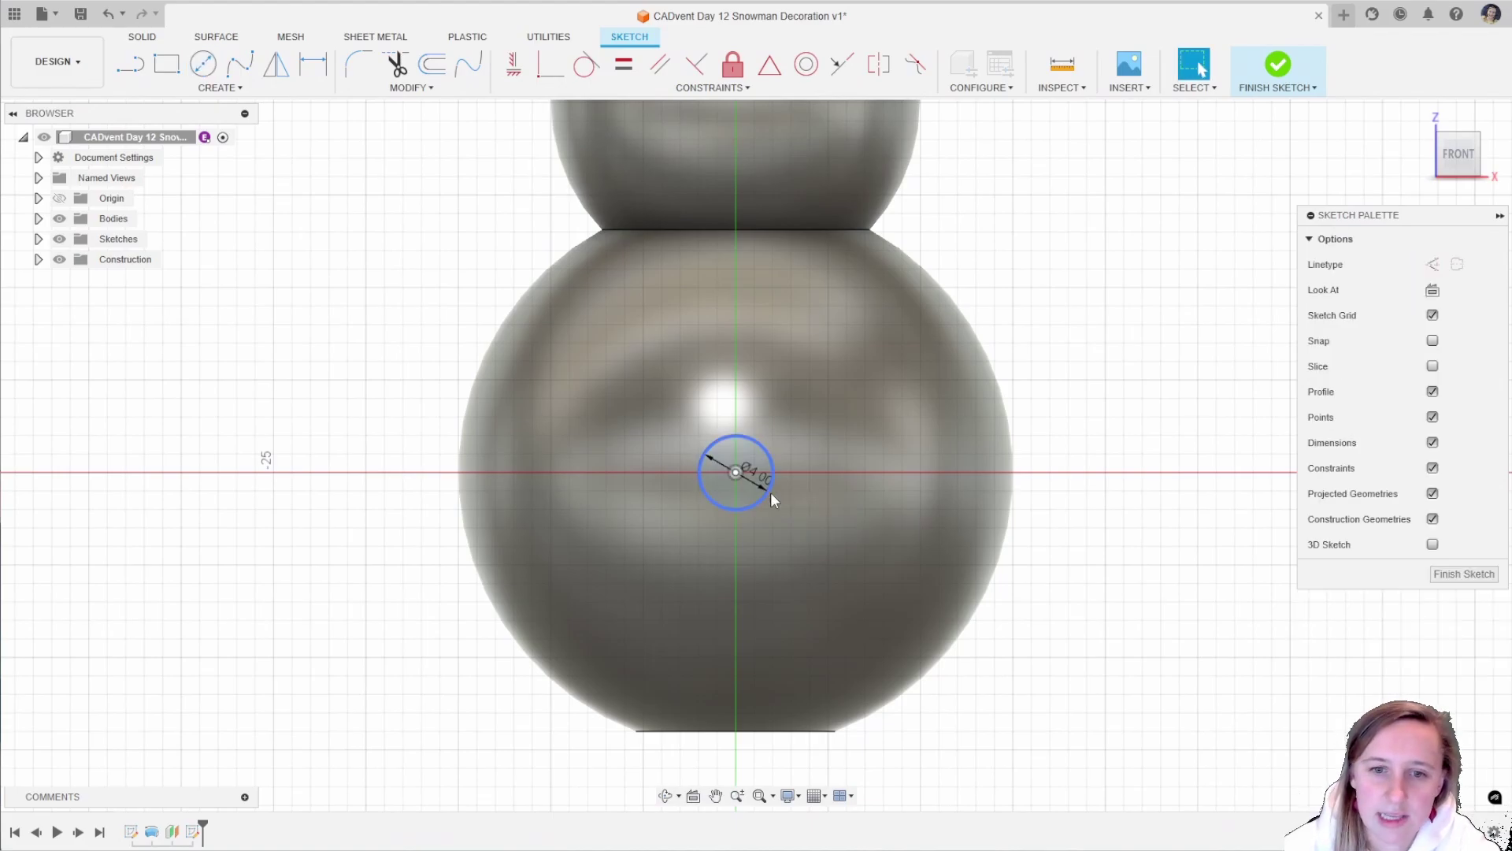
# Draw two more 4 mm diameter button circles, one above and one below the circle at the origin.
pyautogui.press('c')
pyautogui.click(736, 364)
pyautogui.write('4')
pyautogui.press('Return')
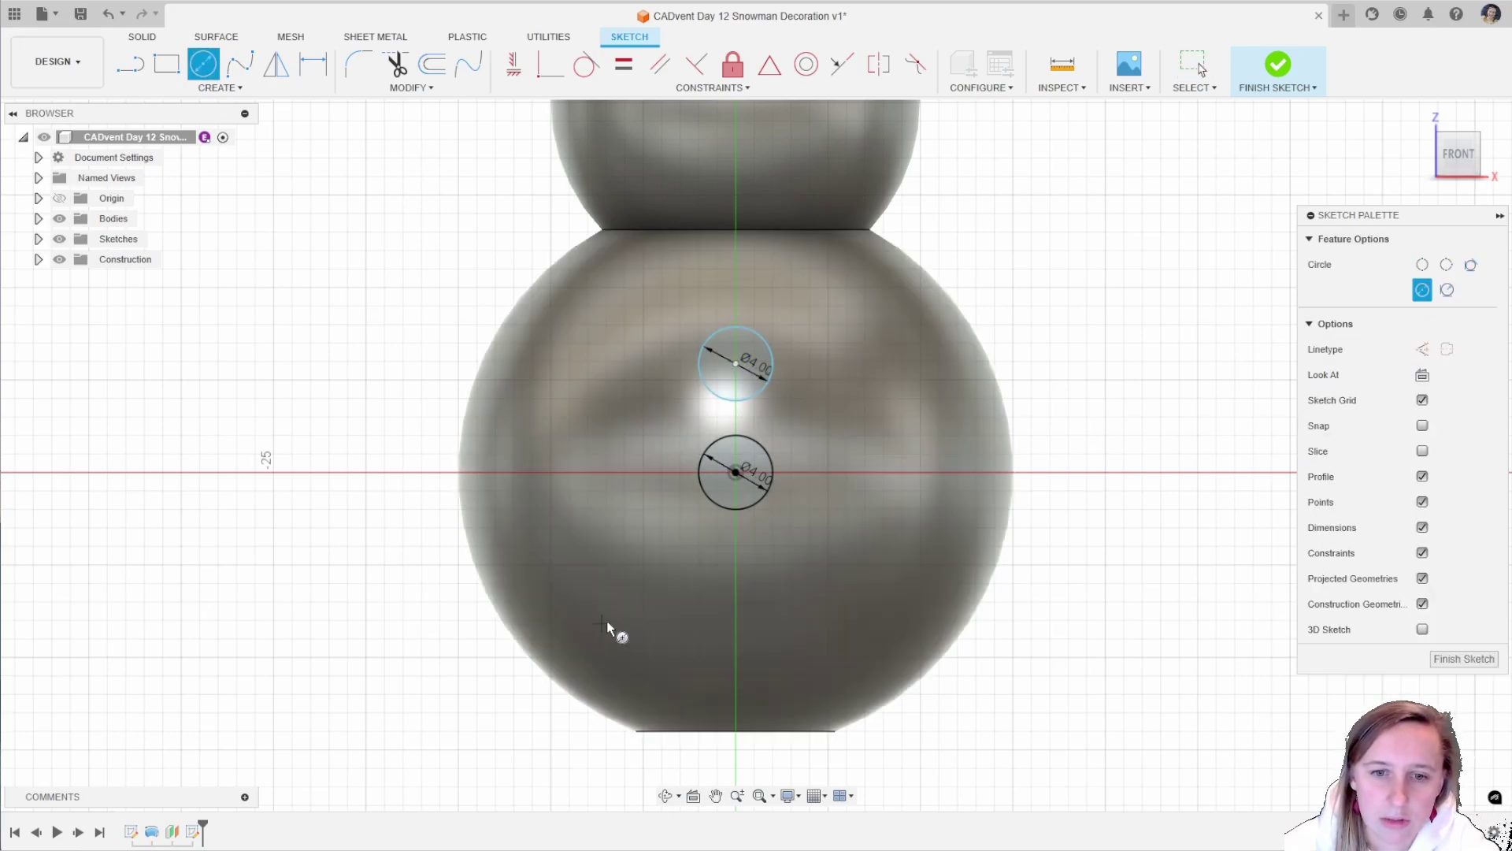
pyautogui.click(735, 578)
pyautogui.write('4')
pyautogui.press('Return')
pyautogui.press('Escape')
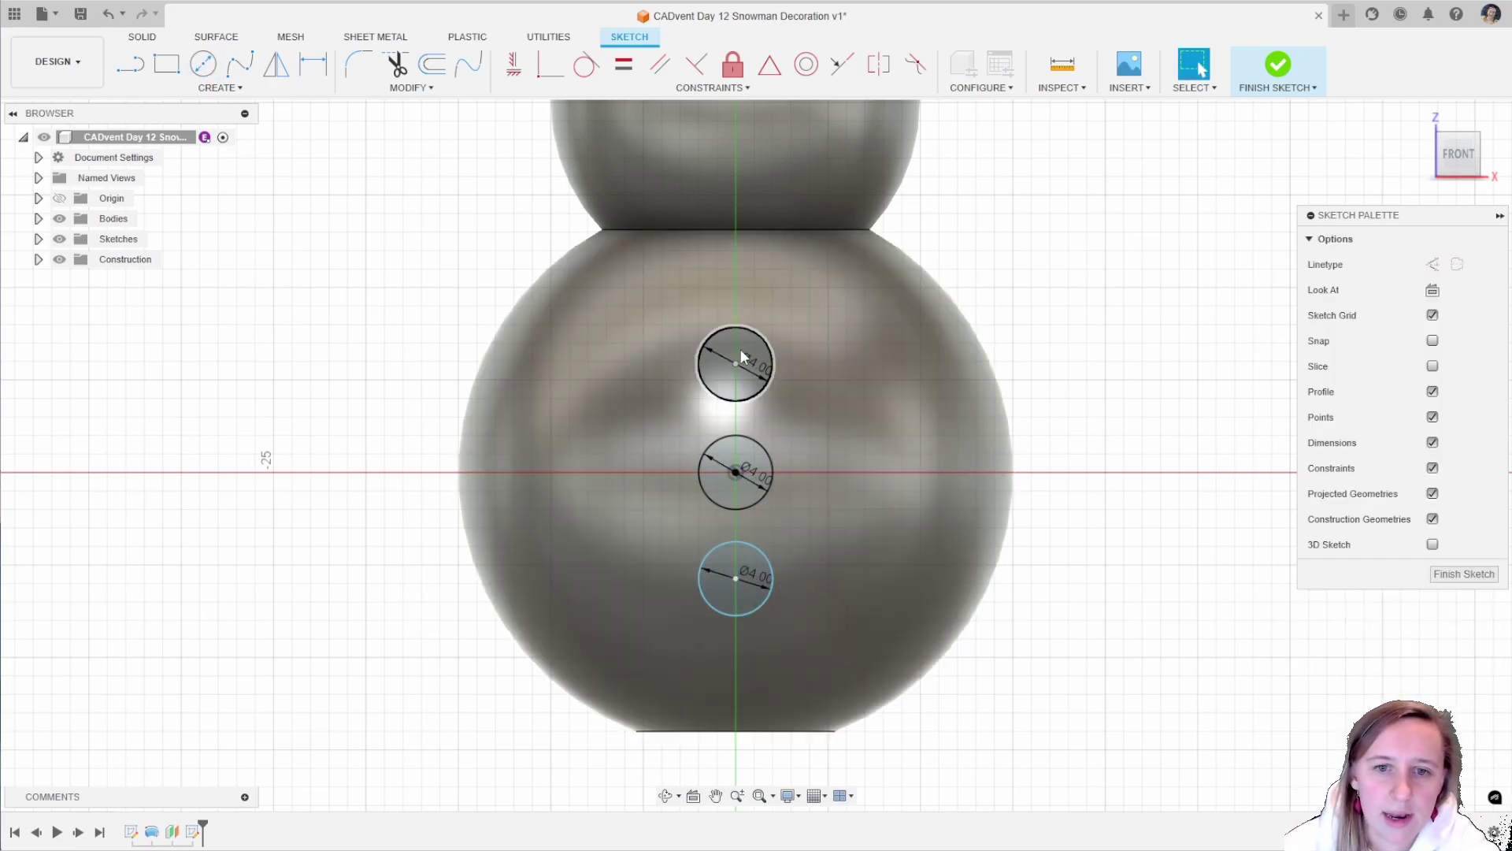
# Align the centre points of the three button circles with a vertical constraint.
pyautogui.click(737, 362)
pyautogui.click(736, 471)
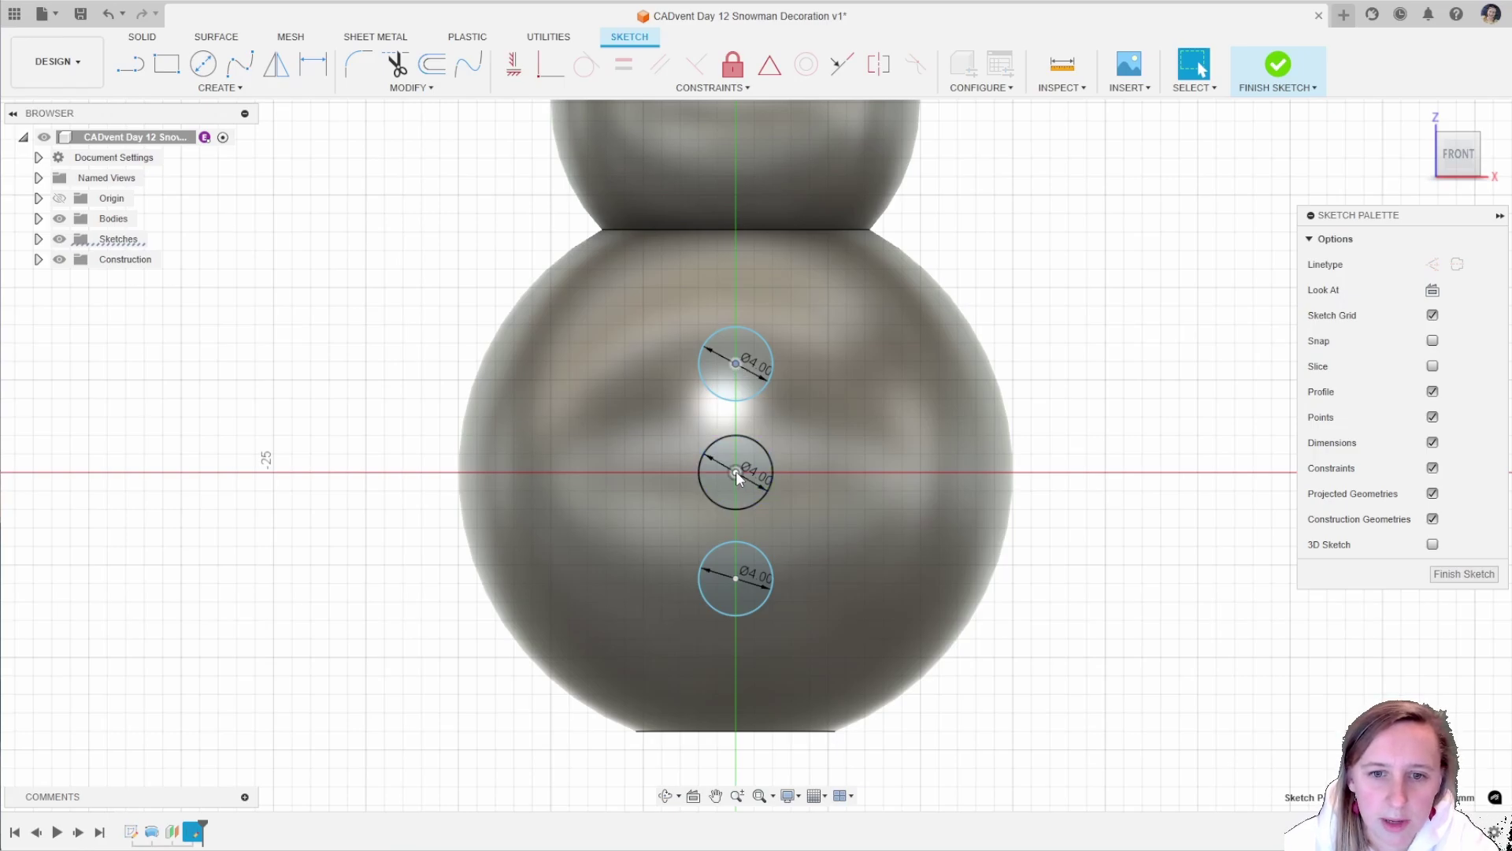
pyautogui.click(734, 577)
pyautogui.click(514, 66)
# Dimension the vertical distance between the upper and middle circle centres as 6 mm.
pyautogui.scroll(3, 708, 464)
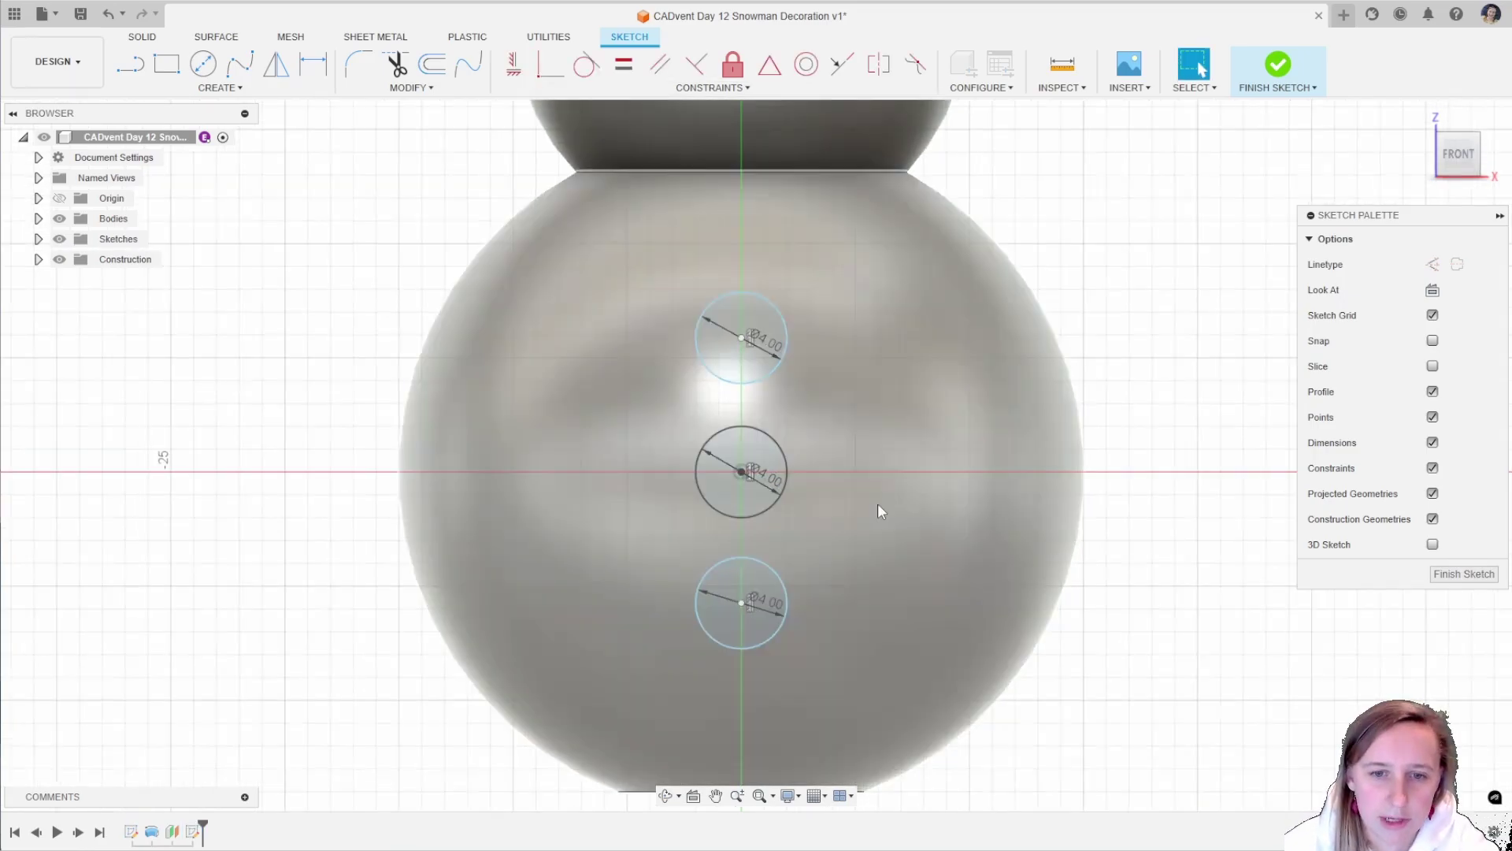
pyautogui.press('d')
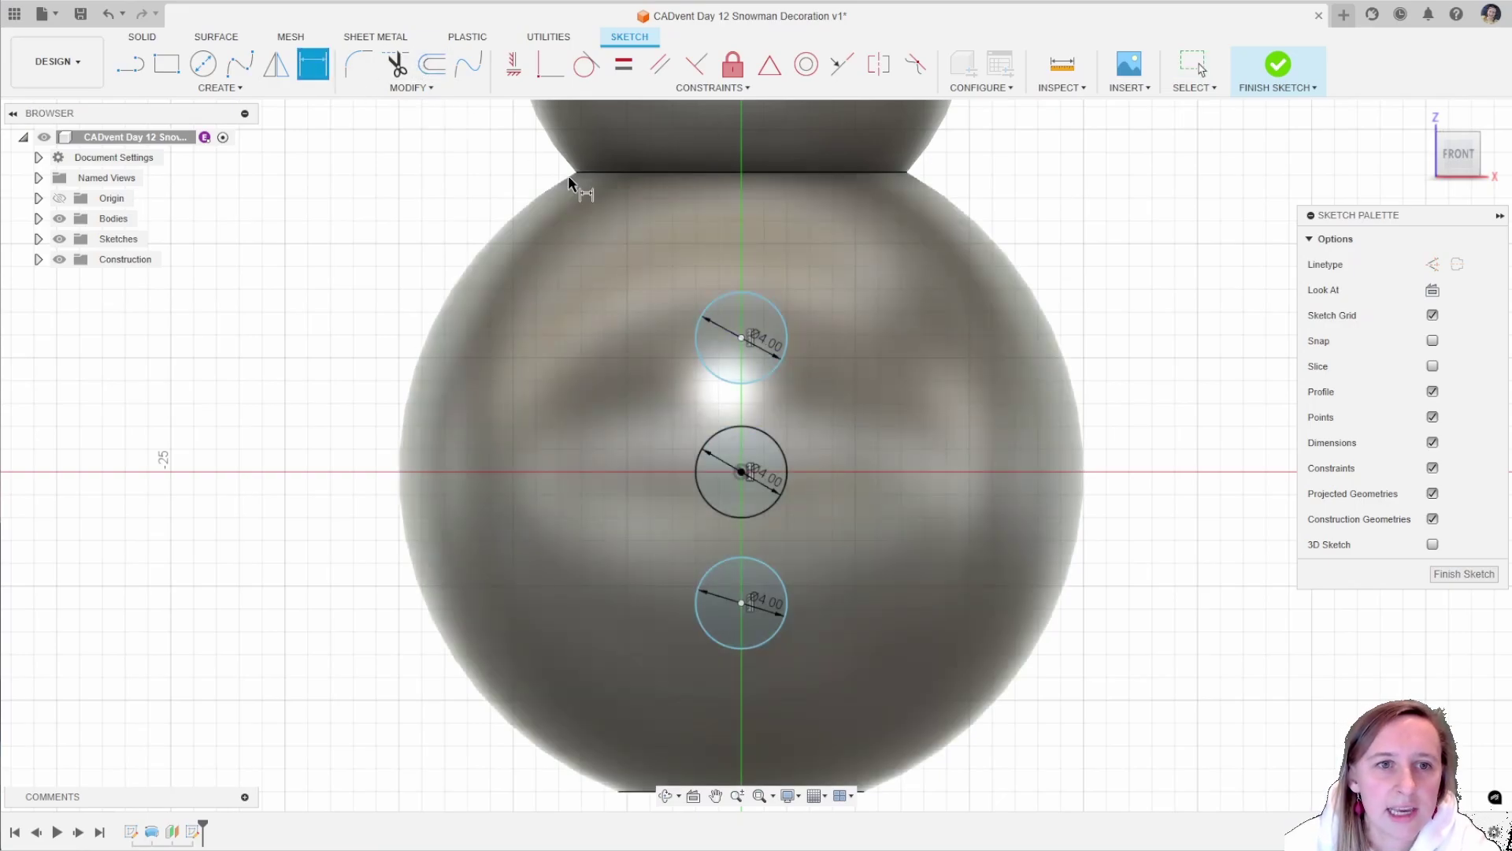
pyautogui.click(741, 339)
pyautogui.click(741, 471)
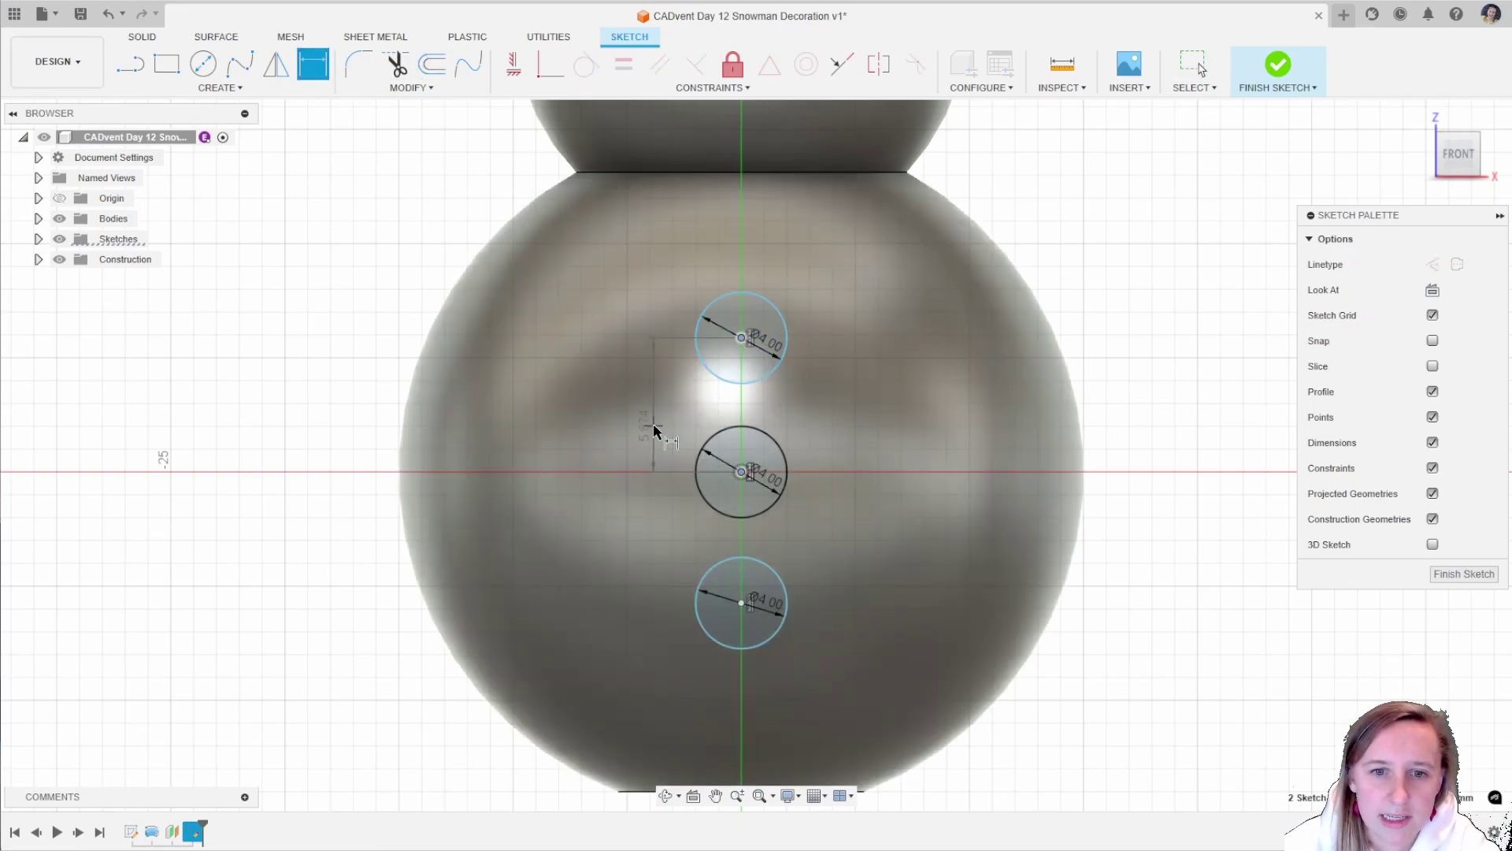
pyautogui.click(653, 424)
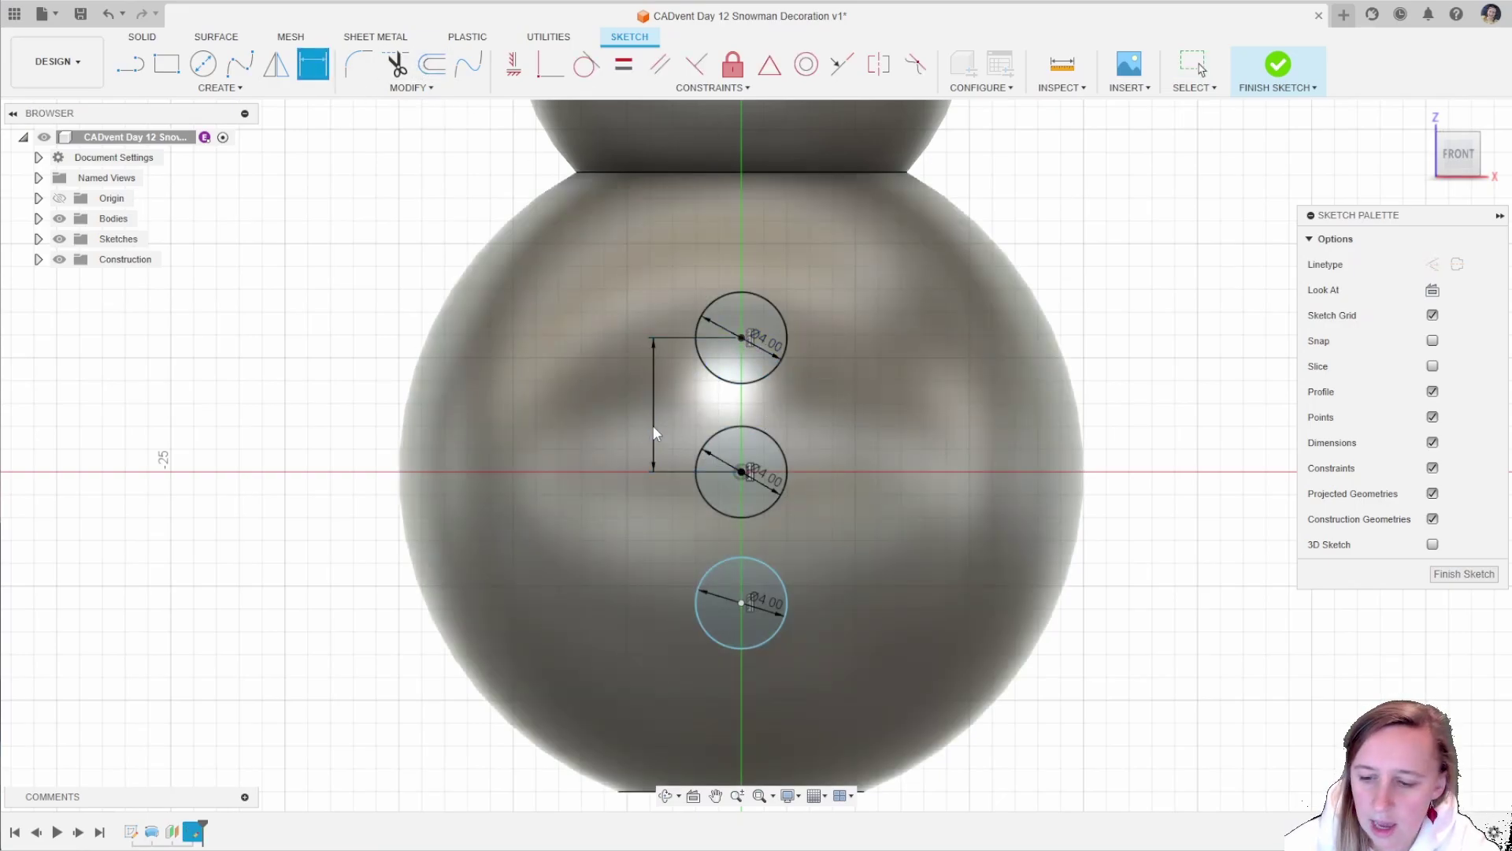
# Dimension the distance between the middle and lower circle centres, linking its value to the upper spacing dimension.
pyautogui.click(741, 471)
pyautogui.click(741, 603)
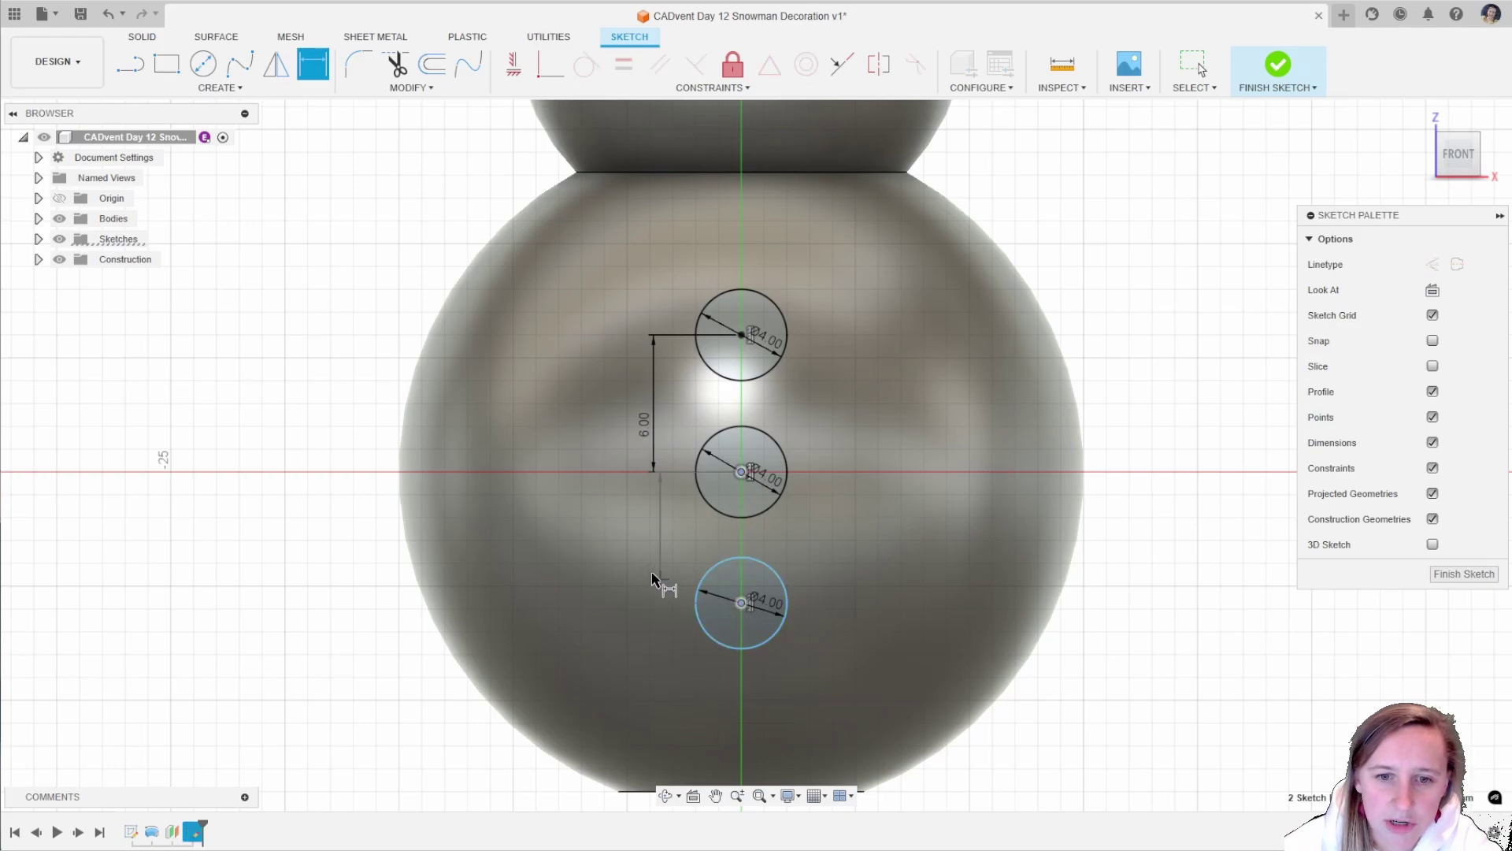
pyautogui.click(653, 574)
pyautogui.click(645, 423)
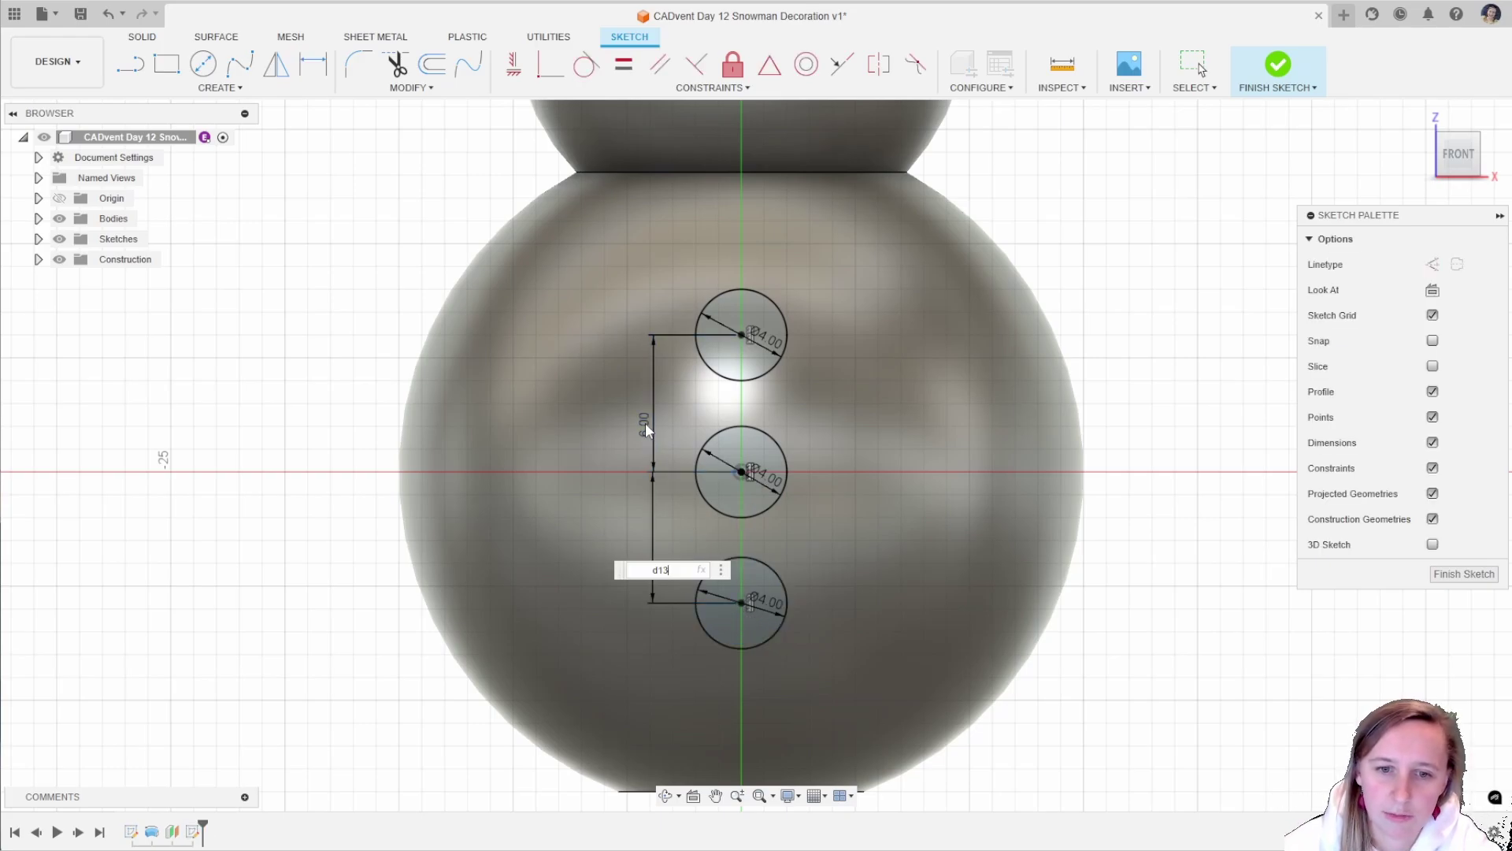
pyautogui.press('Return')
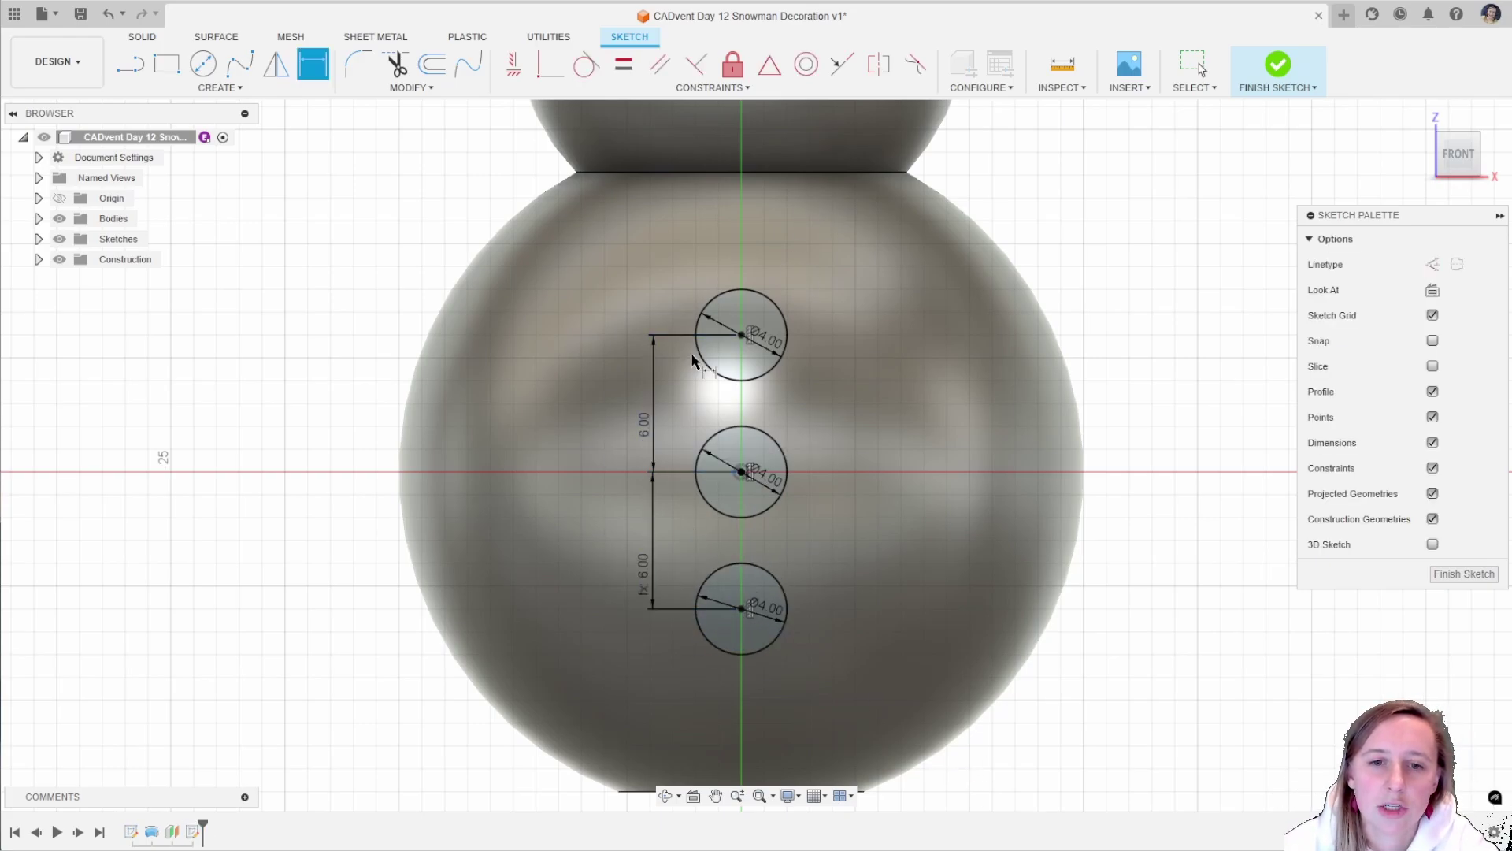
# Try a 7 mm spacing between the upper and middle circle centres and set it back to 6 mm.
pyautogui.press('Escape')
pyautogui.doubleClick(640, 424)
pyautogui.write('7')
pyautogui.press('Return')
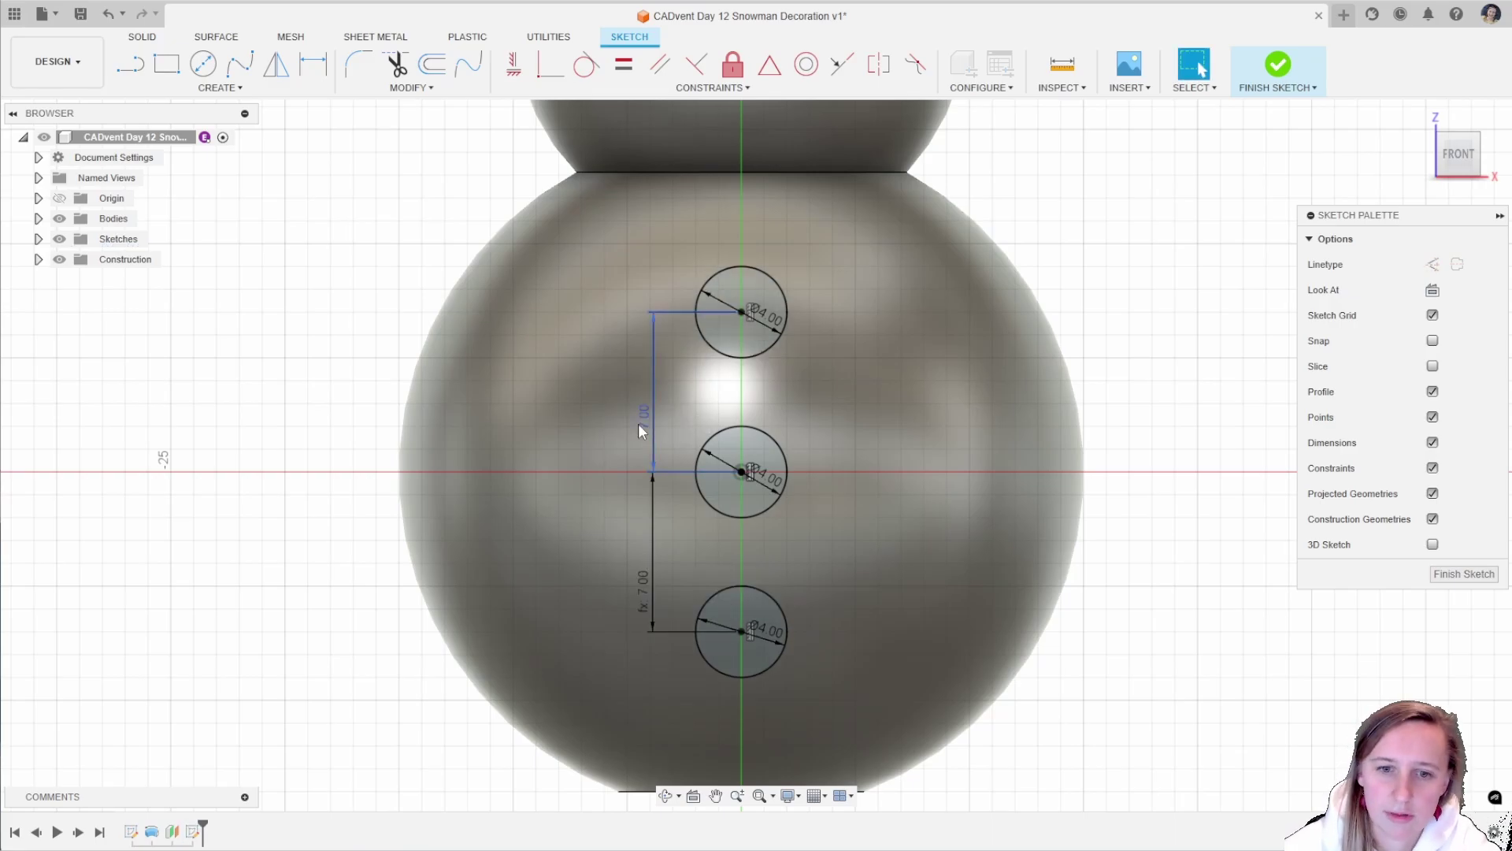
pyautogui.doubleClick(645, 425)
pyautogui.write('6')
pyautogui.press('Return')
# Draw a 10 mm diameter construction circle on the head, centred near the vertical axis slightly above the head's middle.
pyautogui.scroll(-5, 996, 395)
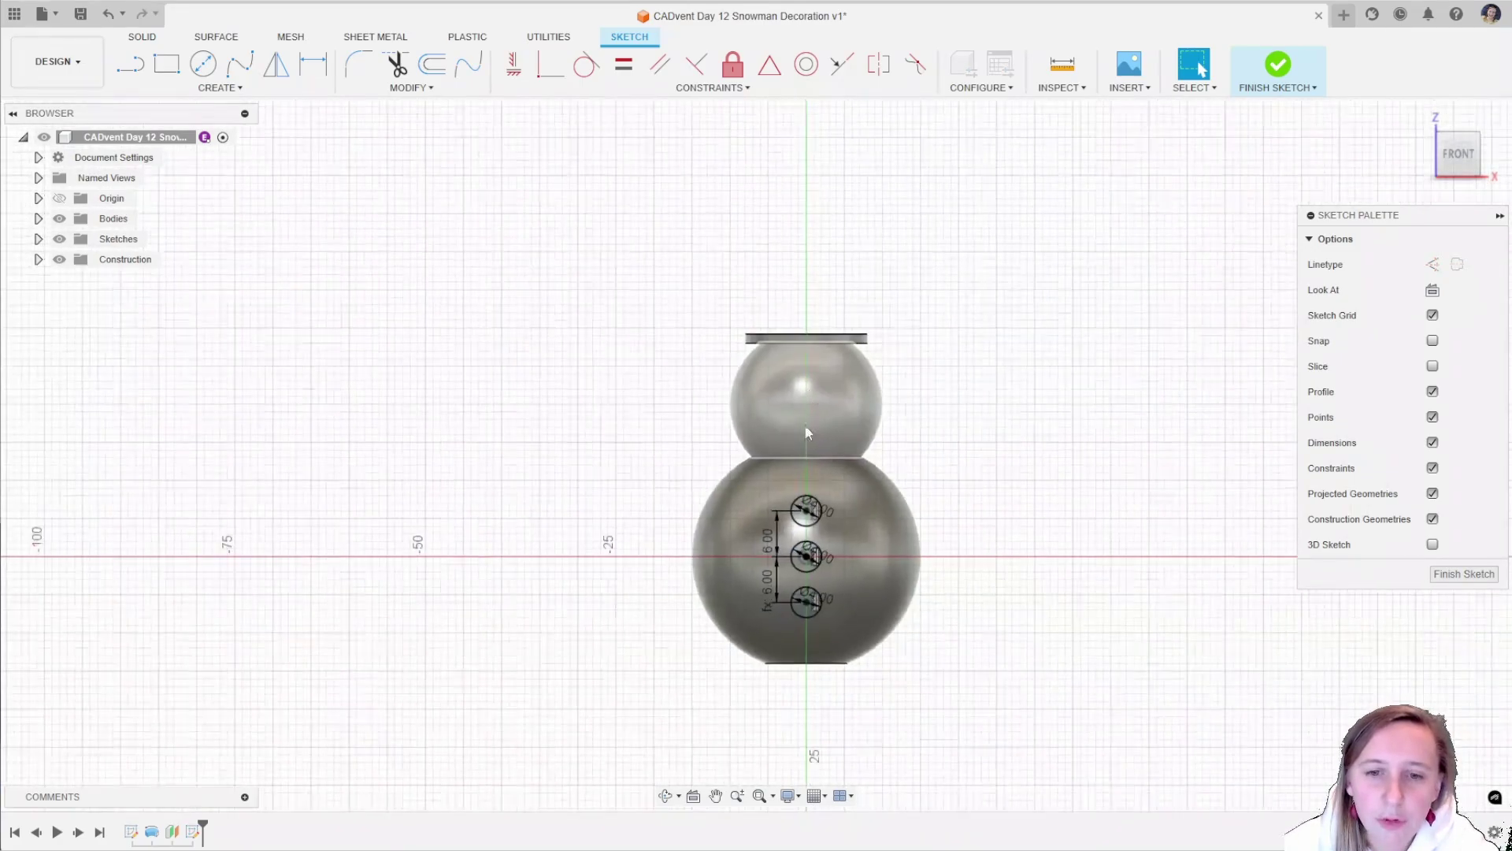
pyautogui.scroll(3, 811, 407)
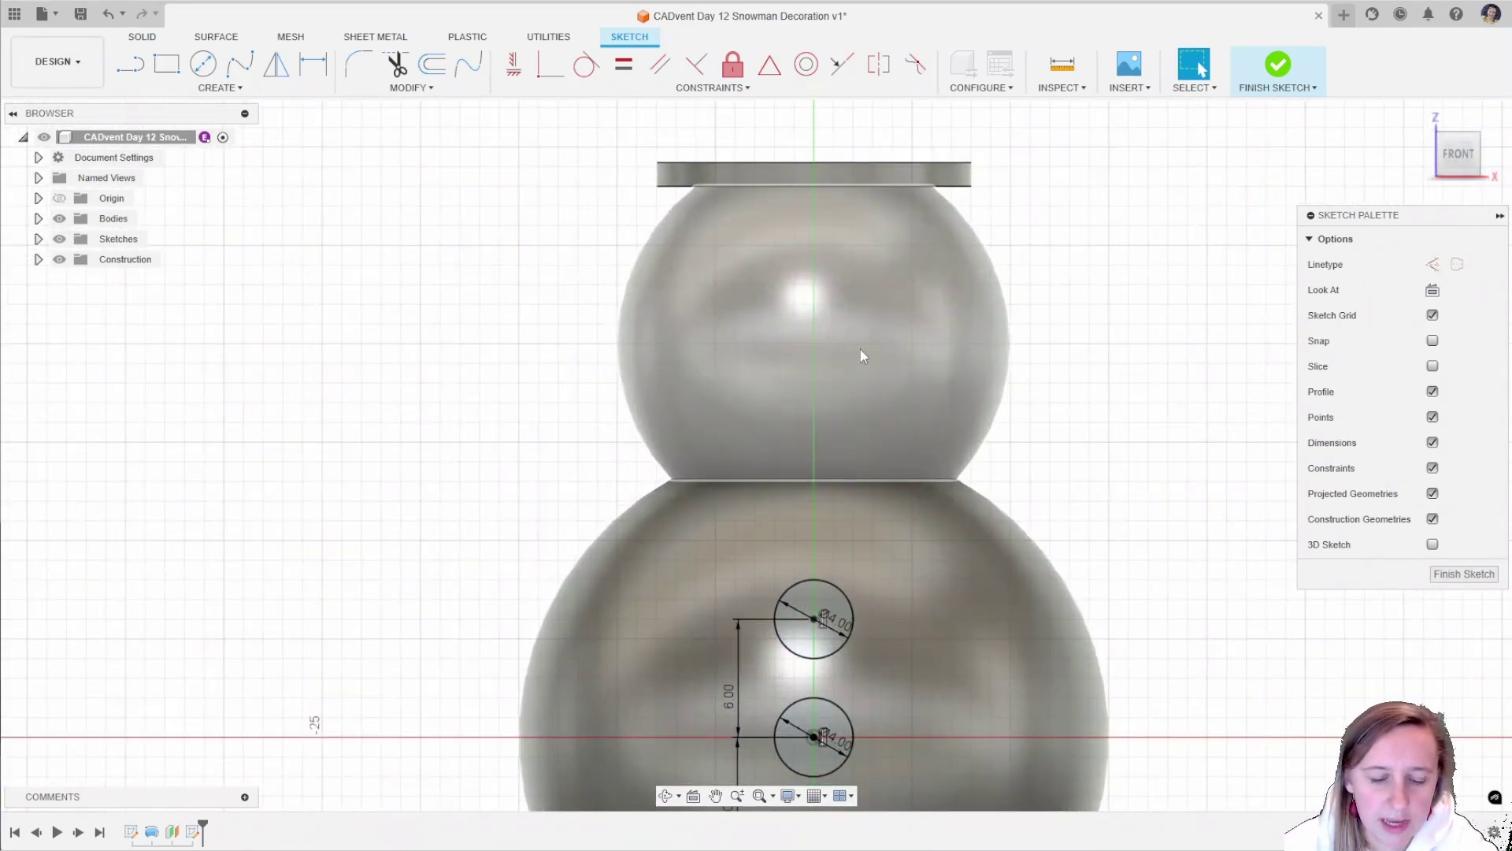
pyautogui.click(205, 68)
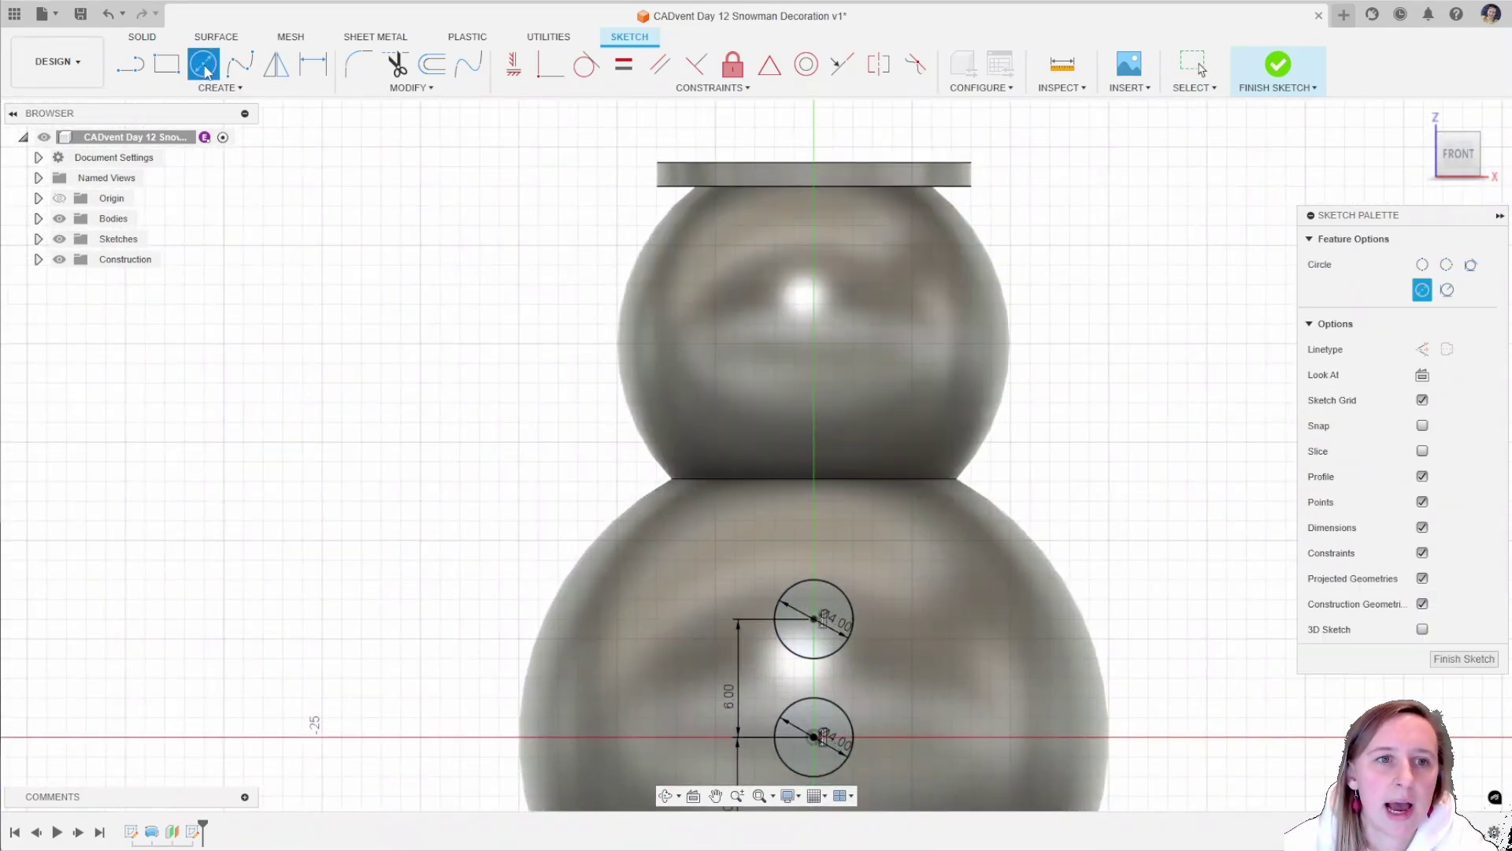
pyautogui.click(1422, 349)
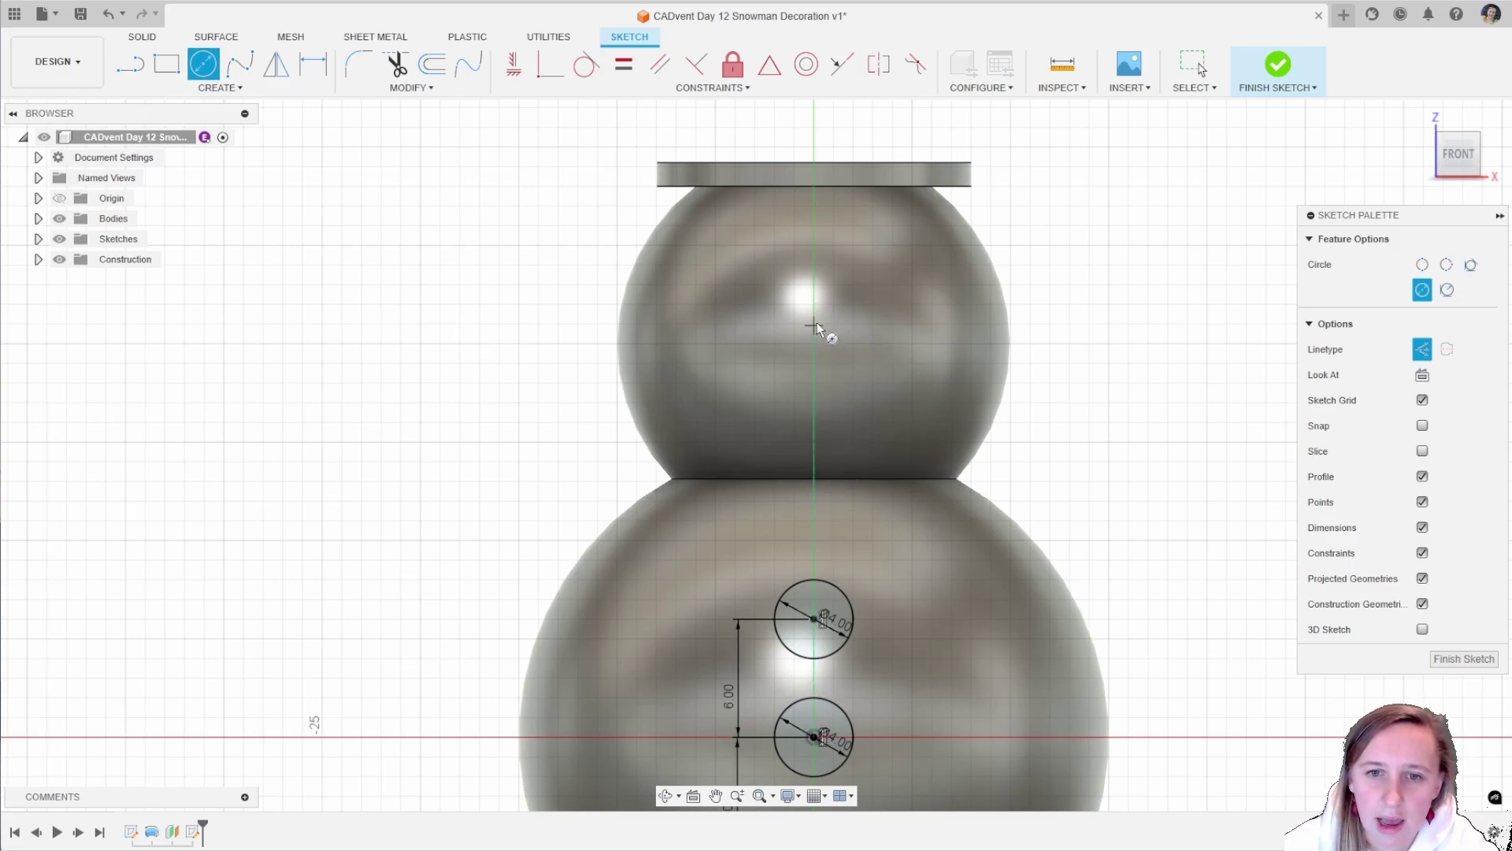
pyautogui.write('5')
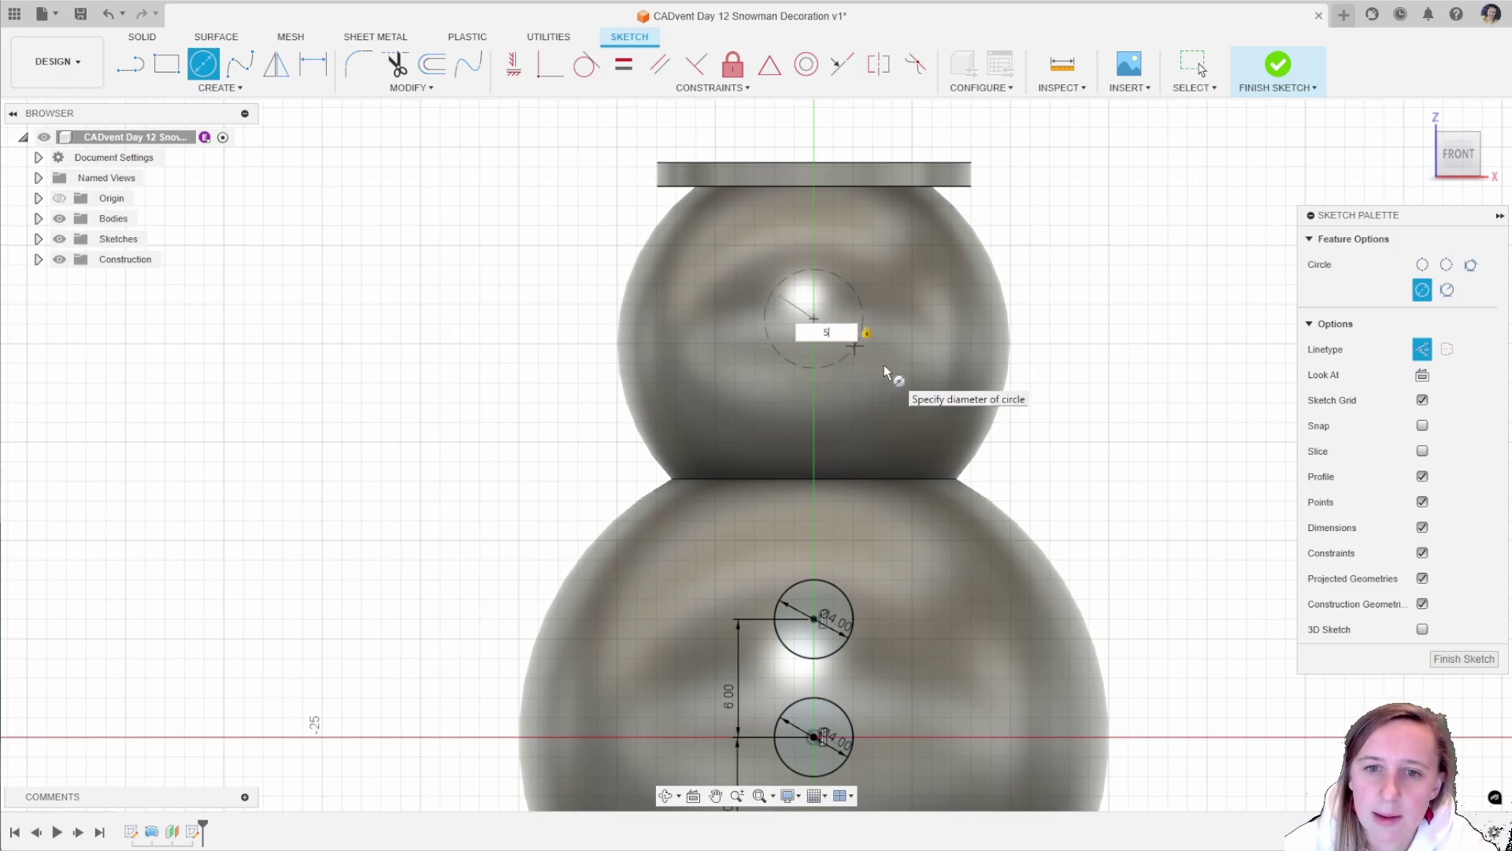
pyautogui.press('BackSpace')
pyautogui.write('10')
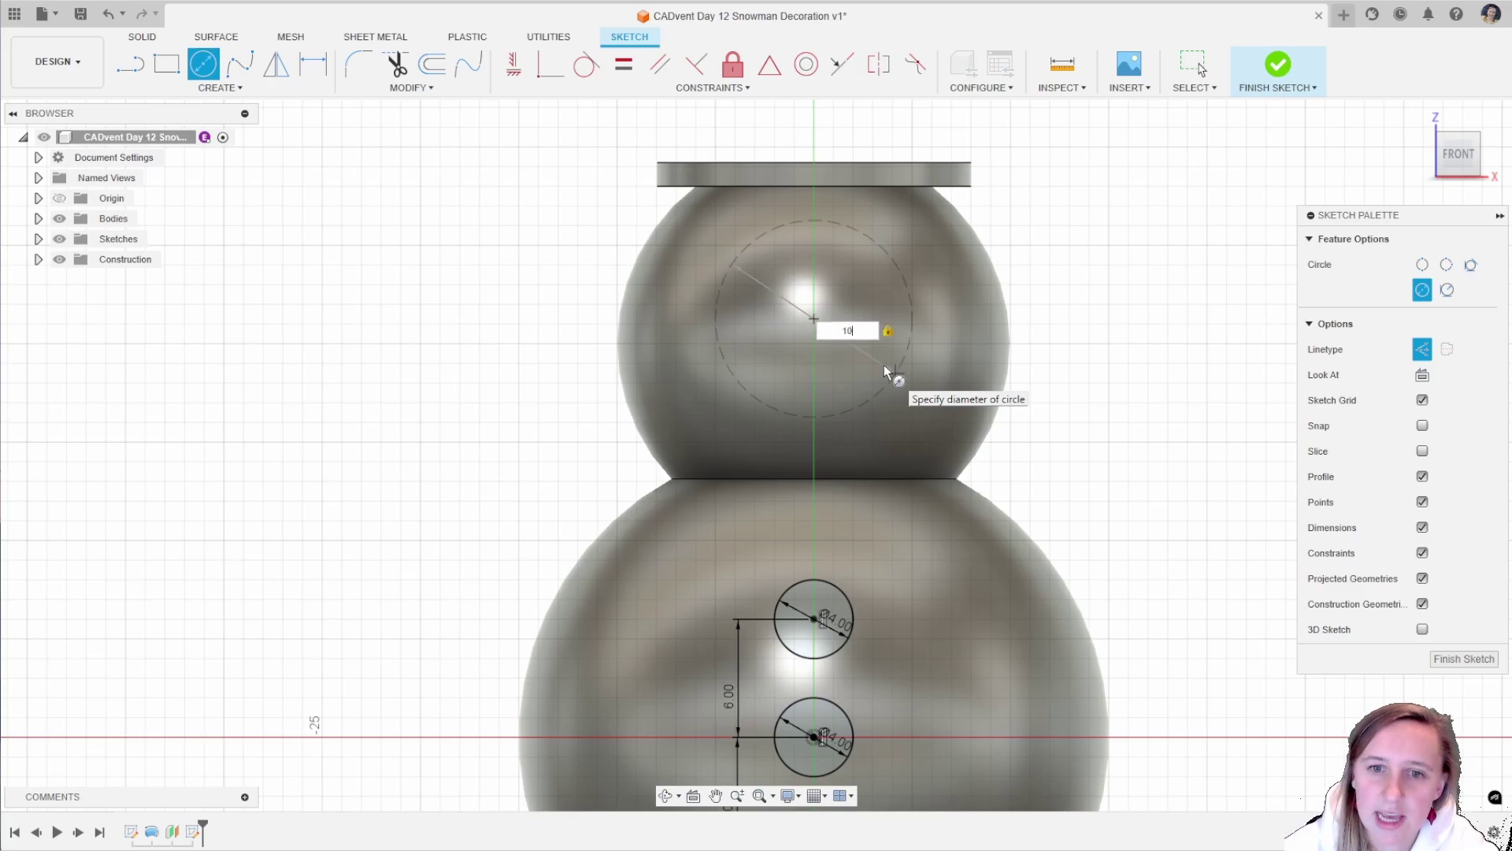
pyautogui.press('Return')
pyautogui.press('Escape')
pyautogui.scroll(2, 816, 286)
pyautogui.scroll(-3, 815, 286)
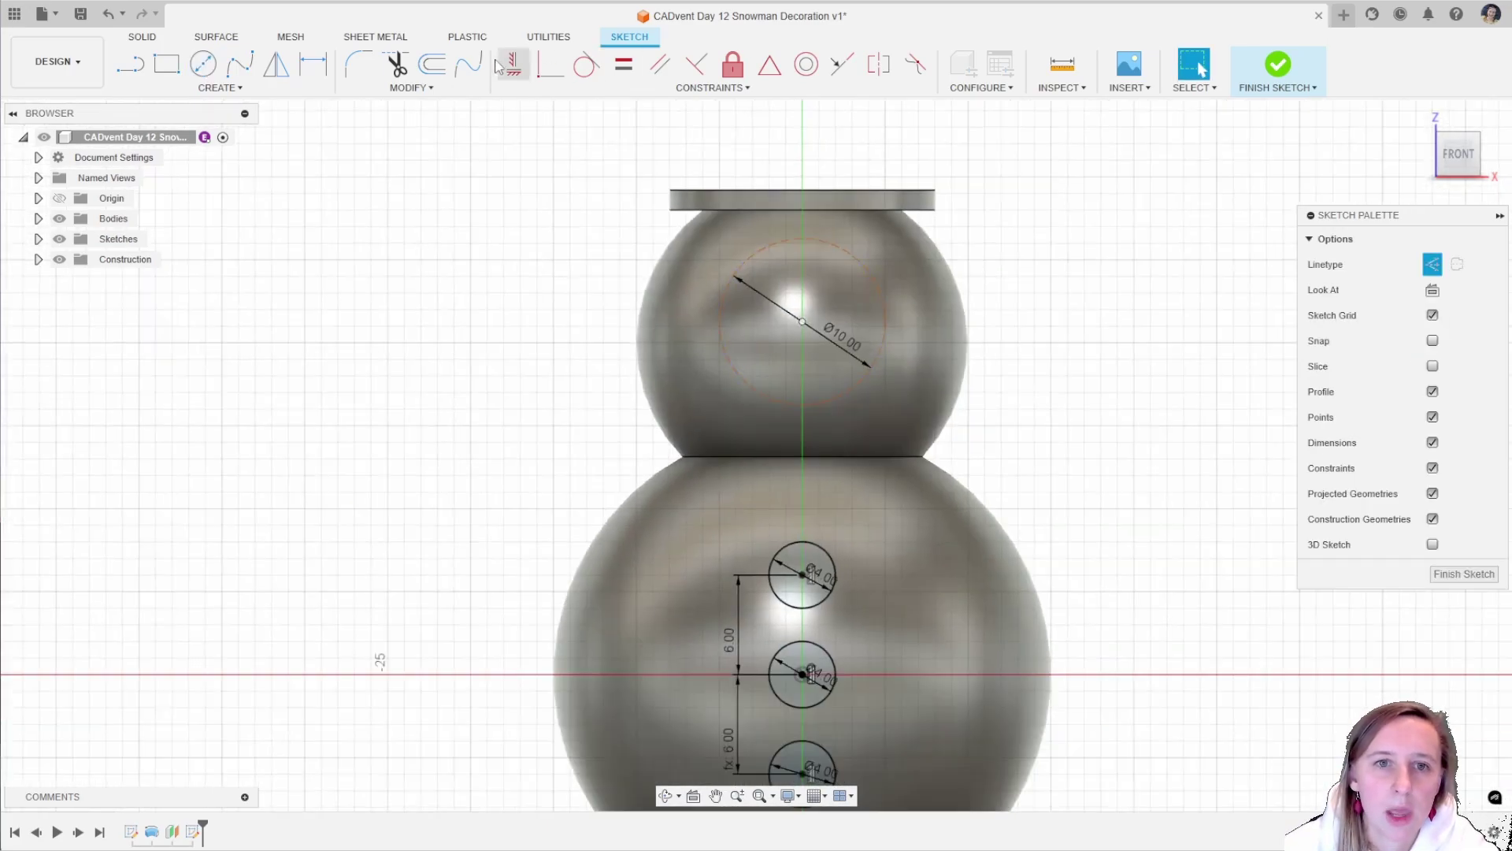
# Constrain the construction circle's centre on the head vertically in line with the middle button circle's centre.
pyautogui.click(508, 67)
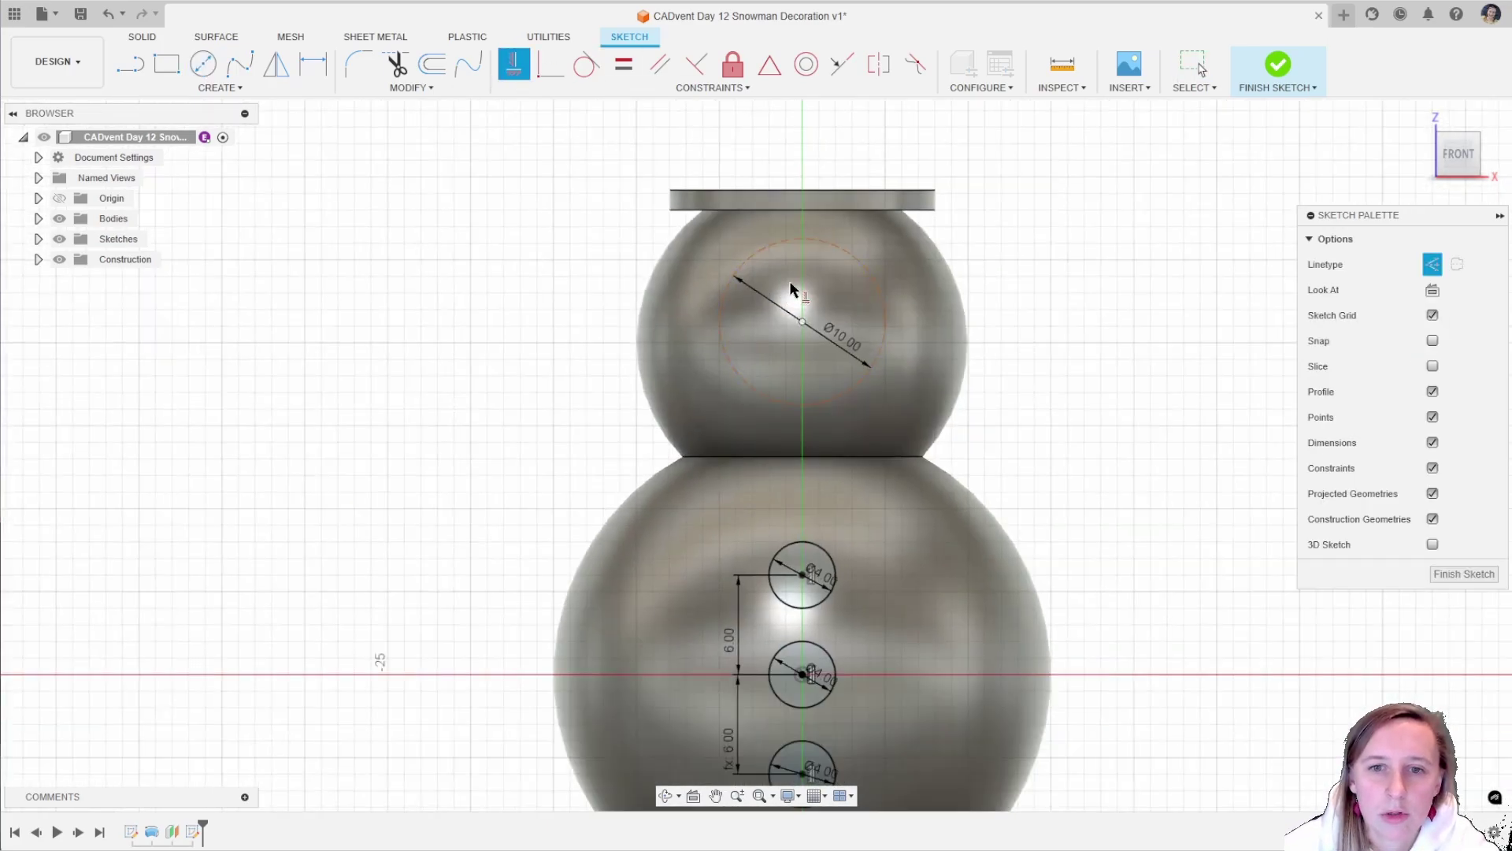
pyautogui.click(803, 321)
pyautogui.click(802, 674)
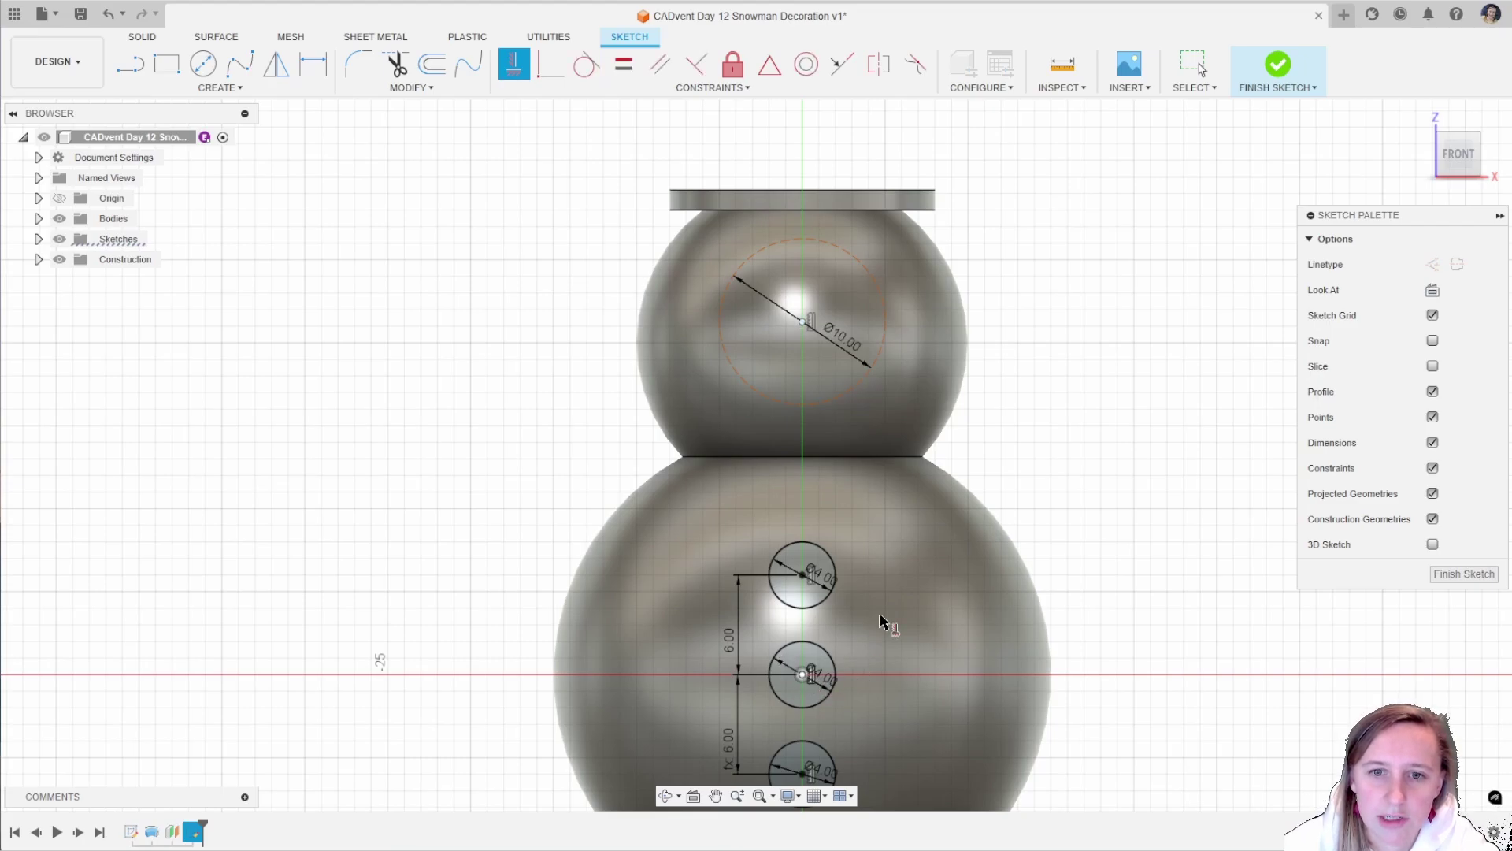
pyautogui.press('Escape')
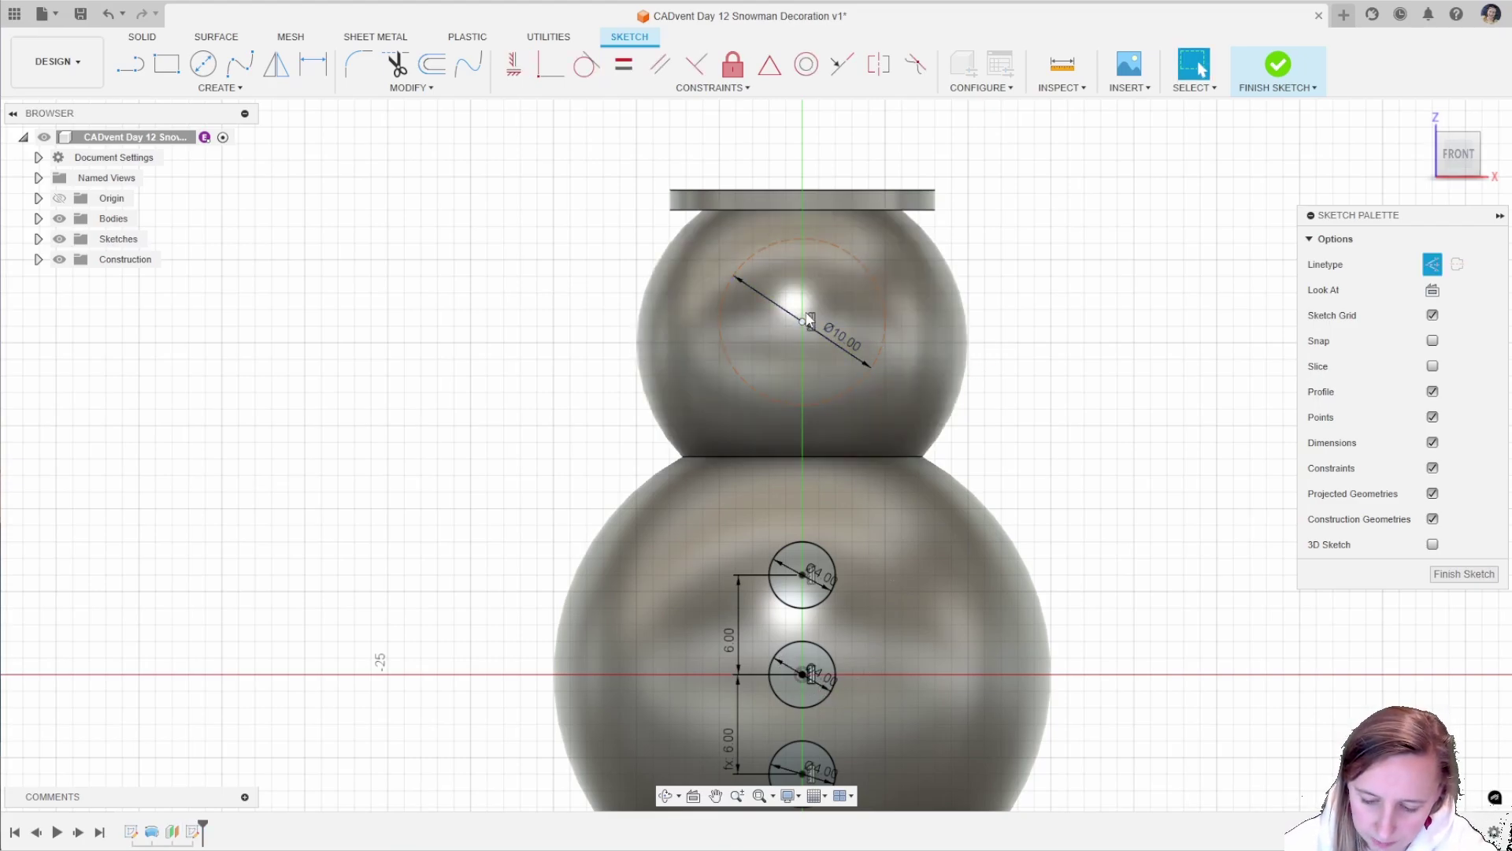
# Dimension the vertical distance from the middle button circle's centre to the construction circle's centre as 22 mm.
pyautogui.press('d')
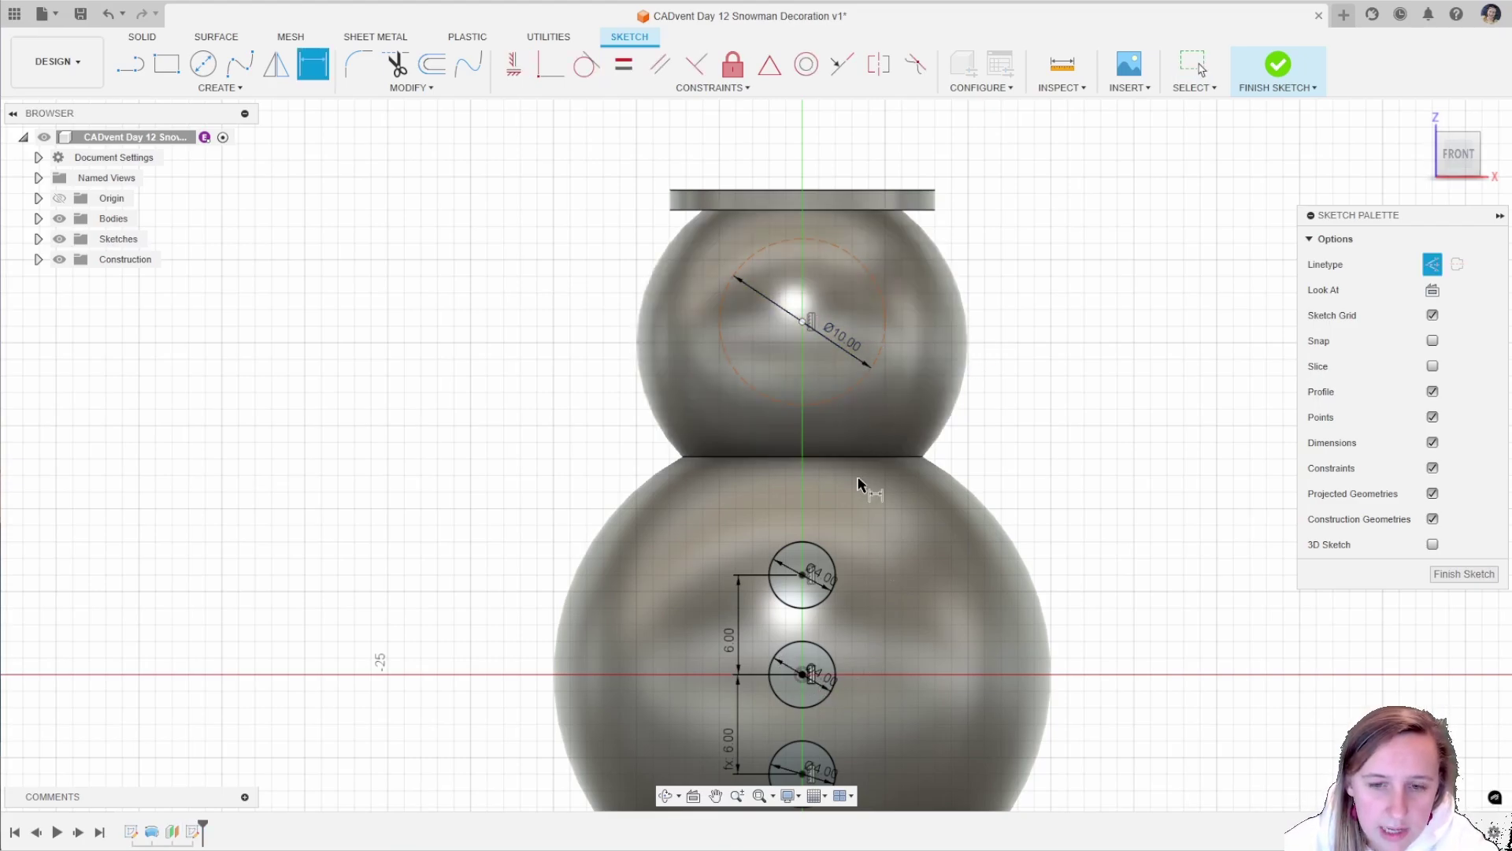
pyautogui.click(802, 675)
pyautogui.click(802, 321)
pyautogui.click(511, 370)
pyautogui.press('Return')
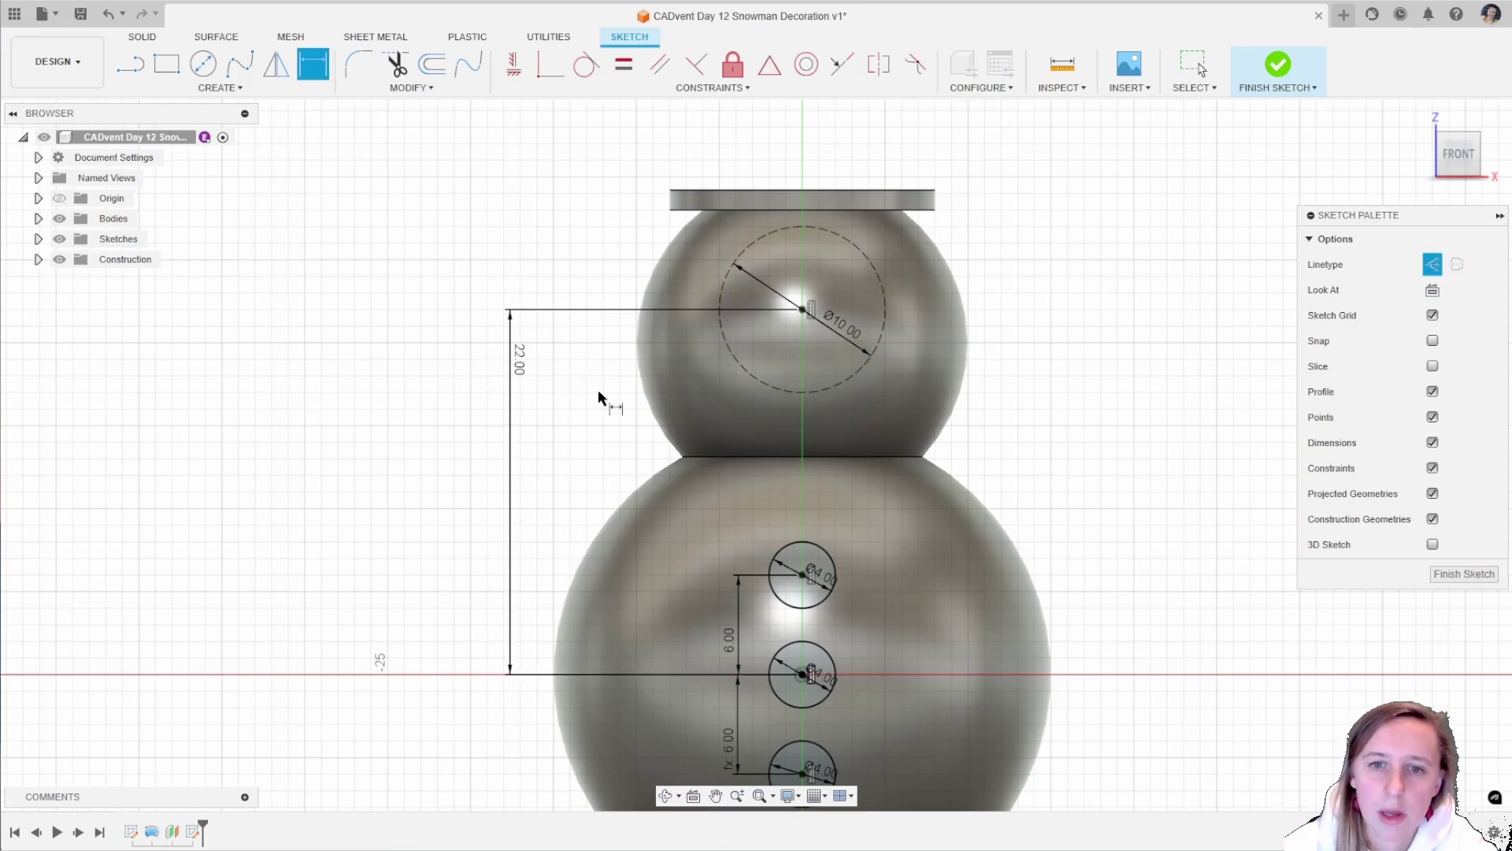
pyautogui.press('Escape')
# Turn off the construction linetype and draw a 2 mm diameter circle centred on the construction circle's right side, slightly below its centre height.
pyautogui.scroll(2, 772, 309)
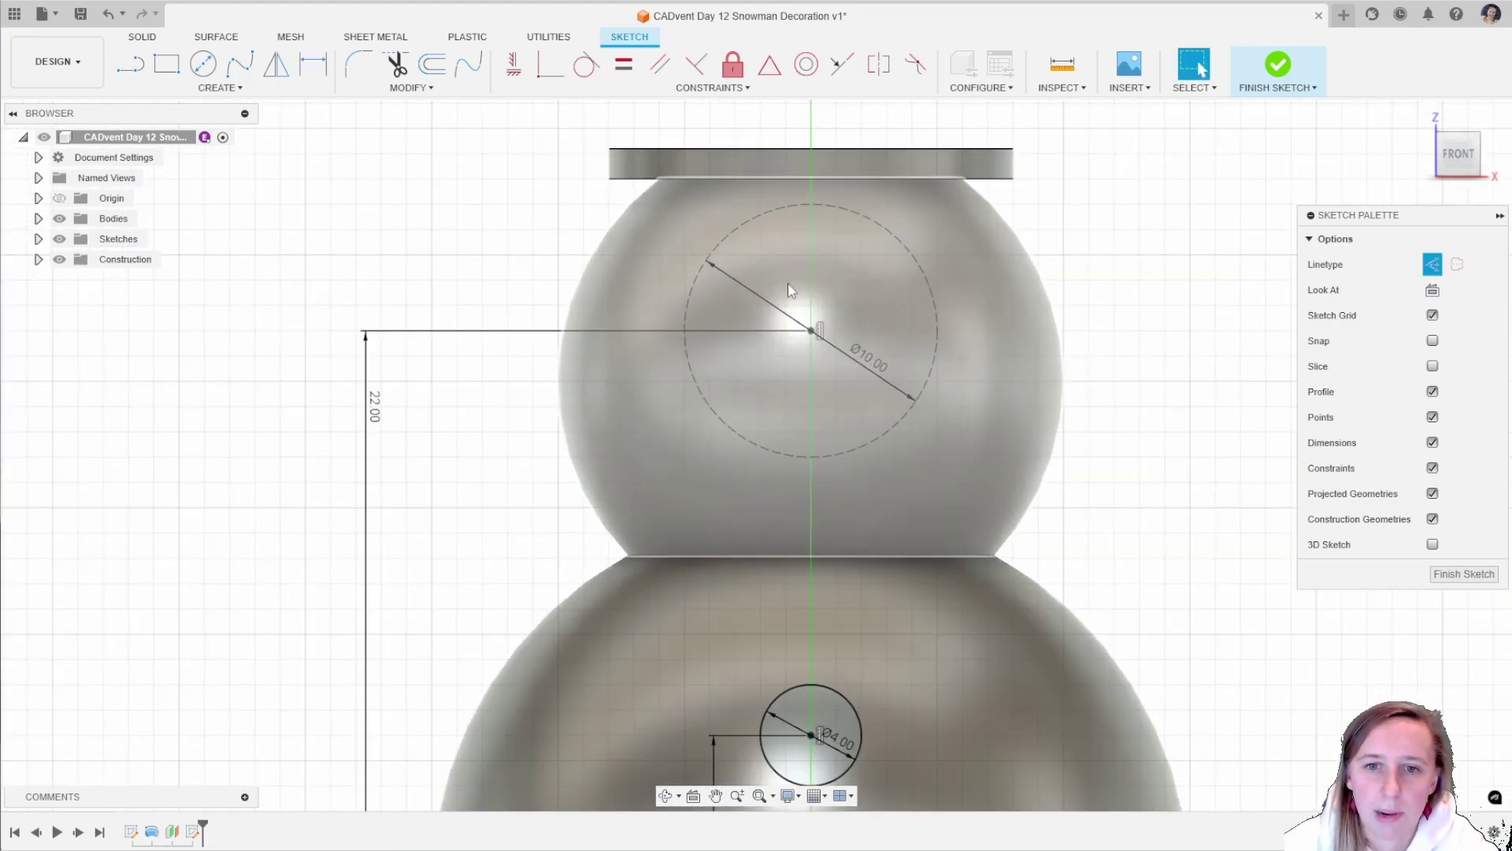
pyautogui.click(203, 65)
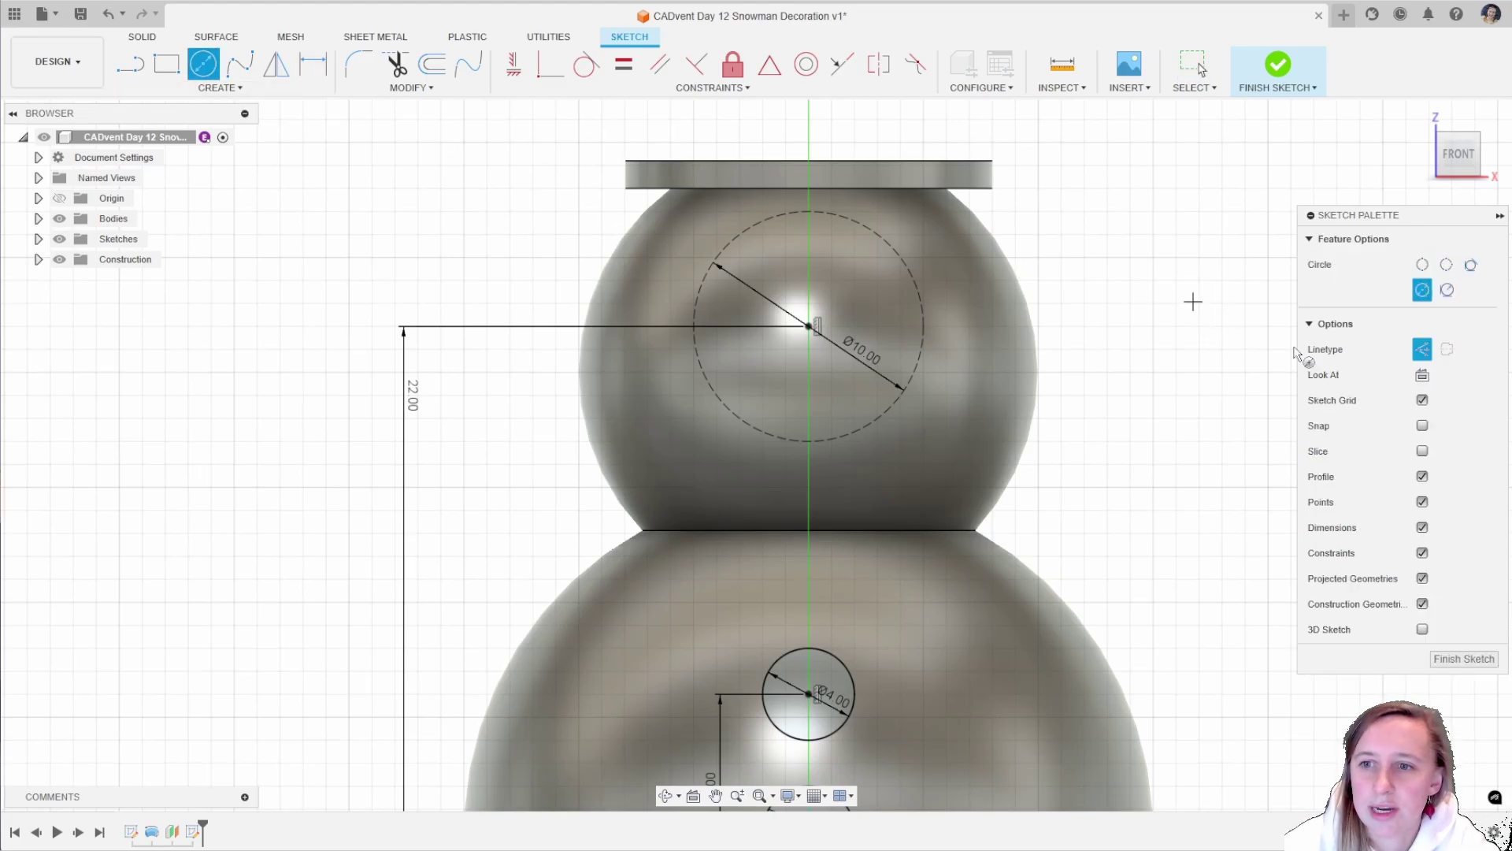
pyautogui.click(1422, 352)
pyautogui.scroll(2, 981, 403)
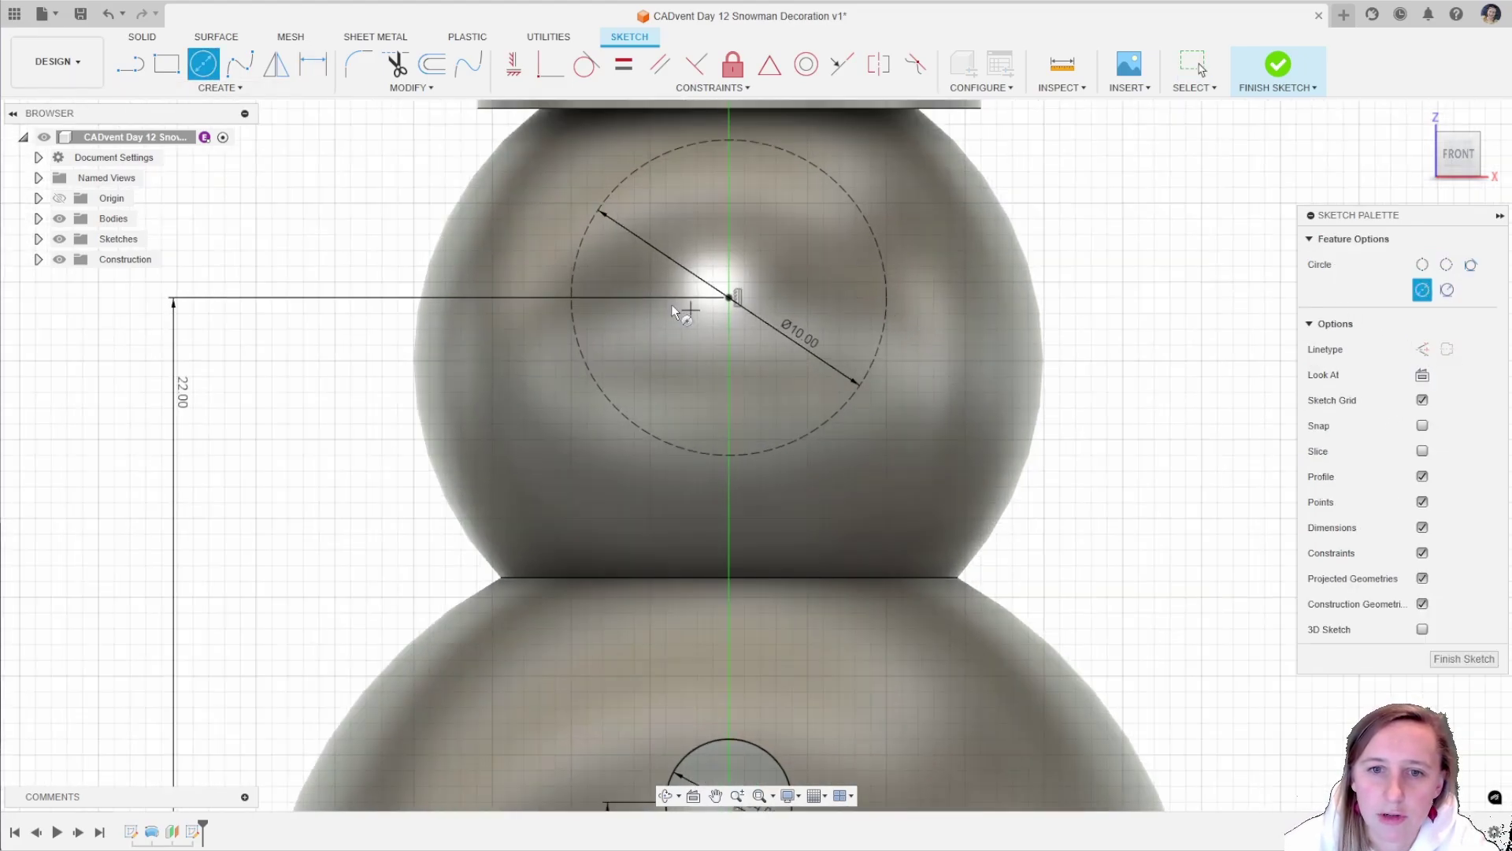
pyautogui.click(885, 322)
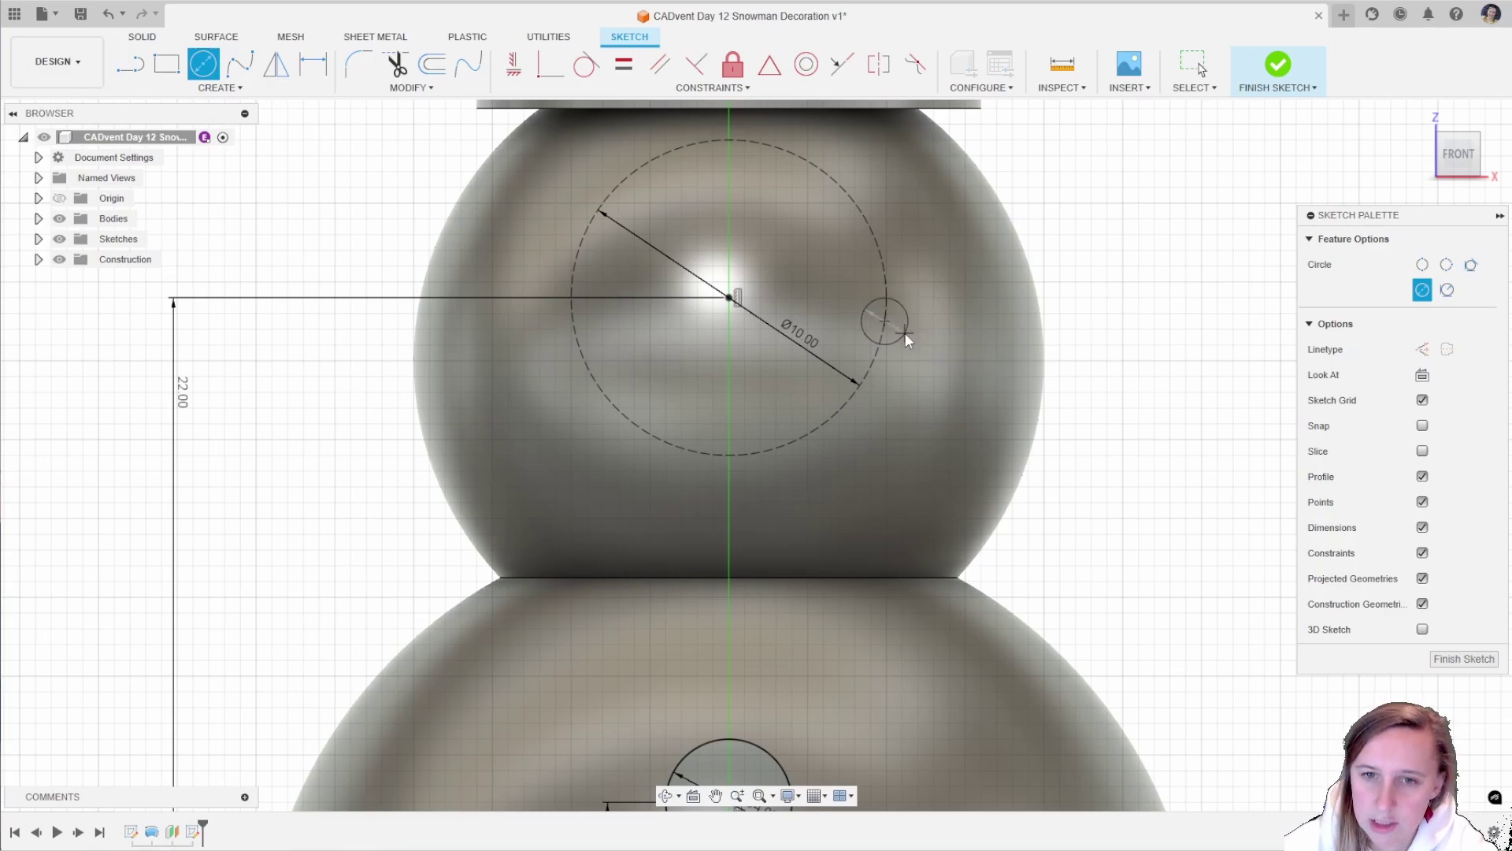
pyautogui.press('Return')
pyautogui.press('Escape')
# Set up a circular sketch pattern of the 2 mm circle around the construction circle's centre with a quantity of 5.
pyautogui.scroll(2, 866, 268)
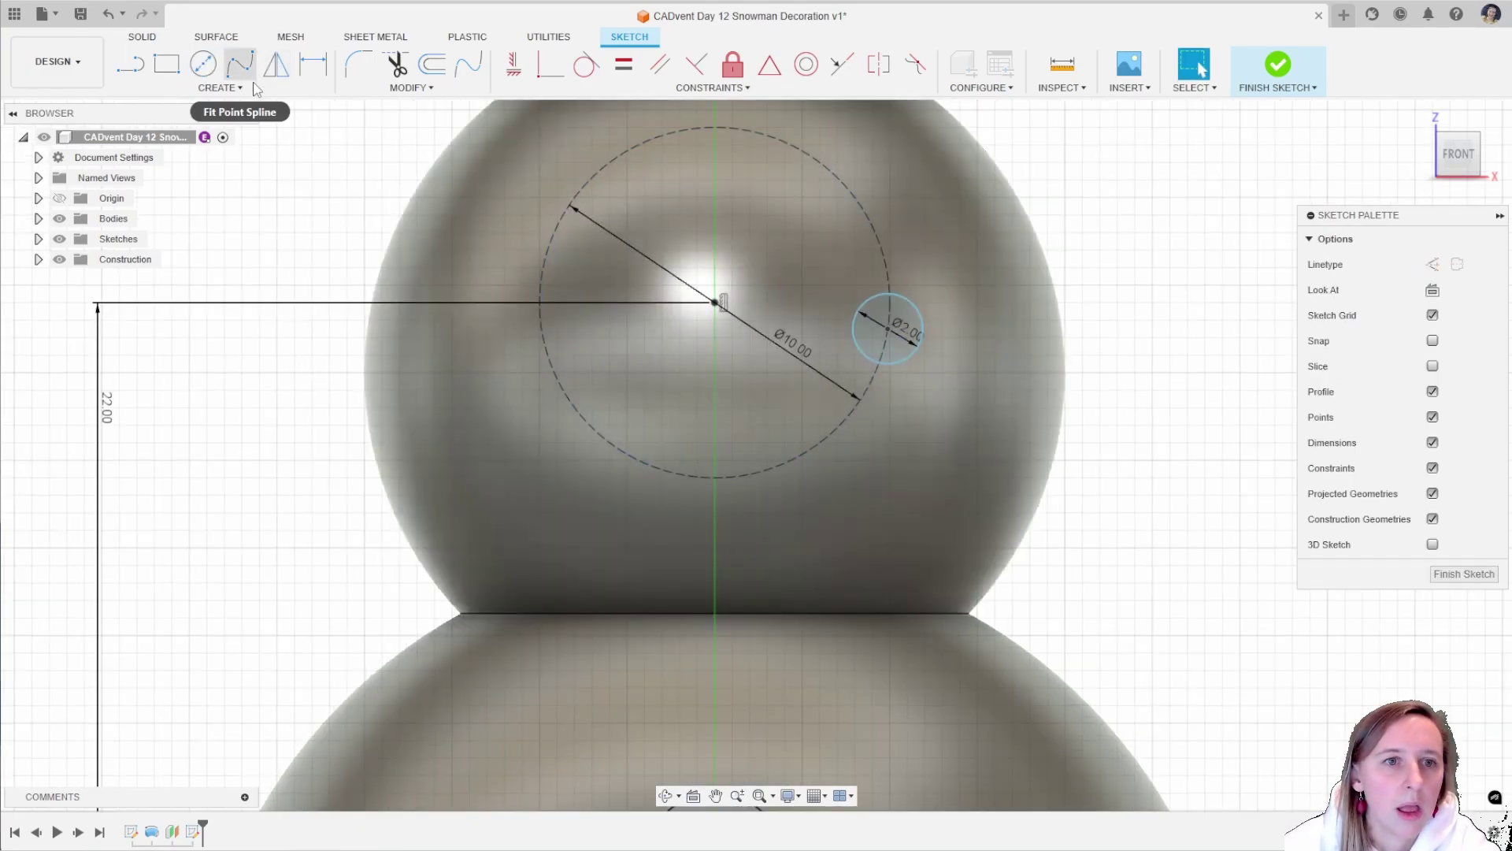
pyautogui.click(254, 88)
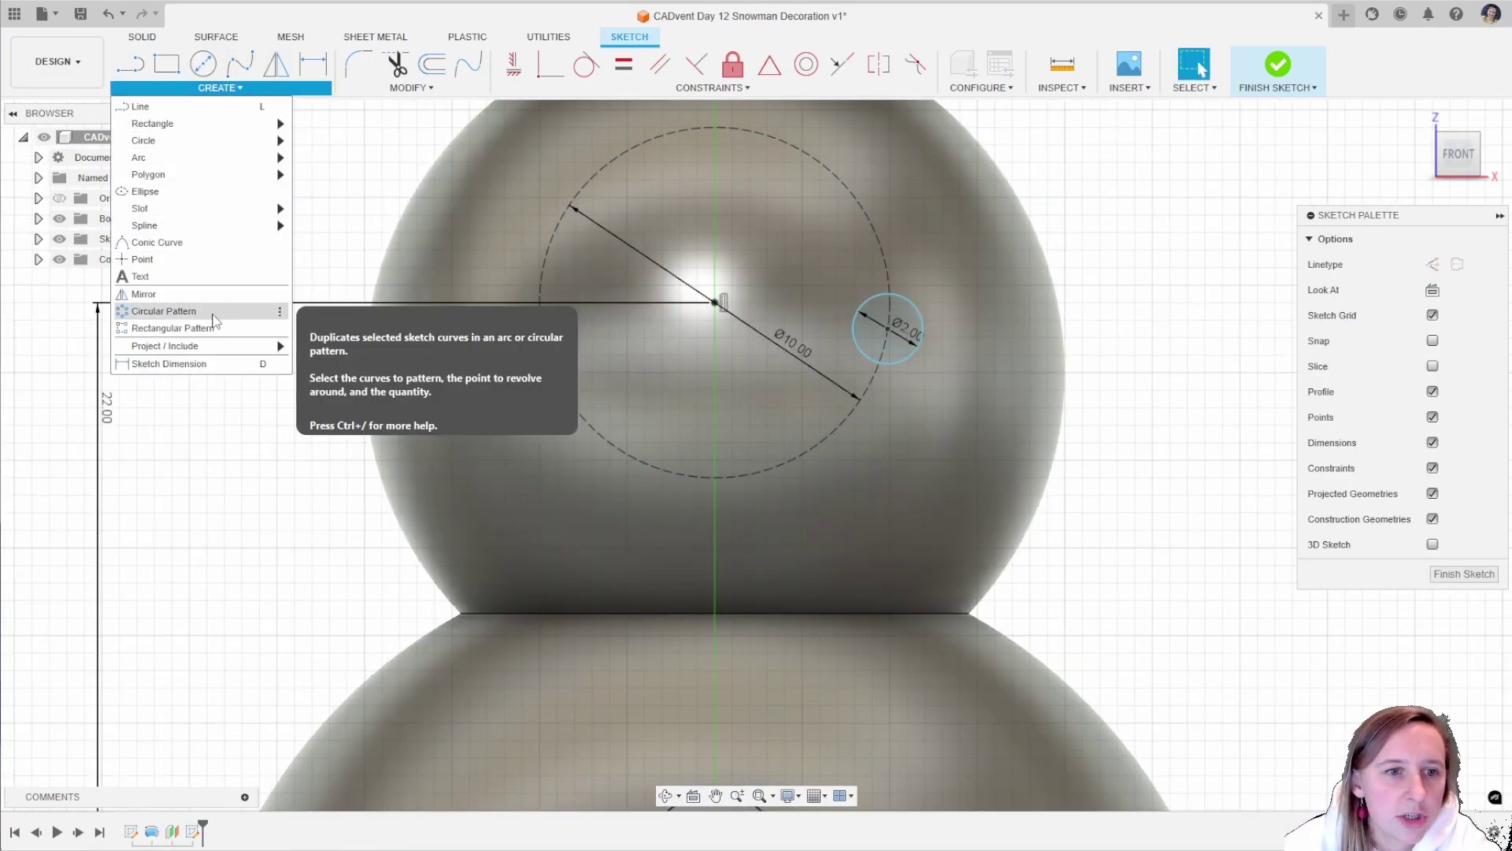
pyautogui.click(189, 311)
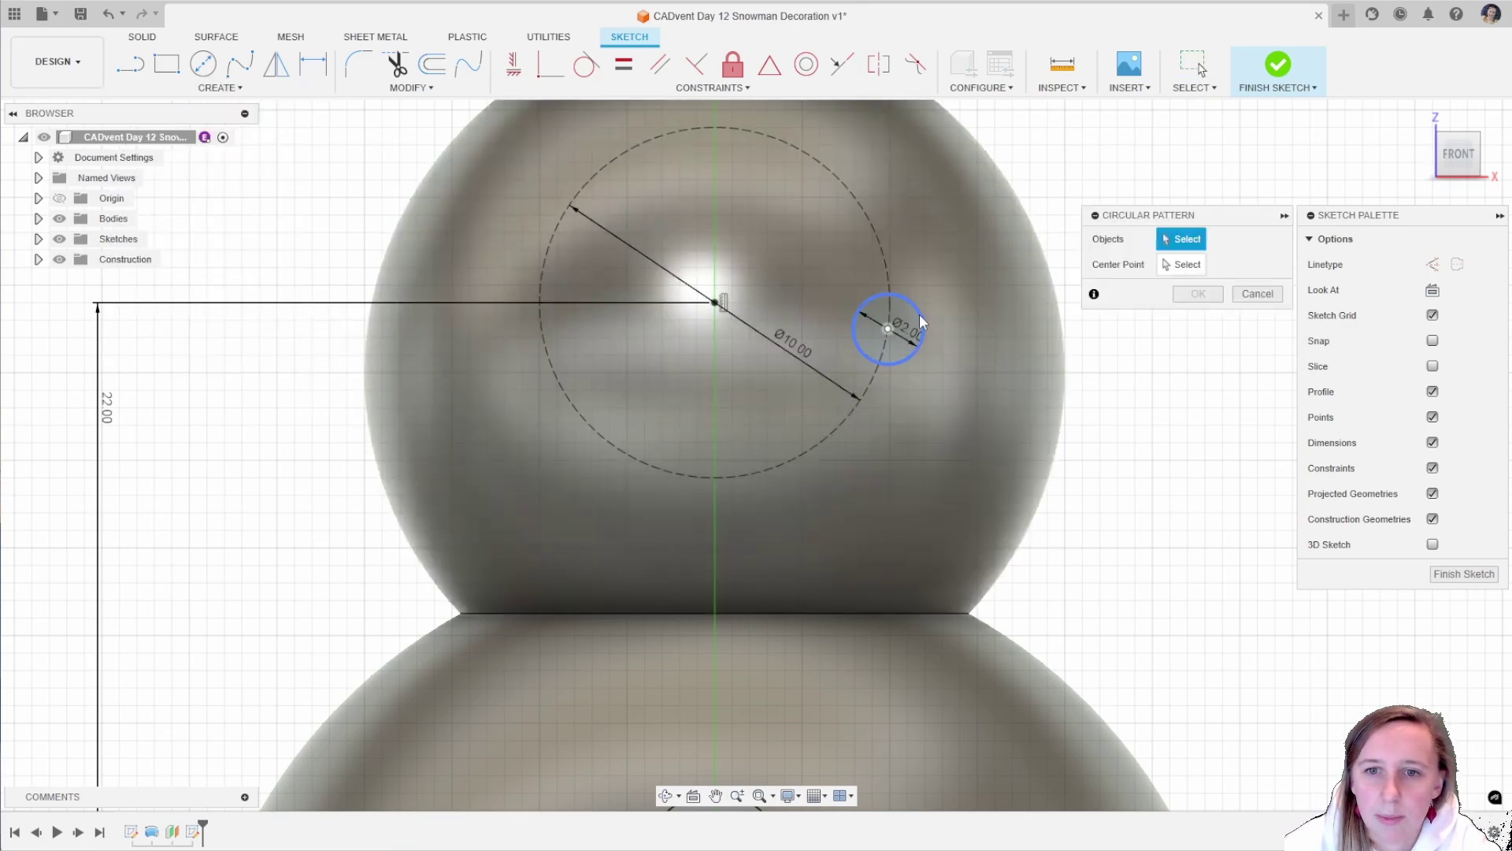
pyautogui.click(919, 318)
pyautogui.click(1191, 265)
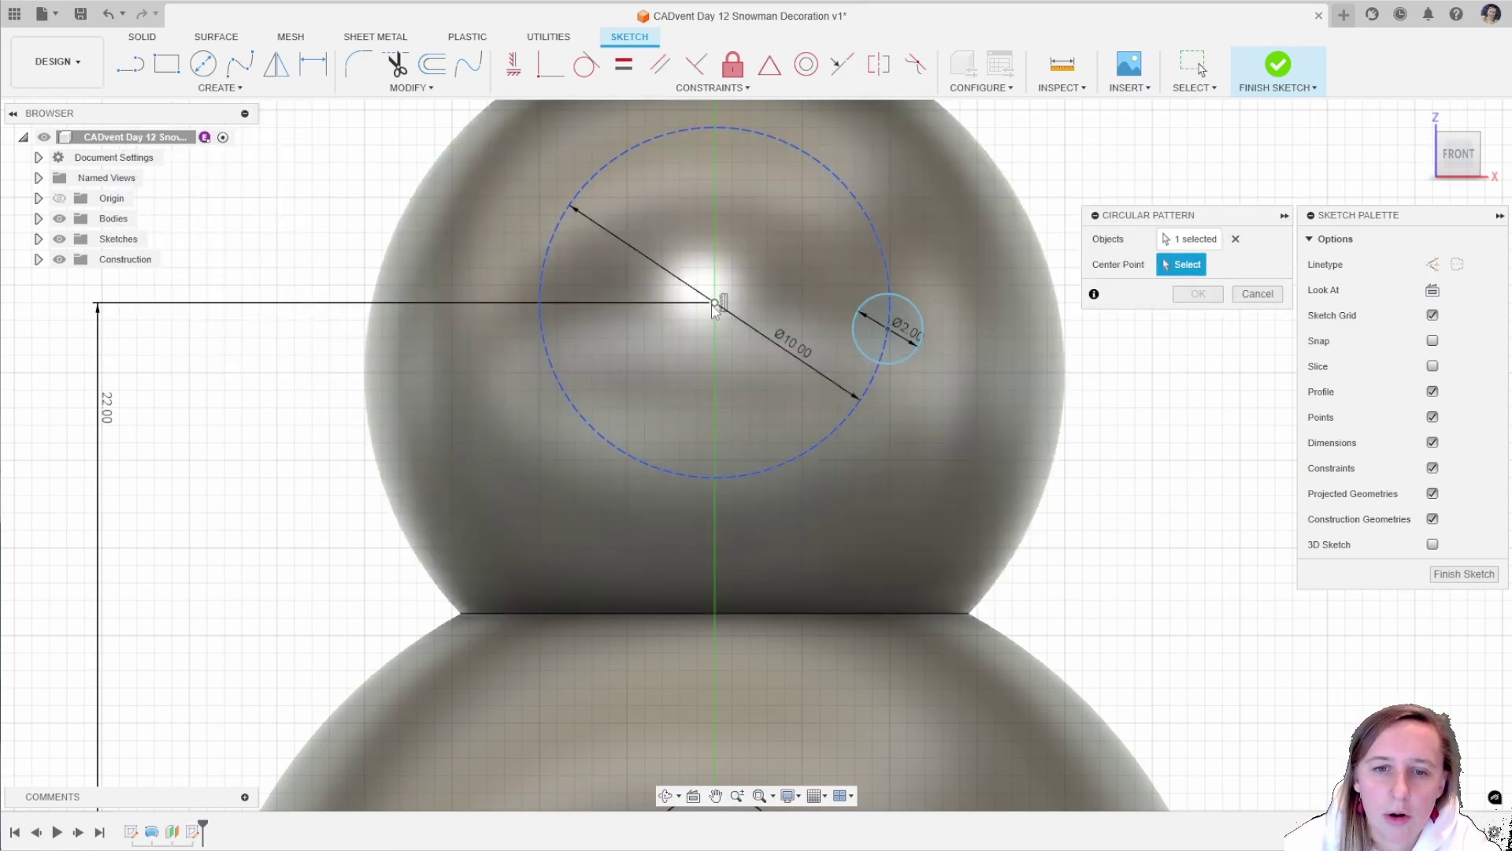
pyautogui.click(714, 303)
pyautogui.click(1260, 337)
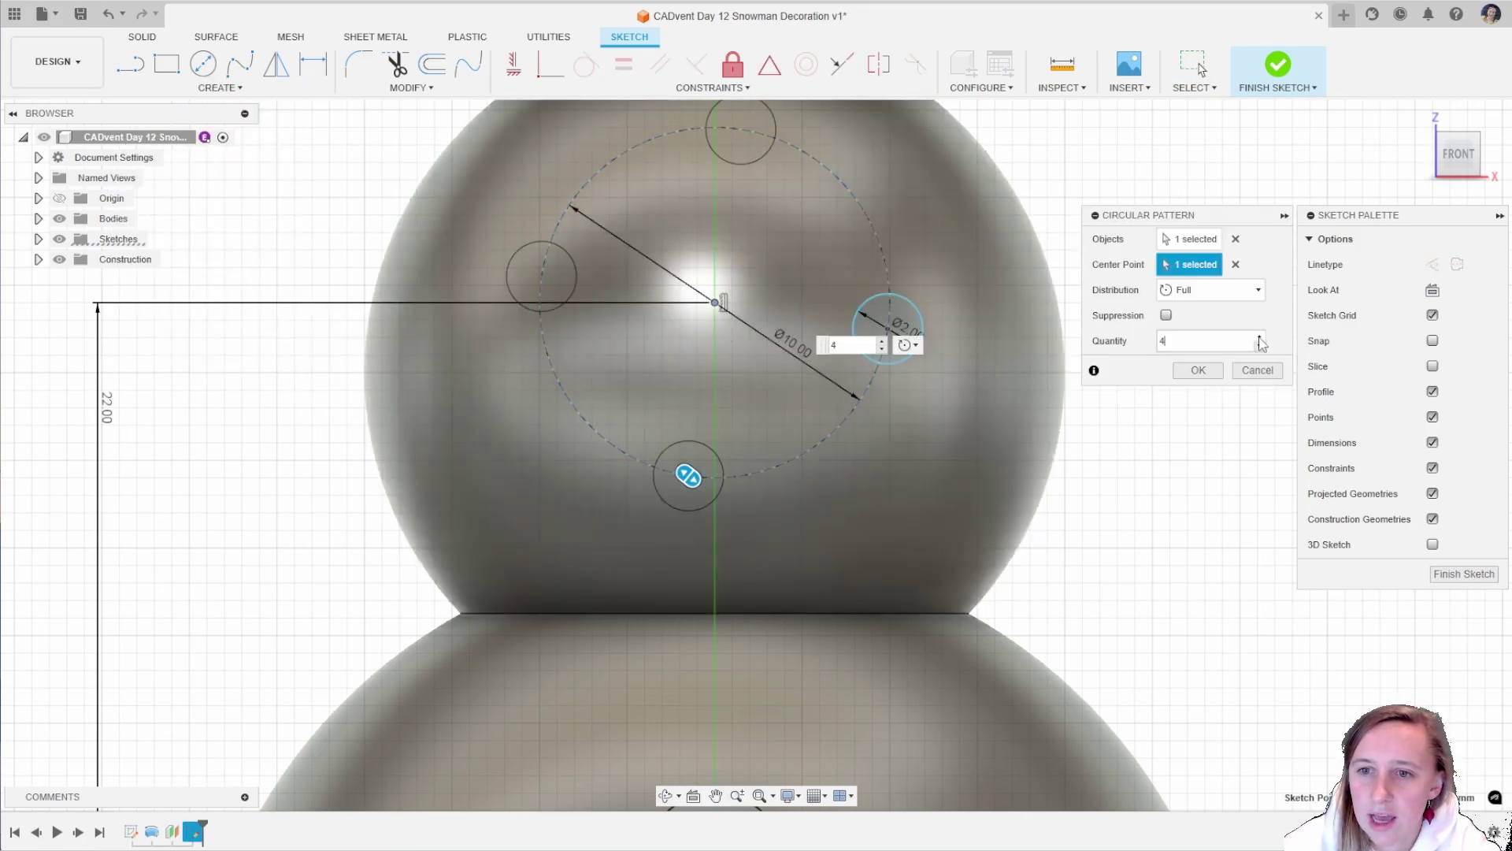
pyautogui.click(1259, 337)
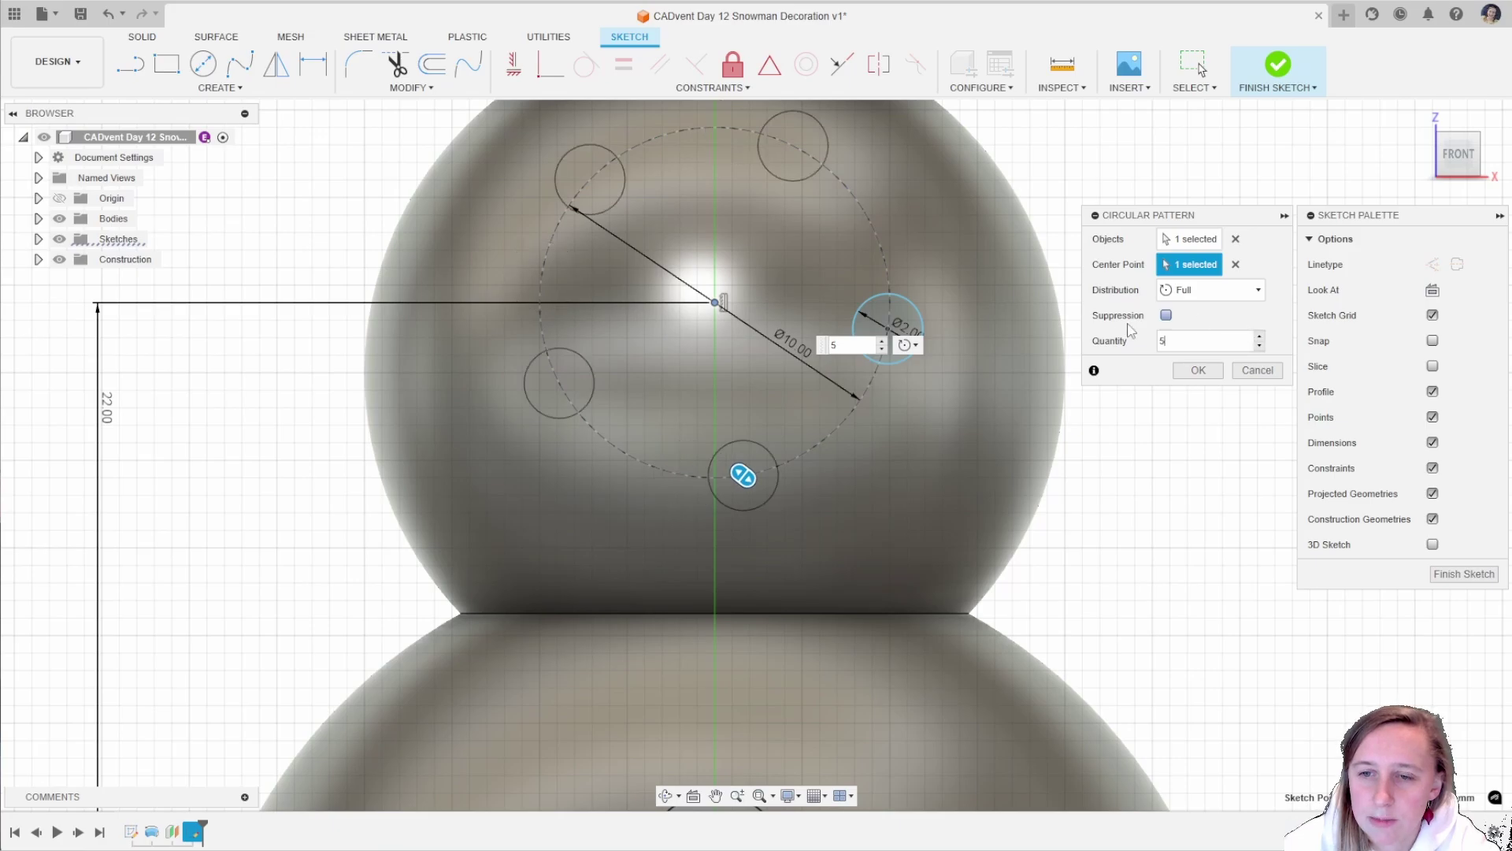
# Change the circular pattern's distribution to Partial with an angle of 140 degrees and create the pattern.
pyautogui.click(1225, 291)
pyautogui.click(1189, 328)
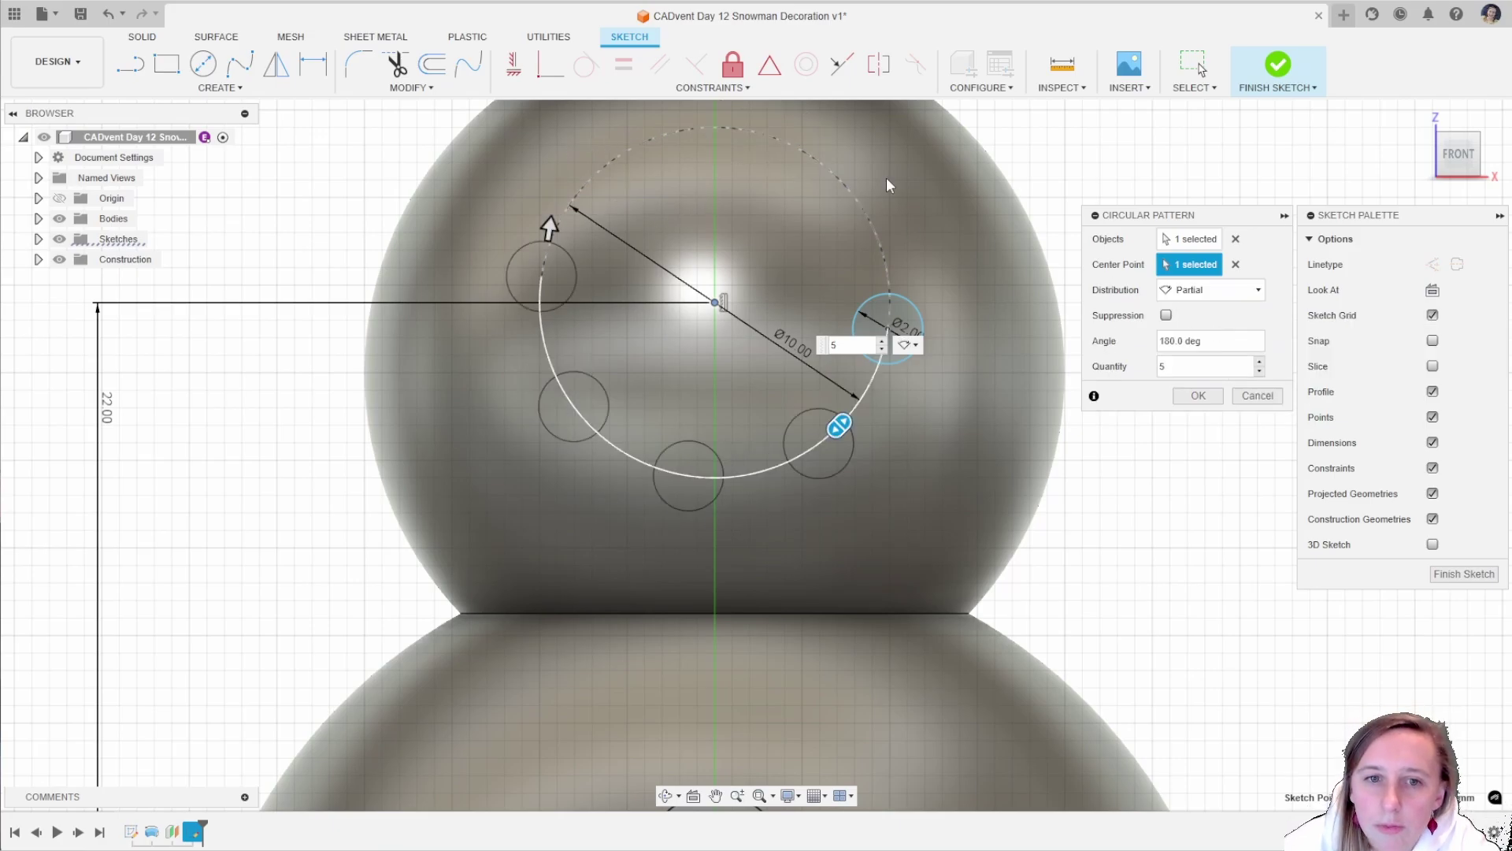
pyautogui.moveTo(1205, 341); pyautogui.dragTo(1104, 347)
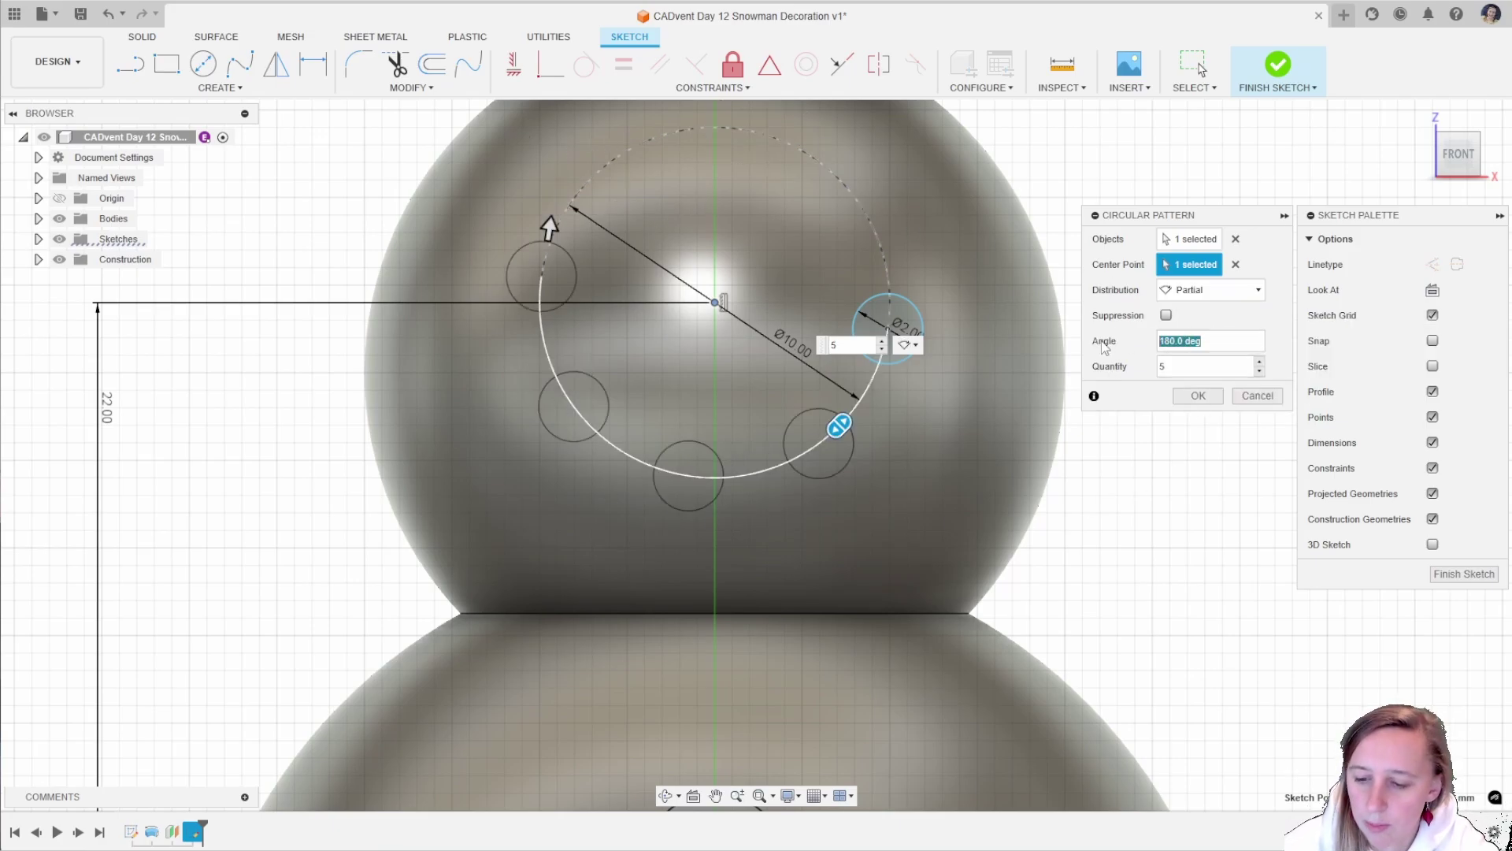
pyautogui.write('140')
pyautogui.press('Return')
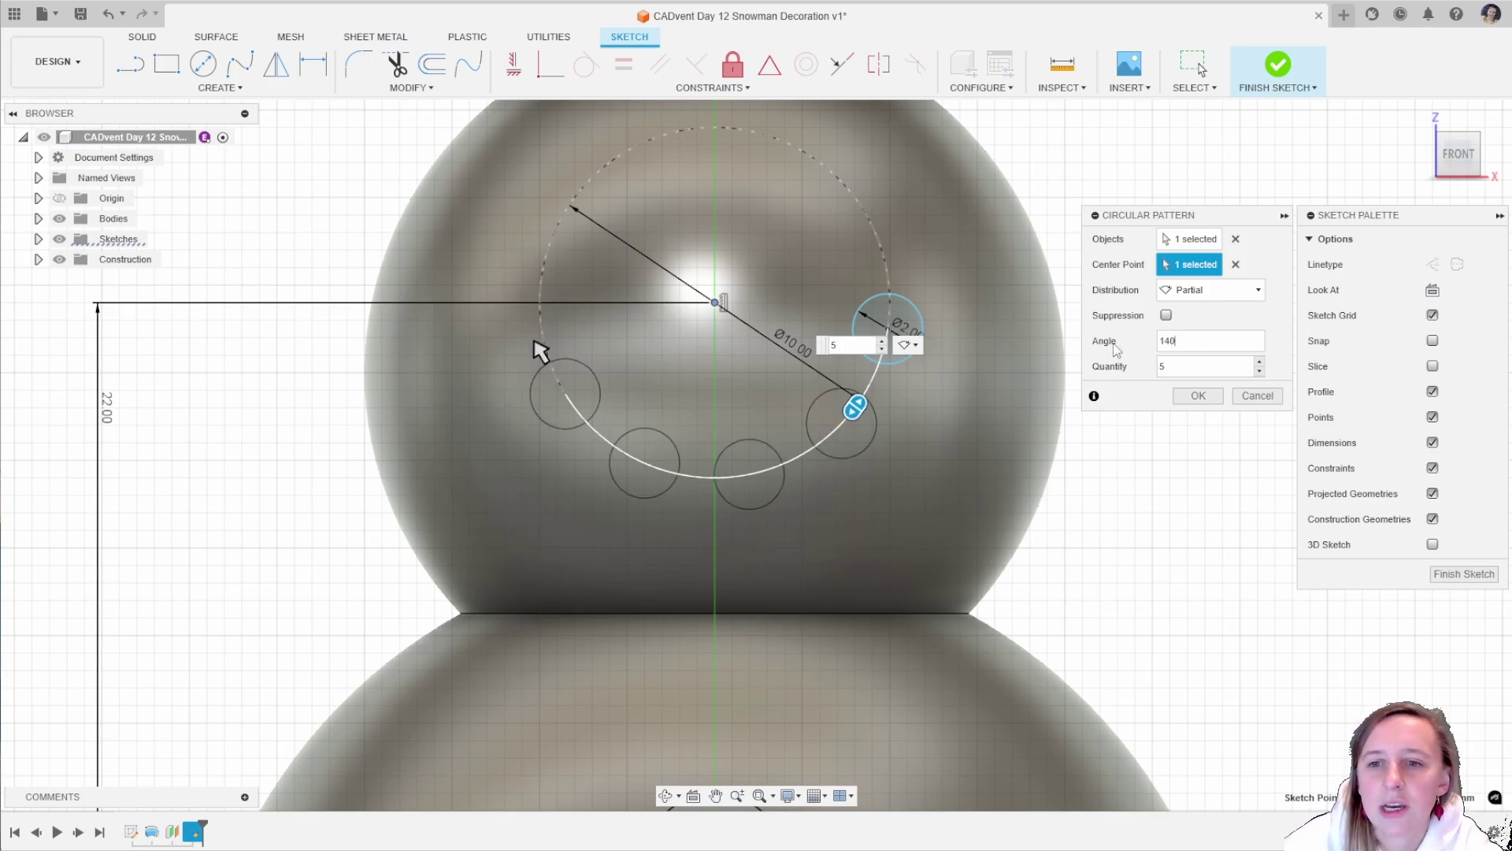
pyautogui.click(1210, 399)
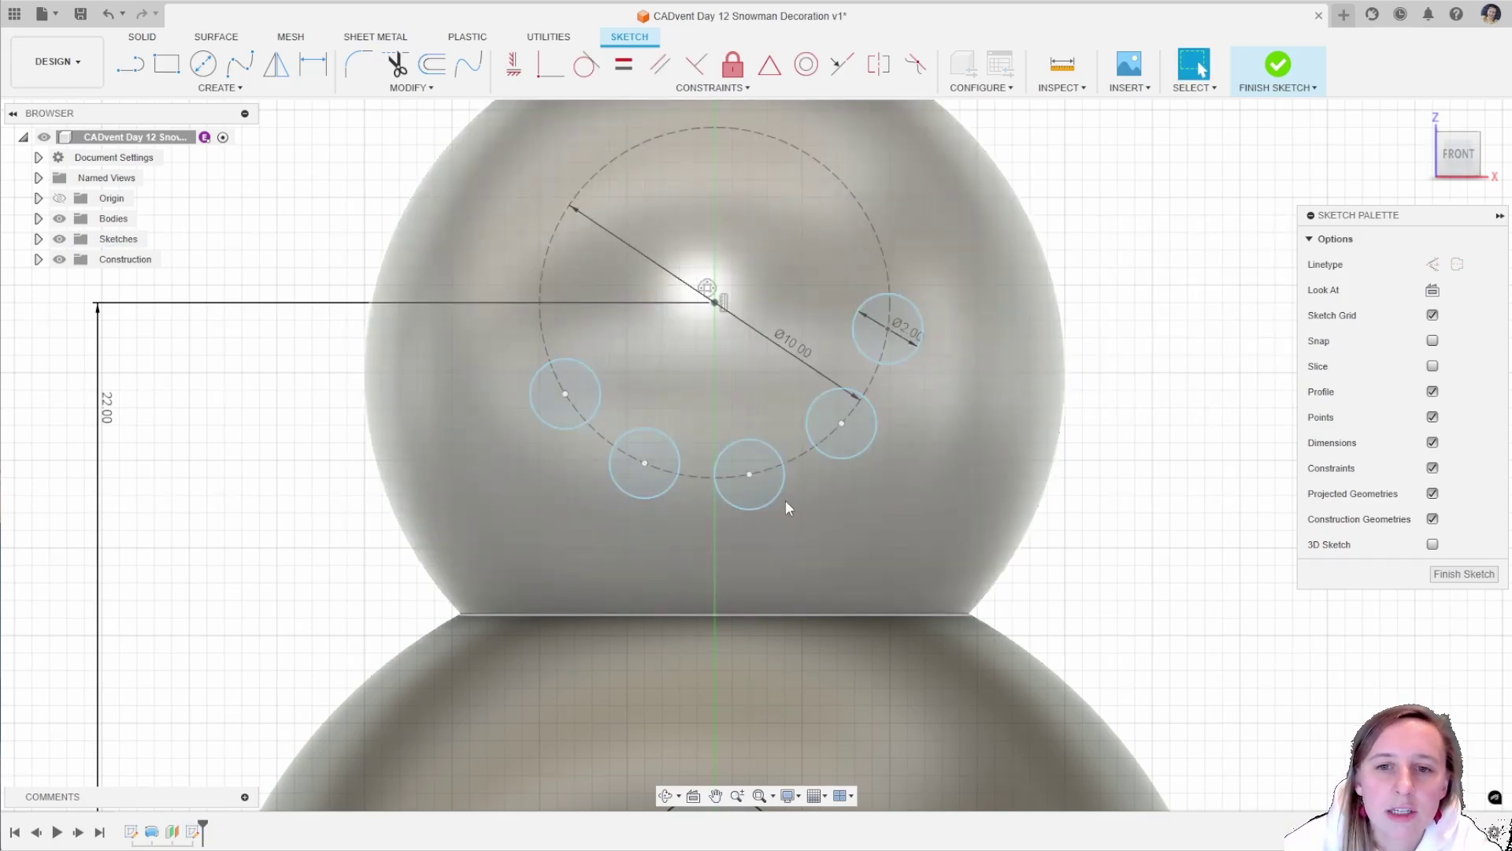
# Centre the mouth pattern by constraining its middle 2 mm circle vertically in line with the construction circle's centre.
pyautogui.click(514, 63)
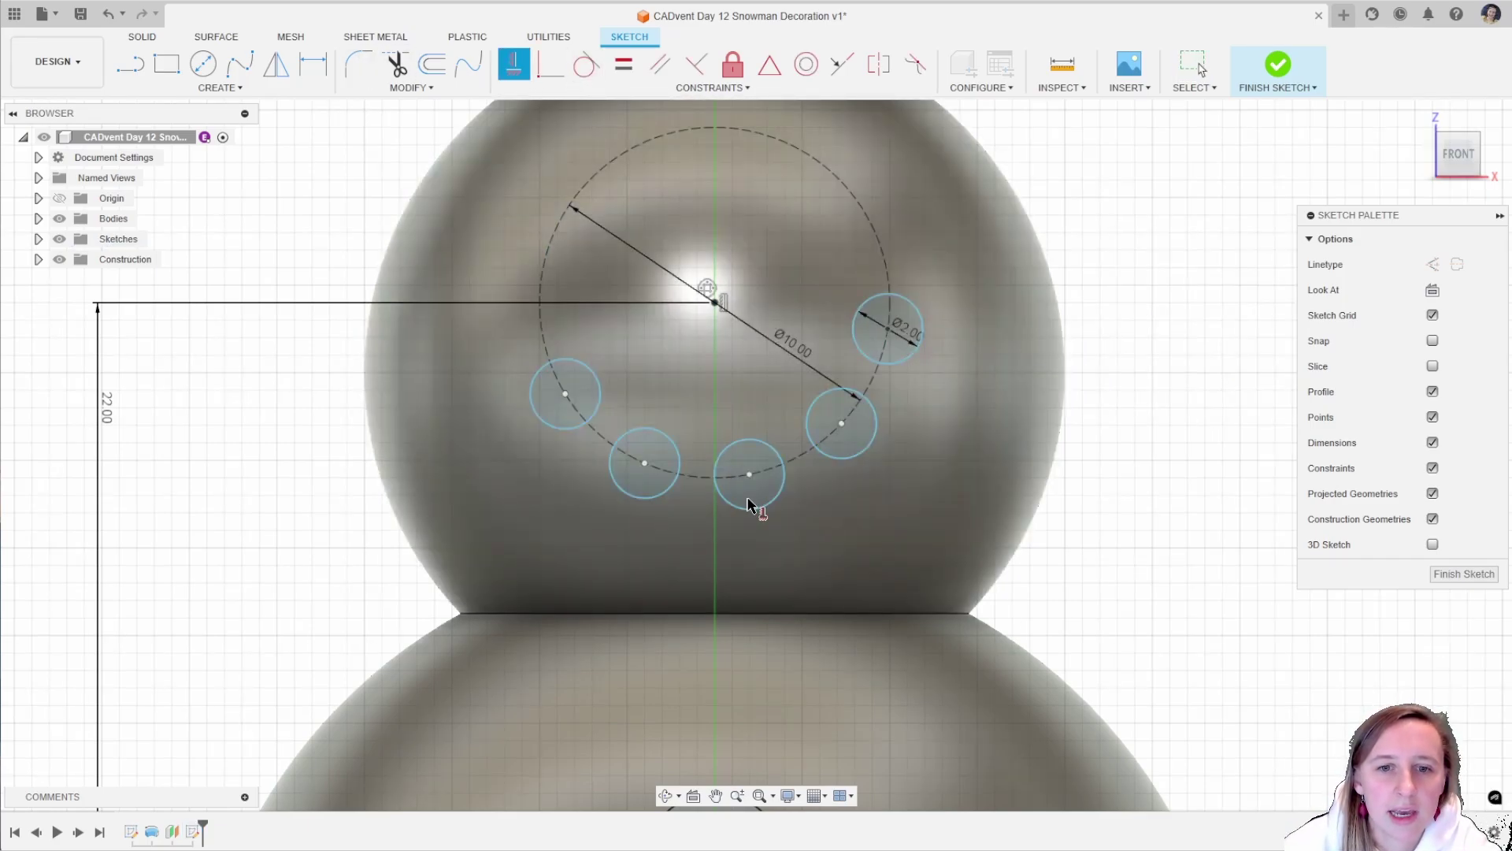
pyautogui.click(749, 473)
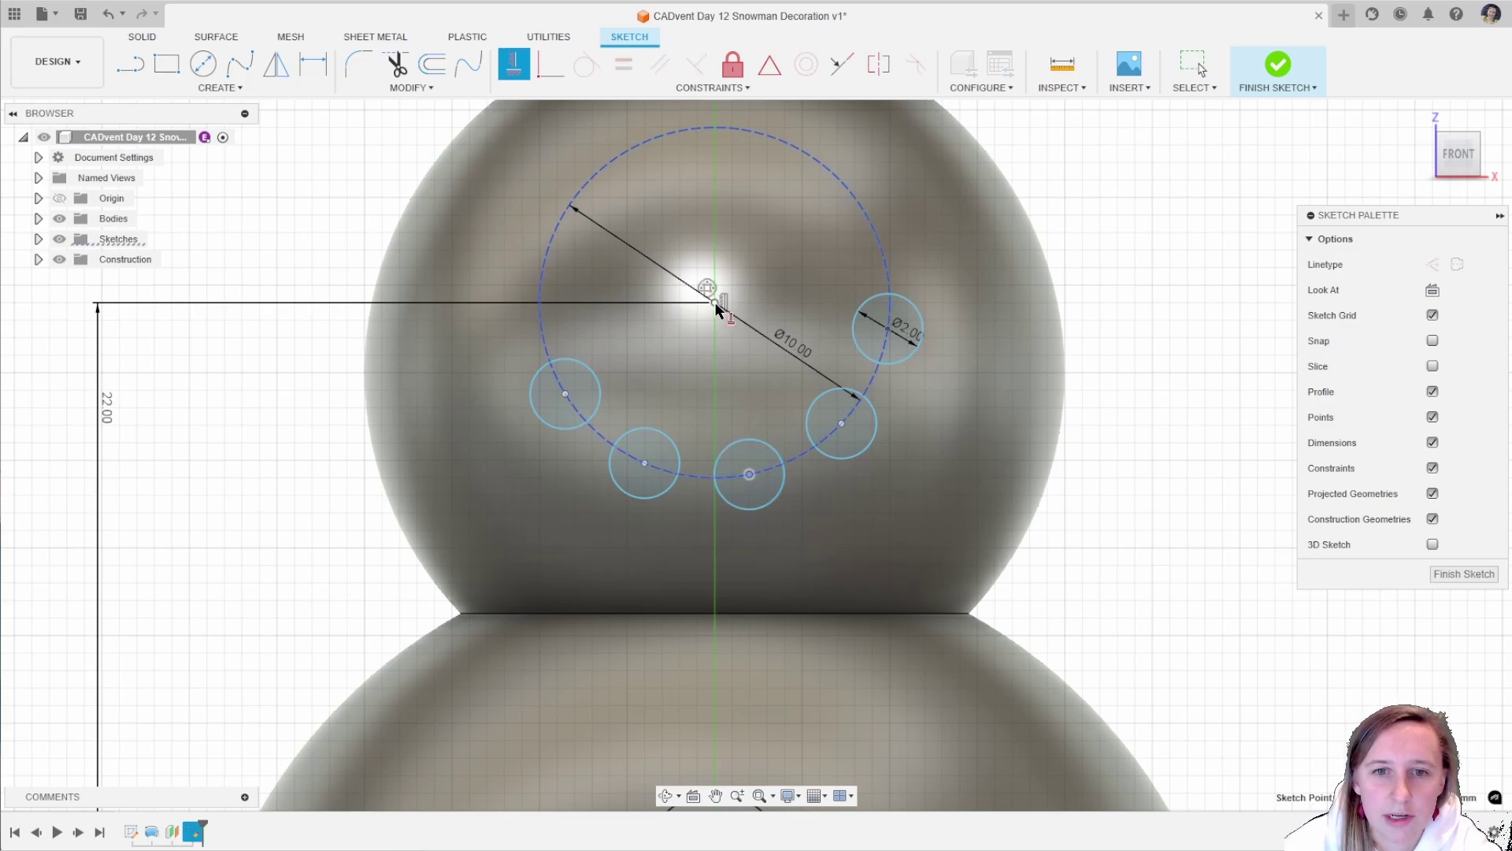
pyautogui.click(716, 315)
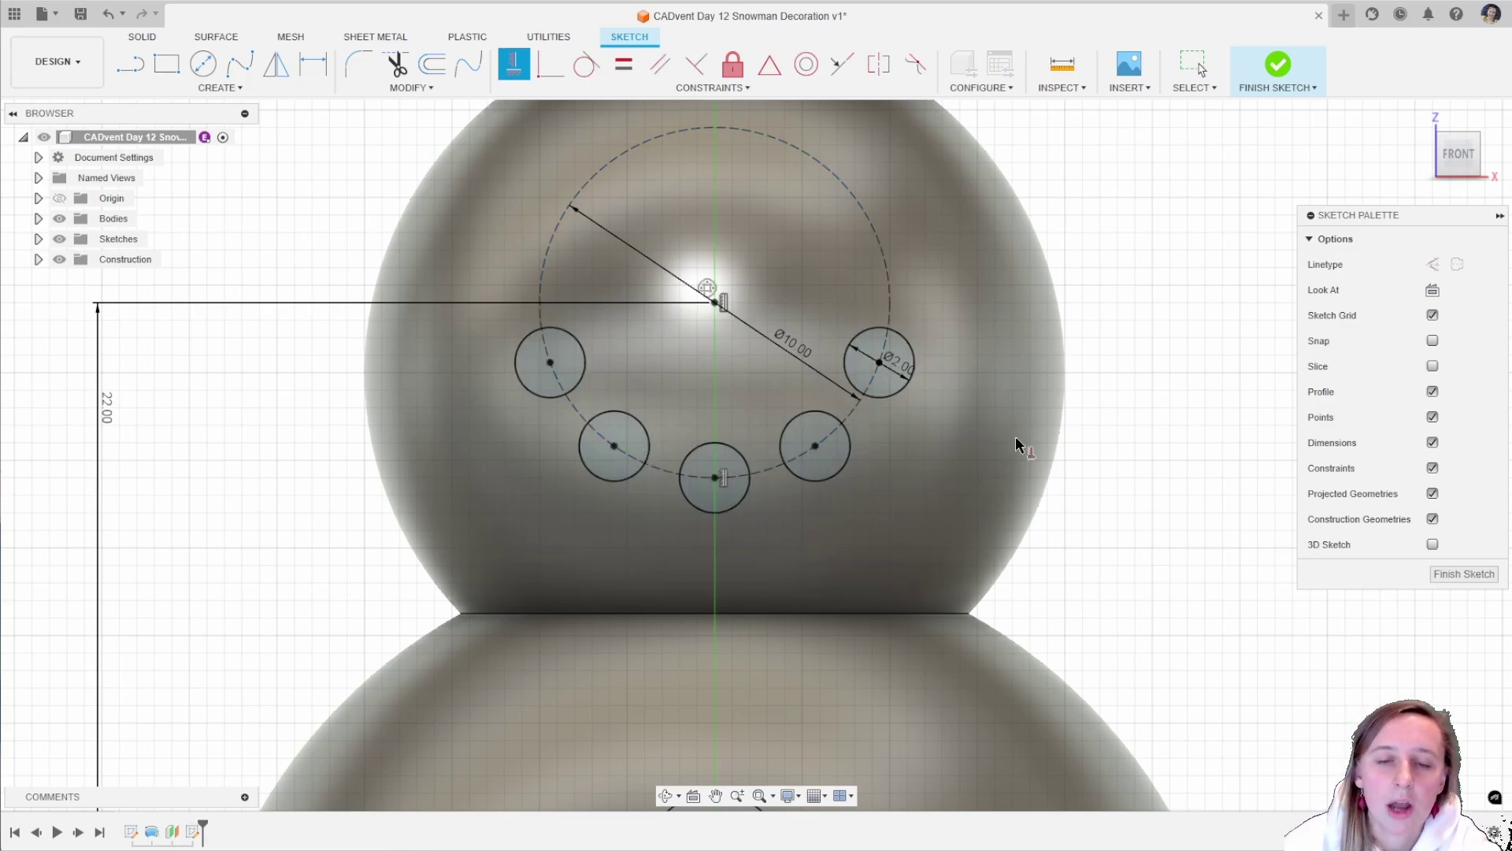
# Draw a 4 mm diameter circle for the left eye in the upper left of the construction circle.
pyautogui.scroll(-2, 745, 501)
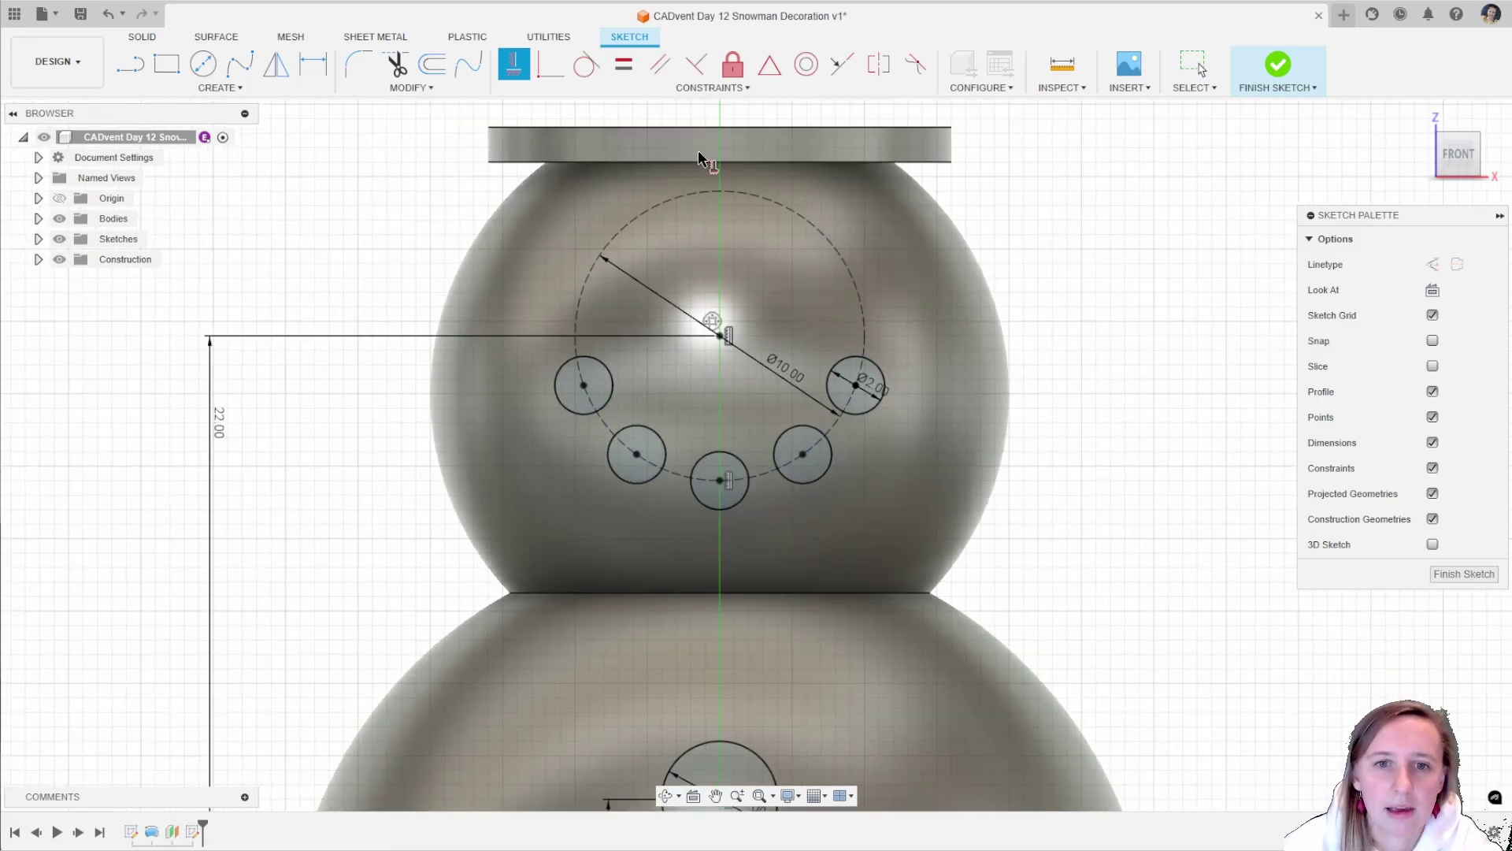
pyautogui.scroll(1, 699, 157)
pyautogui.press('c')
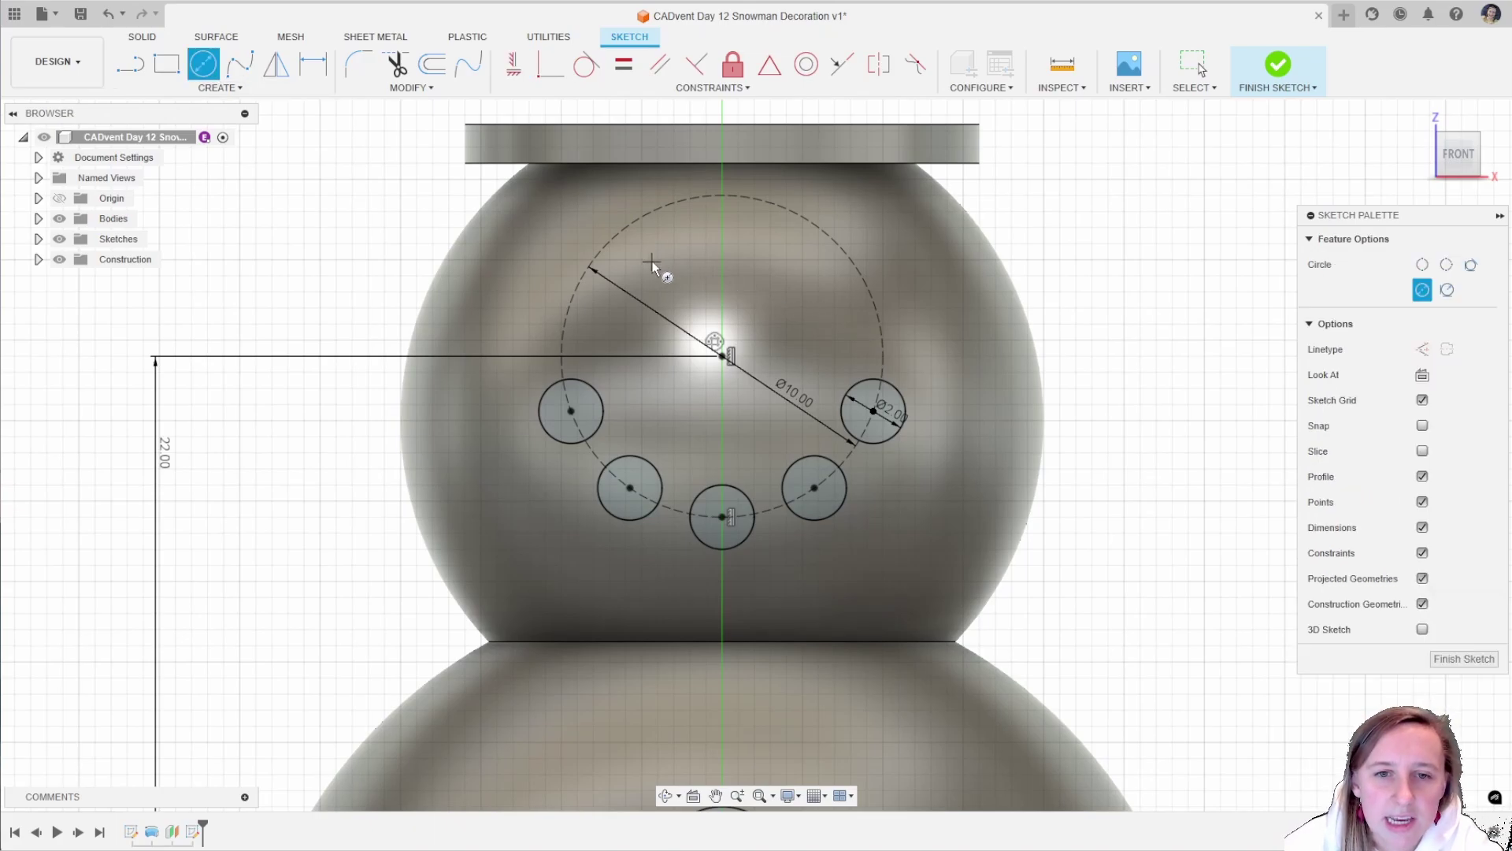
pyautogui.write('4.367')
pyautogui.press('Return')
pyautogui.press('Escape')
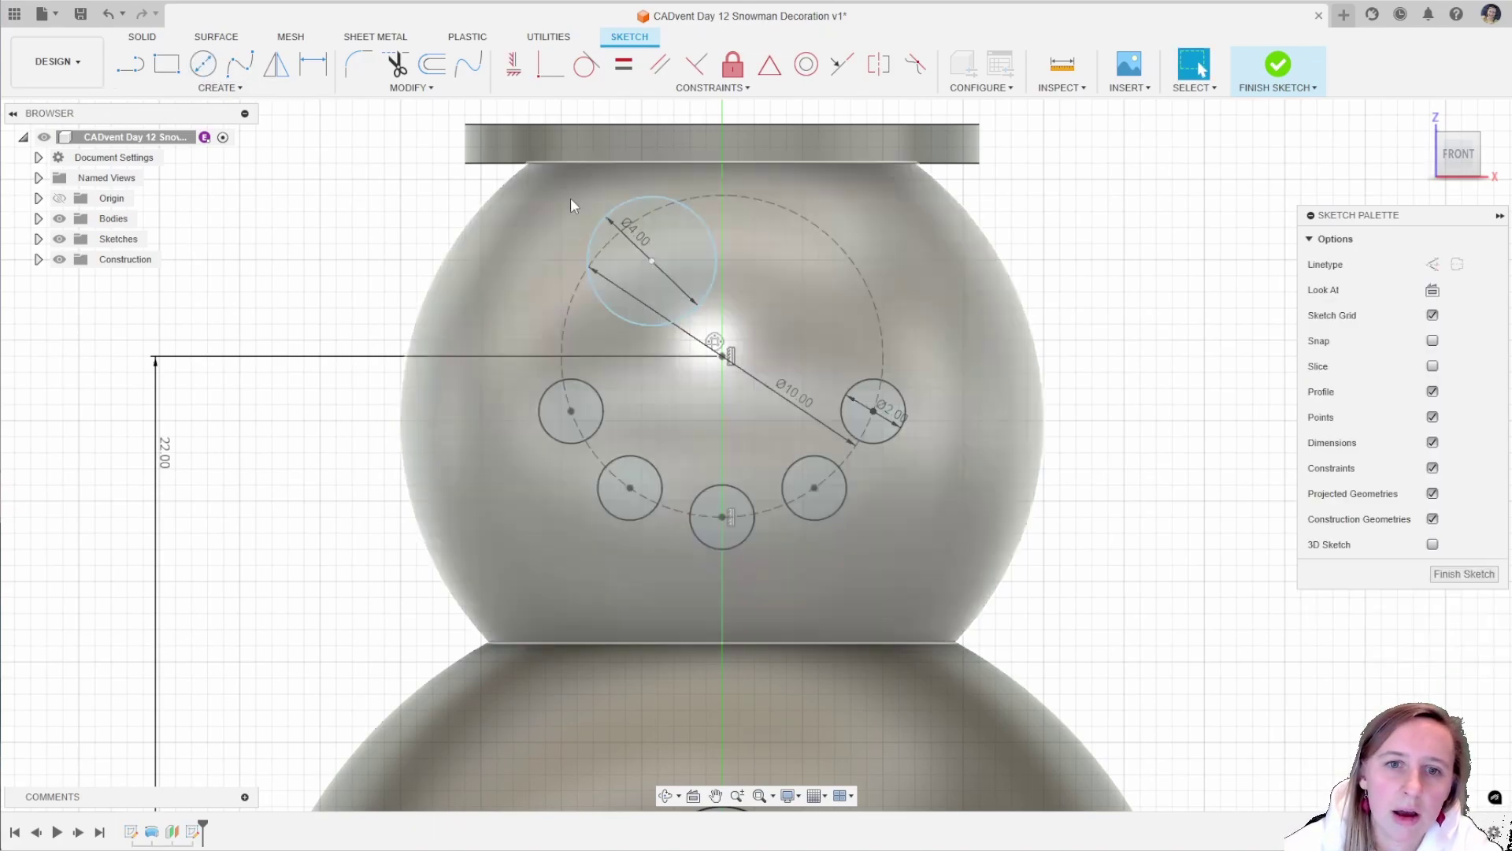
# Draw a second 4 mm diameter circle for the right eye, and move both eye circles slightly outward and down.
pyautogui.write('c')
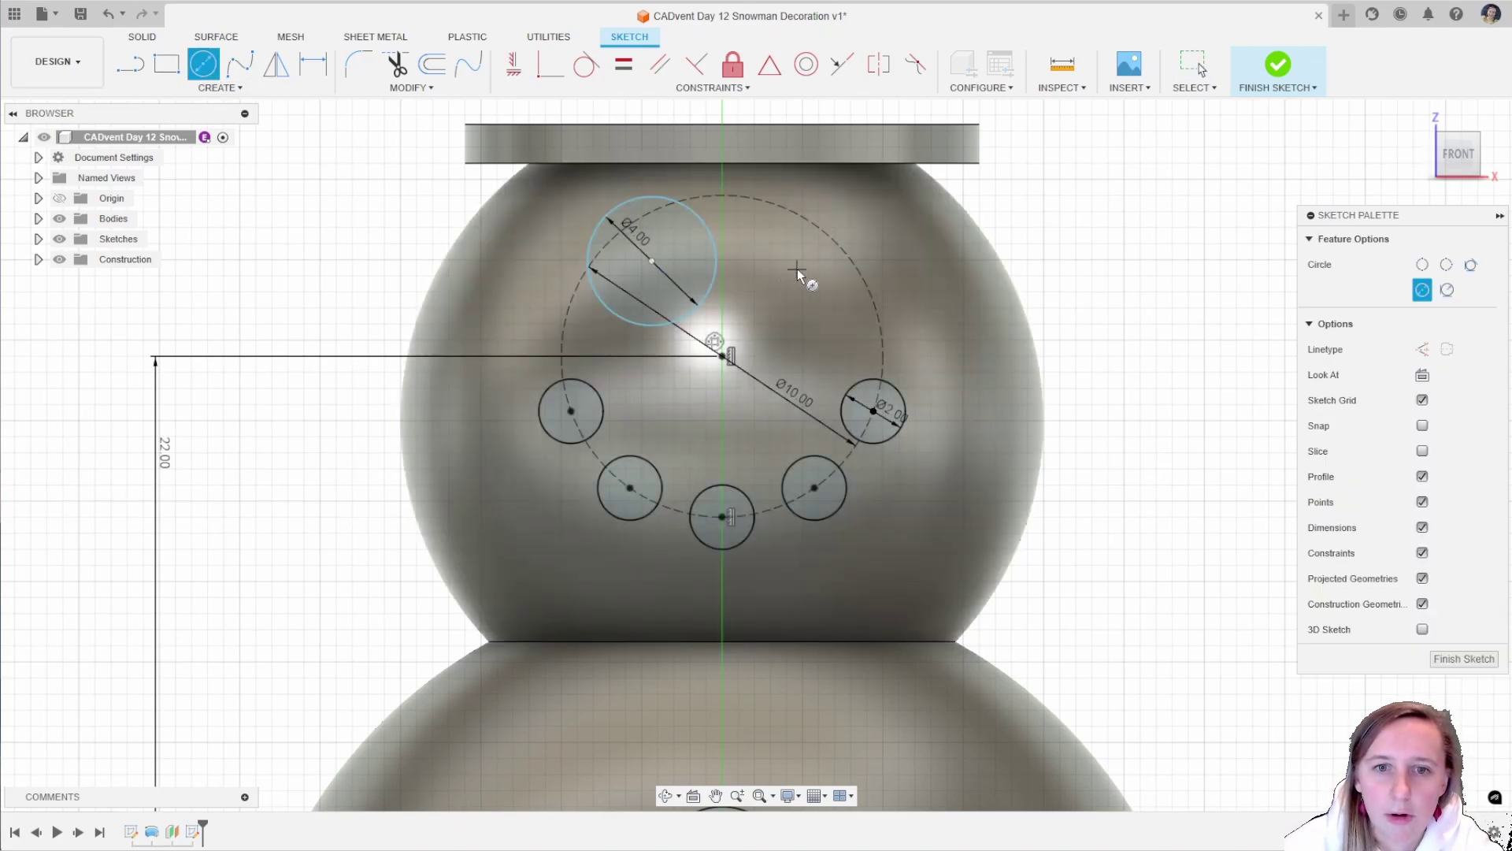
pyautogui.write('4.340')
pyautogui.press('Return')
pyautogui.press('Escape')
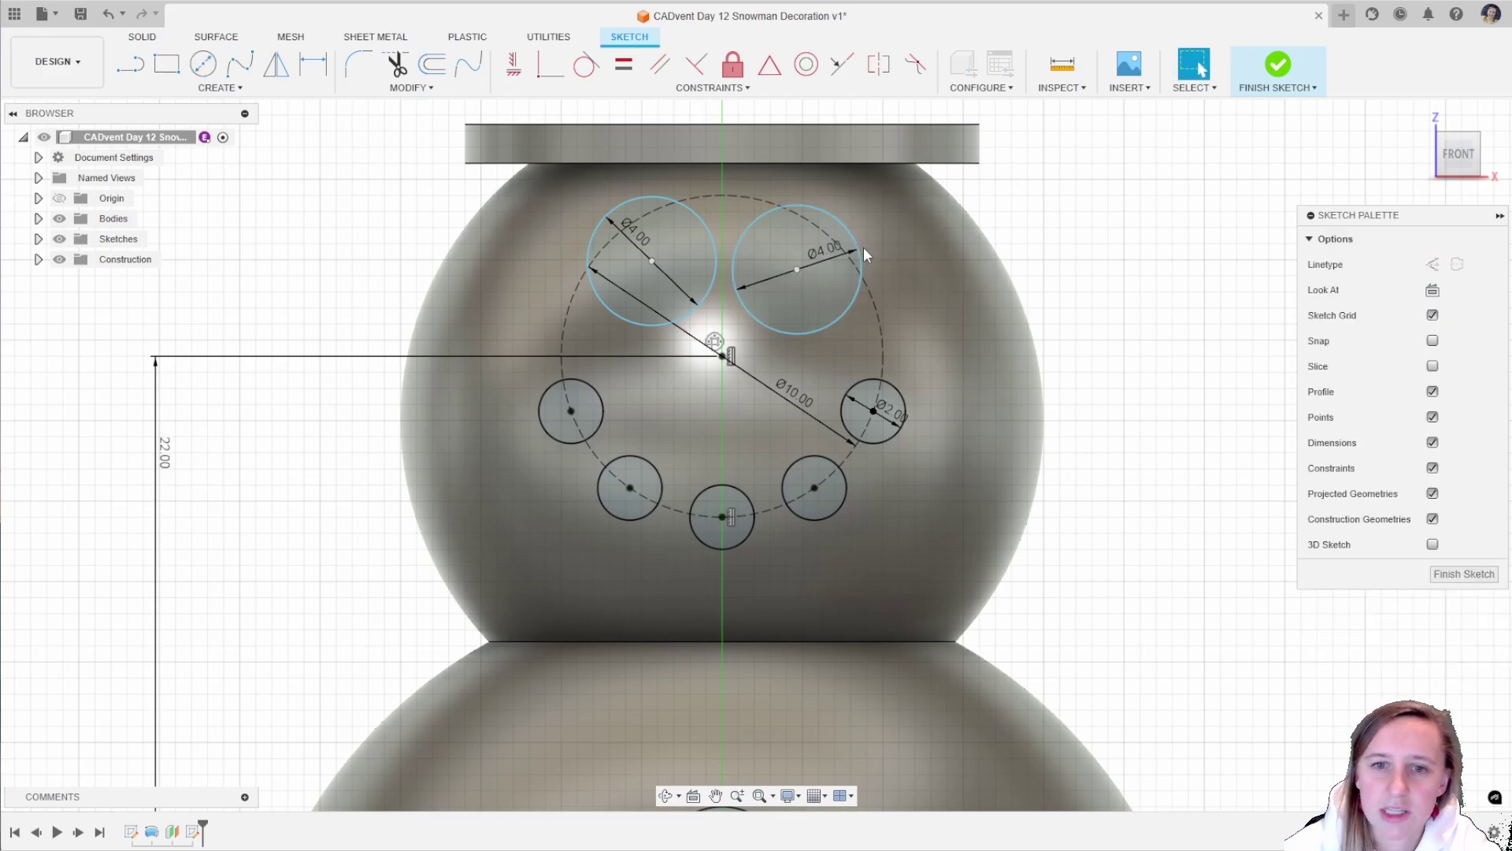
pyautogui.moveTo(792, 268); pyautogui.dragTo(812, 274)
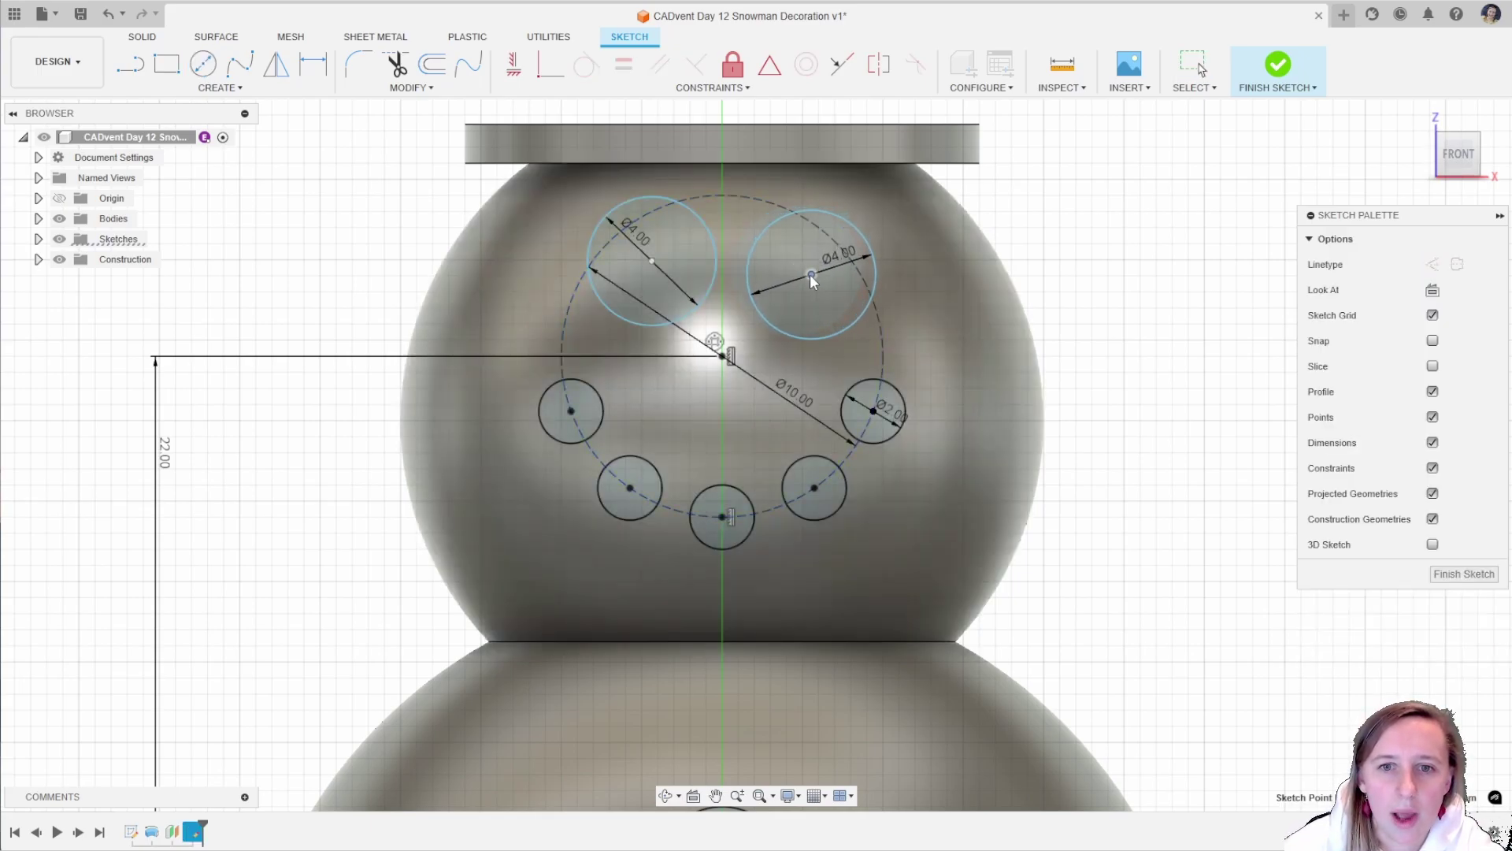
pyautogui.moveTo(658, 264); pyautogui.dragTo(634, 271)
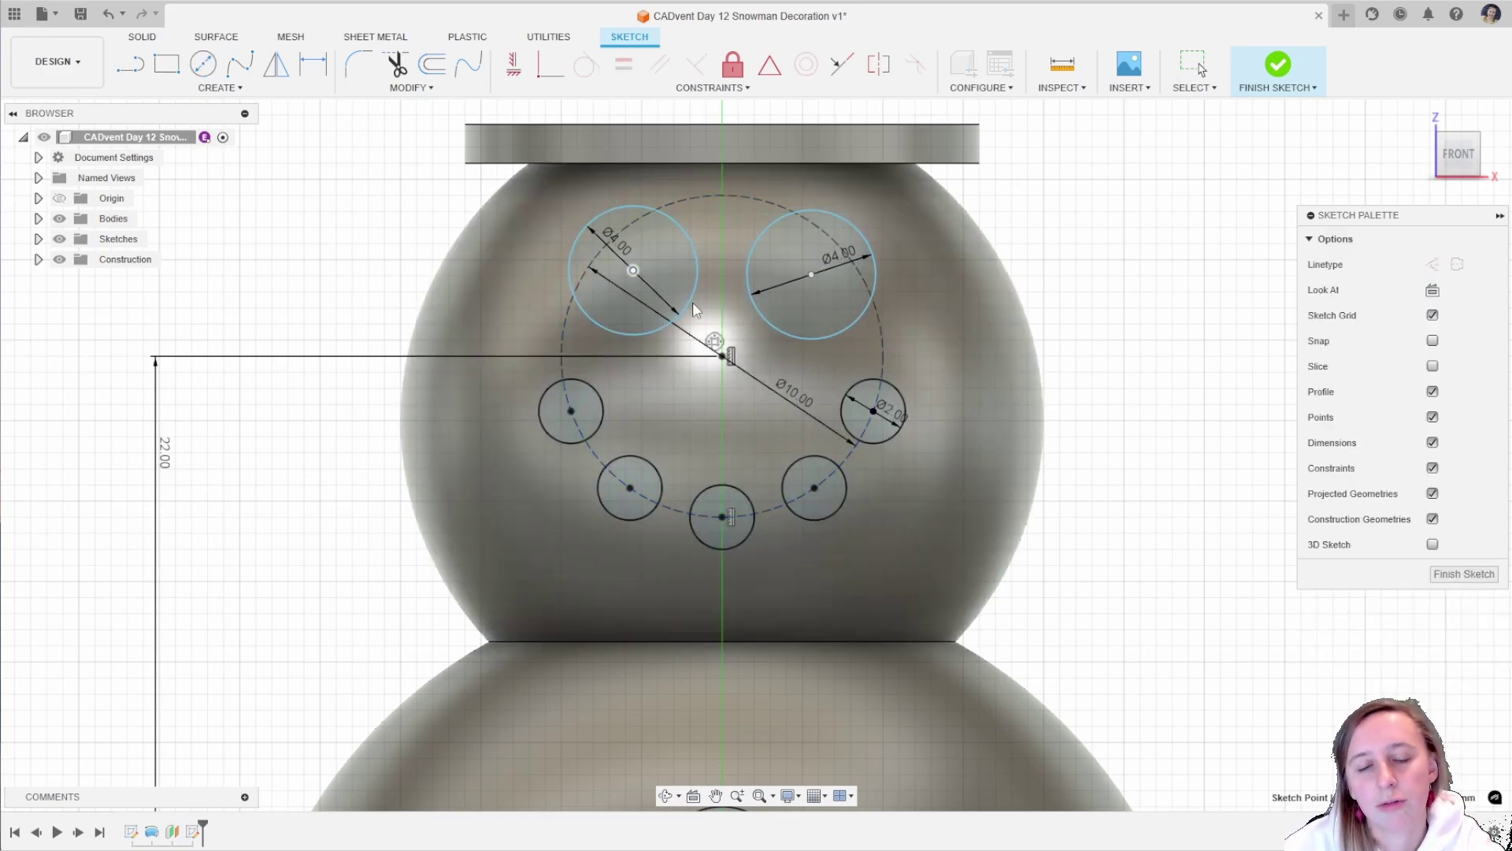
# Draw a closed five-point fit point spline shaped like a carrot nose between the eyes and mouth, with its narrow tip toward the right.
pyautogui.scroll(-5, 748, 267)
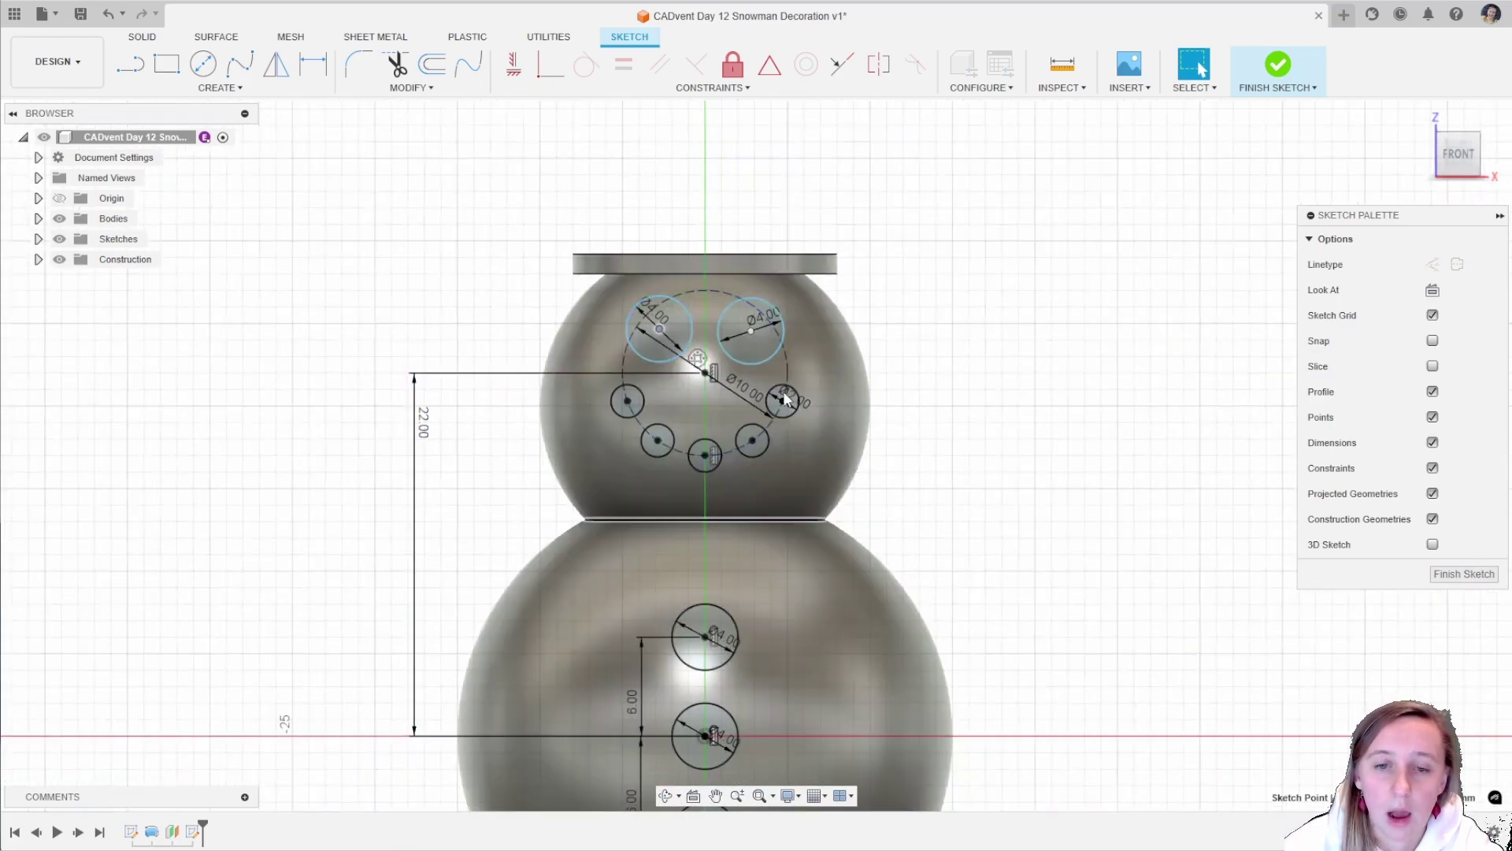
pyautogui.click(240, 63)
pyautogui.scroll(5, 733, 403)
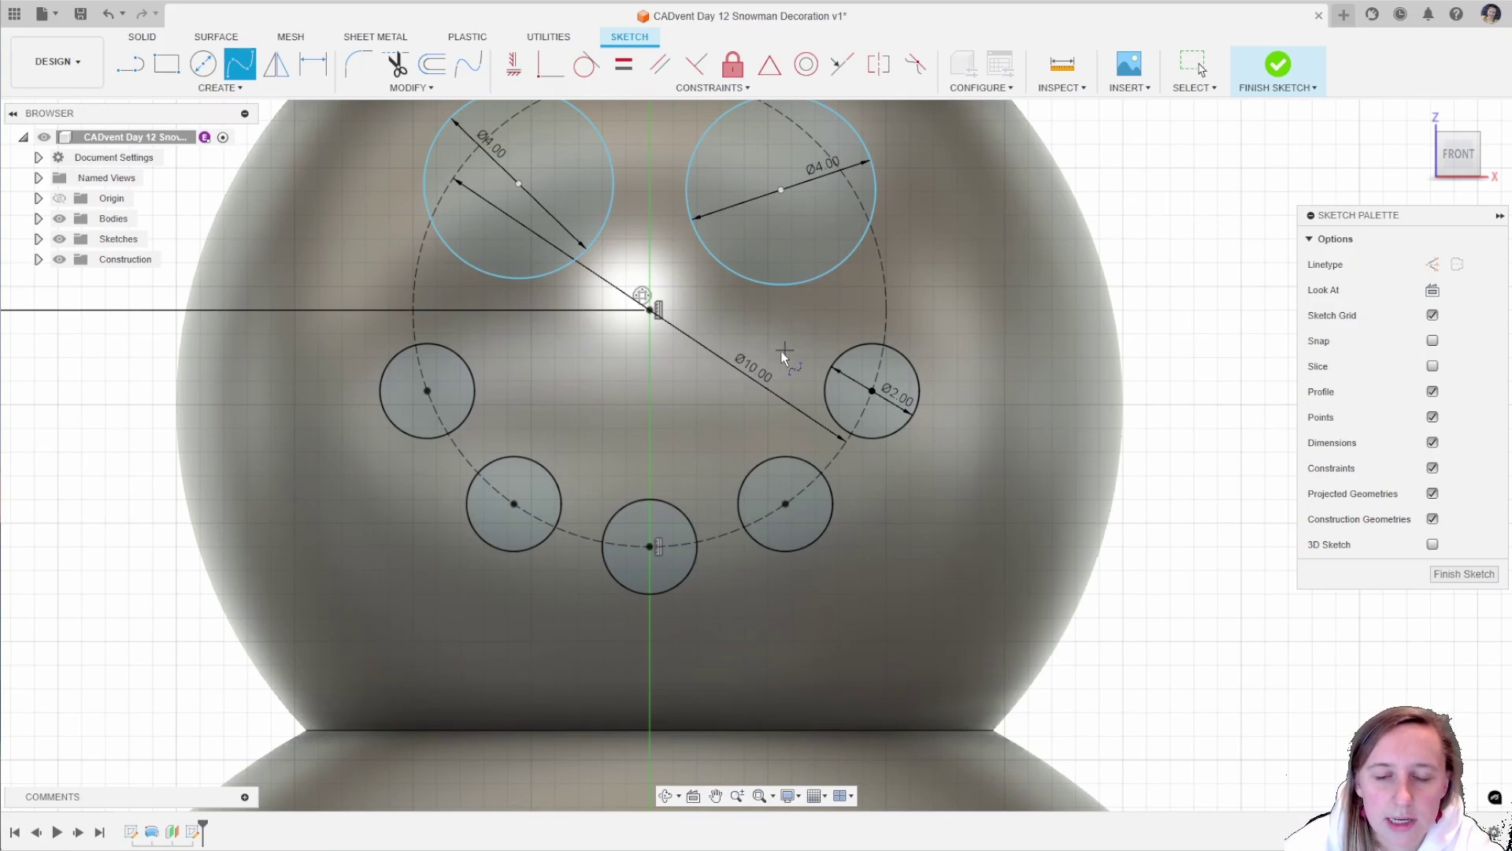
pyautogui.click(693, 318)
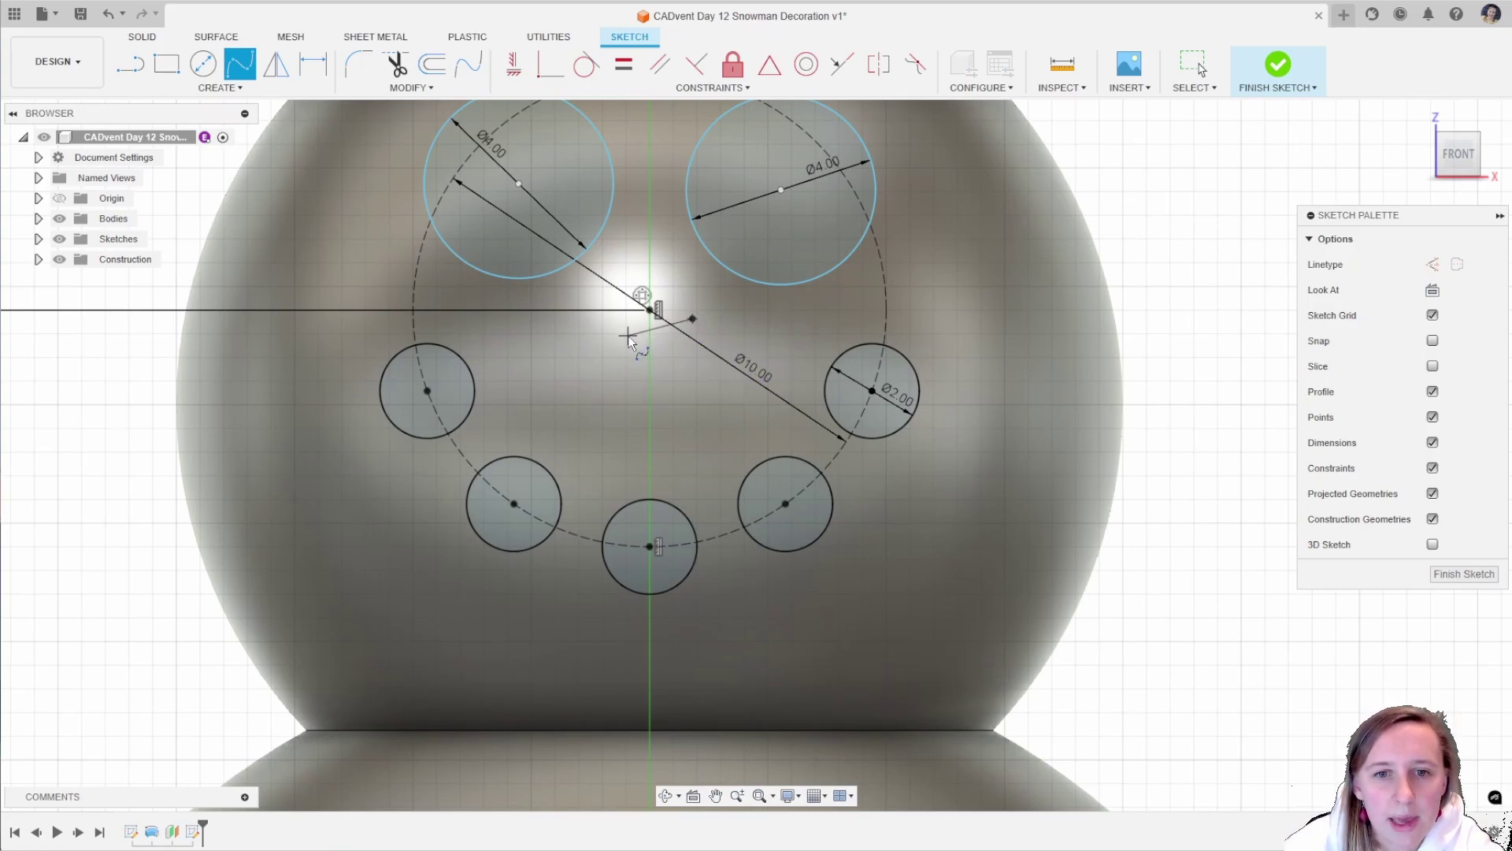
pyautogui.click(657, 394)
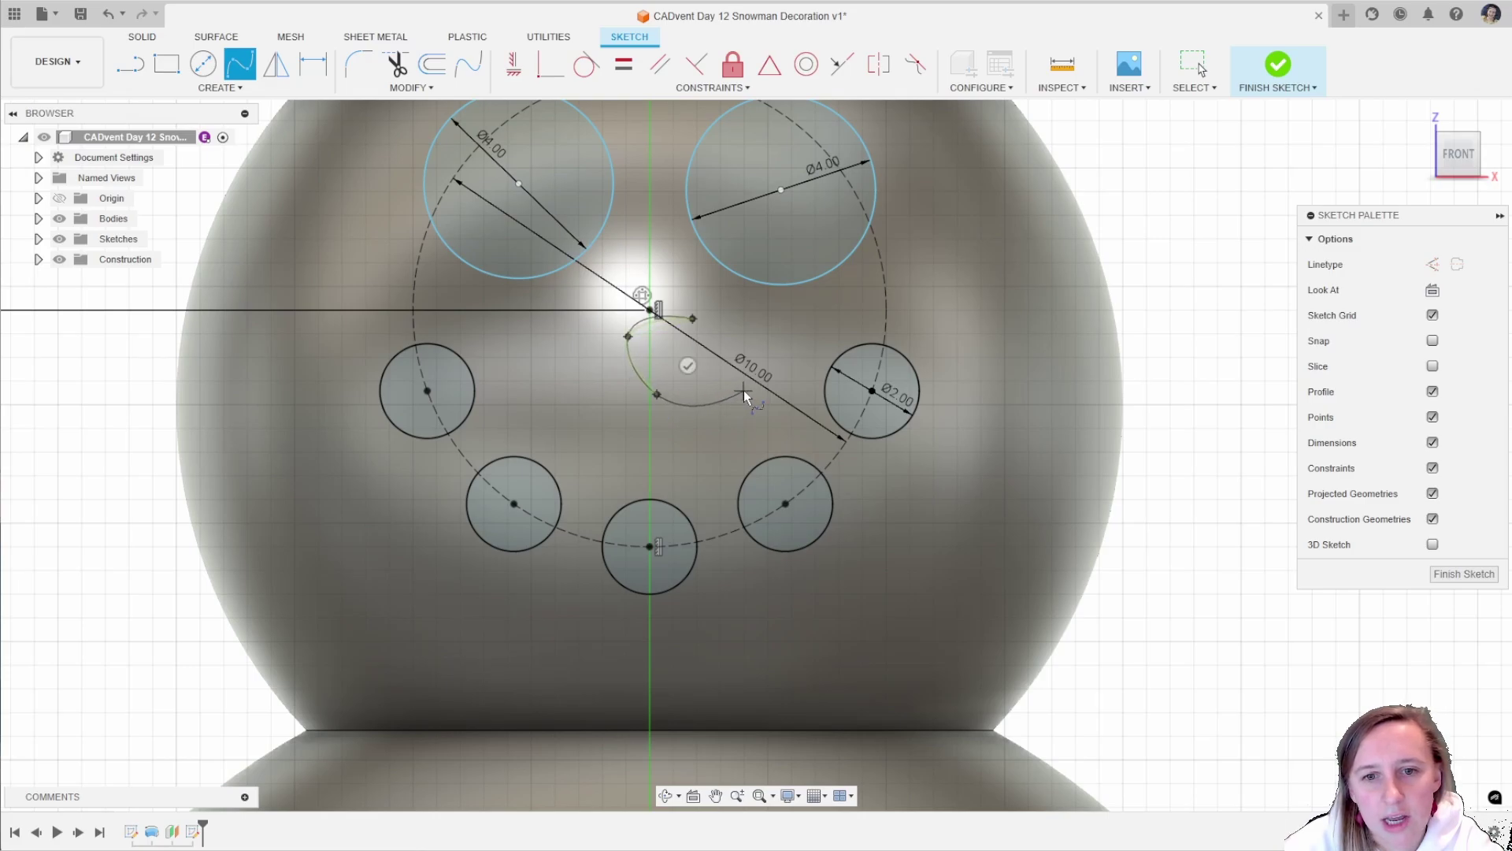
pyautogui.click(752, 393)
pyautogui.click(790, 379)
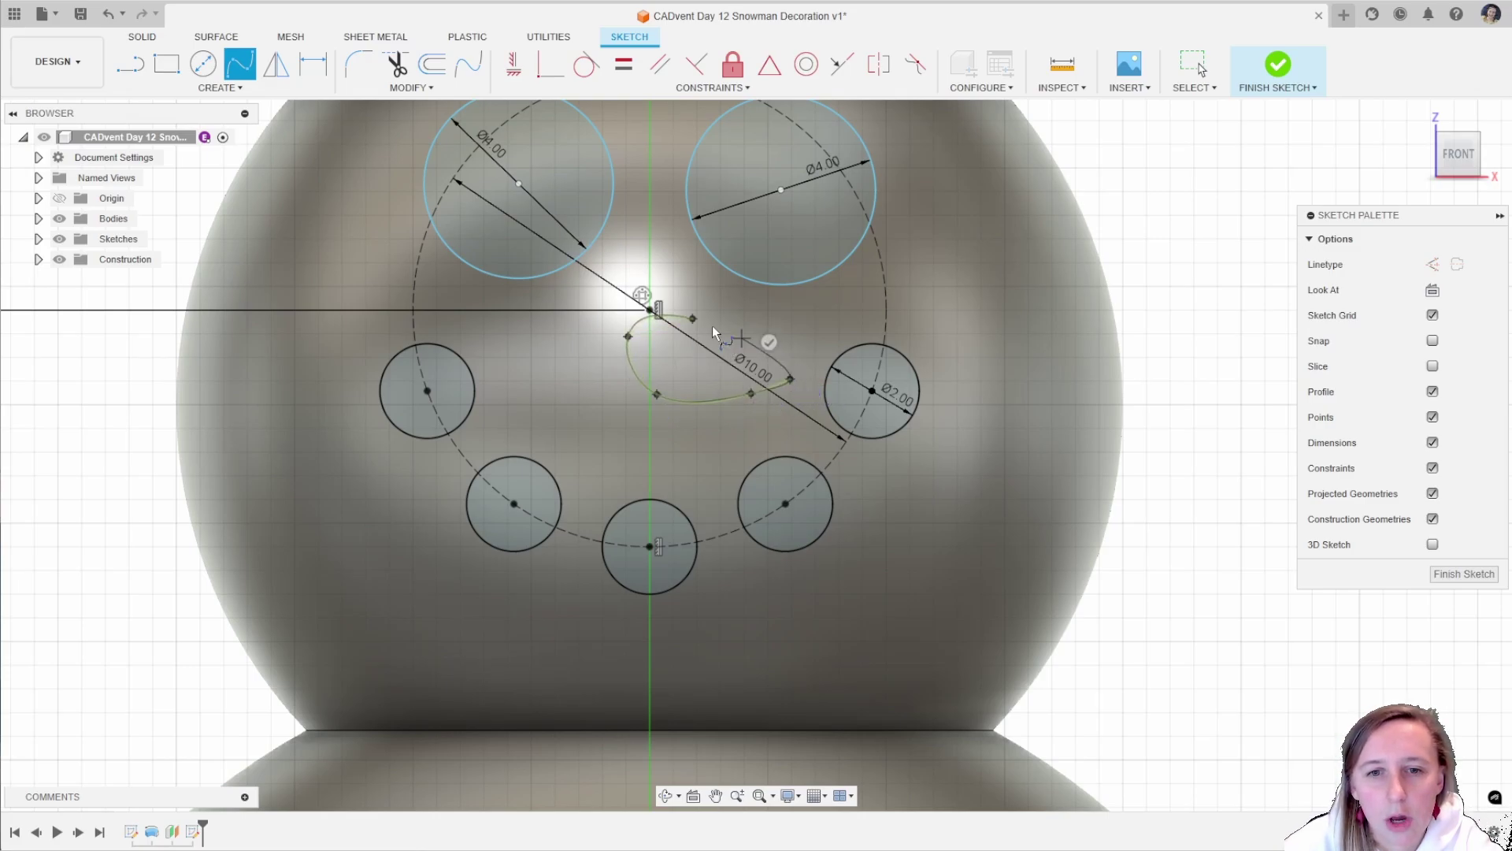
pyautogui.click(693, 318)
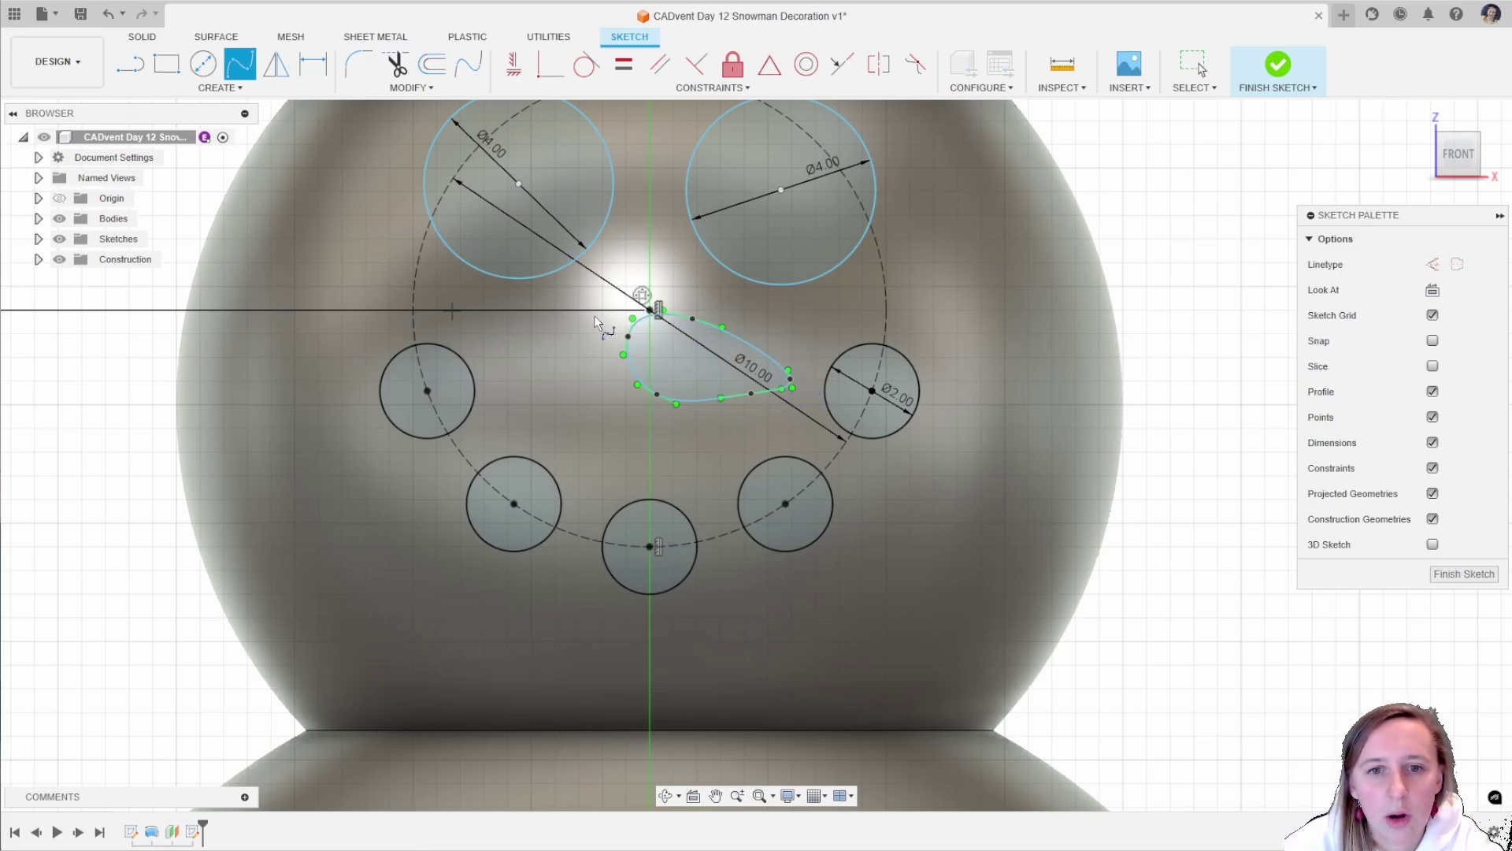
# Reshape the nose spline into a shorter, downward-angled teardrop by moving its fit points, and finish the sketch.
pyautogui.press('Escape')
pyautogui.scroll(3, 623, 363)
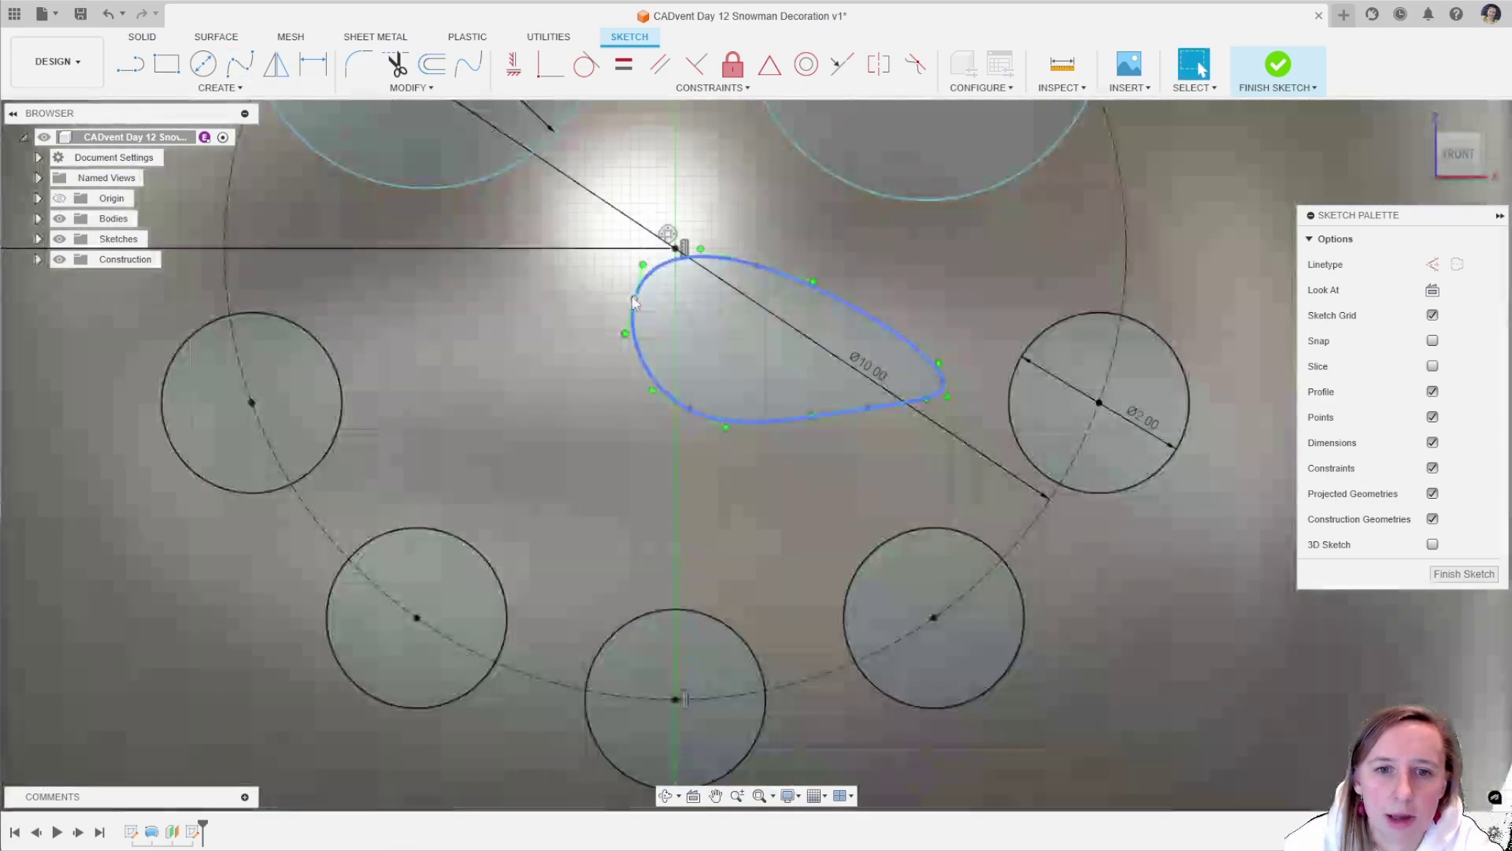
pyautogui.click(608, 285)
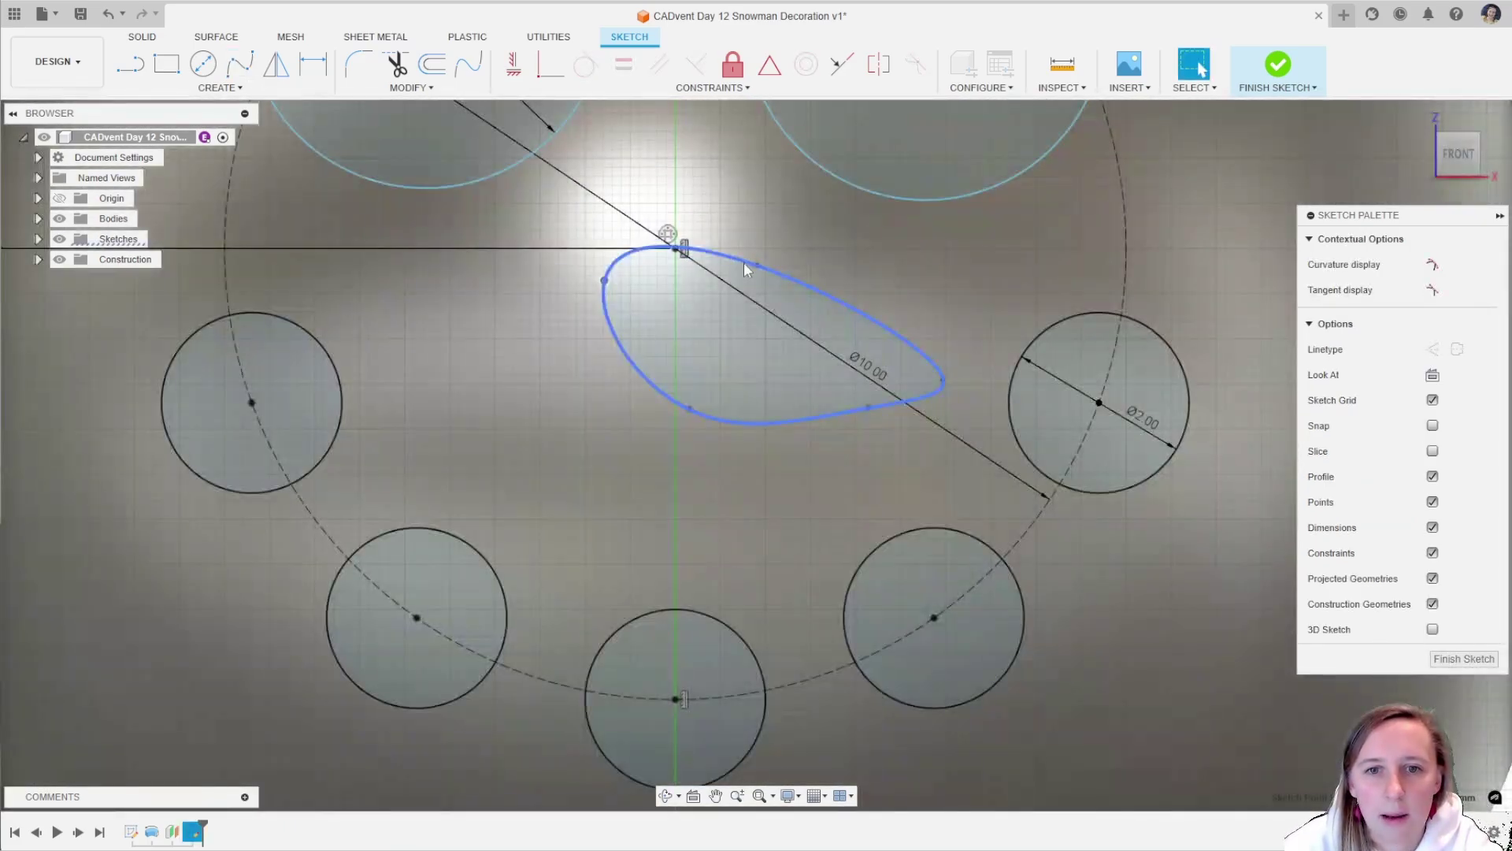
pyautogui.moveTo(756, 263); pyautogui.dragTo(740, 239)
pyautogui.moveTo(867, 408); pyautogui.dragTo(862, 418)
pyautogui.moveTo(688, 409); pyautogui.dragTo(687, 380)
pyautogui.moveTo(863, 413); pyautogui.dragTo(887, 376)
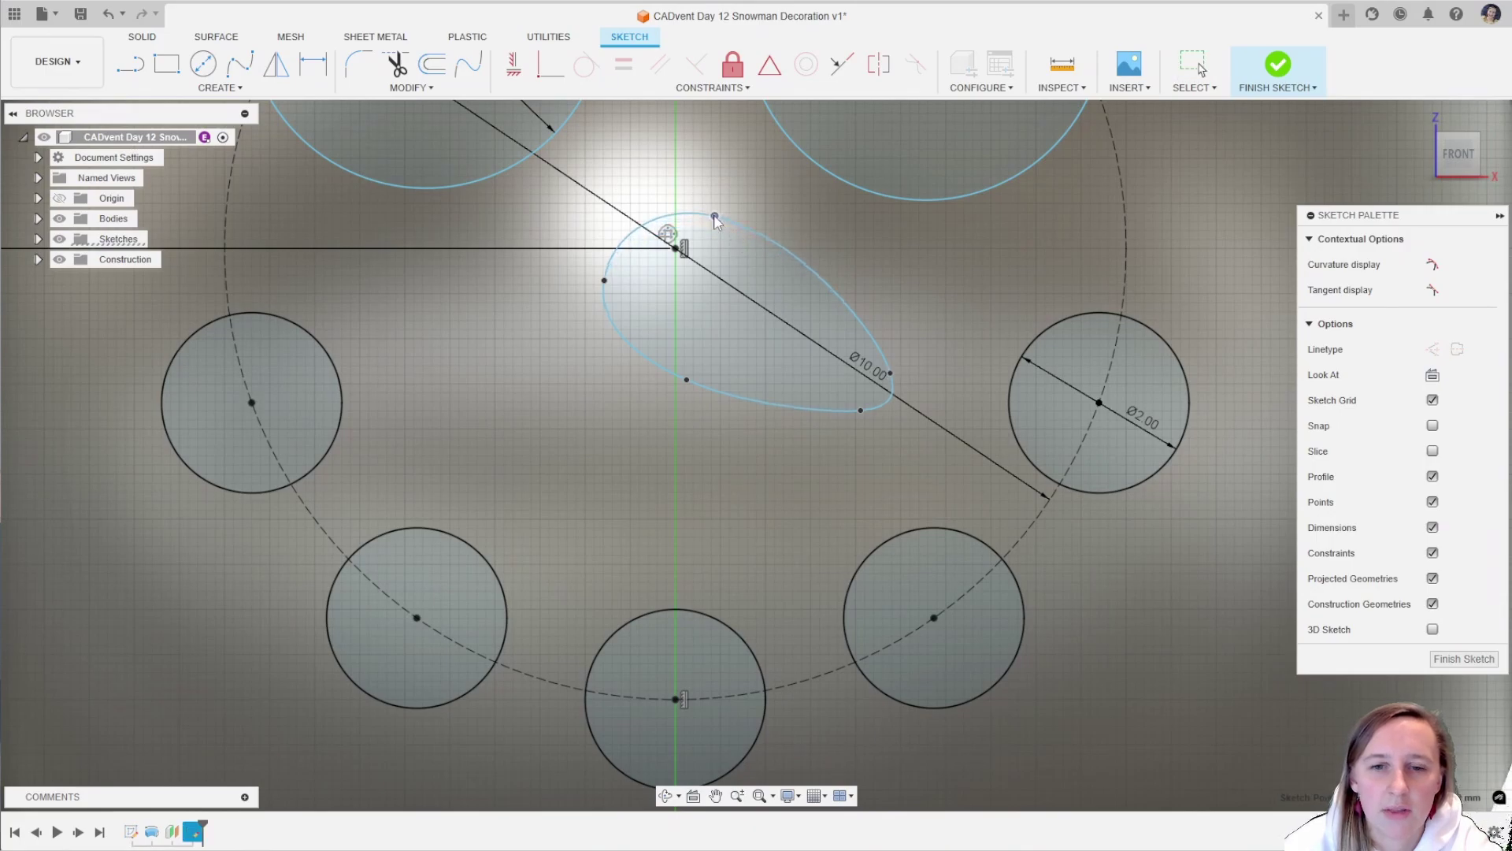
pyautogui.moveTo(605, 281); pyautogui.dragTo(592, 290)
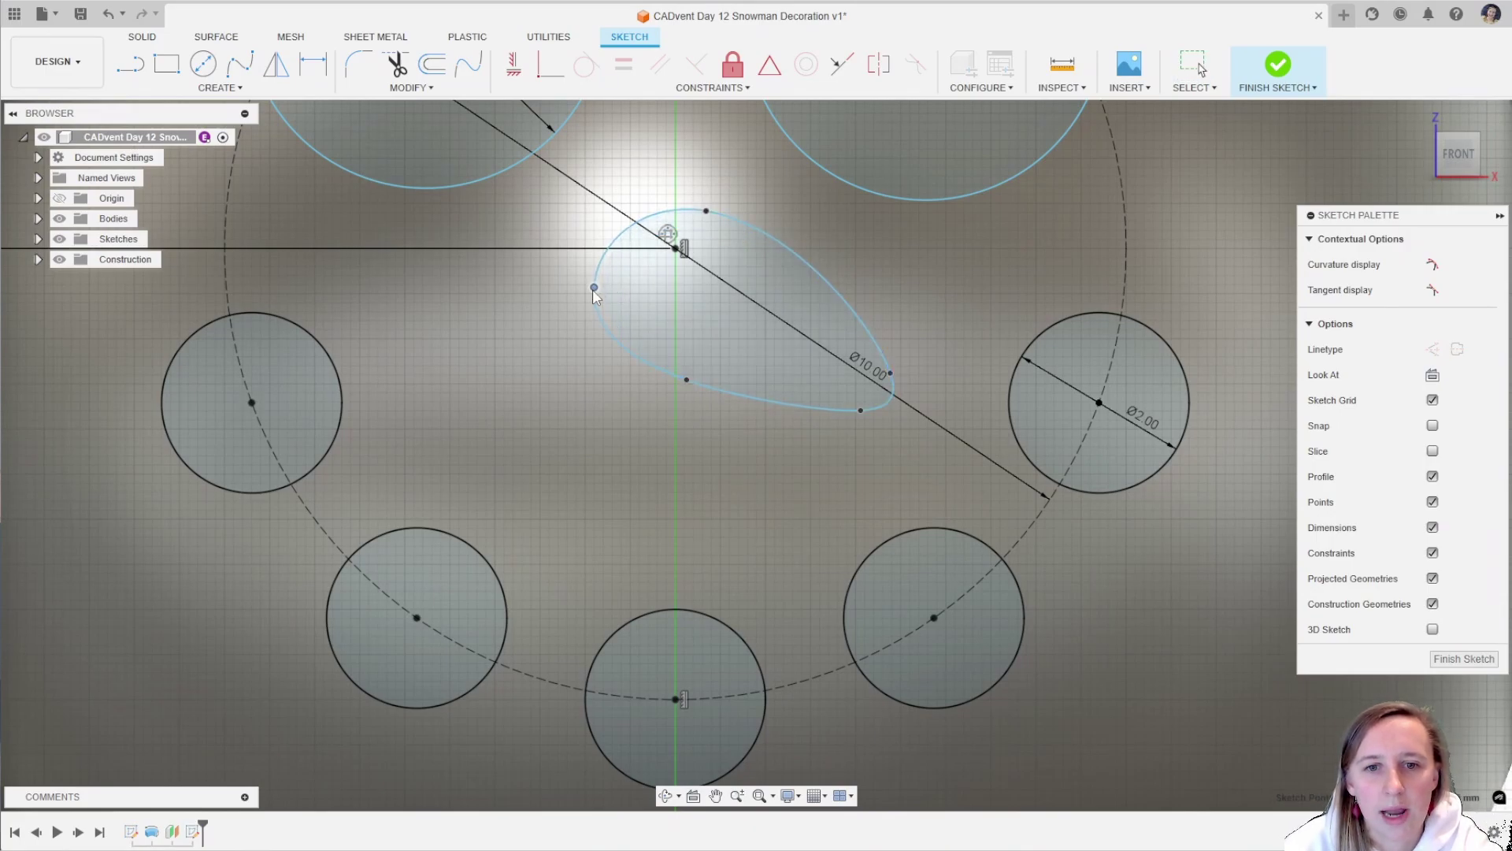
pyautogui.click(1278, 69)
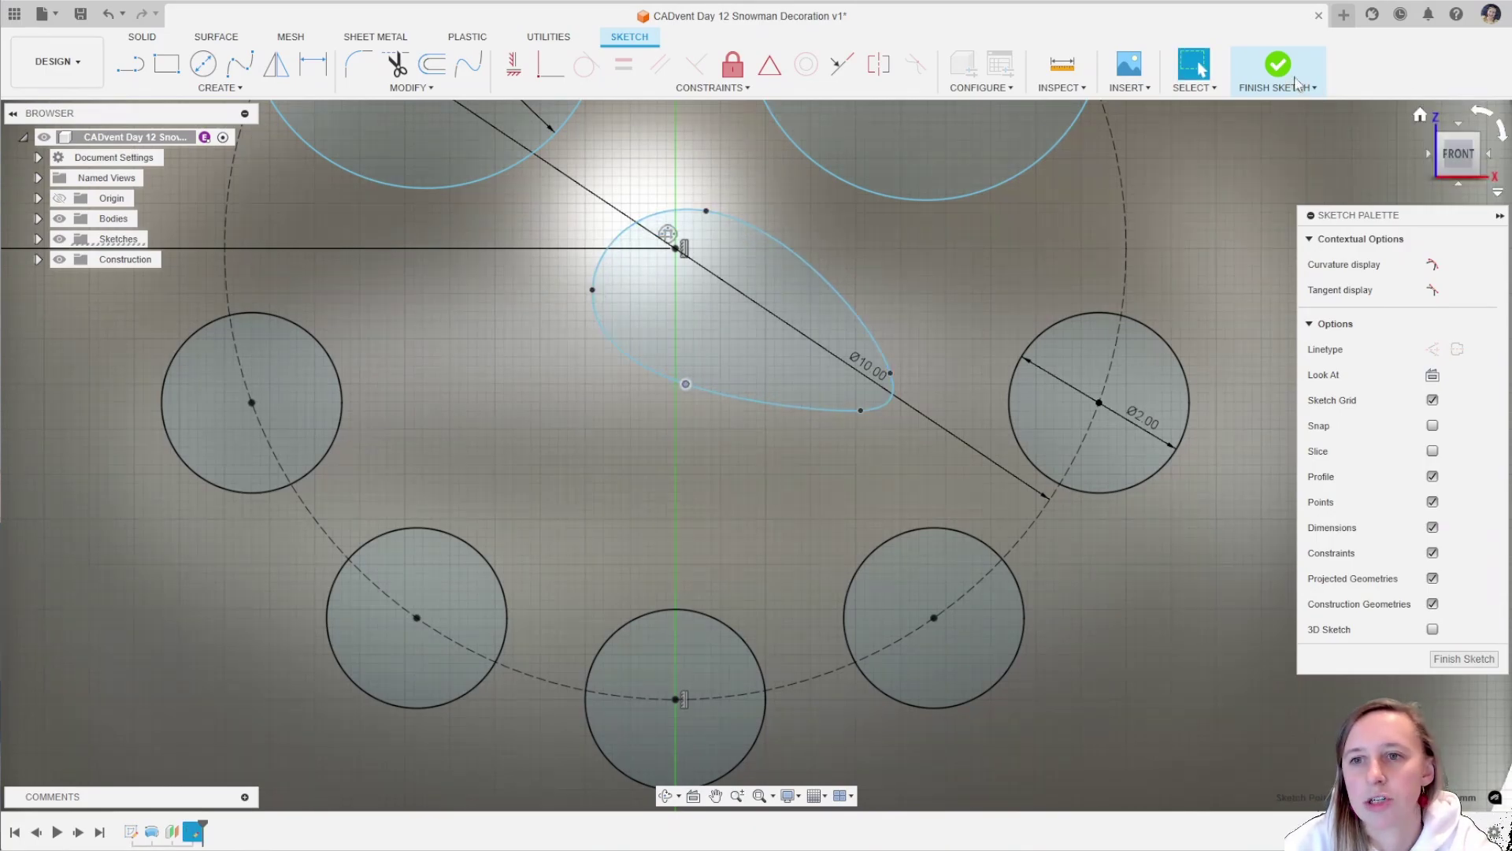
# Emboss the three button circles onto the snowman's body face with the Deboss effect and a depth of -0.5 mm.
pyautogui.scroll(-15, 812, 518)
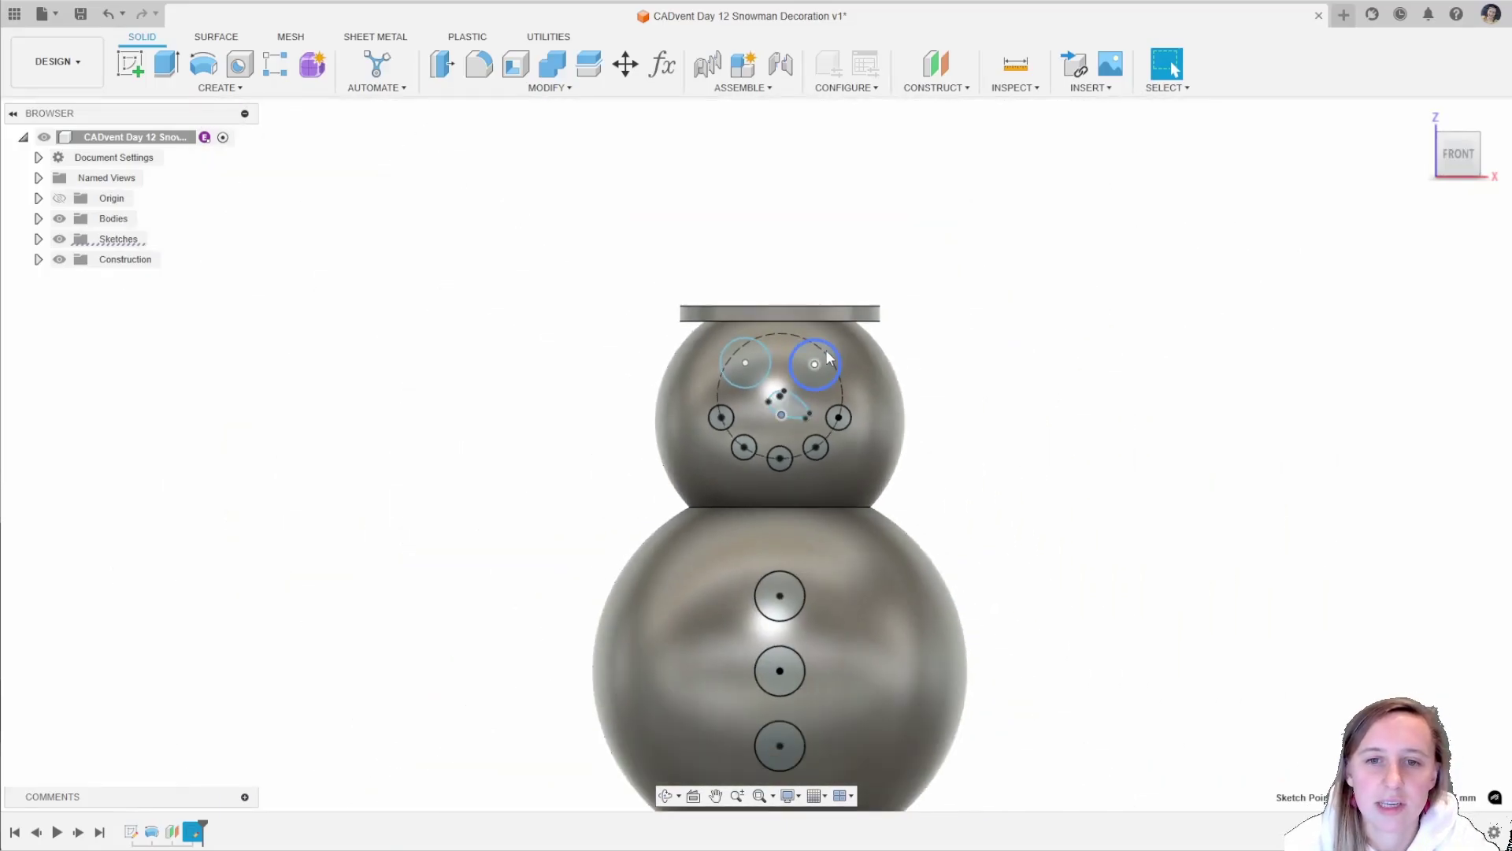
pyautogui.keyDown('shift'); pyautogui.moveTo(1152, 394); pyautogui.dragTo(1117, 405, button='middle'); pyautogui.keyUp('shift')
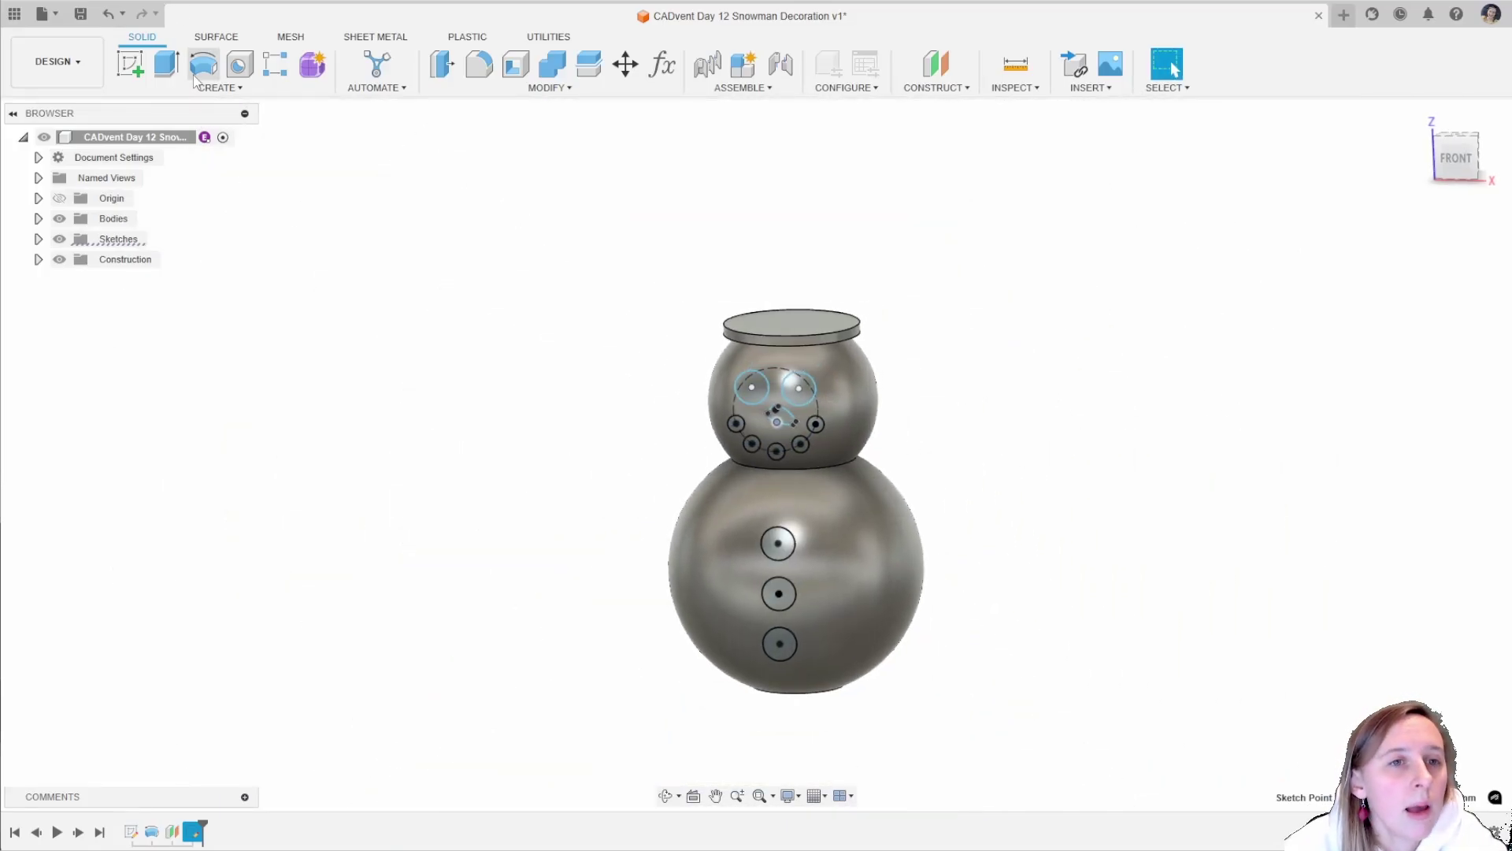
pyautogui.click(215, 87)
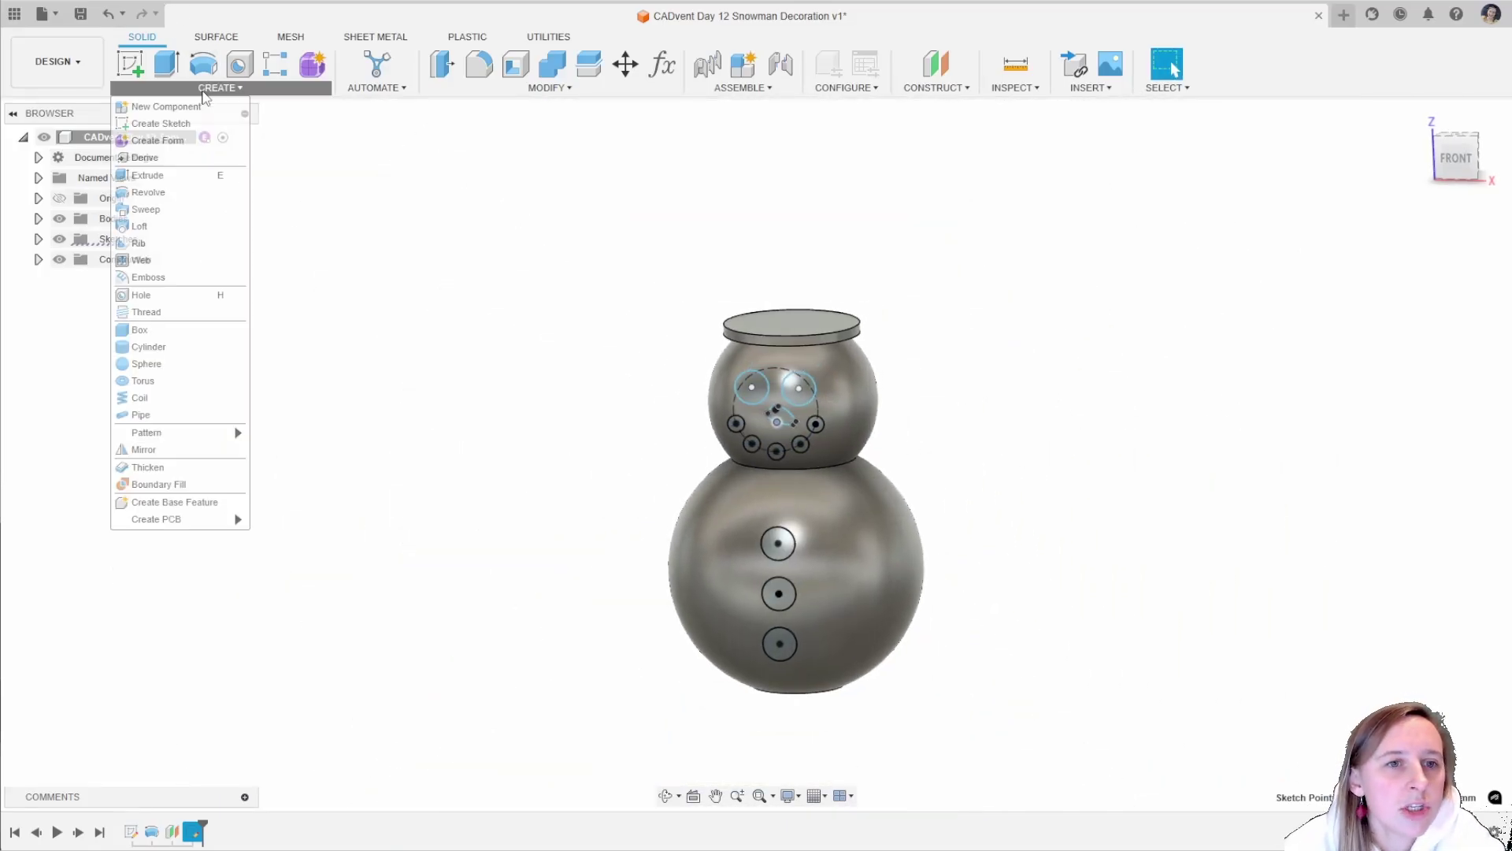
pyautogui.click(150, 277)
pyautogui.scroll(4, 945, 594)
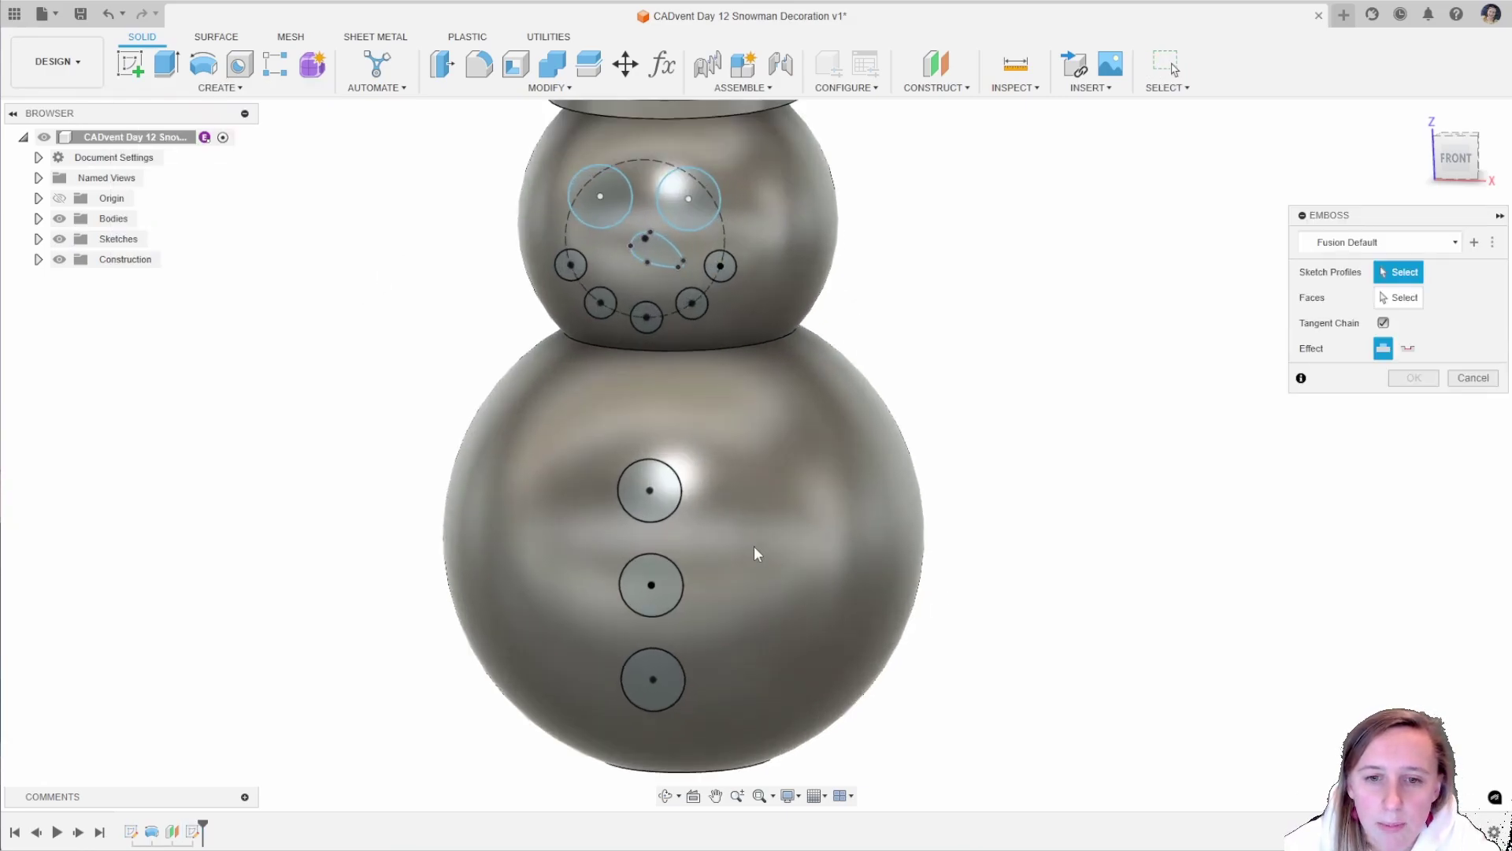
pyautogui.click(657, 488)
pyautogui.click(666, 587)
pyautogui.click(656, 671)
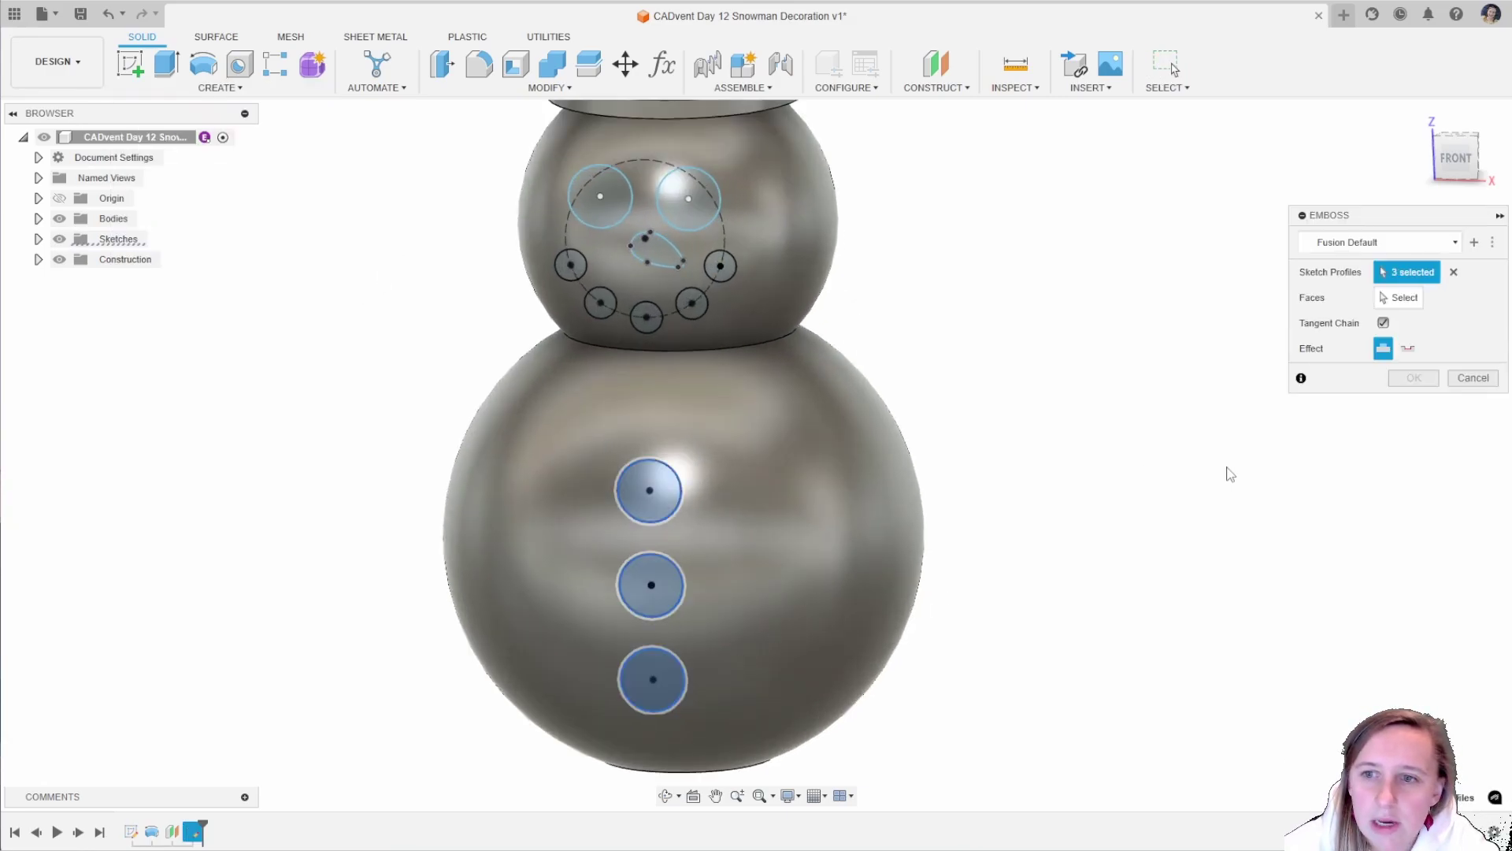
pyautogui.click(1408, 300)
pyautogui.click(827, 501)
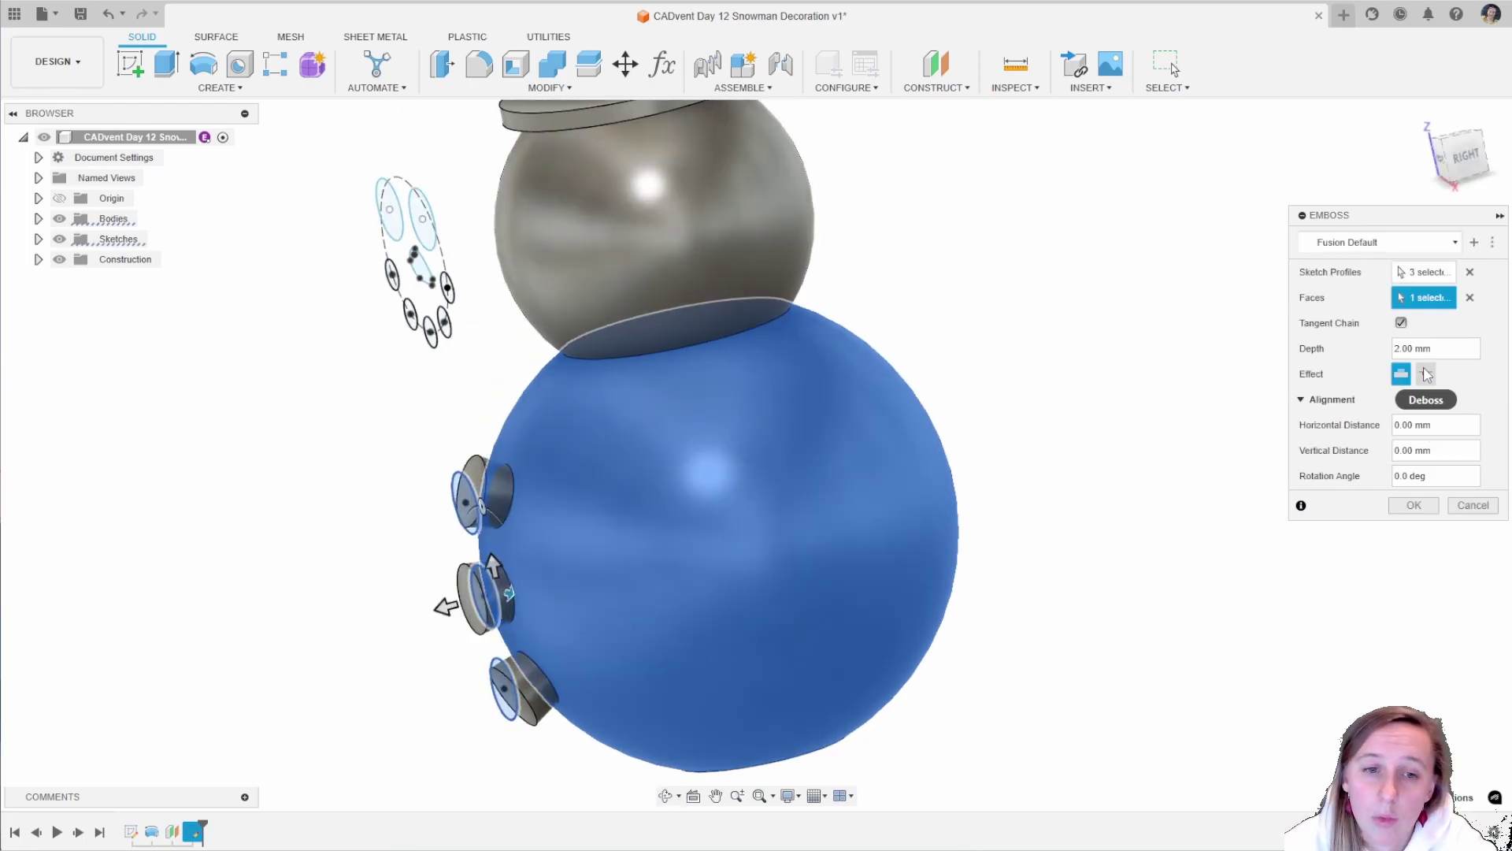
pyautogui.click(1427, 374)
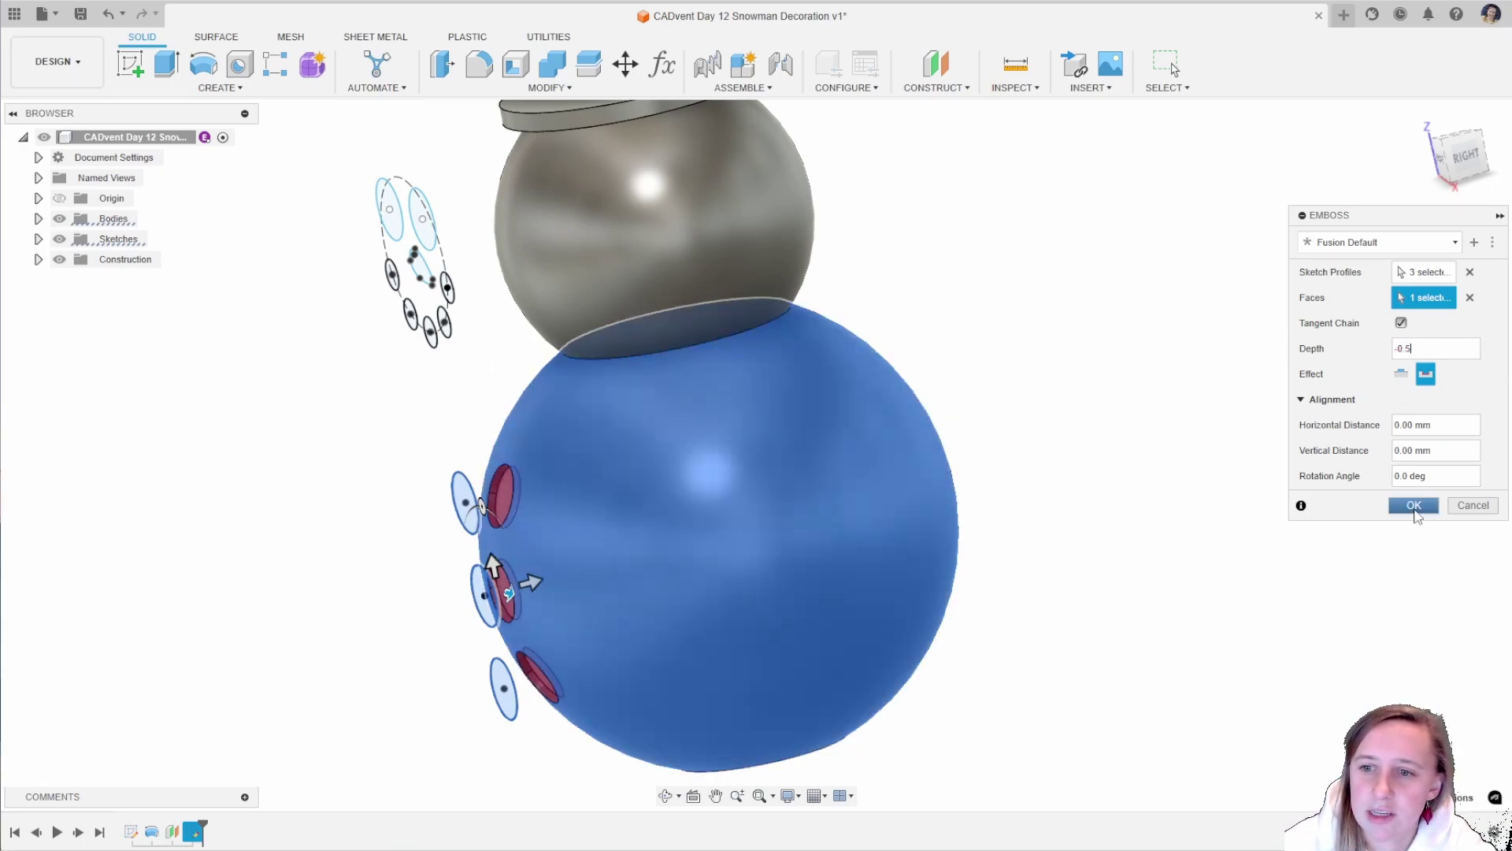
pyautogui.click(1414, 505)
# Start another Emboss and make Sketch2 visible again so its face profiles can be selected.
pyautogui.keyDown('shift'); pyautogui.moveTo(504, 544); pyautogui.dragTo(401, 388, button='middle'); pyautogui.keyUp('shift')
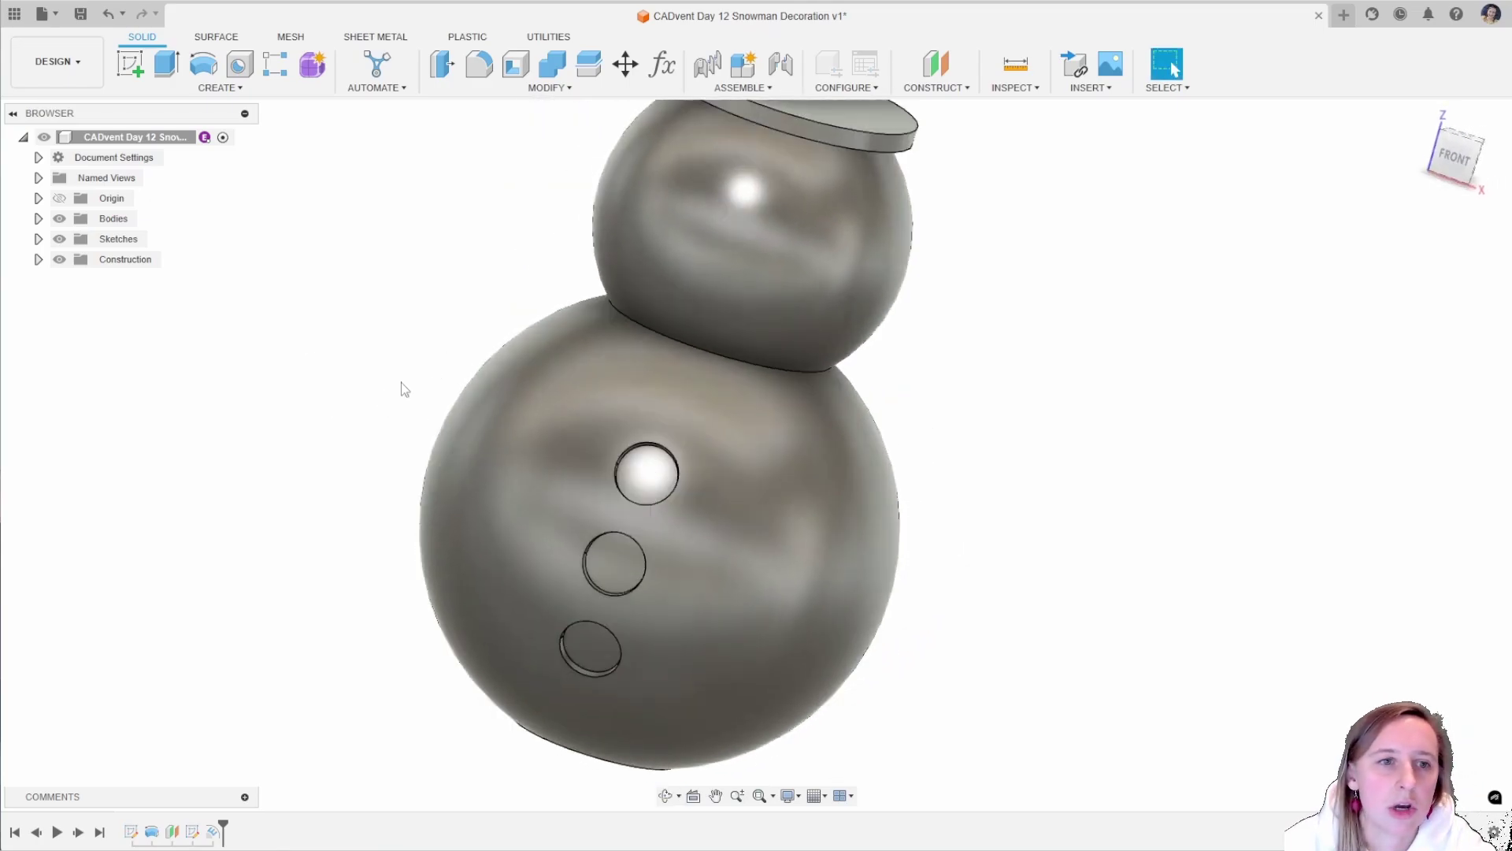
pyautogui.click(172, 85)
pyautogui.click(149, 277)
pyautogui.keyDown('shift'); pyautogui.moveTo(922, 563); pyautogui.dragTo(969, 429, button='middle'); pyautogui.keyUp('shift')
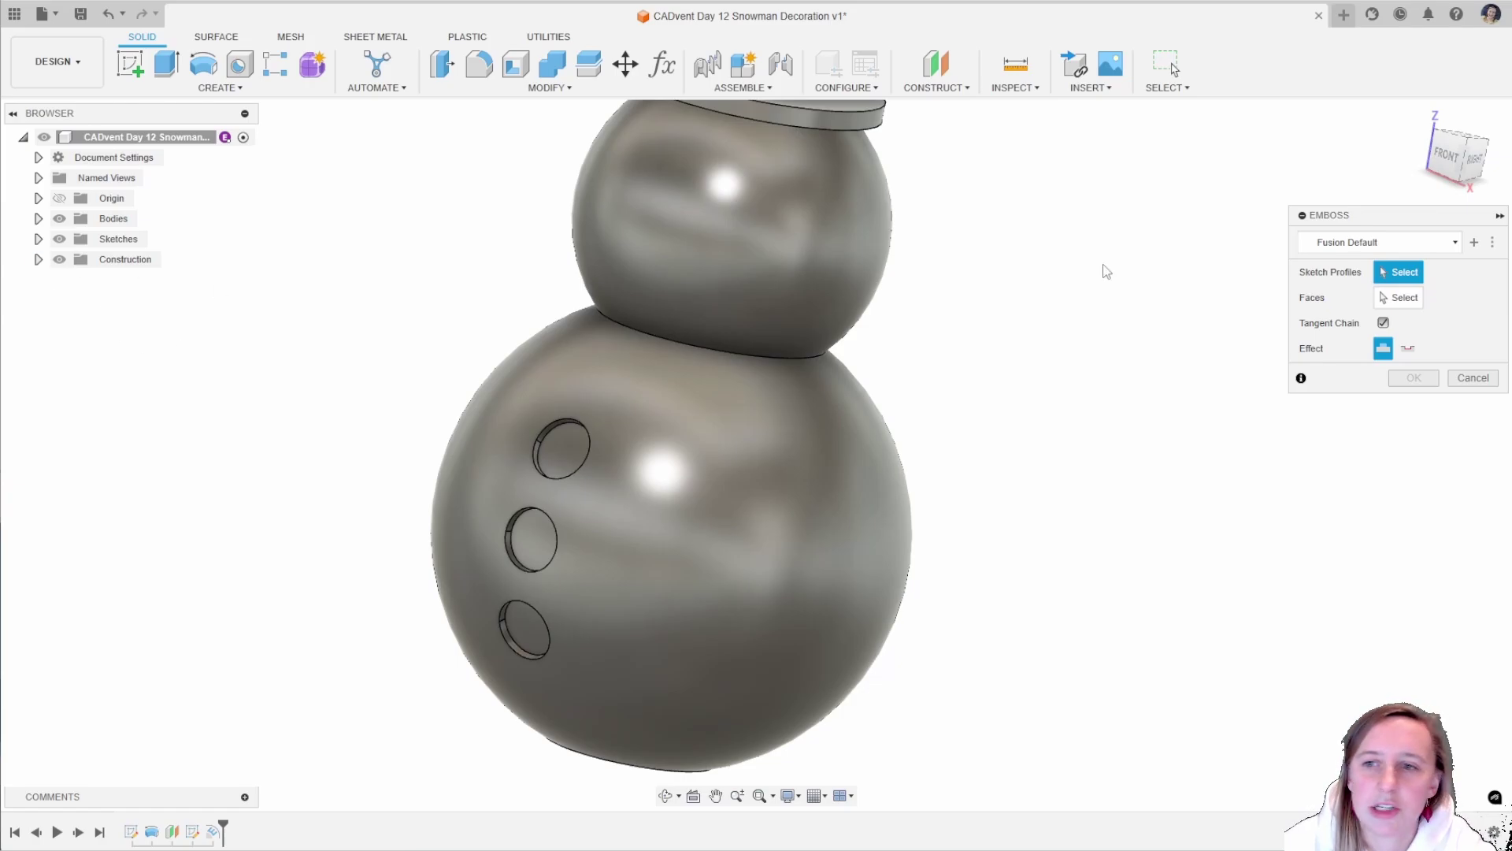
pyautogui.click(38, 238)
pyautogui.click(74, 280)
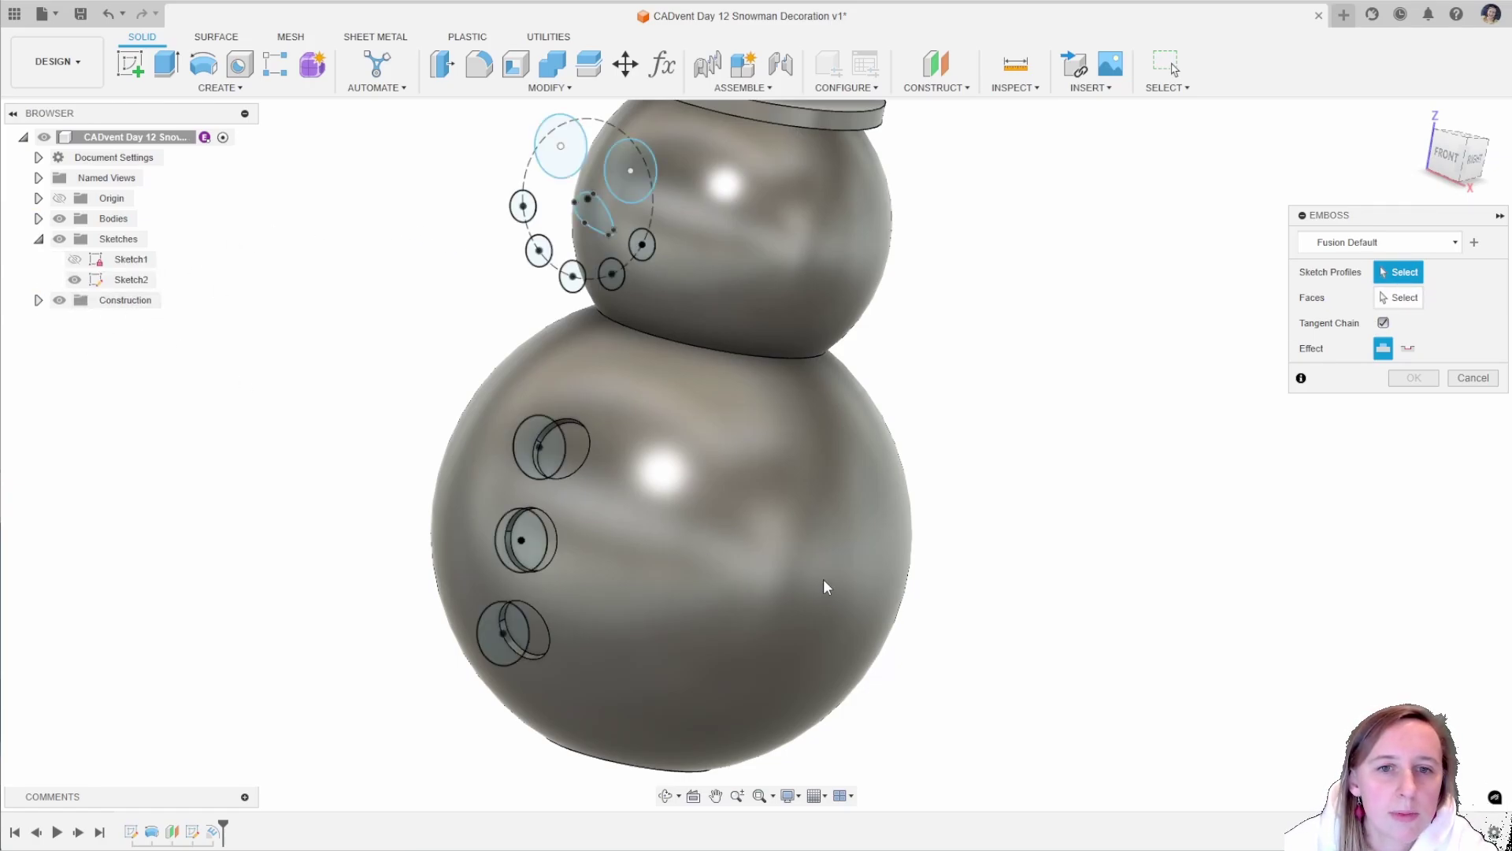
# Deboss the two eye circles and five mouth circles into the head face with a depth of -0.5 mm.
pyautogui.scroll(5, 803, 580)
pyautogui.click(717, 292)
pyautogui.click(622, 236)
pyautogui.click(567, 319)
pyautogui.click(592, 390)
pyautogui.click(650, 417)
pyautogui.click(699, 411)
pyautogui.click(743, 371)
pyautogui.click(1402, 297)
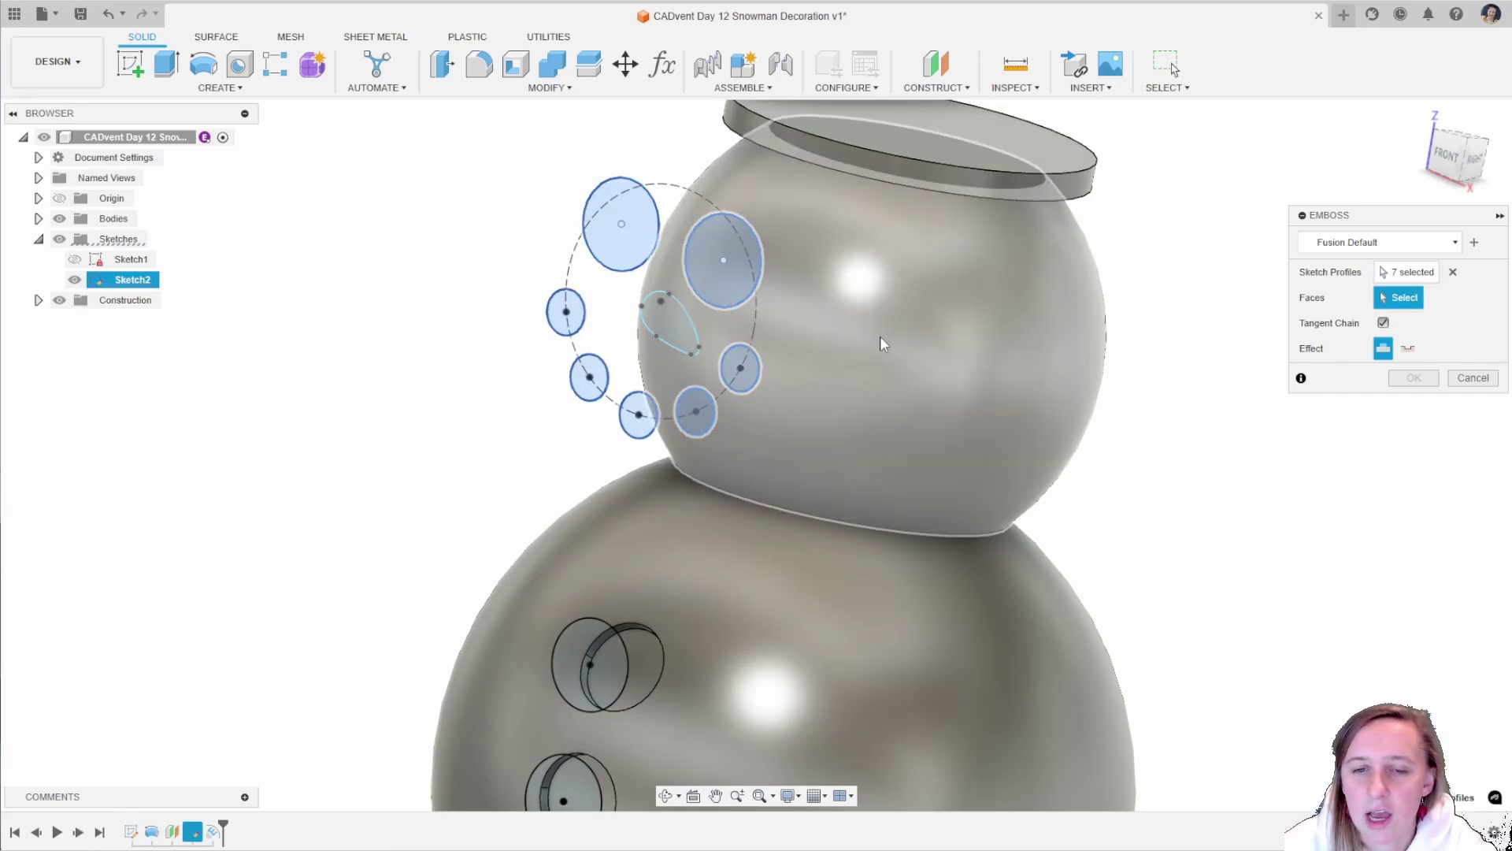
pyautogui.click(885, 344)
pyautogui.keyDown('shift'); pyautogui.moveTo(1130, 409); pyautogui.dragTo(1049, 394, button='middle'); pyautogui.keyUp('shift')
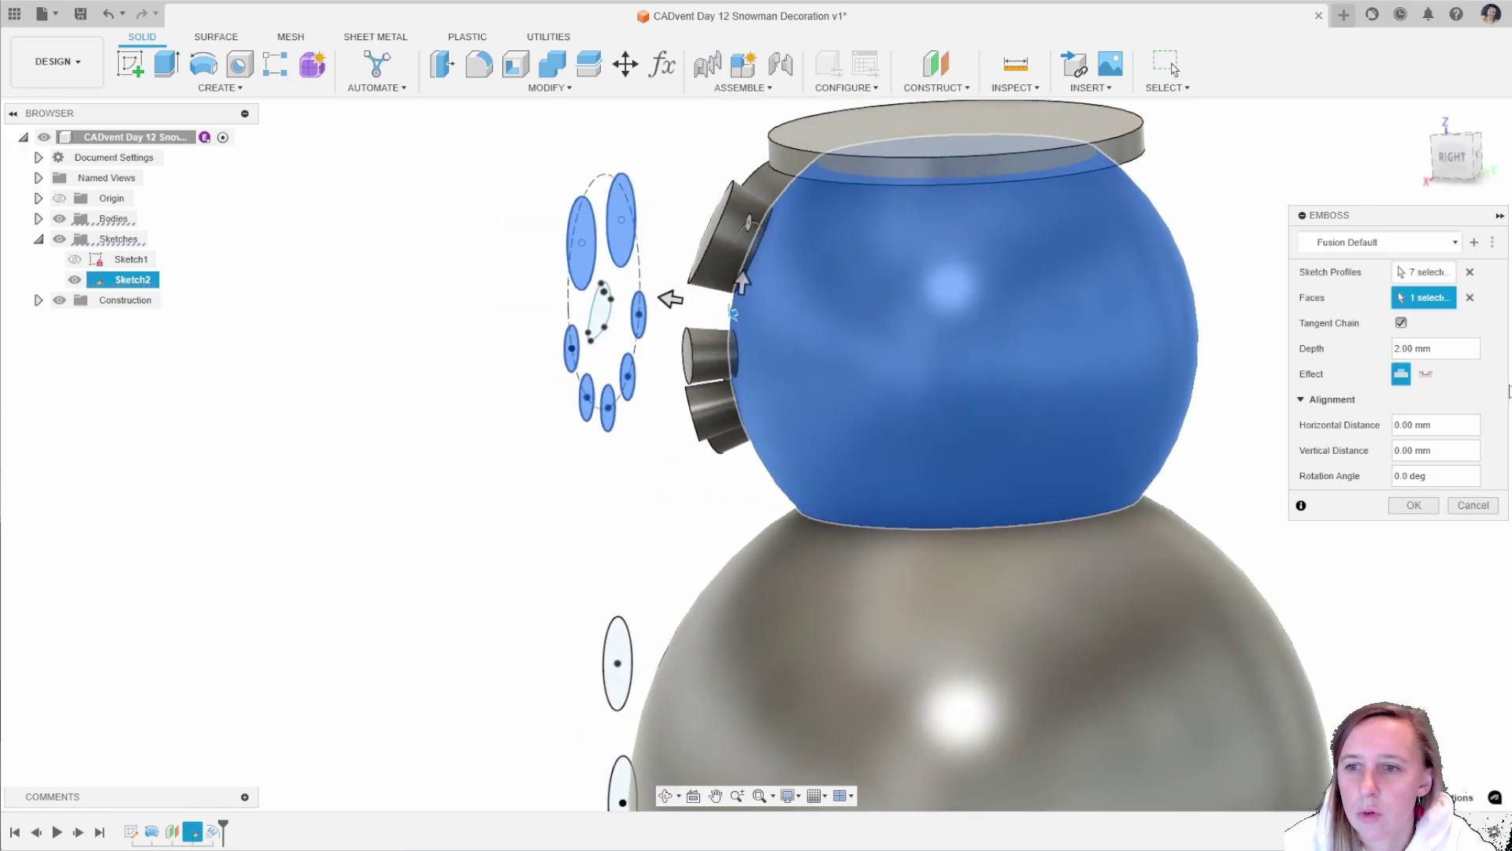
pyautogui.click(1453, 353)
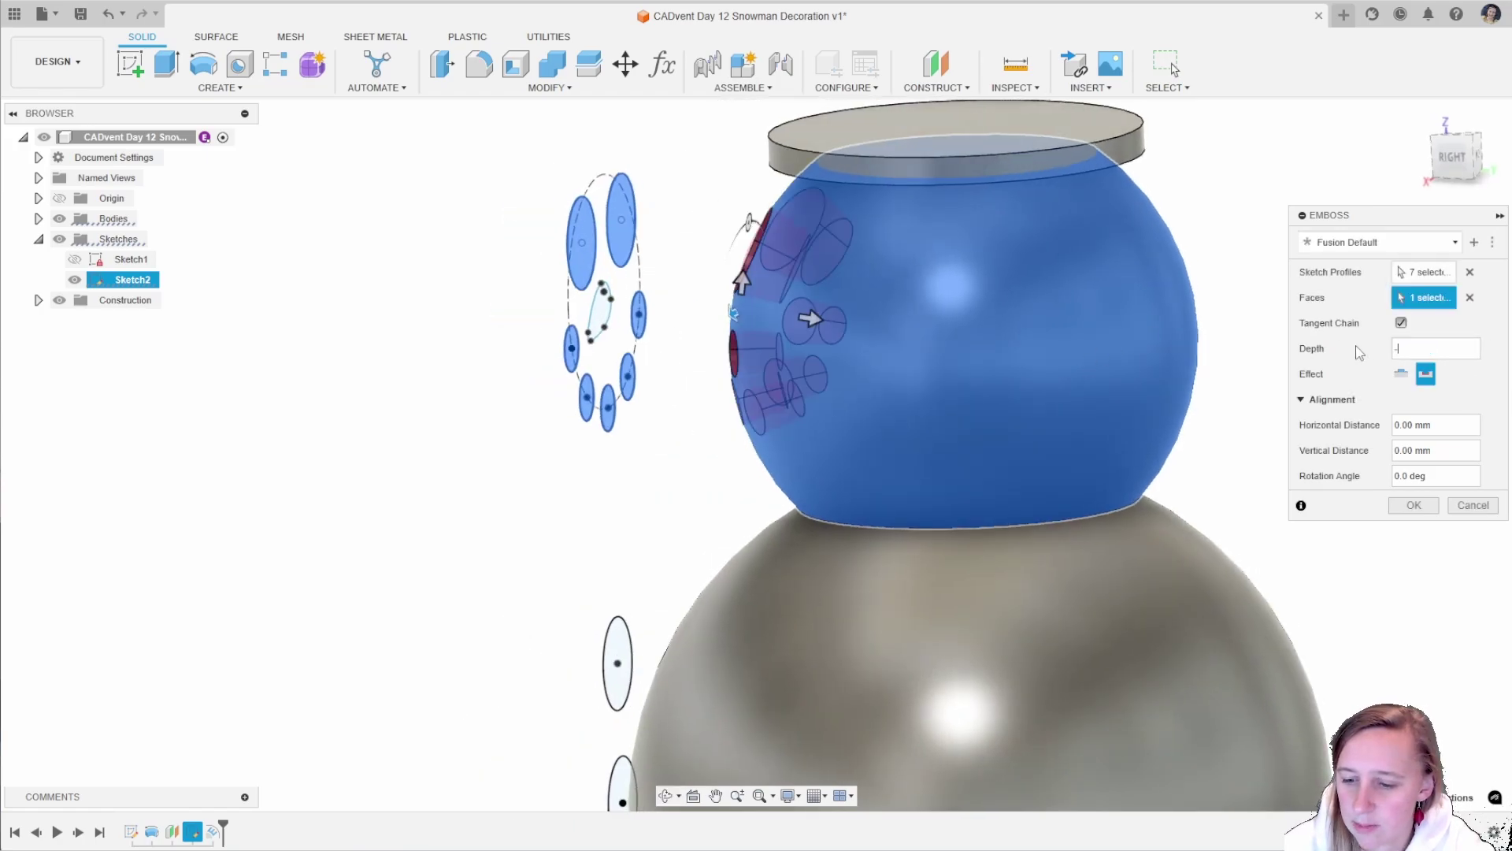
pyautogui.press('Return')
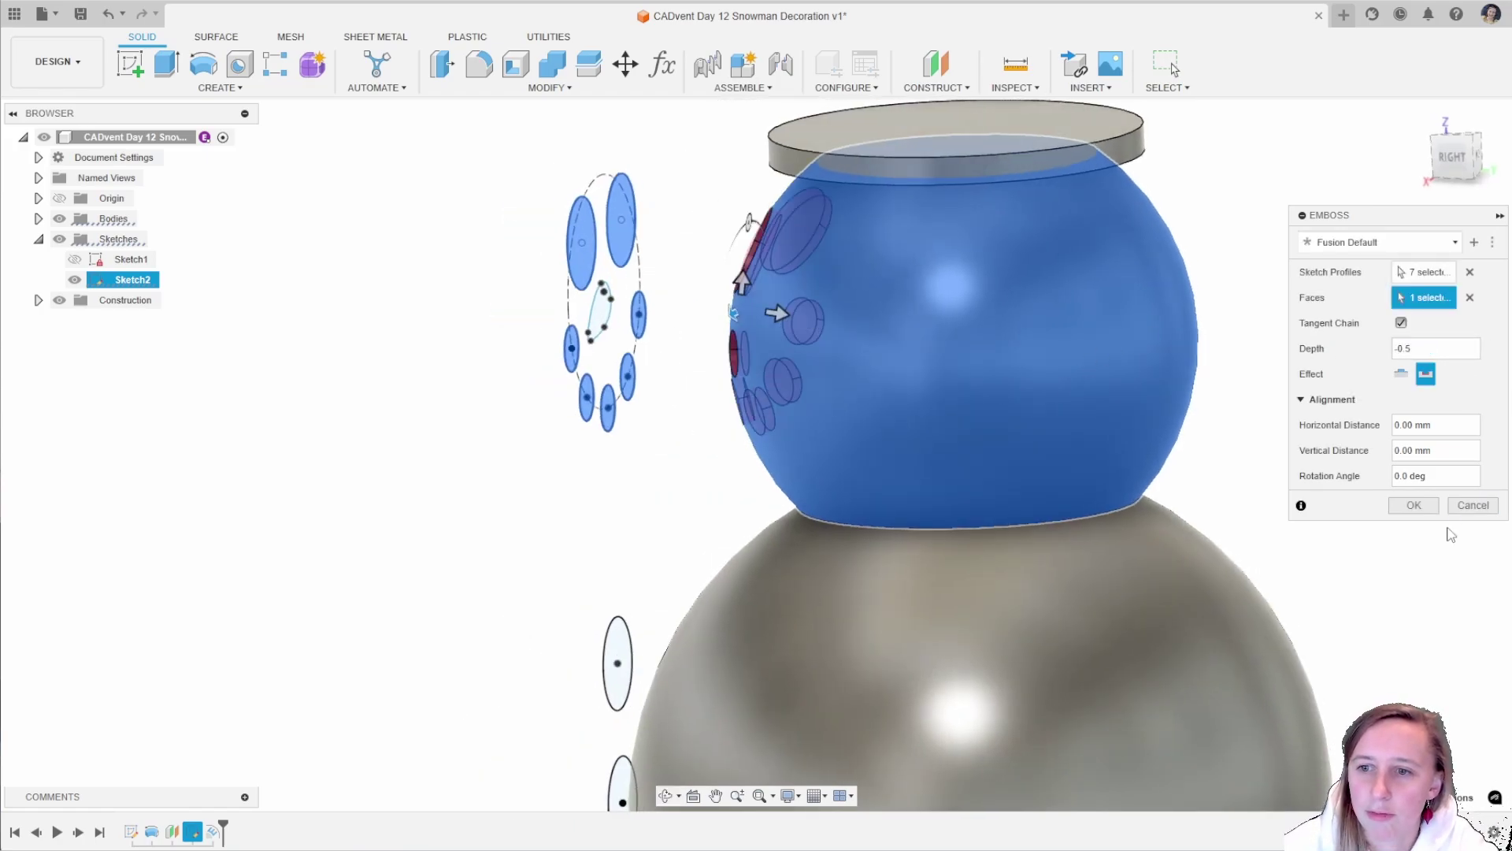
pyautogui.click(1413, 505)
# Emboss the nose profile outward from the head face with a depth of 1 mm.
pyautogui.keyDown('shift'); pyautogui.moveTo(1424, 515); pyautogui.dragTo(1069, 451, button='middle'); pyautogui.keyUp('shift')
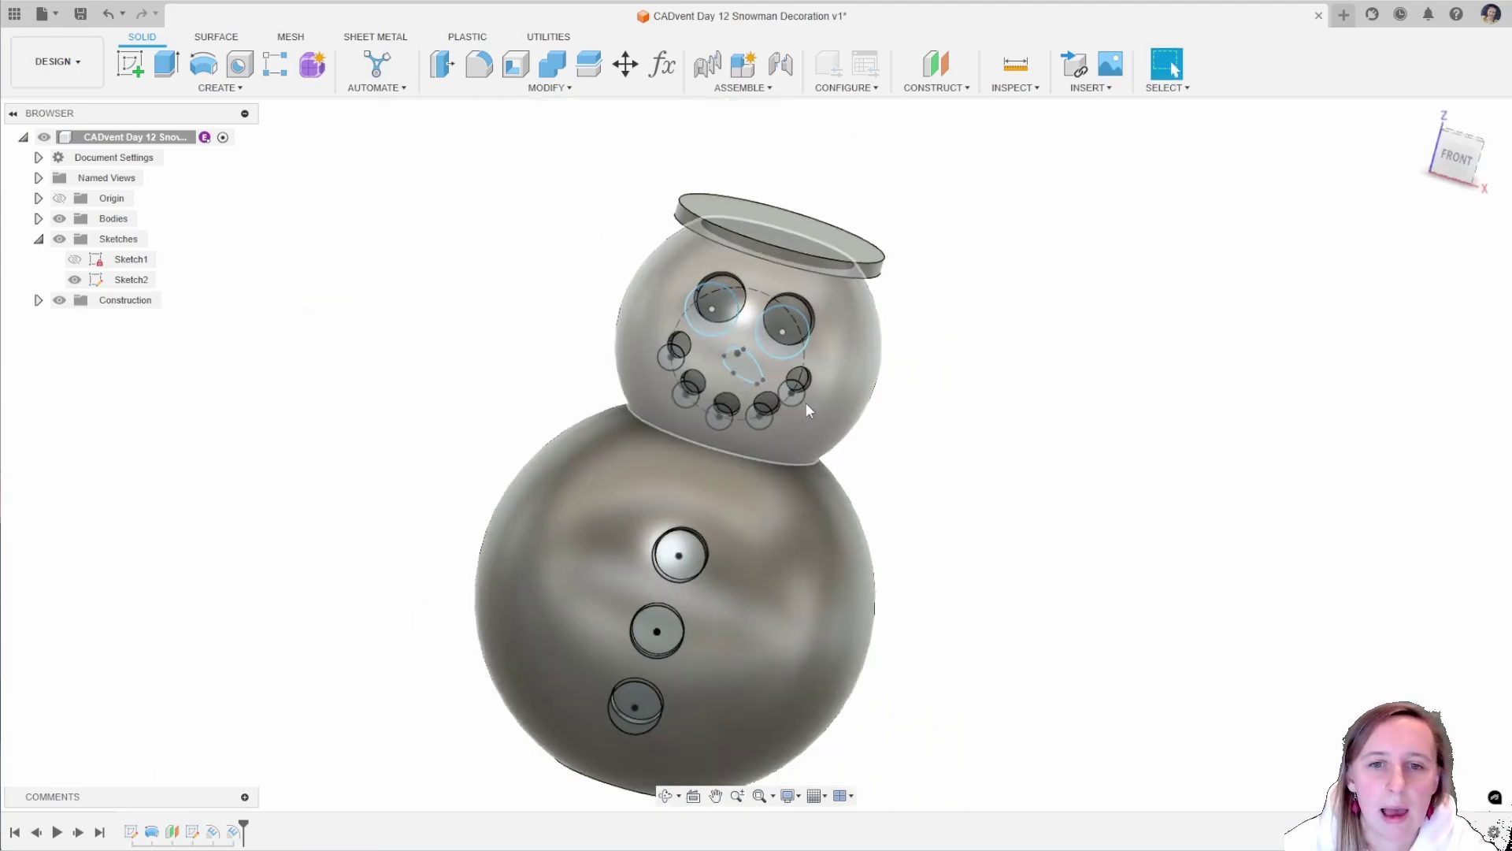
pyautogui.scroll(3, 819, 417)
pyautogui.click(220, 88)
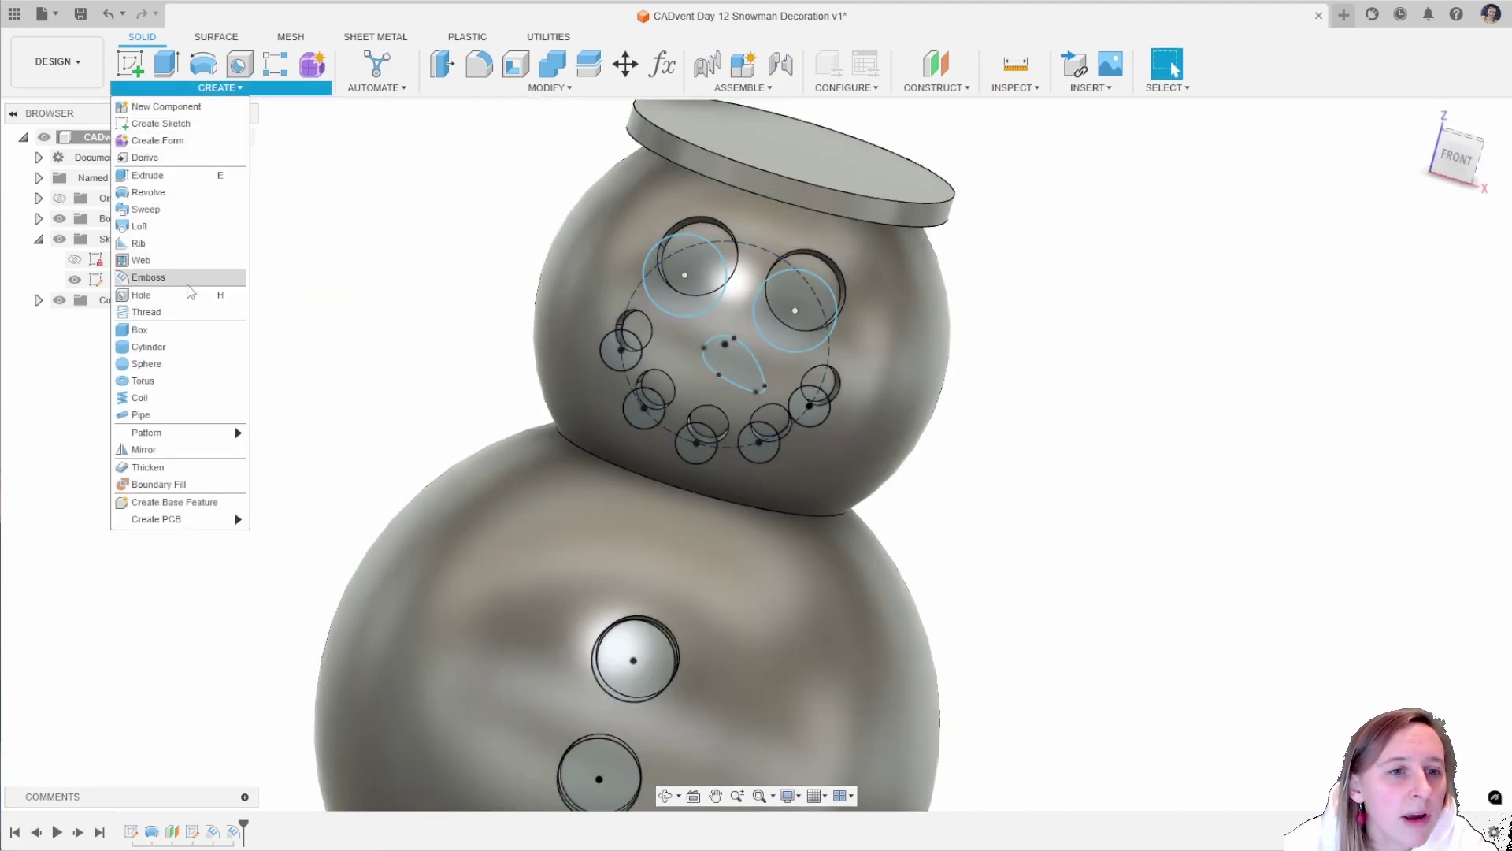
pyautogui.click(185, 279)
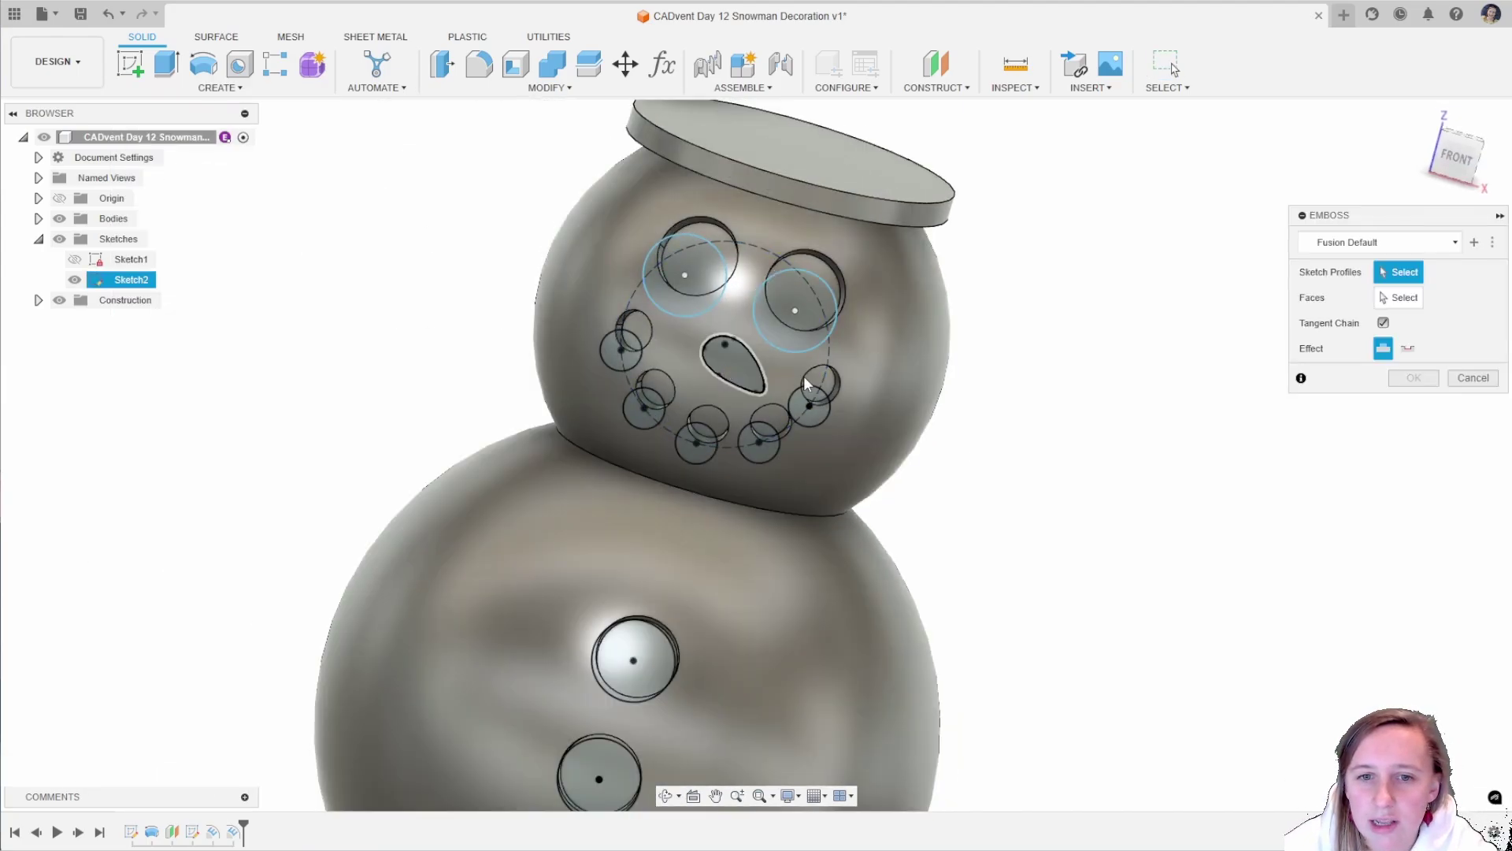
pyautogui.click(741, 374)
pyautogui.keyDown('shift'); pyautogui.moveTo(1107, 344); pyautogui.dragTo(1053, 344, button='middle'); pyautogui.keyUp('shift')
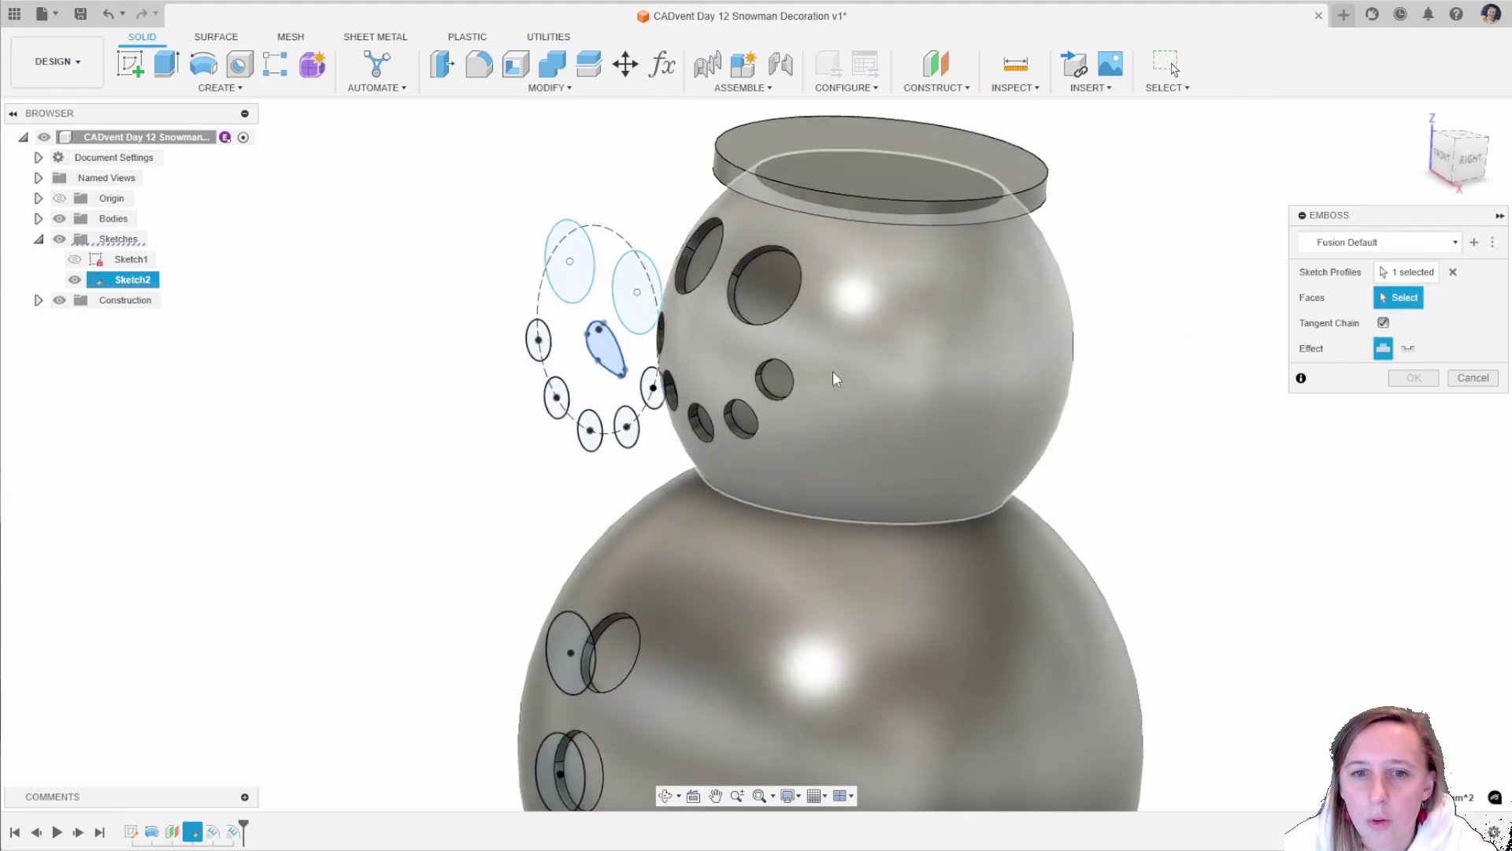
pyautogui.click(840, 381)
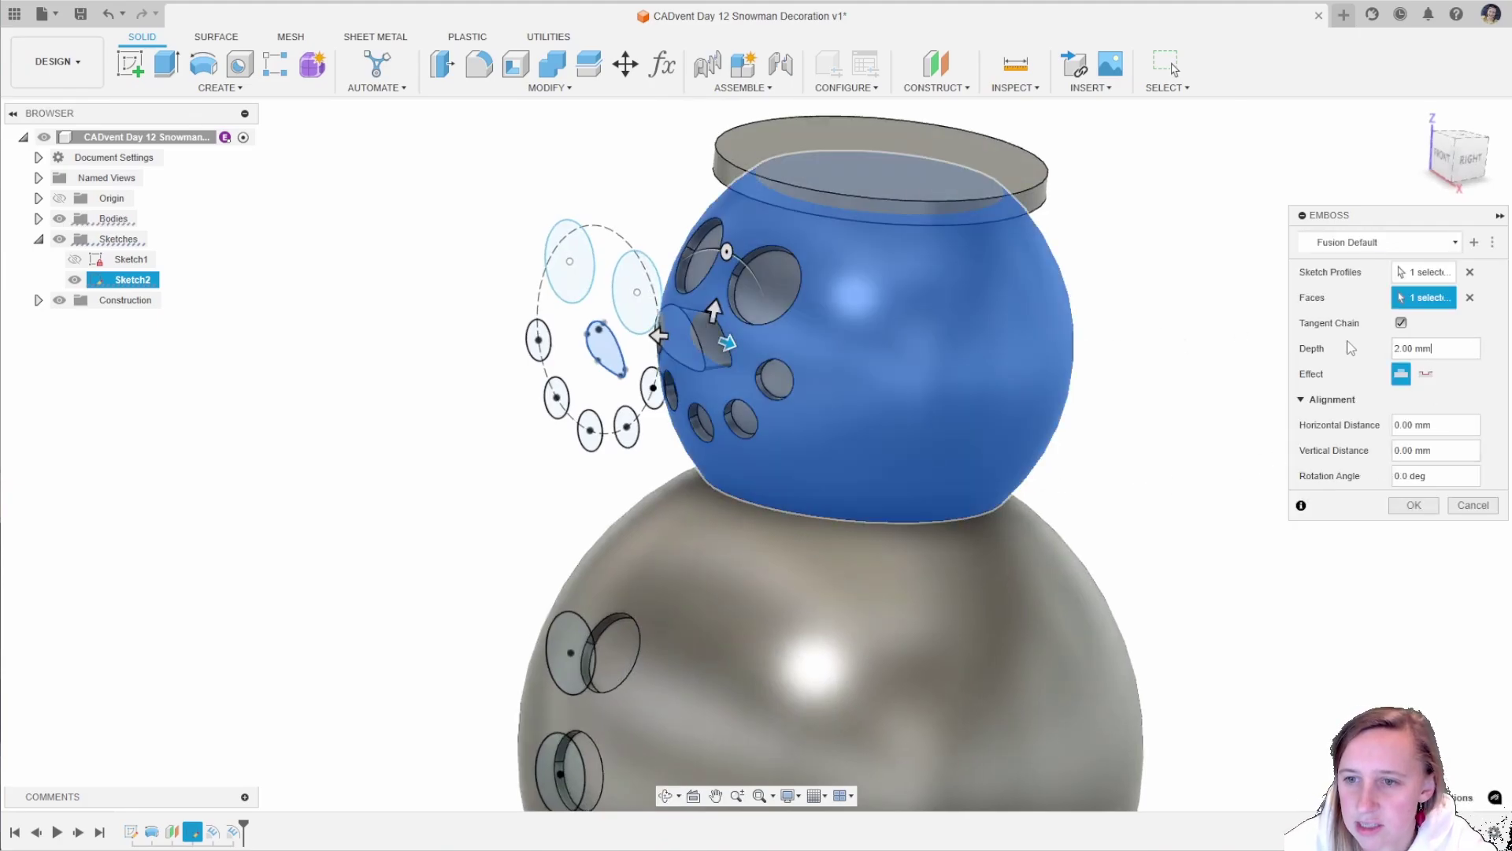
pyautogui.moveTo(1427, 347); pyautogui.dragTo(1383, 356)
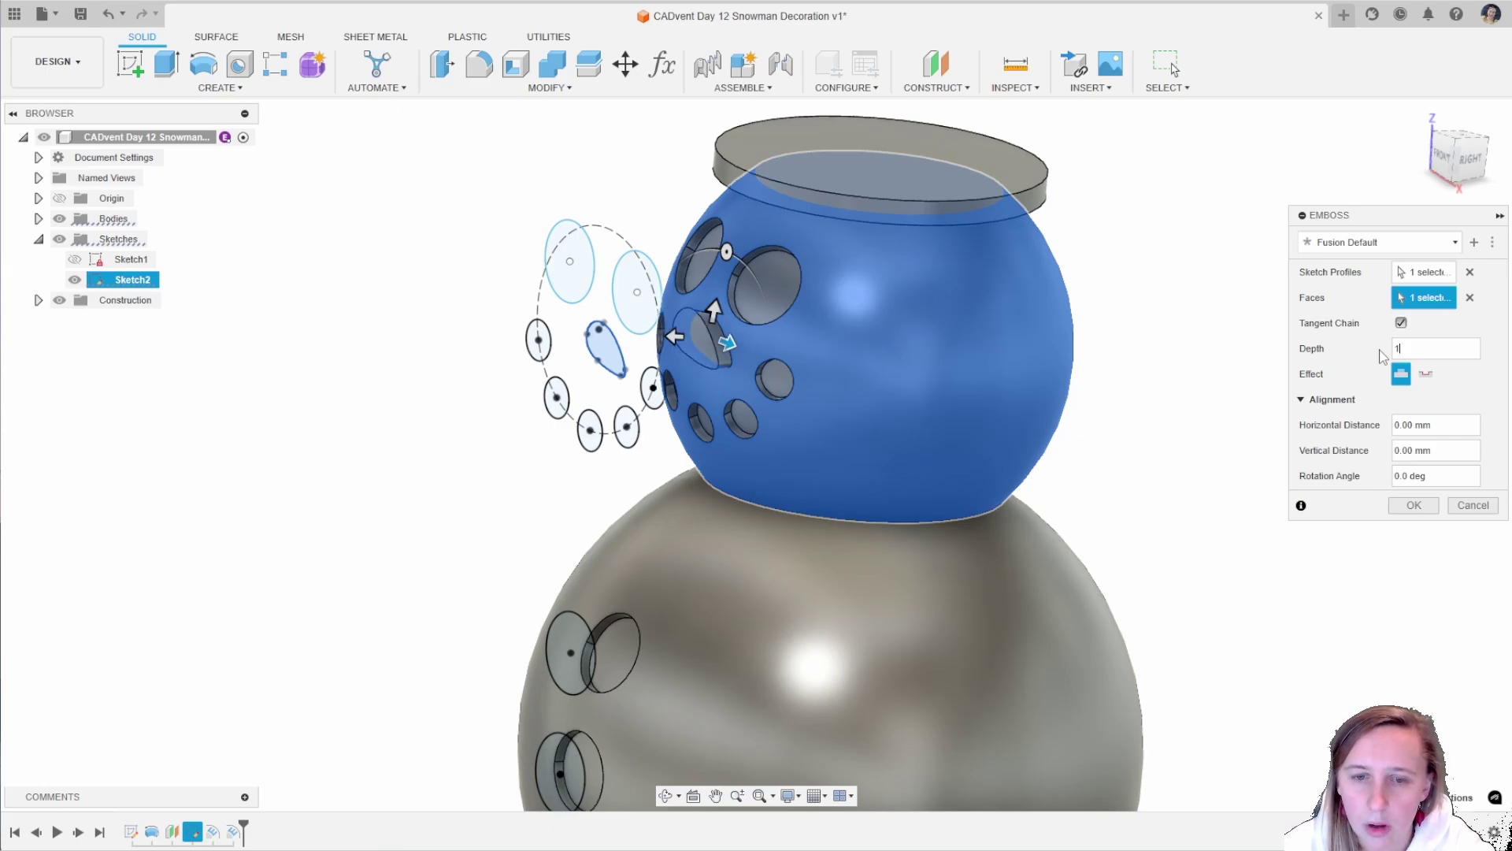
pyautogui.click(1413, 505)
# Hide Sketch2 so only the embossed snowman bodies are shown.
pyautogui.keyDown('shift'); pyautogui.moveTo(1179, 469); pyautogui.dragTo(1133, 476, button='middle'); pyautogui.keyUp('shift')
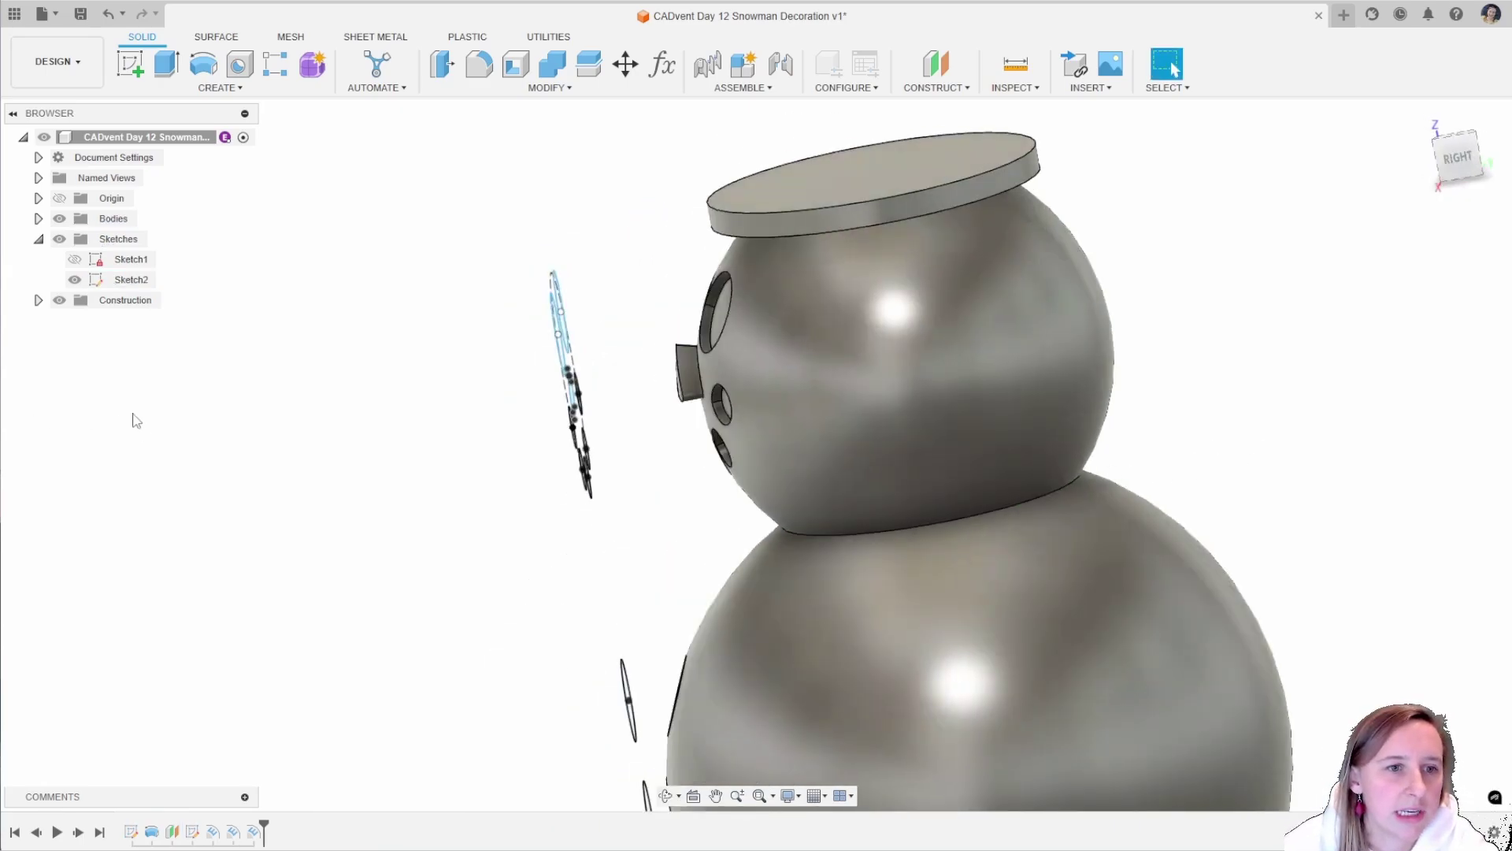
pyautogui.click(74, 280)
pyautogui.keyDown('shift'); pyautogui.moveTo(293, 463); pyautogui.dragTo(468, 453, button='middle'); pyautogui.keyUp('shift')
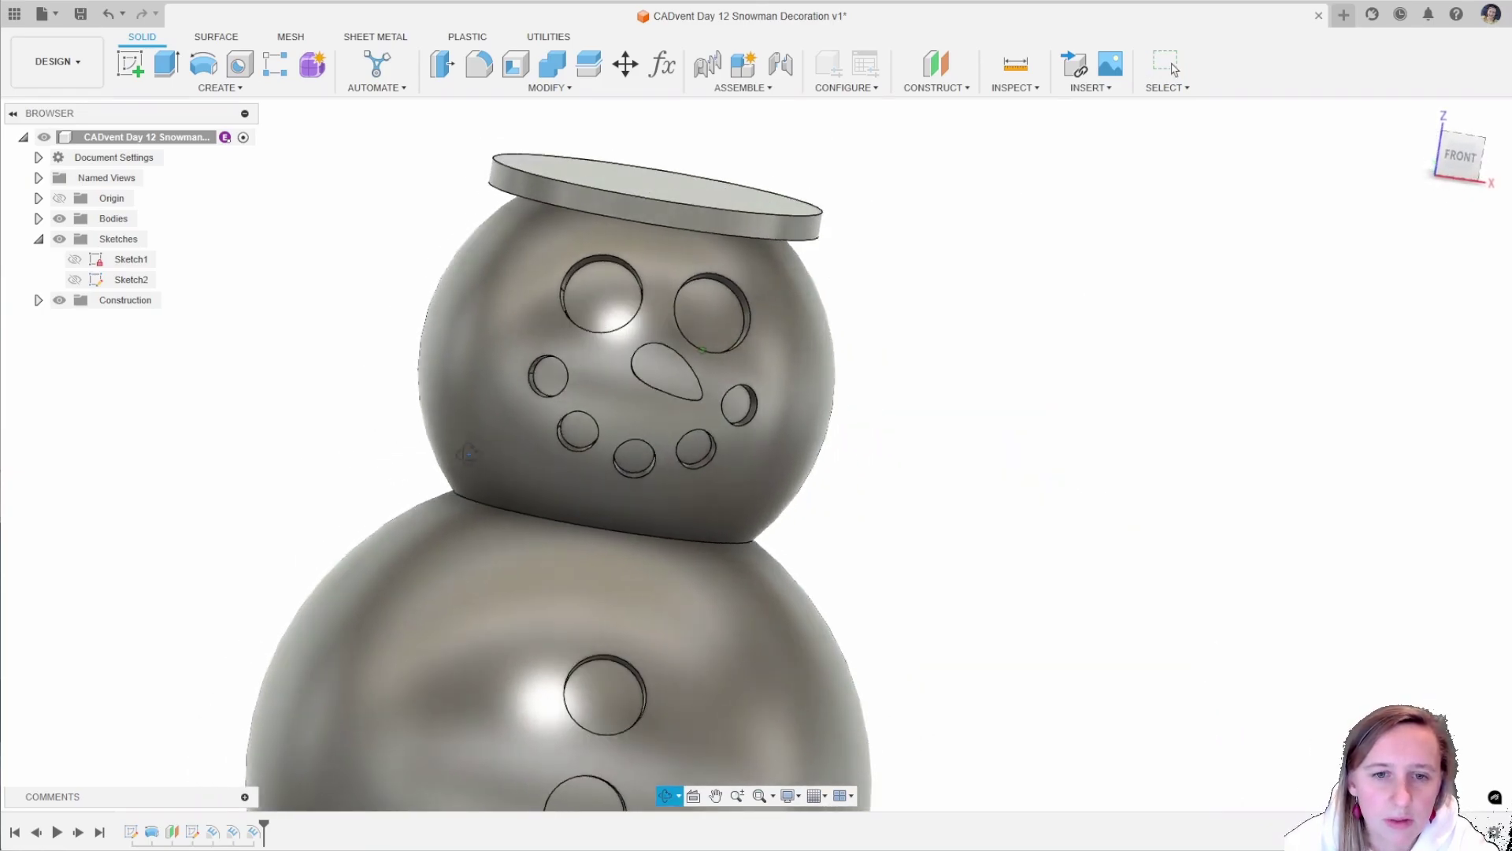
pyautogui.scroll(-5, 468, 453)
pyautogui.scroll(6, 877, 408)
pyautogui.press('Escape')
# Fillet the outer and base edges of the raised nose with a 0.15 mm radius.
pyautogui.keyDown('shift'); pyautogui.moveTo(877, 408); pyautogui.dragTo(715, 327, button='middle'); pyautogui.keyUp('shift')
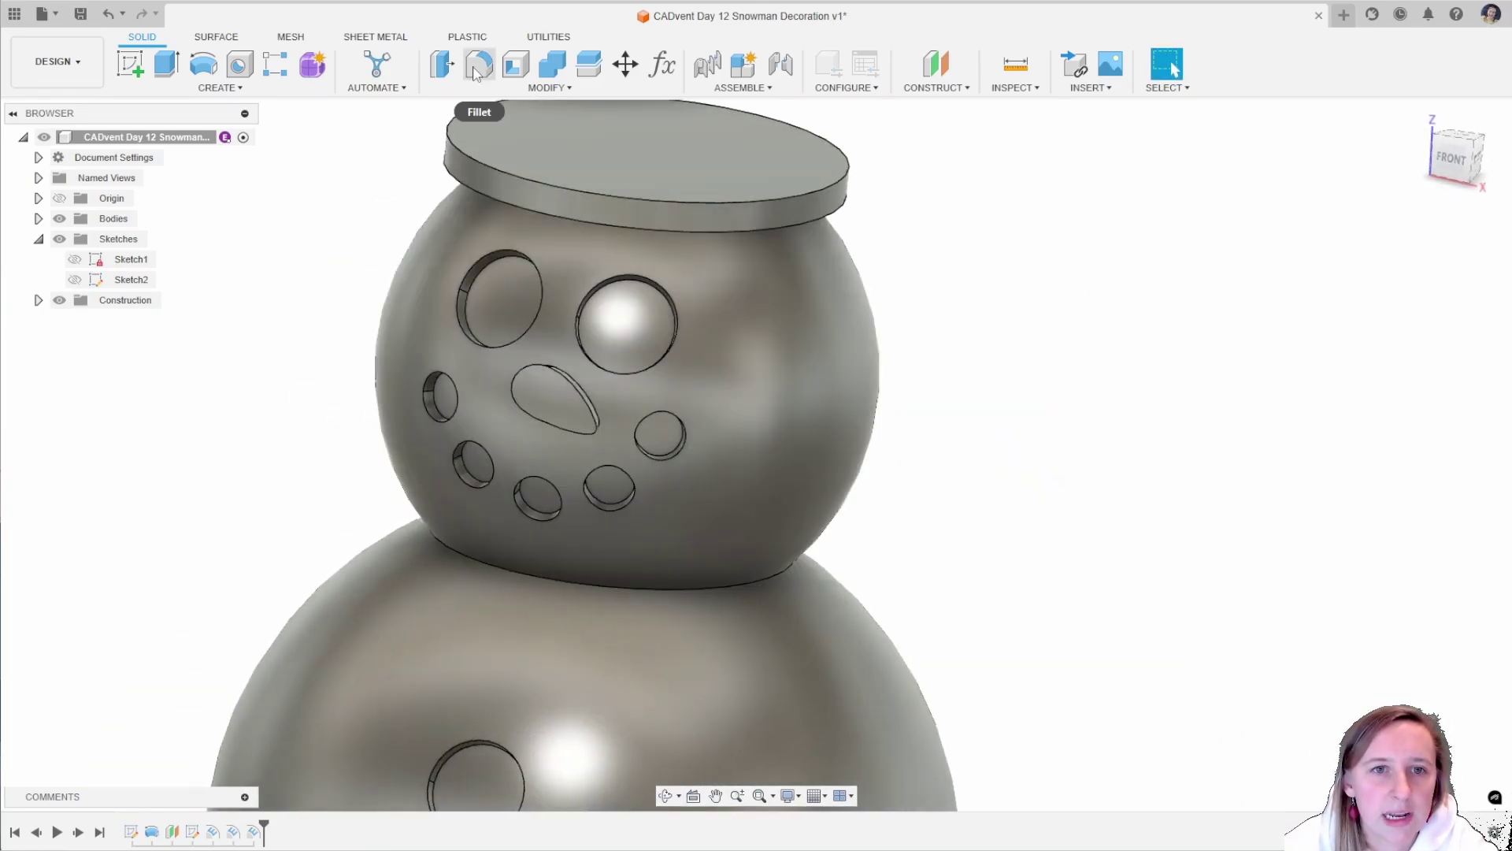
pyautogui.click(476, 69)
pyautogui.keyDown('shift'); pyautogui.moveTo(708, 409); pyautogui.dragTo(666, 396, button='middle'); pyautogui.keyUp('shift')
pyautogui.click(605, 411)
pyautogui.click(603, 368)
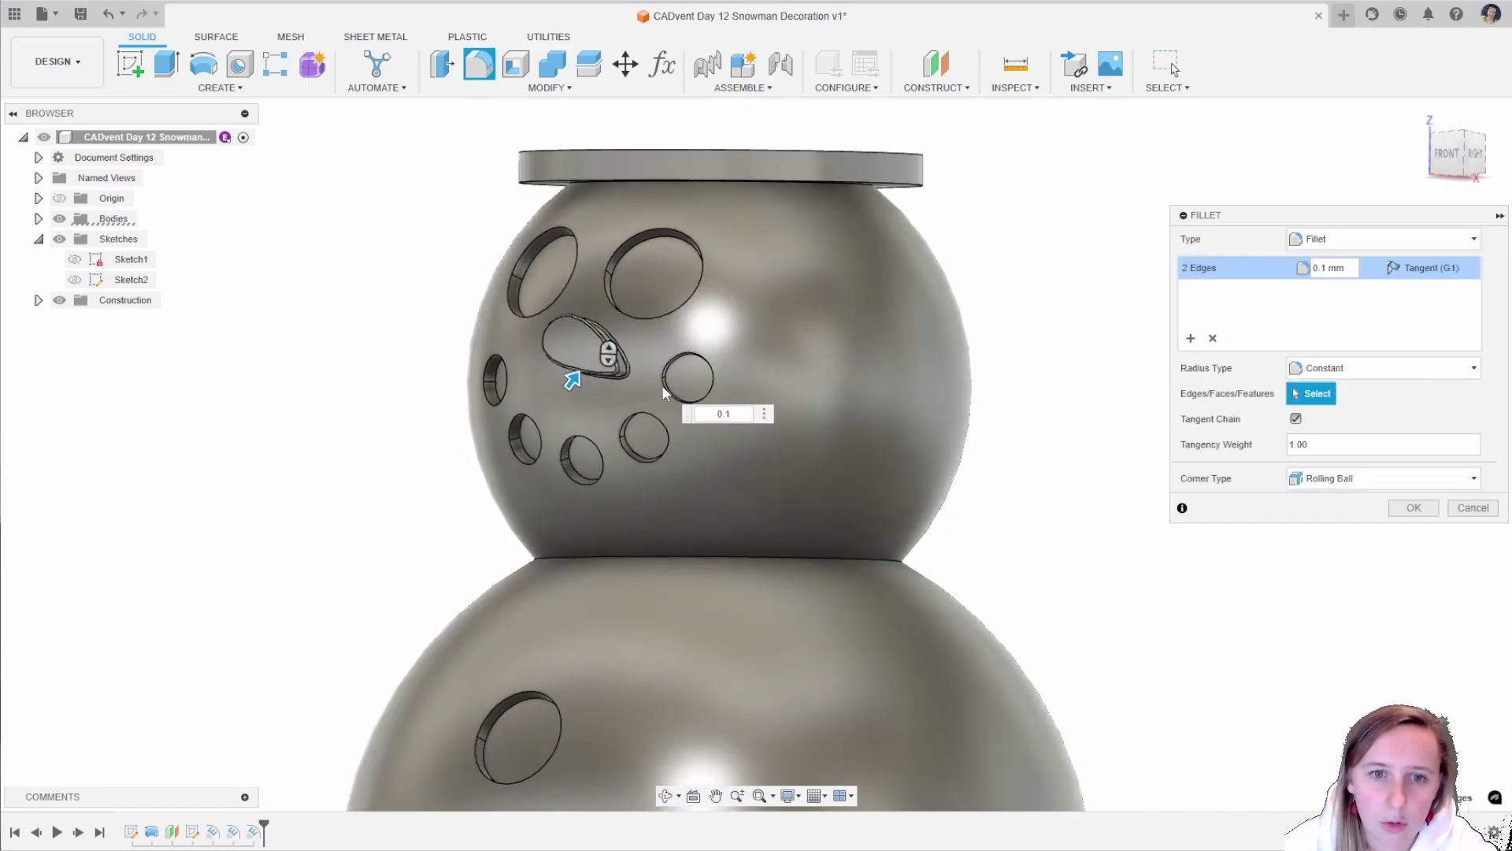
pyautogui.press('BackSpace')
pyautogui.press('BackSpace')
pyautogui.write('.2')
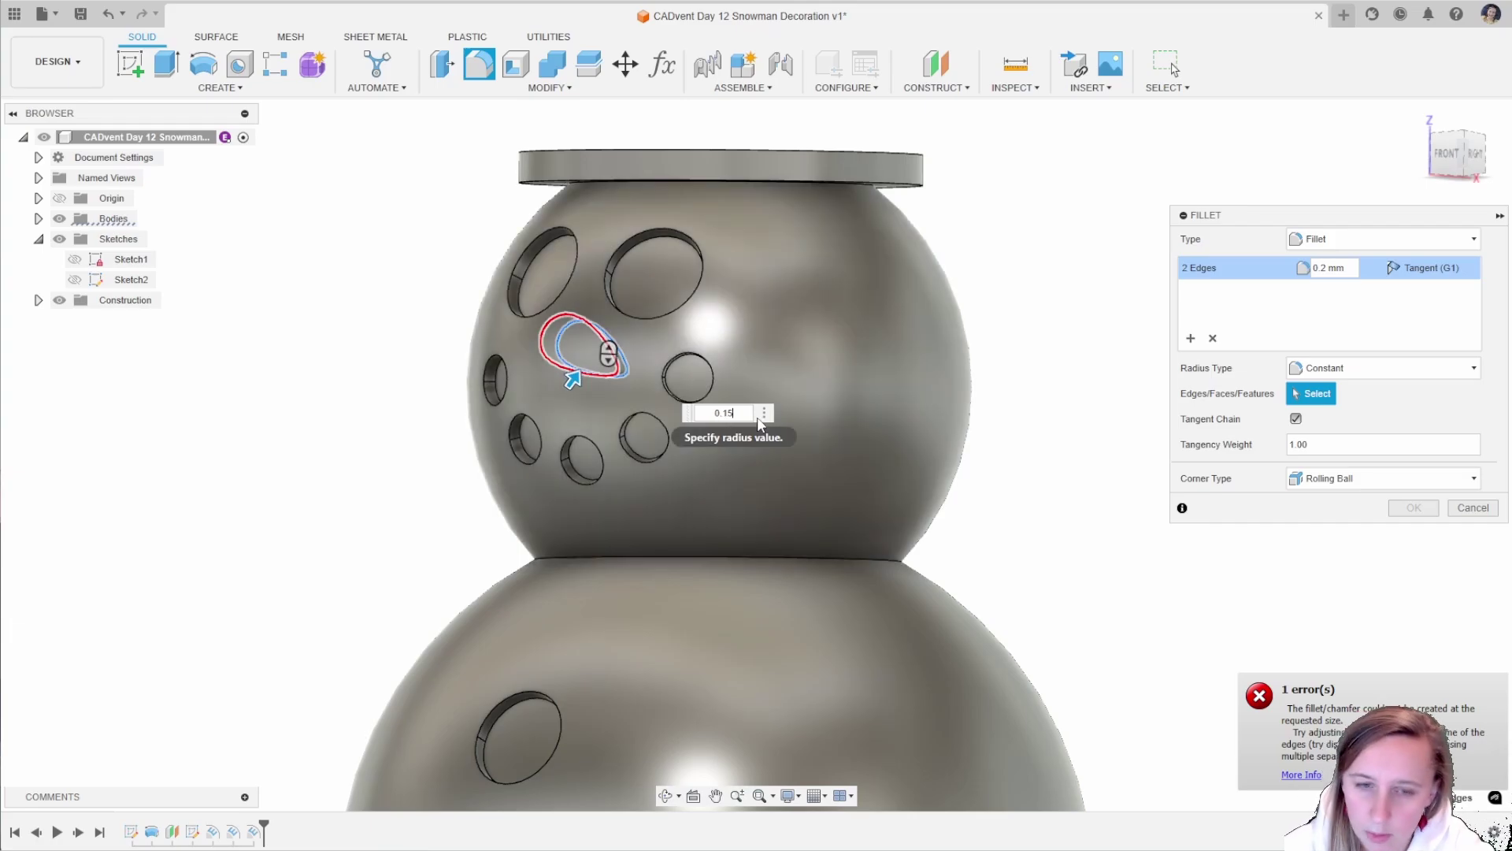
pyautogui.click(1414, 507)
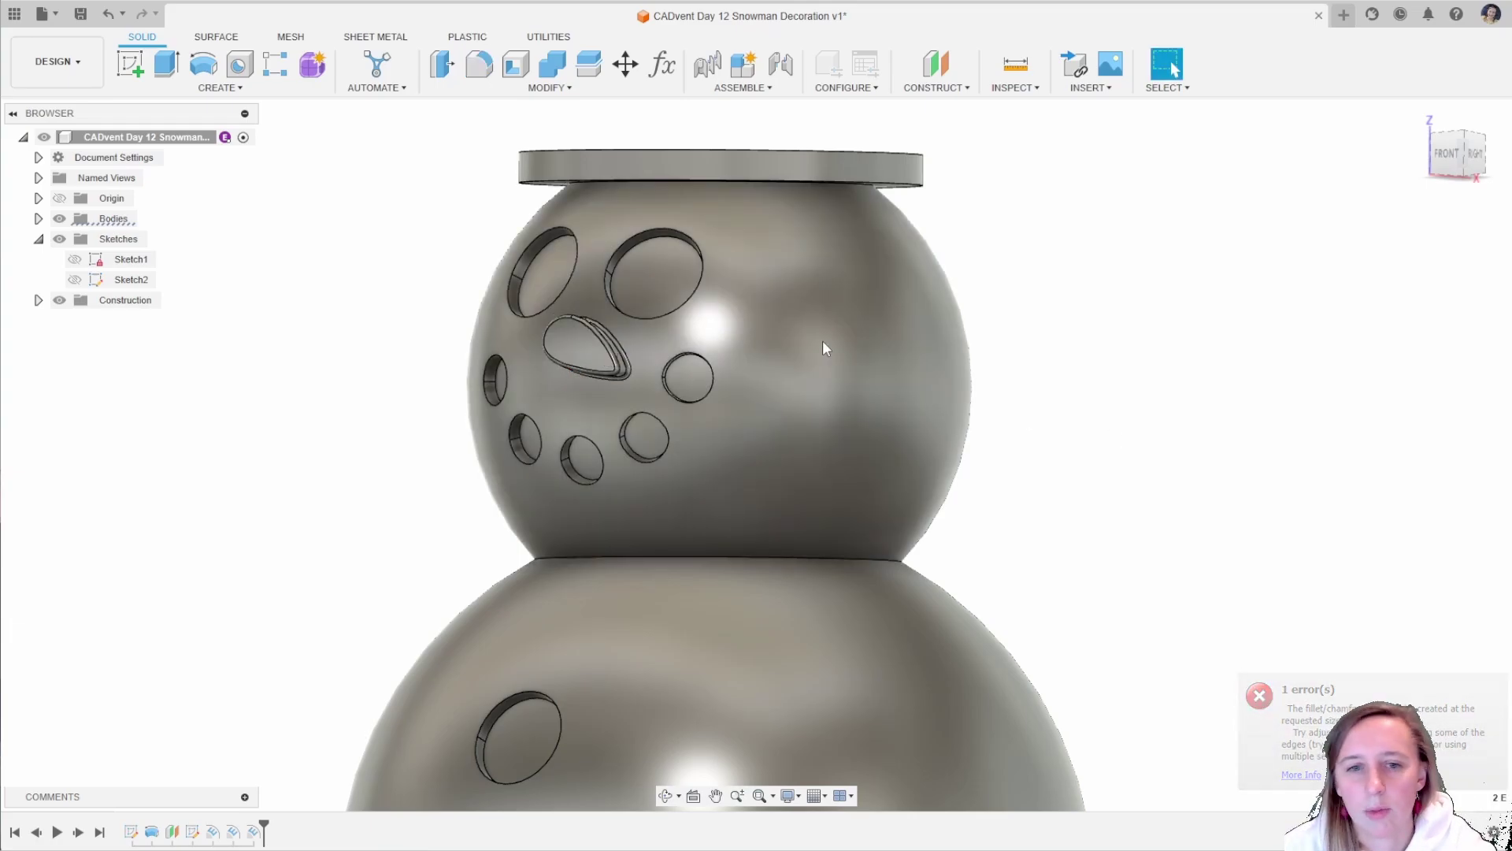
# Sketch an 11 mm diameter circle on the top face of the hat brim, centred on the origin.
pyautogui.scroll(-5, 821, 348)
pyautogui.keyDown('shift'); pyautogui.moveTo(961, 361); pyautogui.dragTo(707, 248, button='middle'); pyautogui.keyUp('shift')
pyautogui.scroll(-2, 707, 248)
pyautogui.keyDown('shift'); pyautogui.moveTo(1232, 429); pyautogui.dragTo(1187, 391, button='middle'); pyautogui.keyUp('shift')
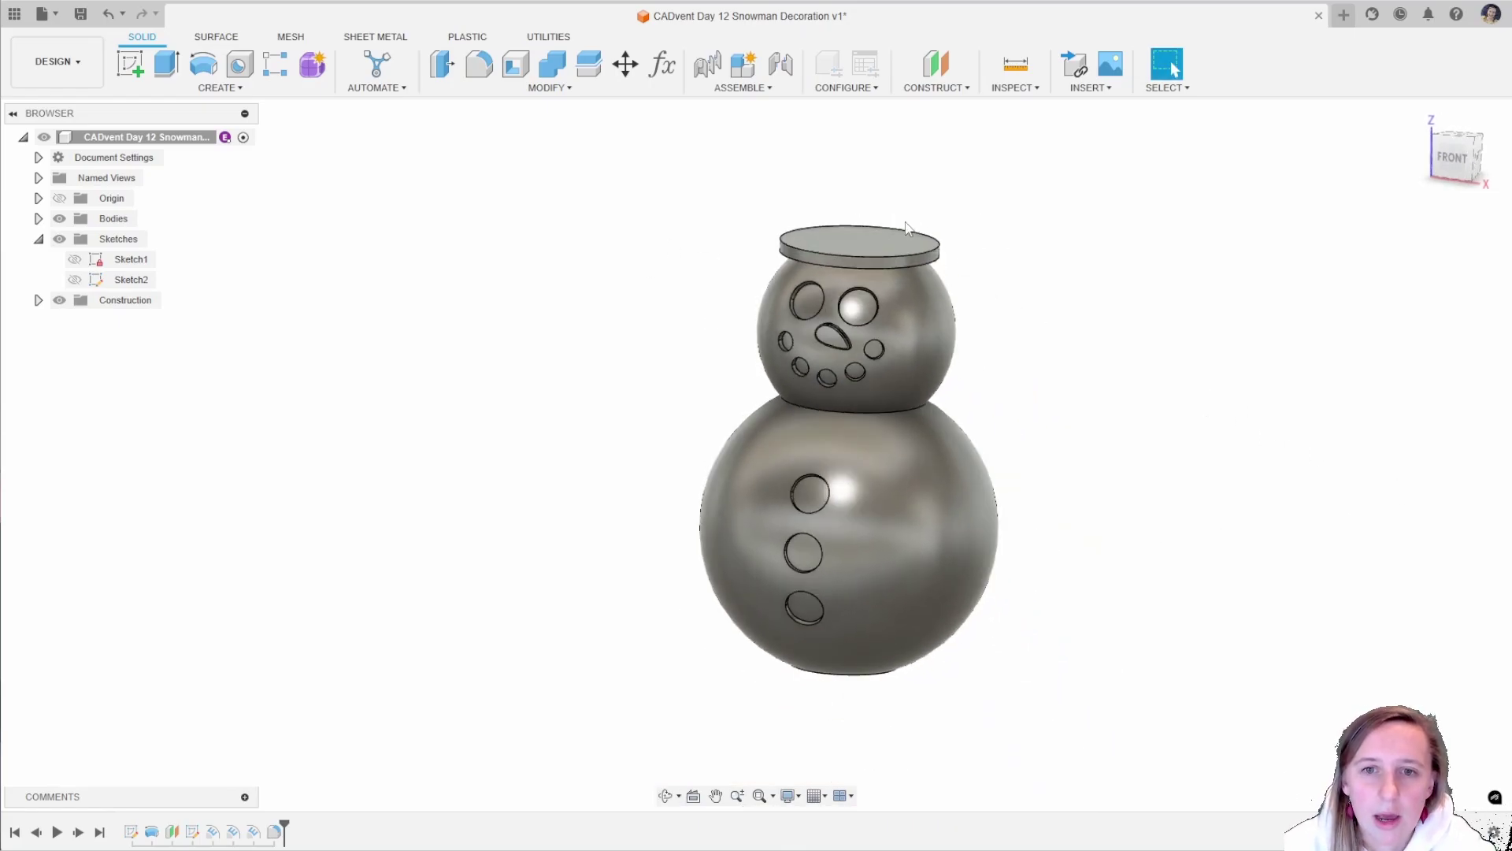
pyautogui.click(132, 65)
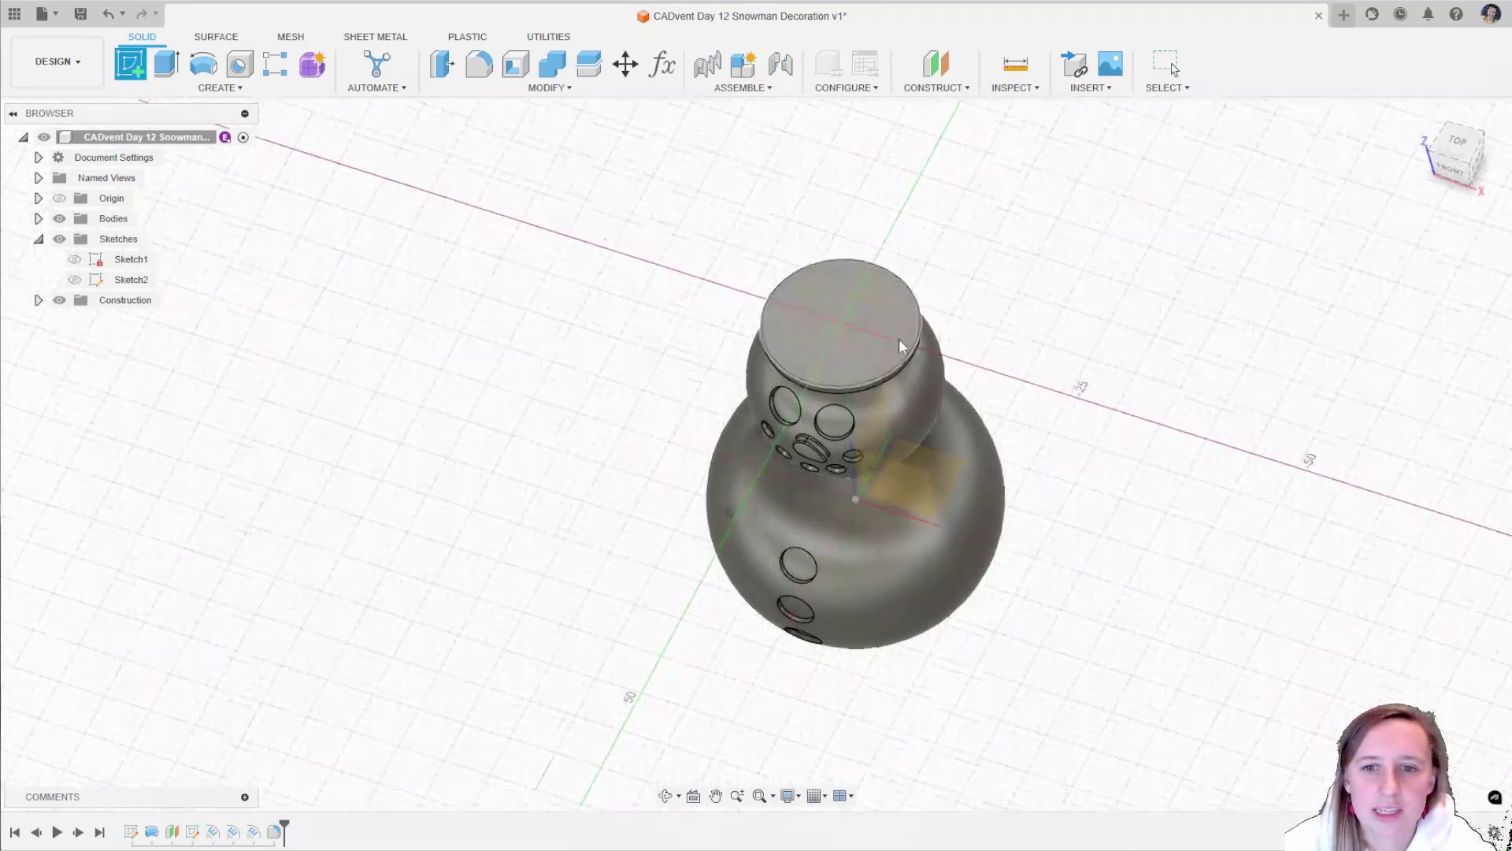
pyautogui.click(900, 338)
pyautogui.scroll(3, 797, 483)
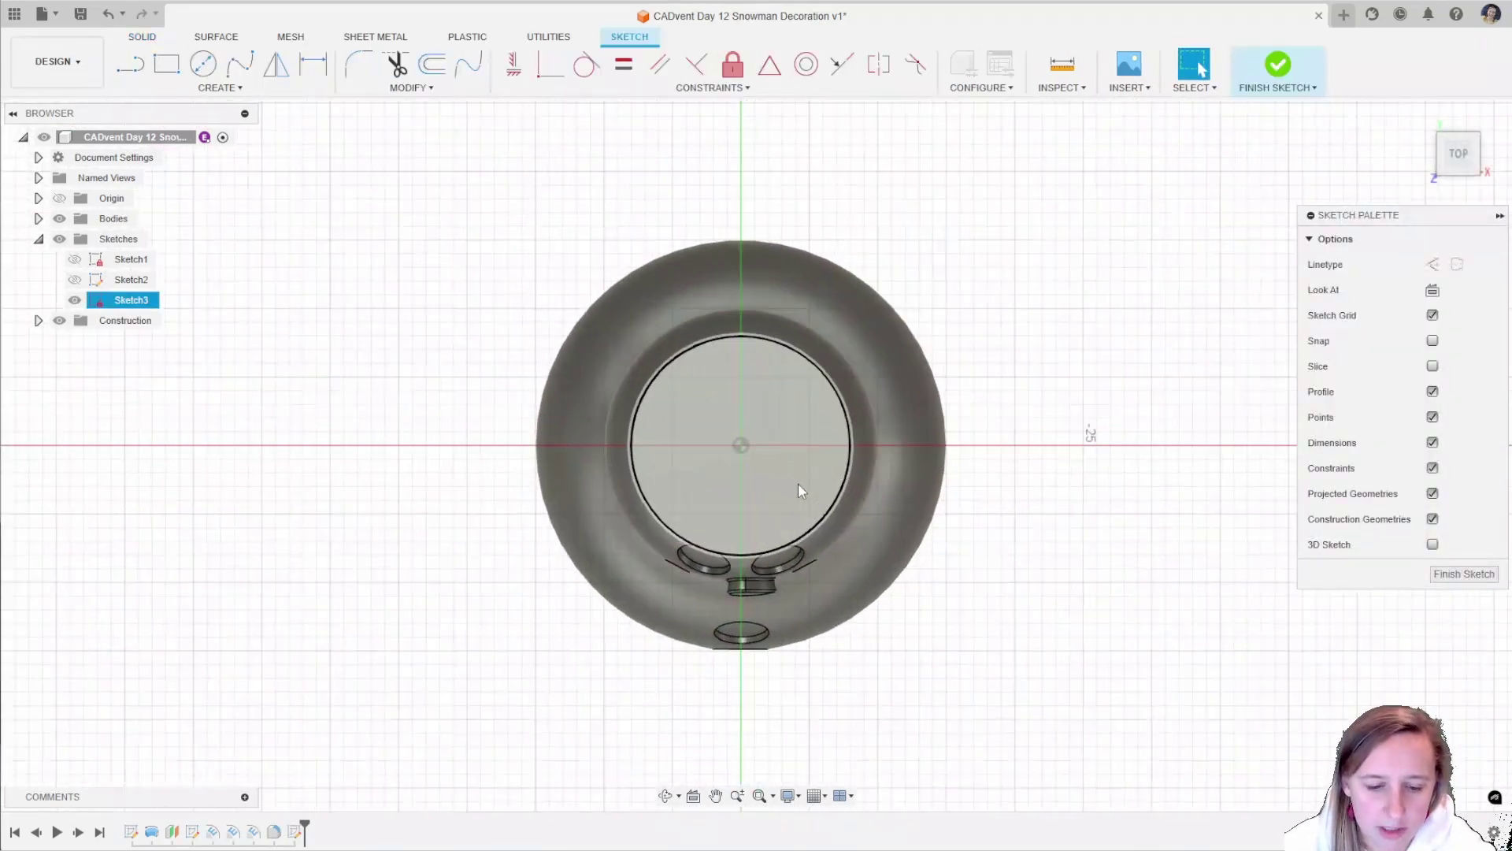
pyautogui.press('c')
pyautogui.click(727, 436)
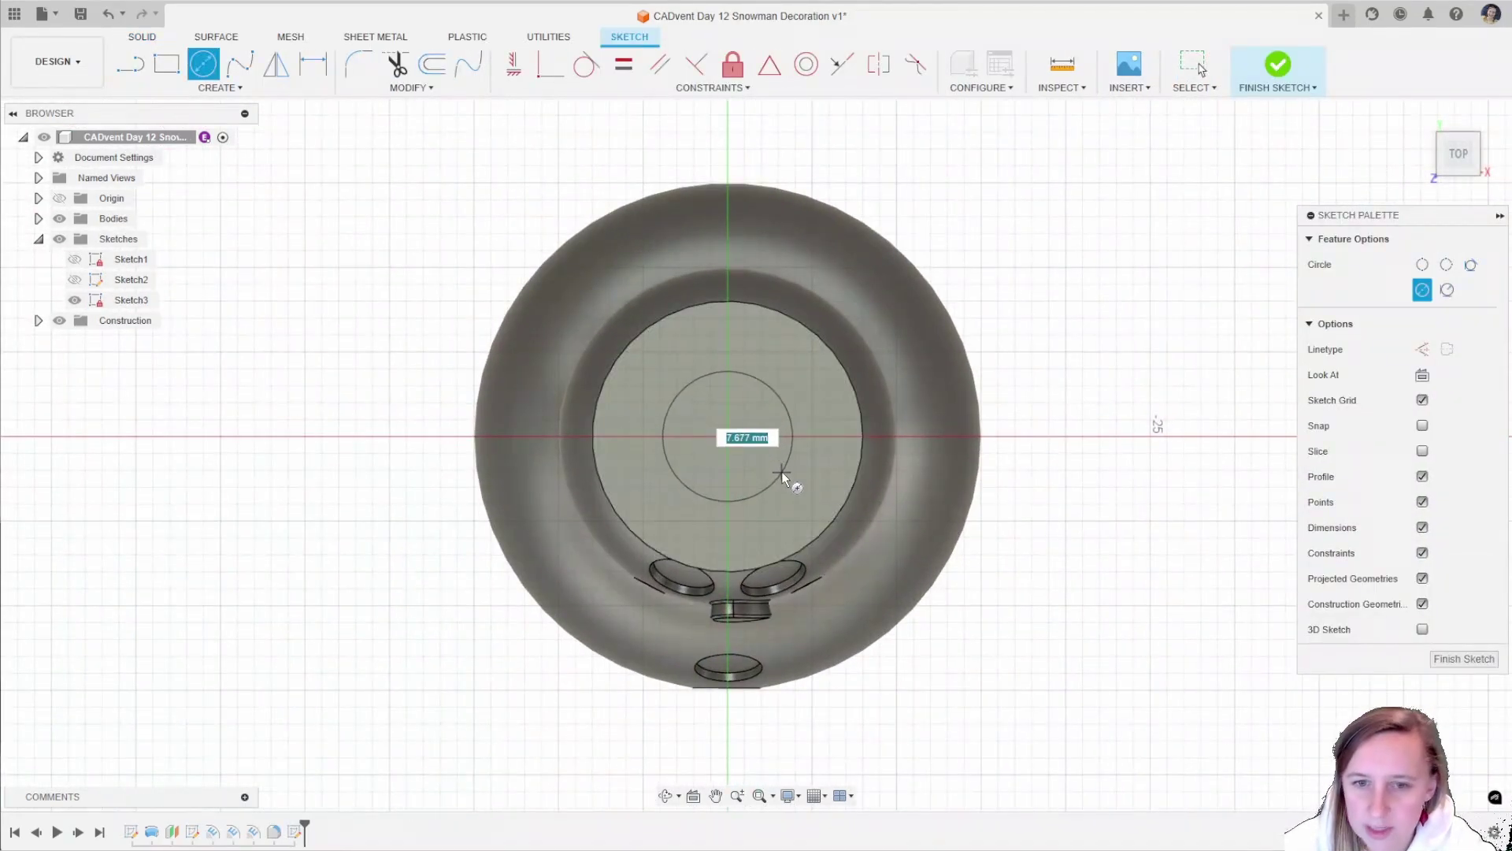
pyautogui.write('10')
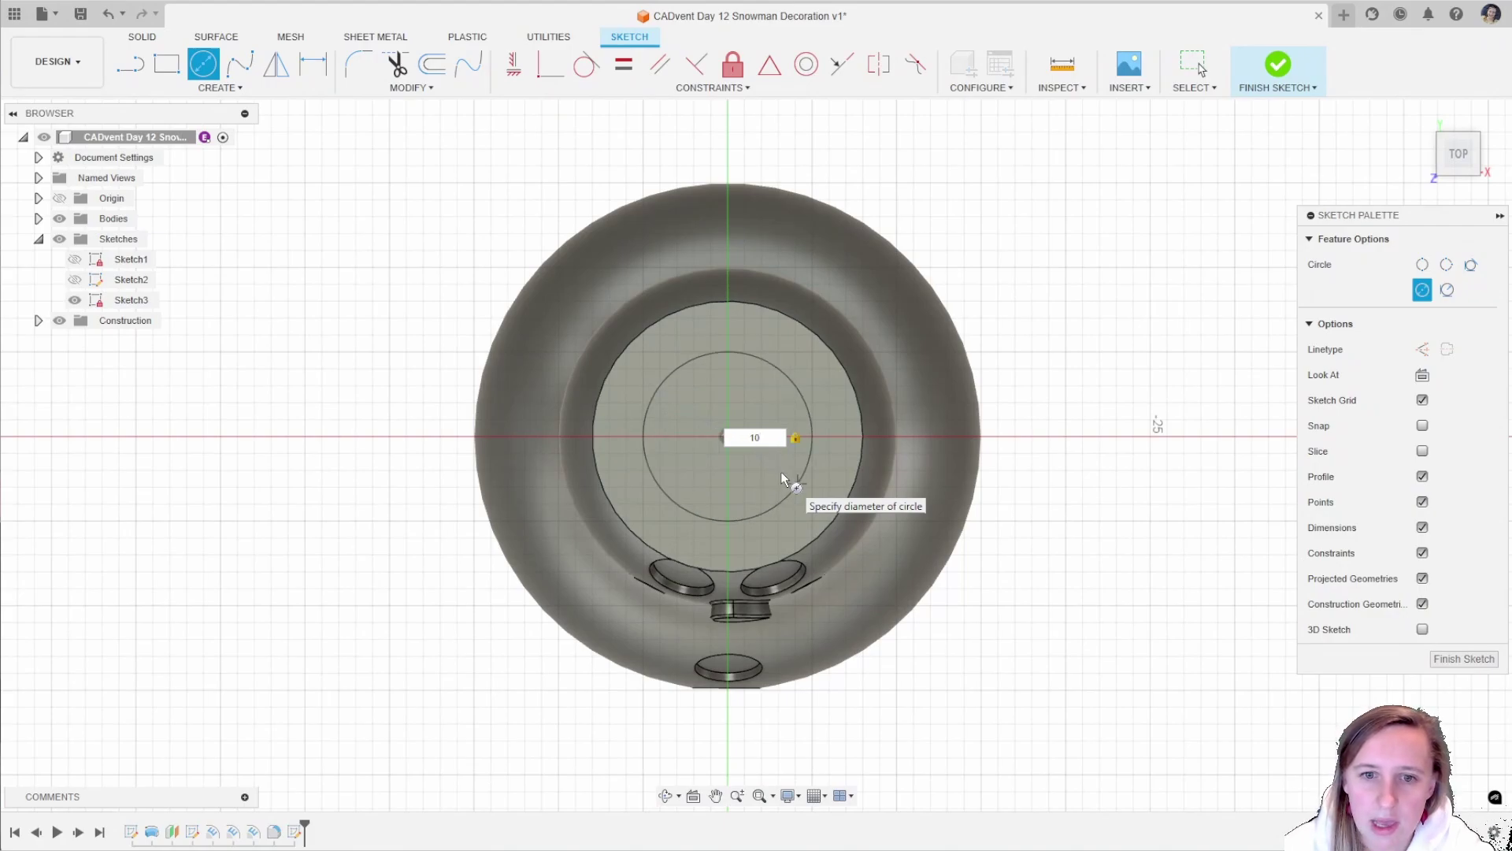
pyautogui.write('1')
pyautogui.press('Return')
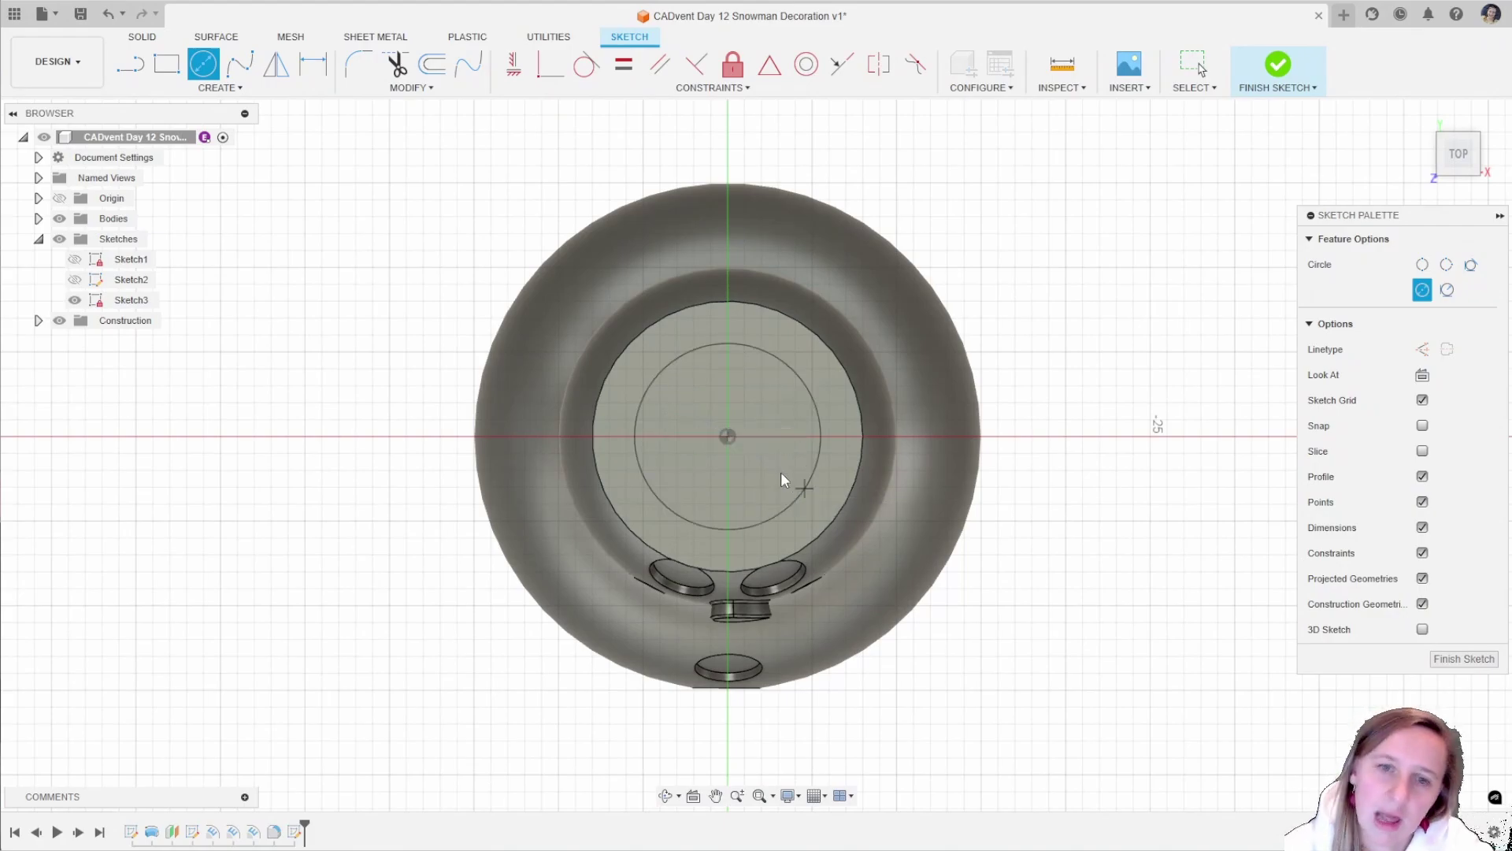
pyautogui.press('Escape')
# Finish the sketch and extrude the circle 6 mm upward from the brim as a joined hat crown.
pyautogui.keyDown('shift'); pyautogui.moveTo(781, 471); pyautogui.dragTo(1208, 124, button='middle'); pyautogui.keyUp('shift')
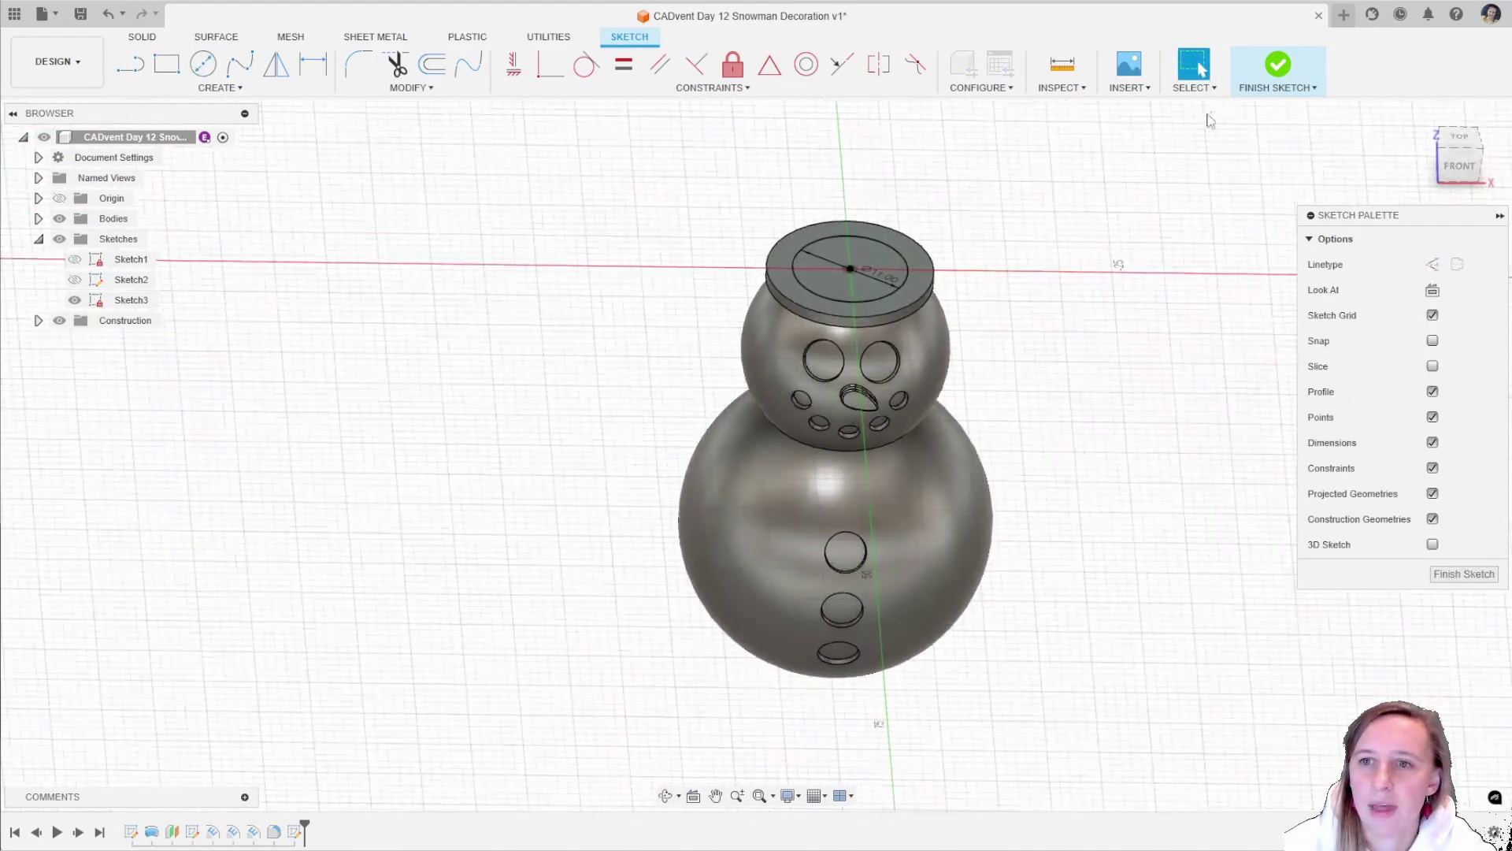
pyautogui.click(1277, 67)
pyautogui.click(167, 63)
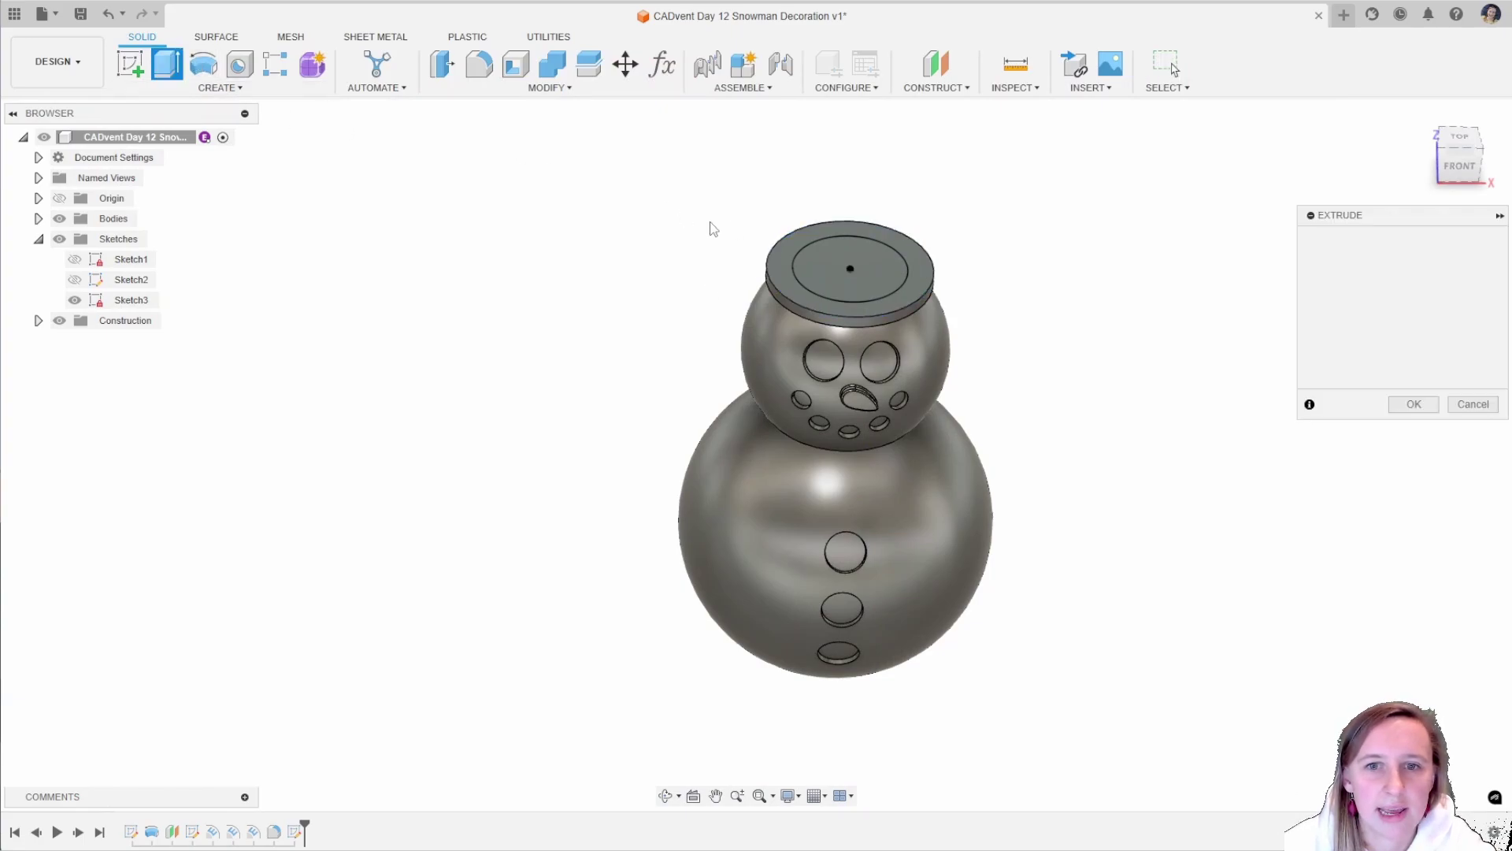
pyautogui.click(821, 267)
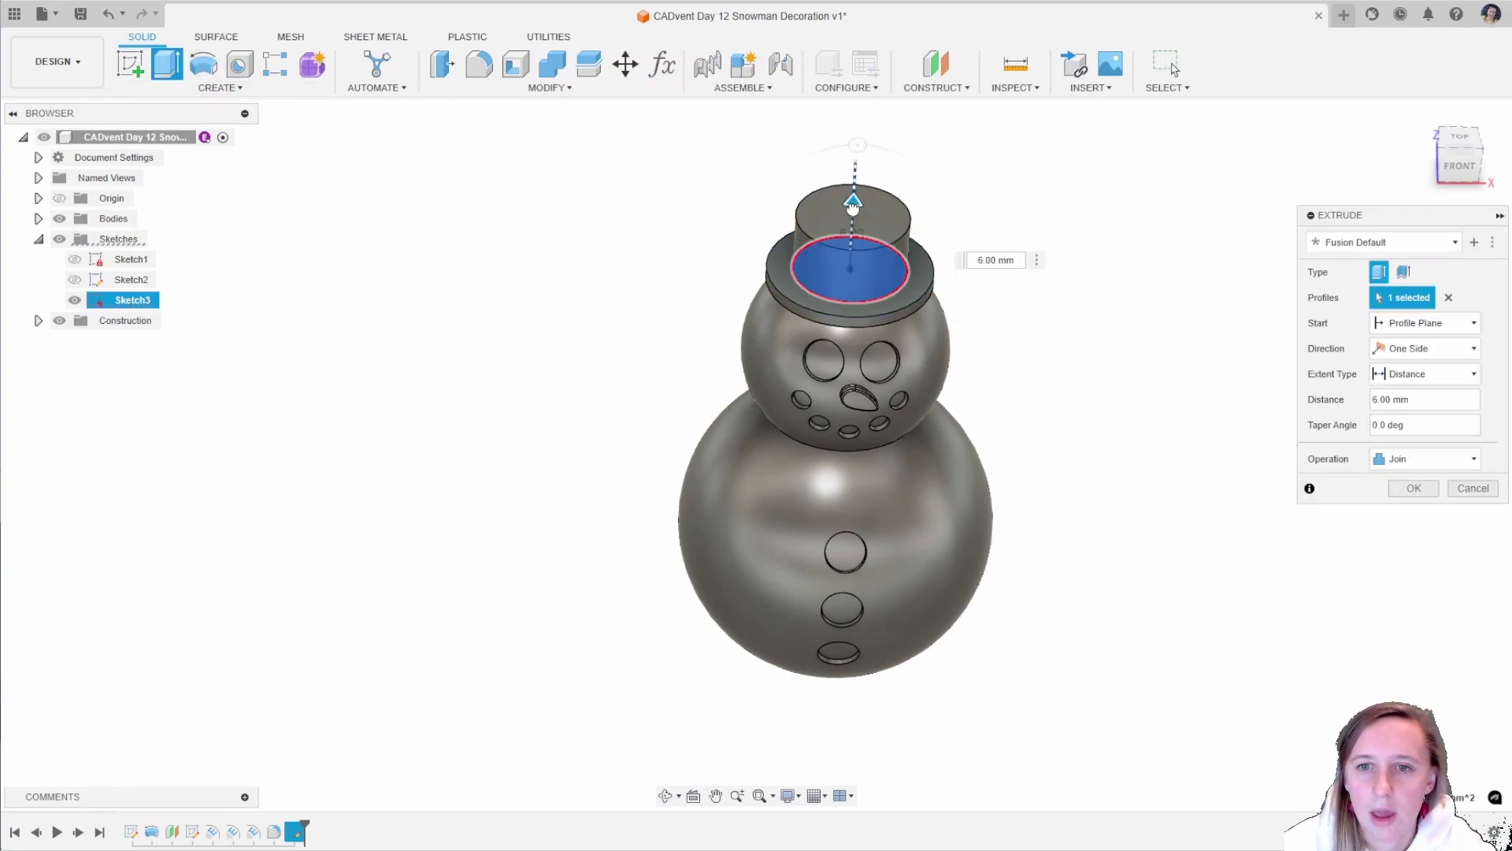
pyautogui.click(1414, 488)
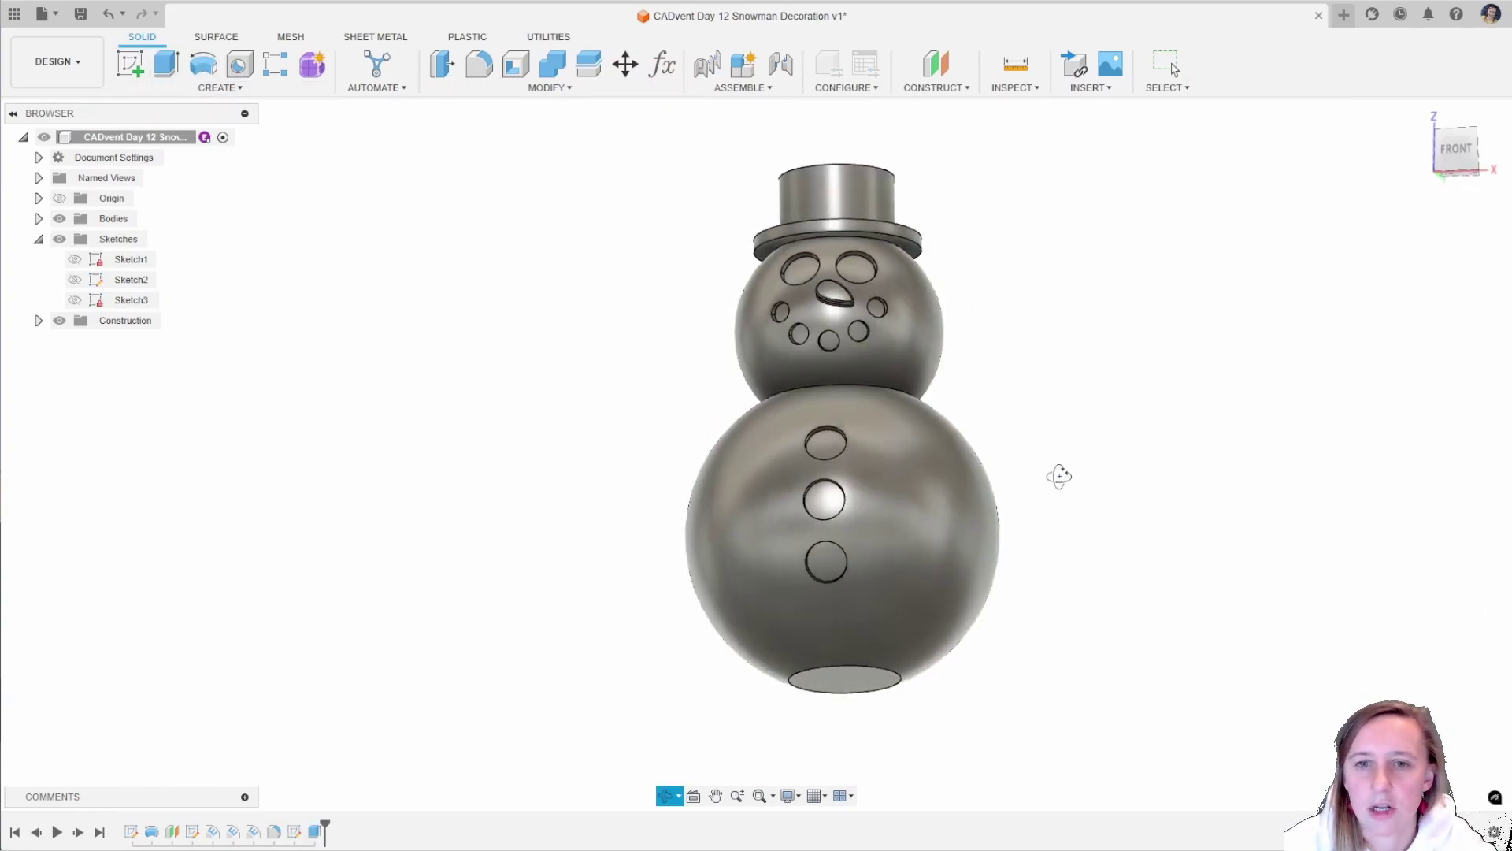
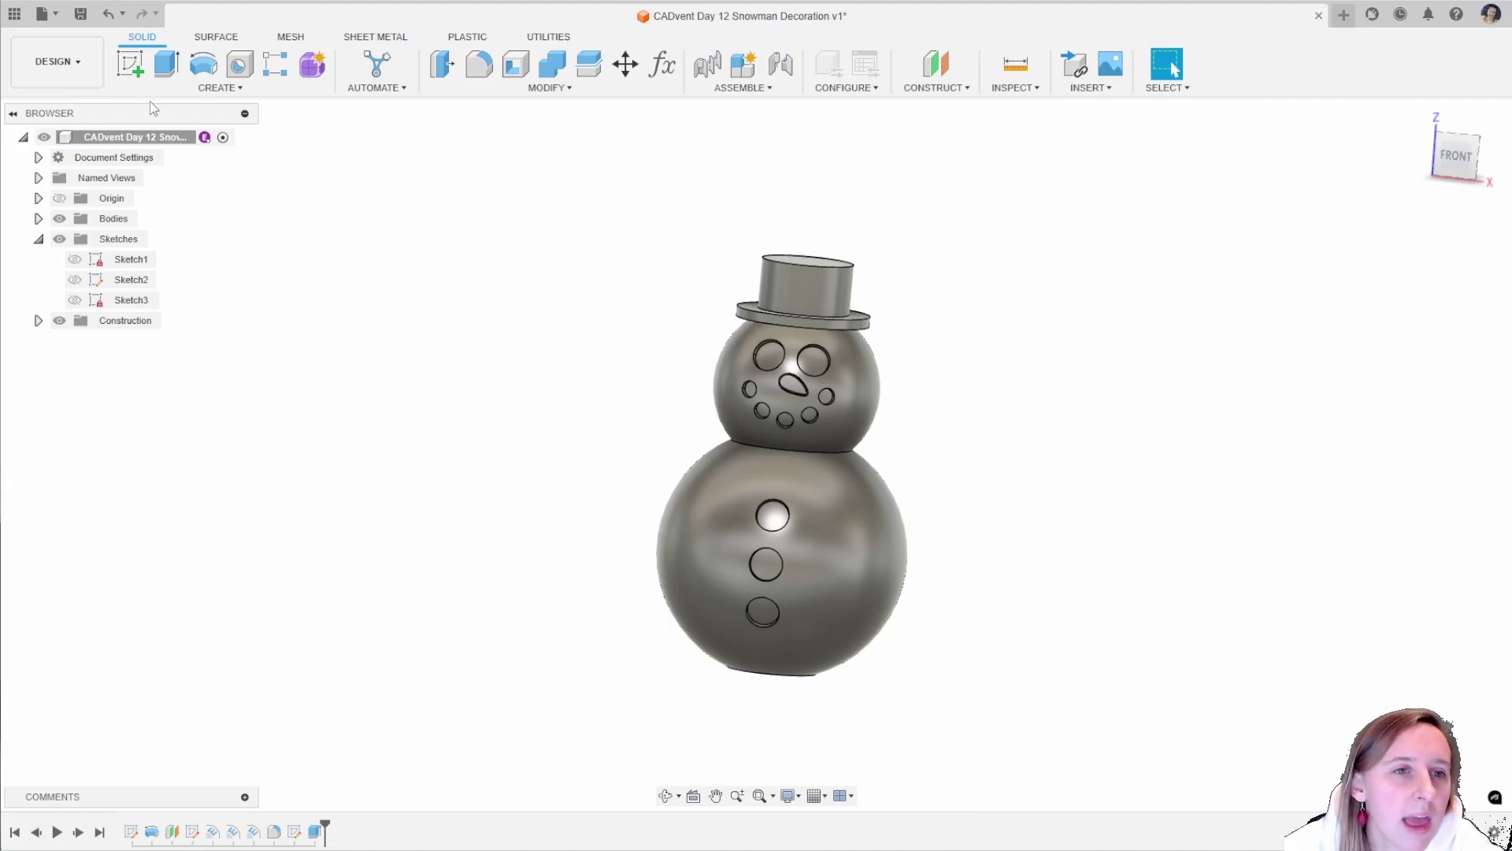
# Start a sketch on the front plane and draw an 8 mm diameter circle just above the hat crown.
pyautogui.click(131, 66)
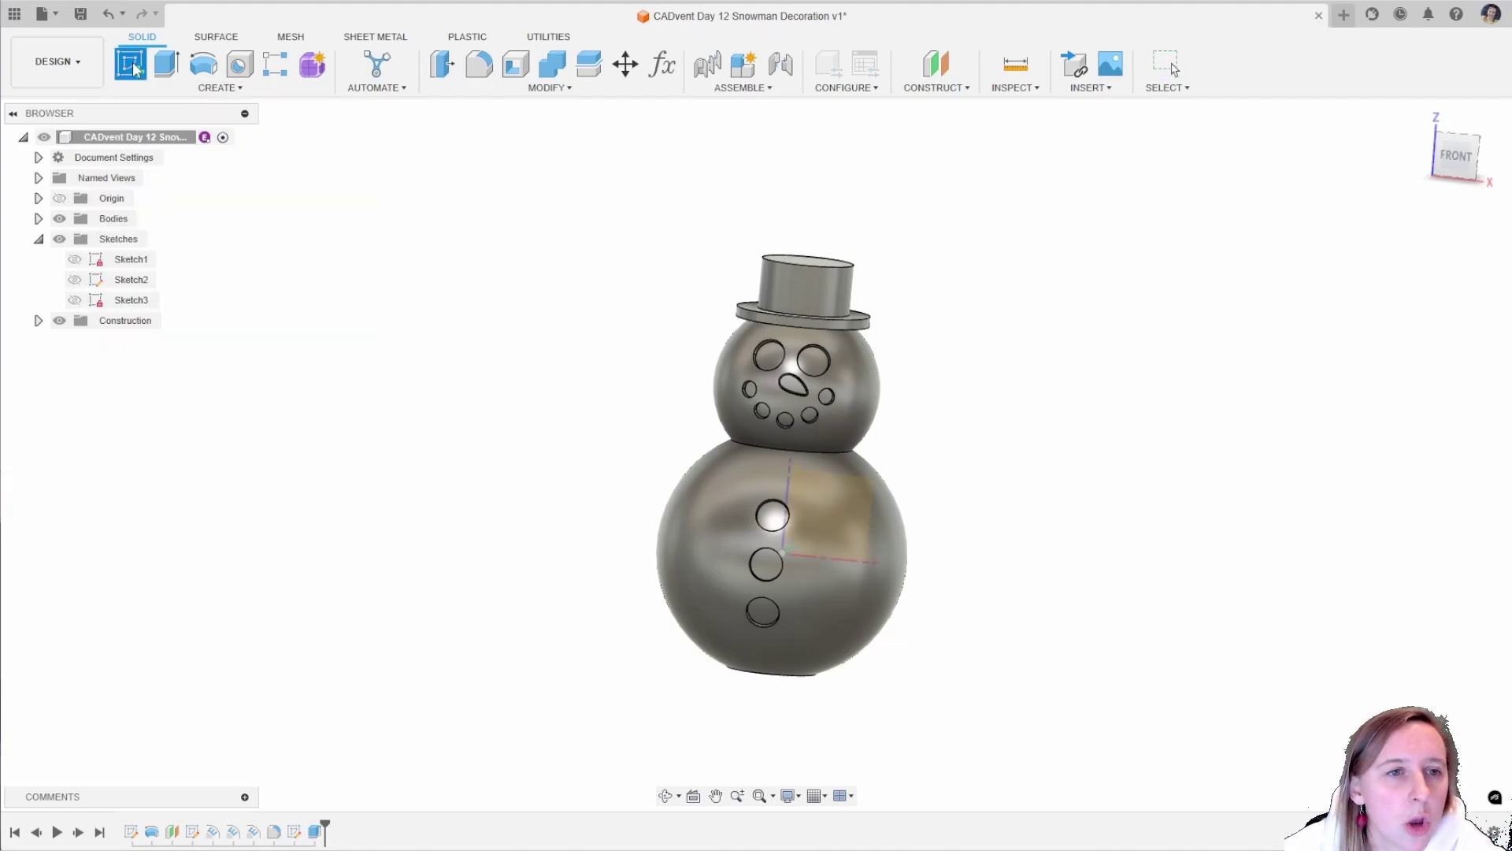
pyautogui.click(843, 523)
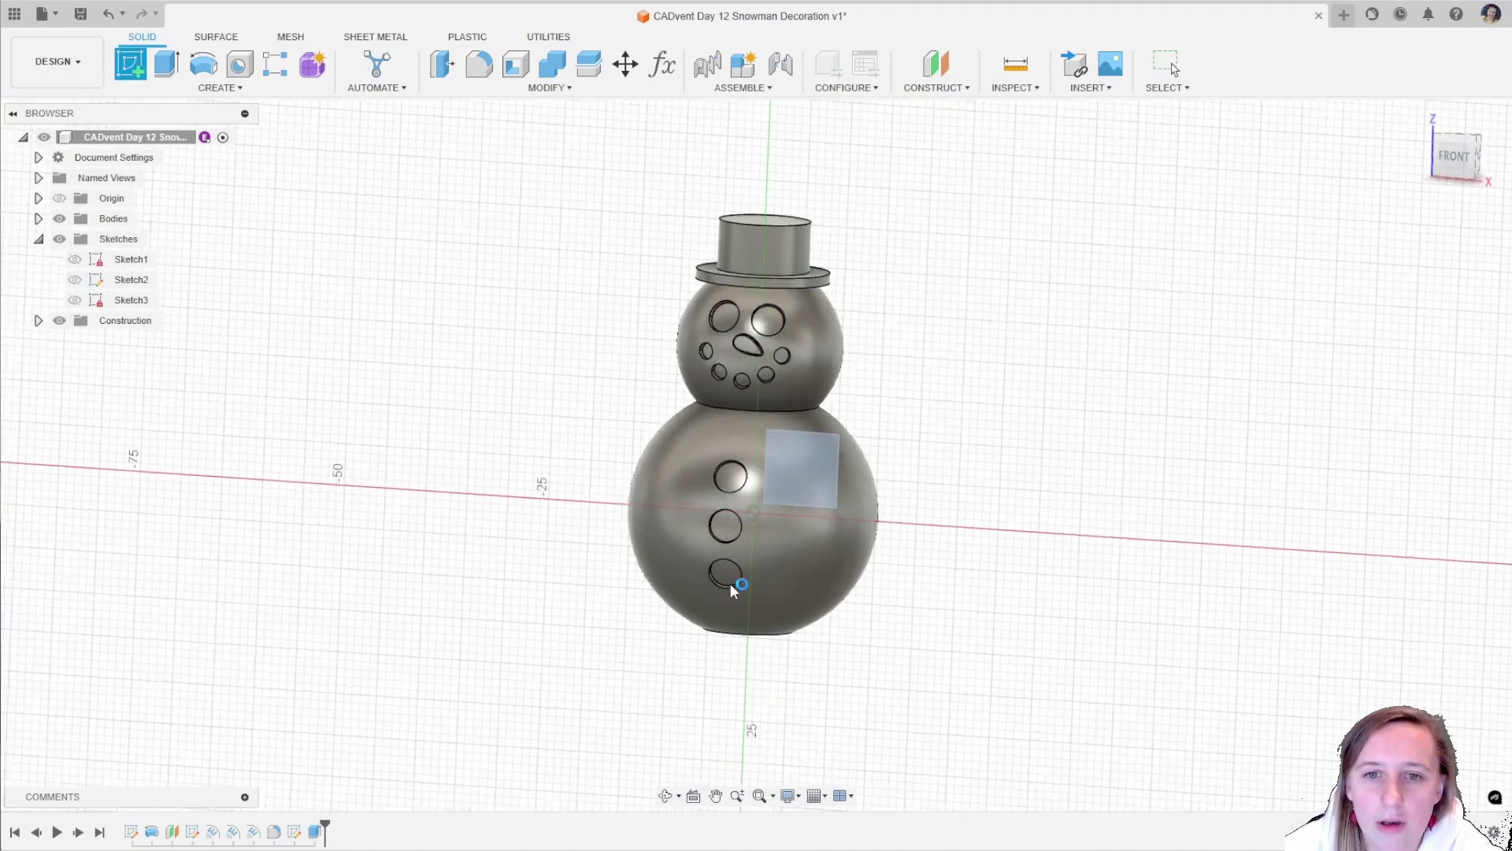
pyautogui.scroll(5, 767, 521)
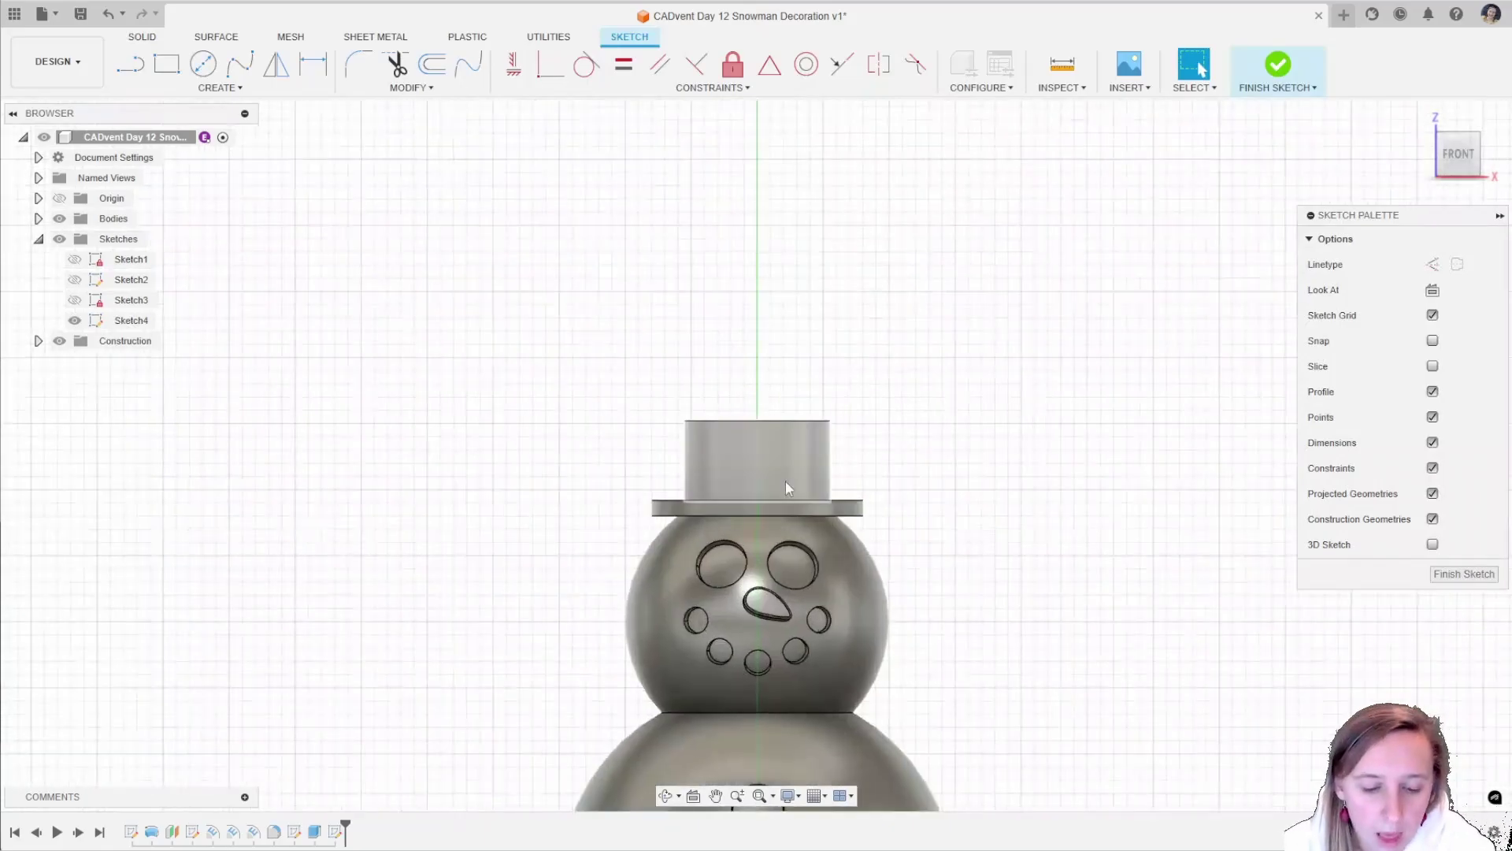
pyautogui.press('c')
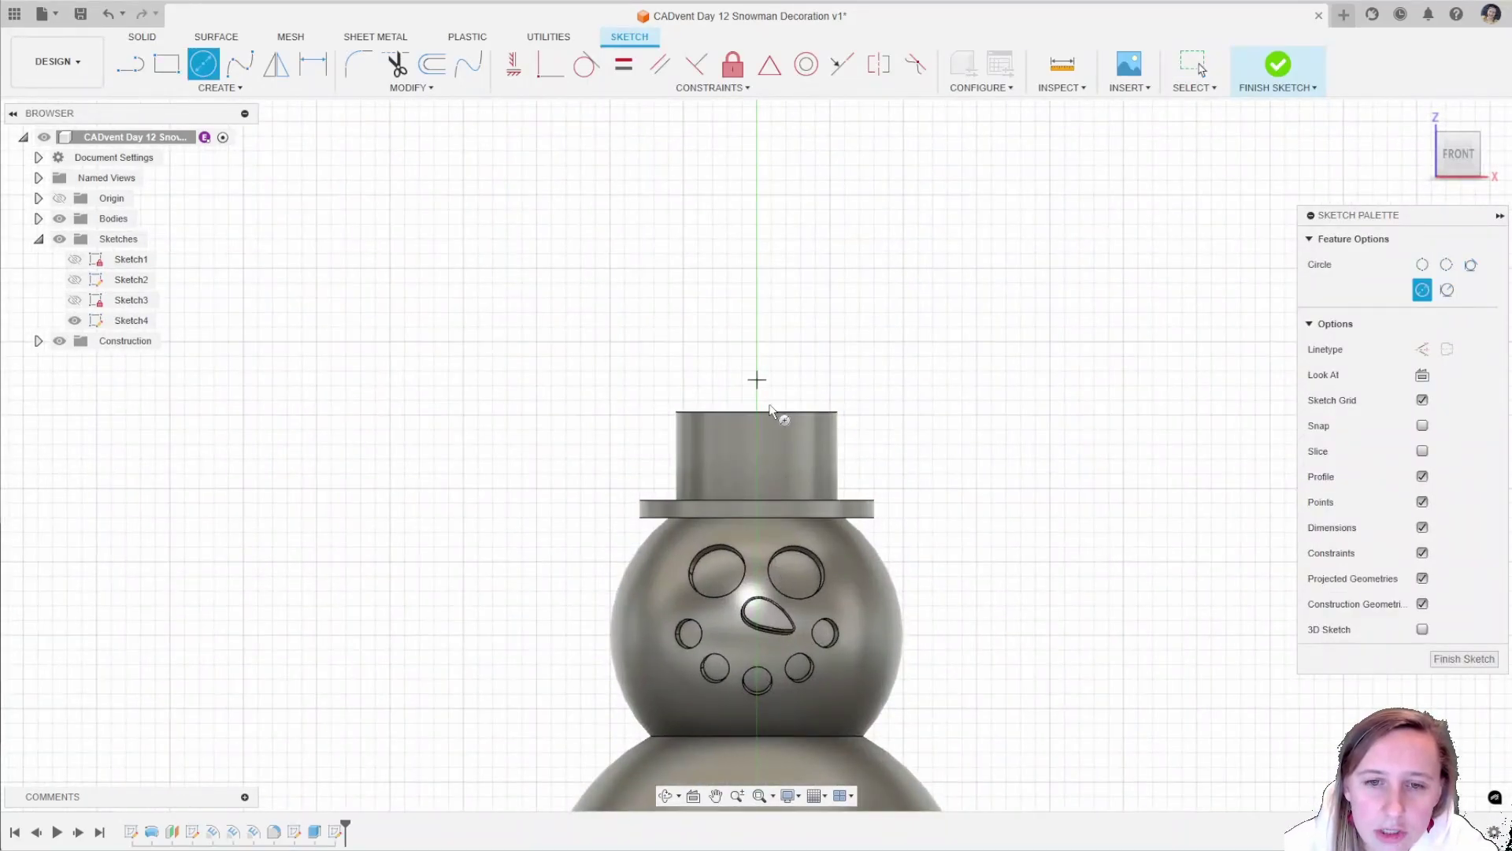
pyautogui.click(756, 379)
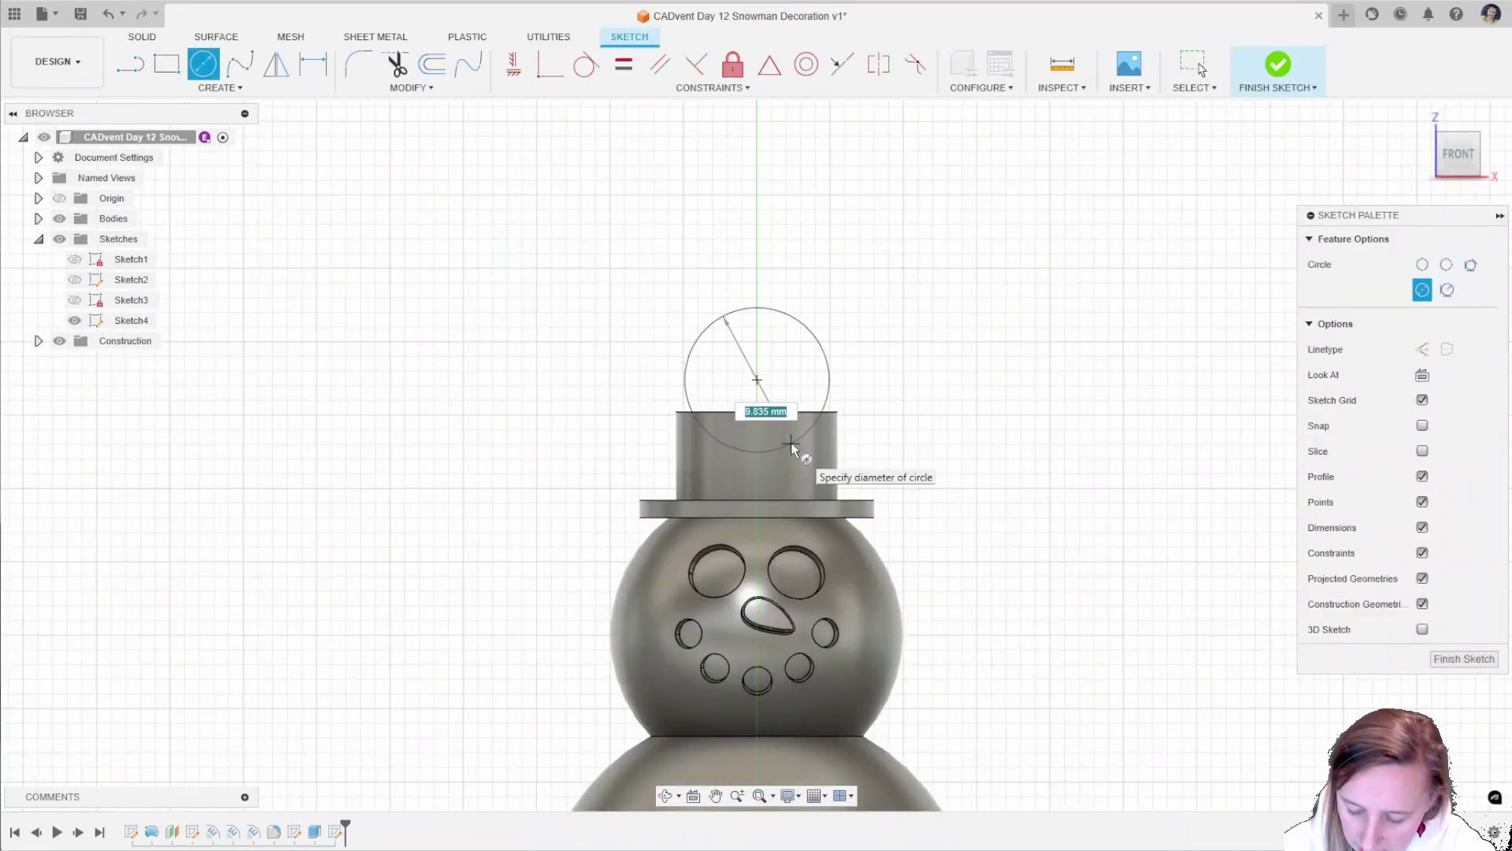
pyautogui.press('Return')
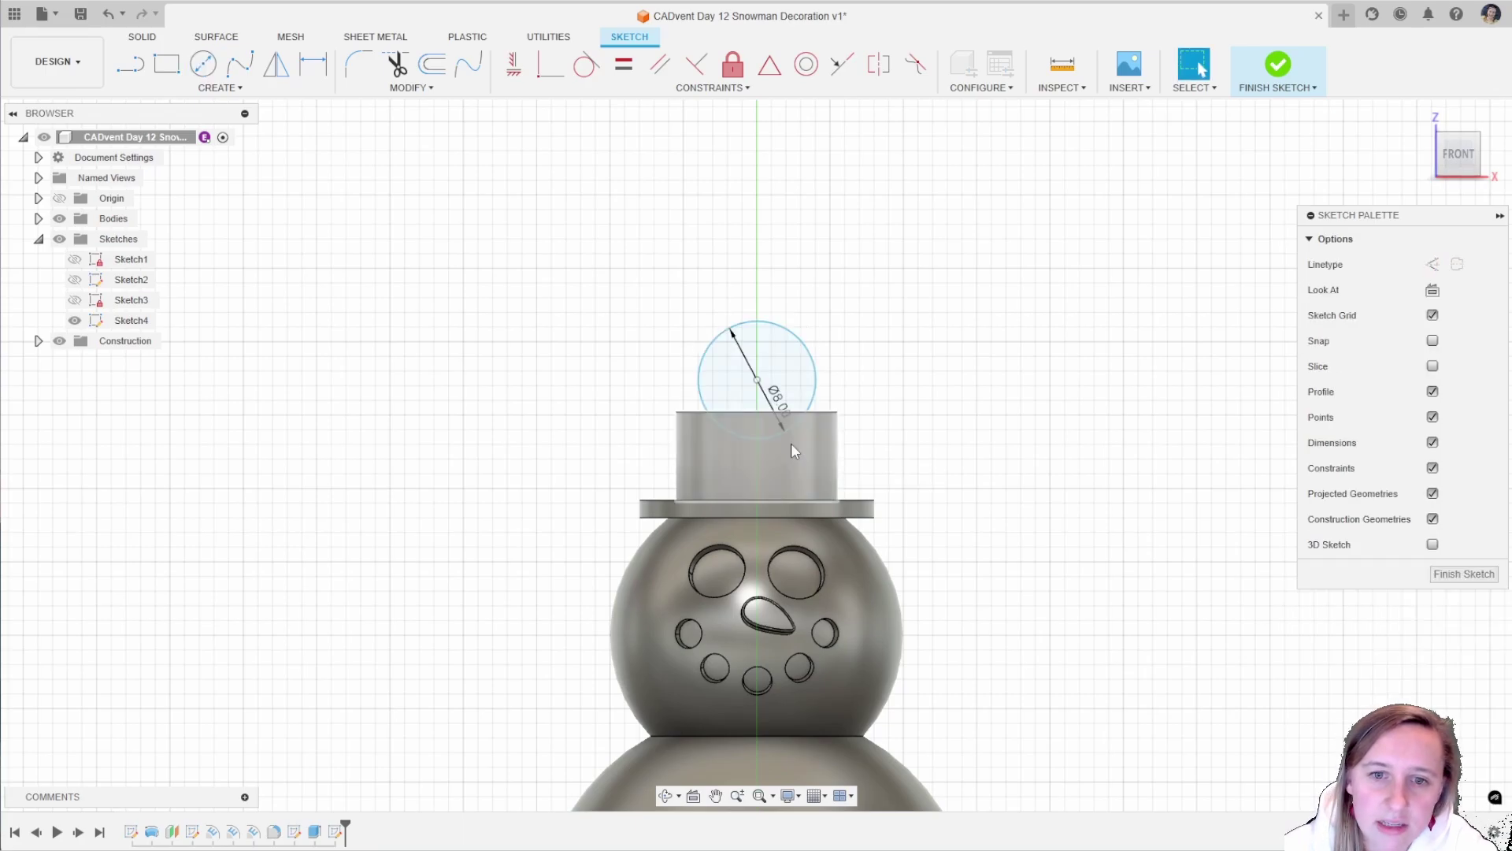
# Add a concentric 4 mm diameter circle inside the 8 mm circle for the hanging hole.
pyautogui.scroll(2, 745, 355)
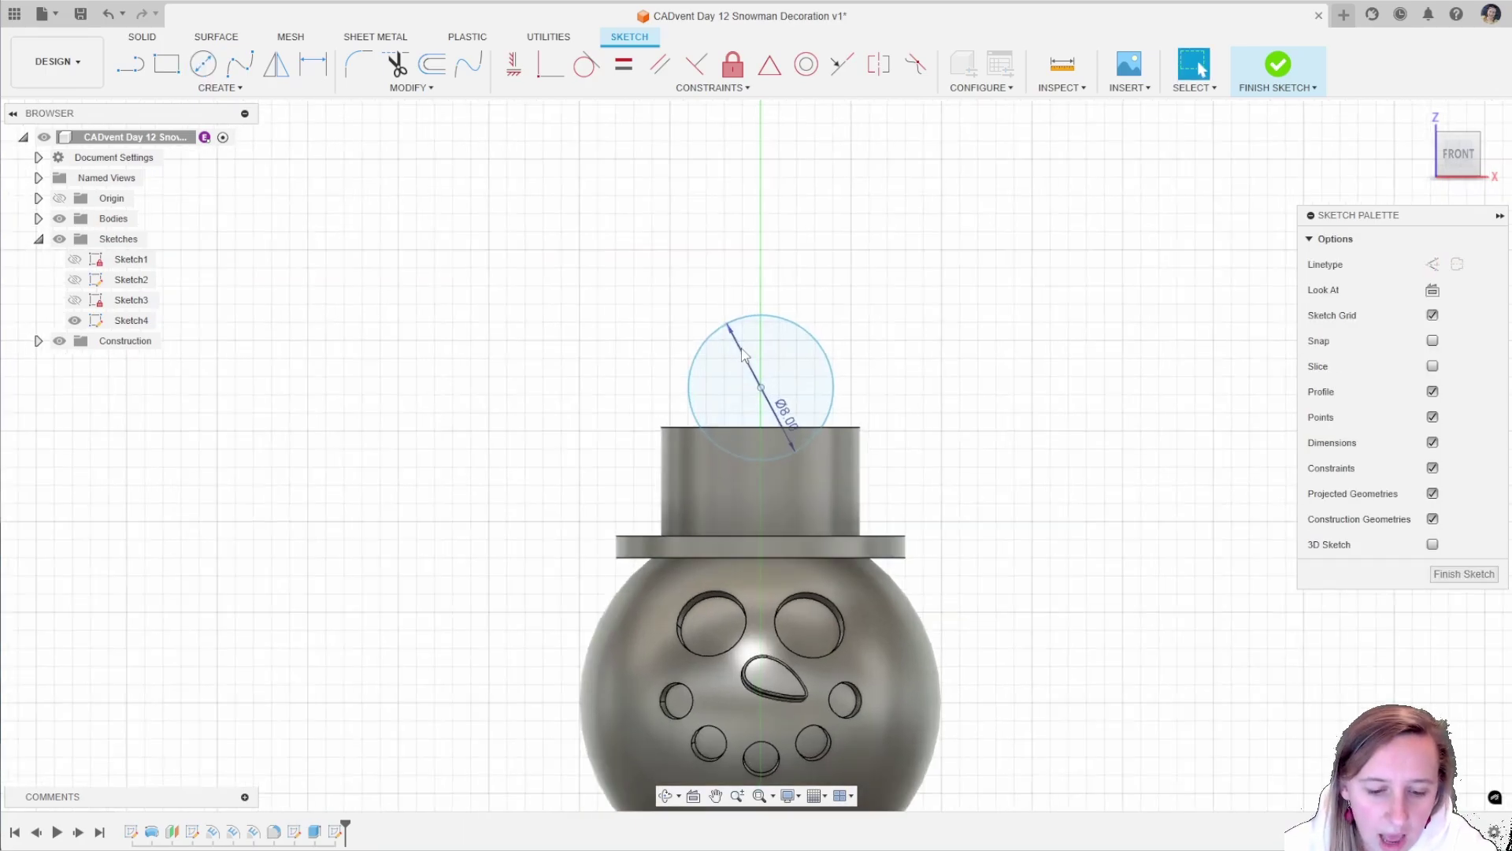
pyautogui.click(761, 388)
pyautogui.write('4.316')
pyautogui.press('Return')
pyautogui.press('Escape')
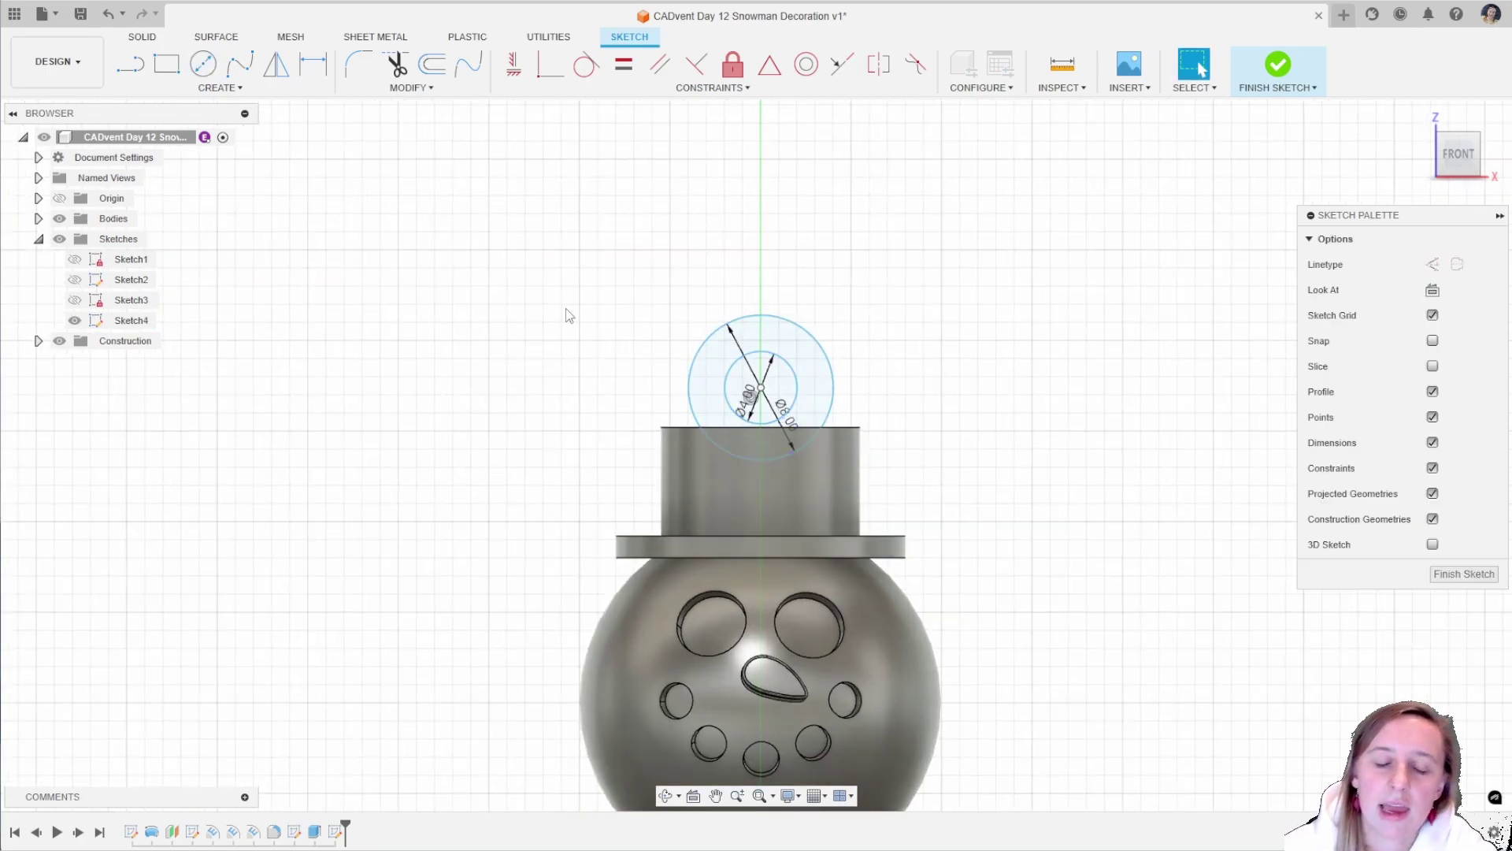
# Move the 8 mm circle upward and constrain it tangent to the top edge of the hat crown.
pyautogui.scroll(-5, 768, 314)
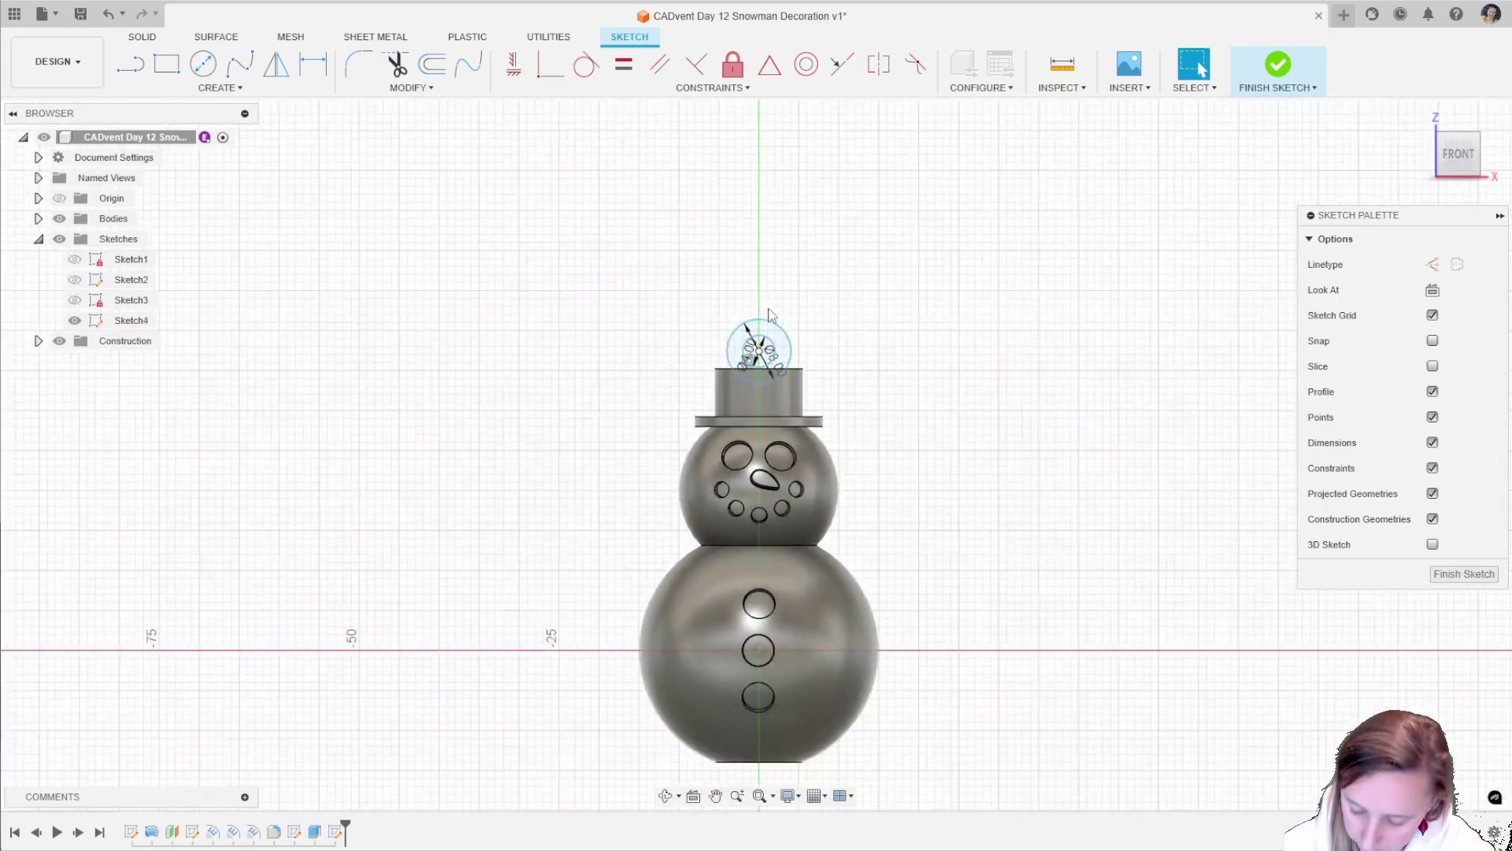
pyautogui.scroll(4, 772, 338)
pyautogui.click(760, 352)
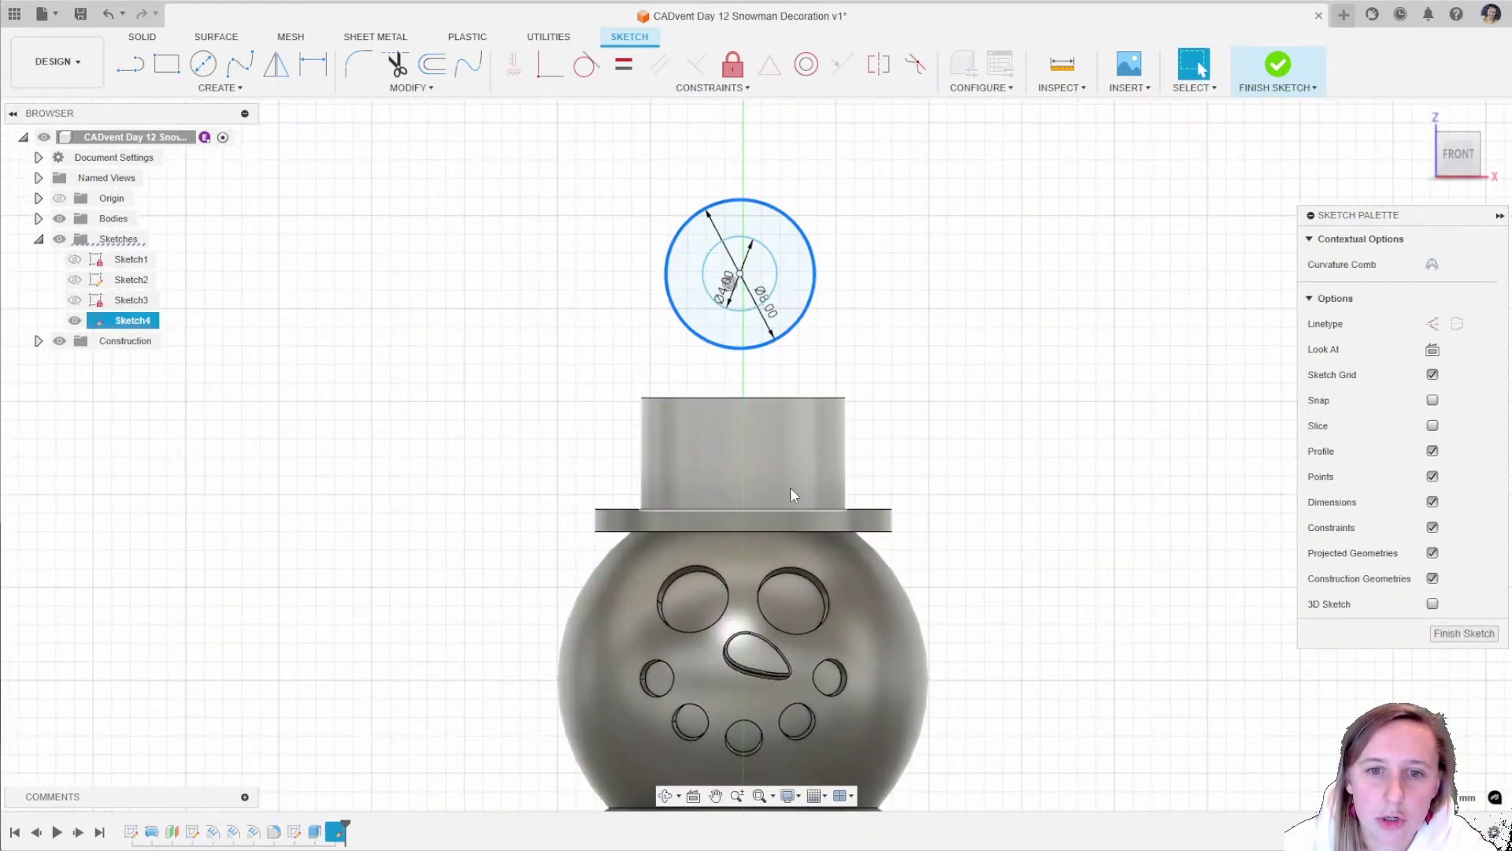
pyautogui.click(587, 65)
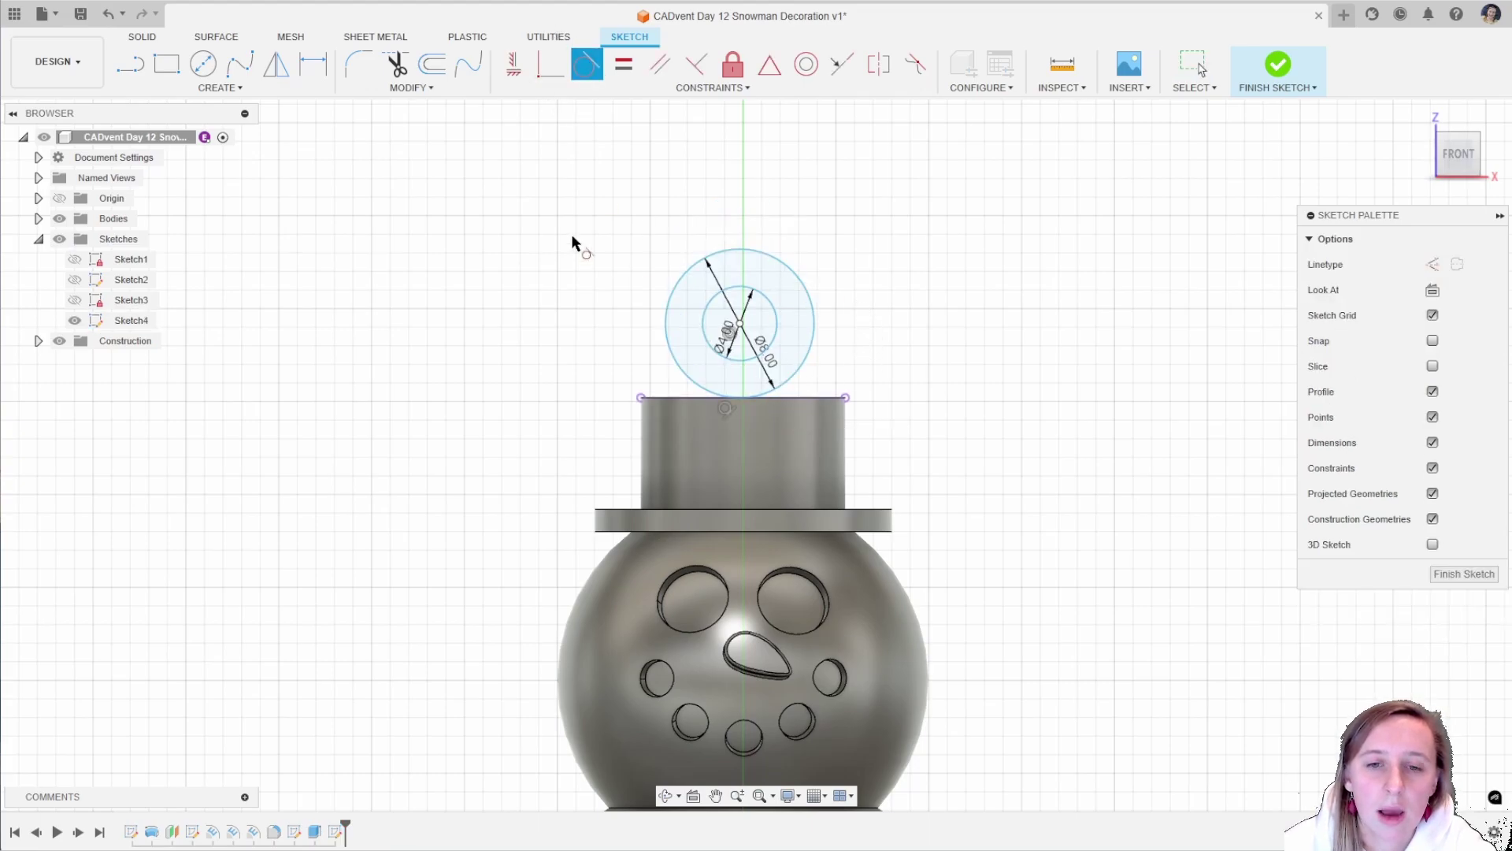
pyautogui.press('Escape')
# Constrain the centre of the loop circles vertically in line with the sketch origin.
pyautogui.scroll(-2, 870, 268)
pyautogui.click(514, 63)
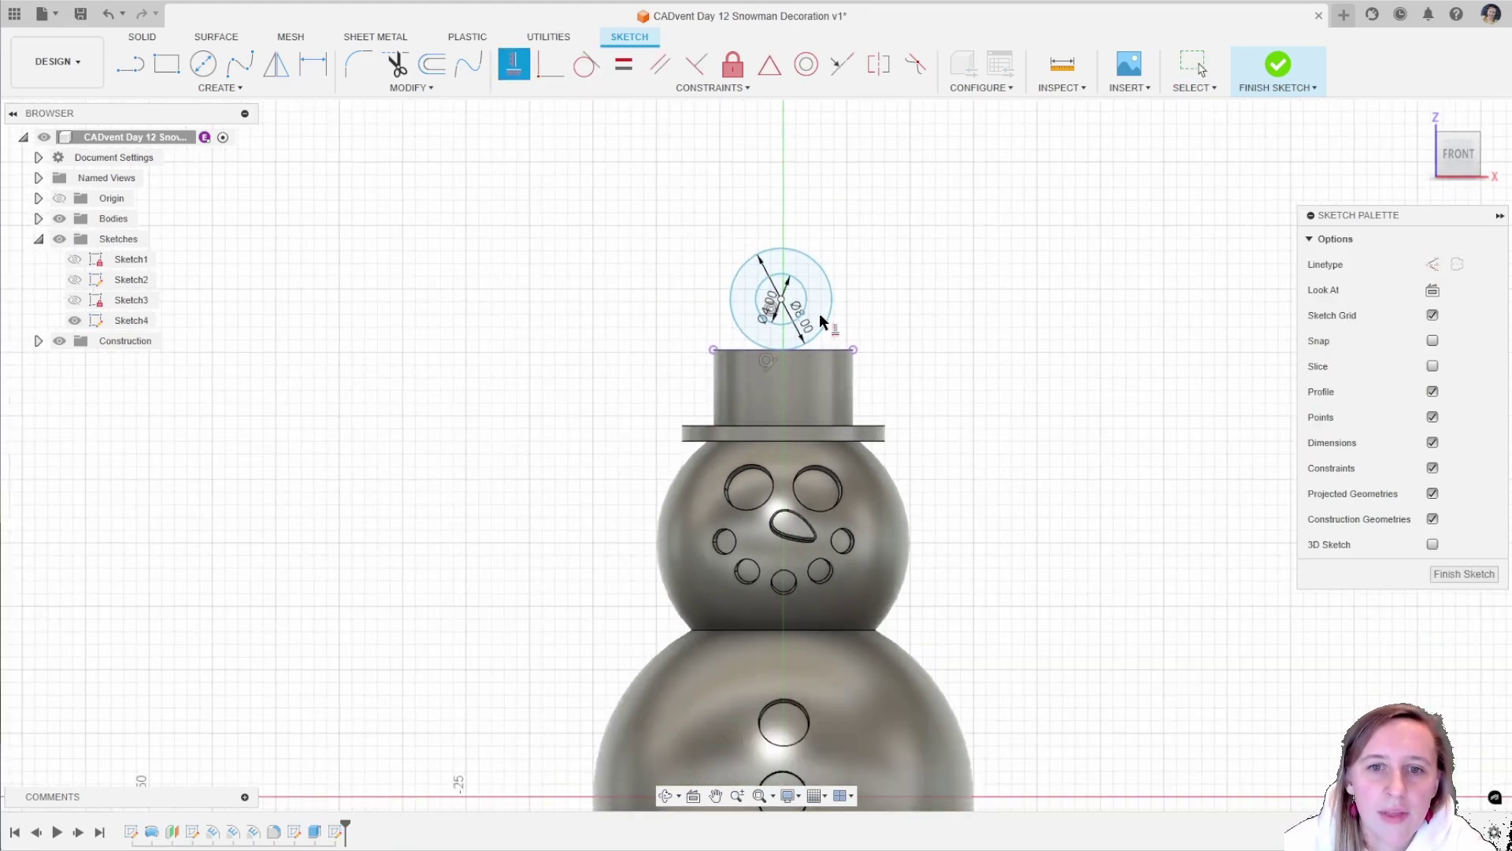
pyautogui.scroll(-3, 785, 299)
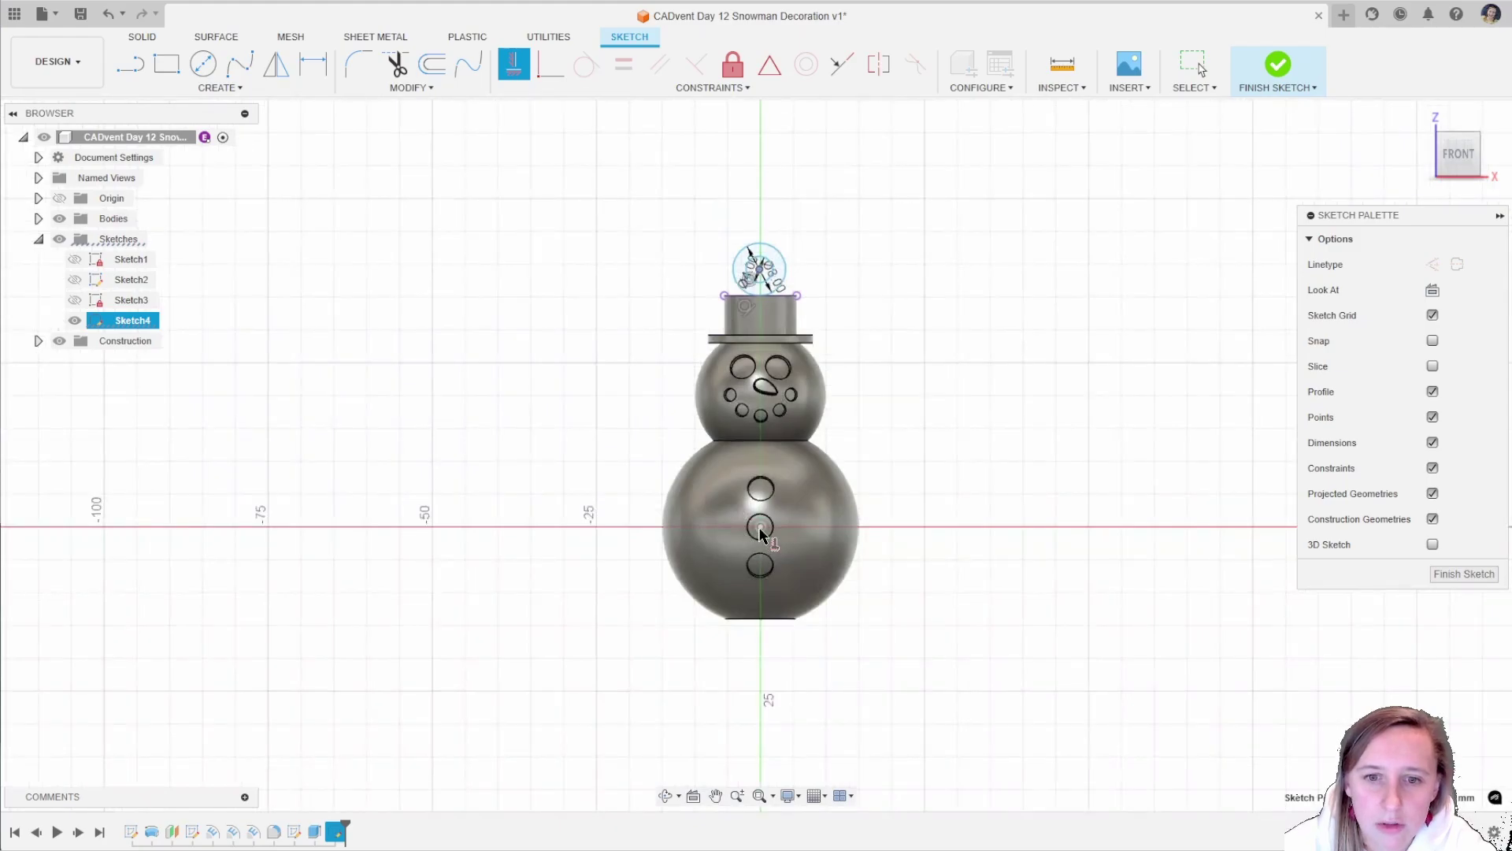
pyautogui.press('Escape')
pyautogui.scroll(5, 732, 256)
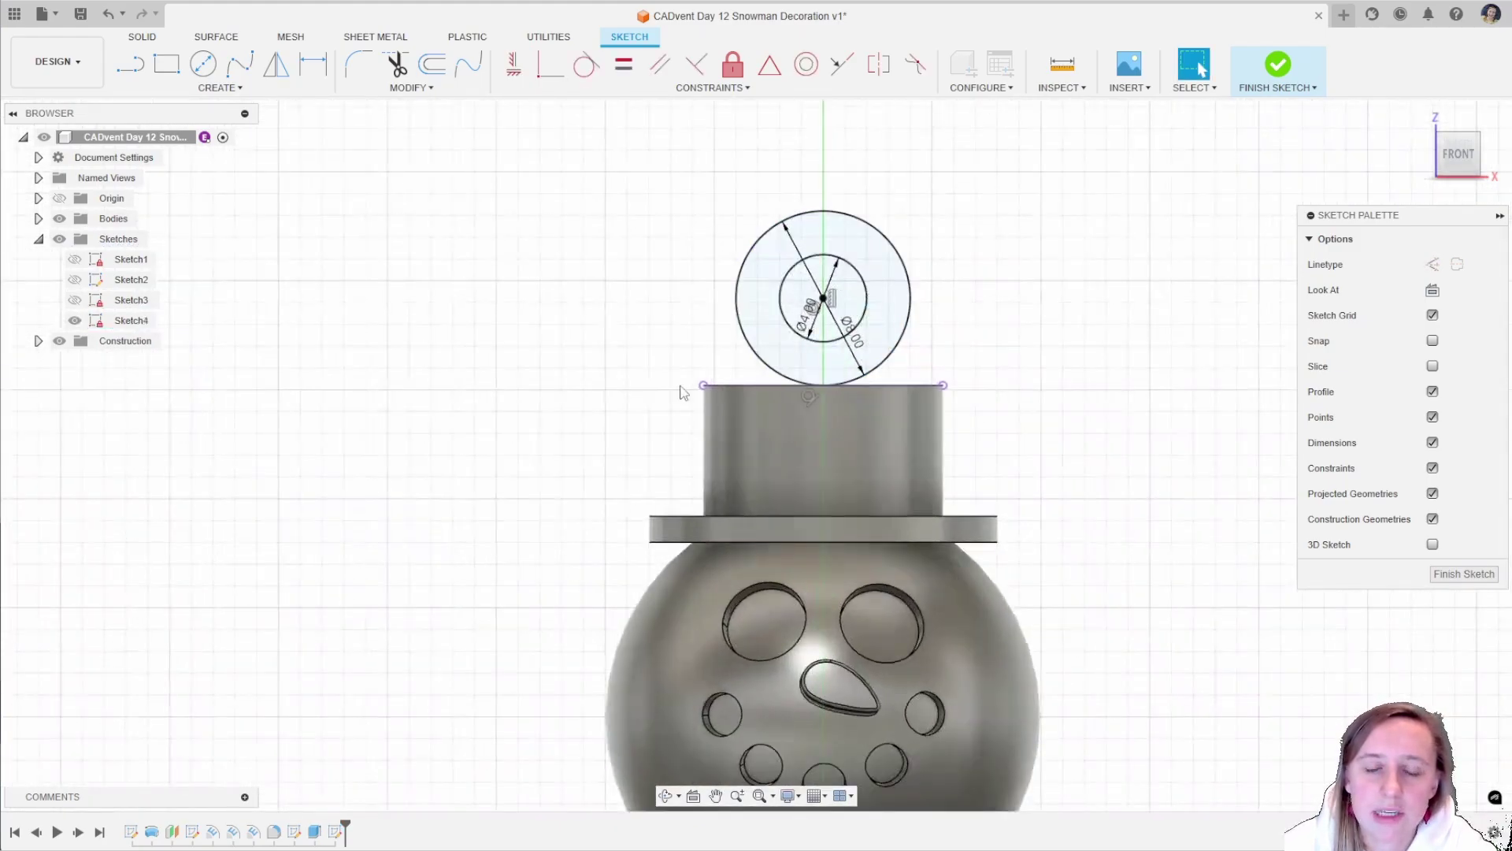
# Draw three-point arcs from both upper corners of the hat crown to the sides of the 8 mm circle, tangent to the circle.
pyautogui.moveTo(1016, 243)
pyautogui.keyDown('shift'); pyautogui.mouseDown(button='middle')
pyautogui.moveTo(1047, 229)
pyautogui.moveTo(1009, 237)
pyautogui.mouseUp(button='middle'); pyautogui.keyUp('shift')
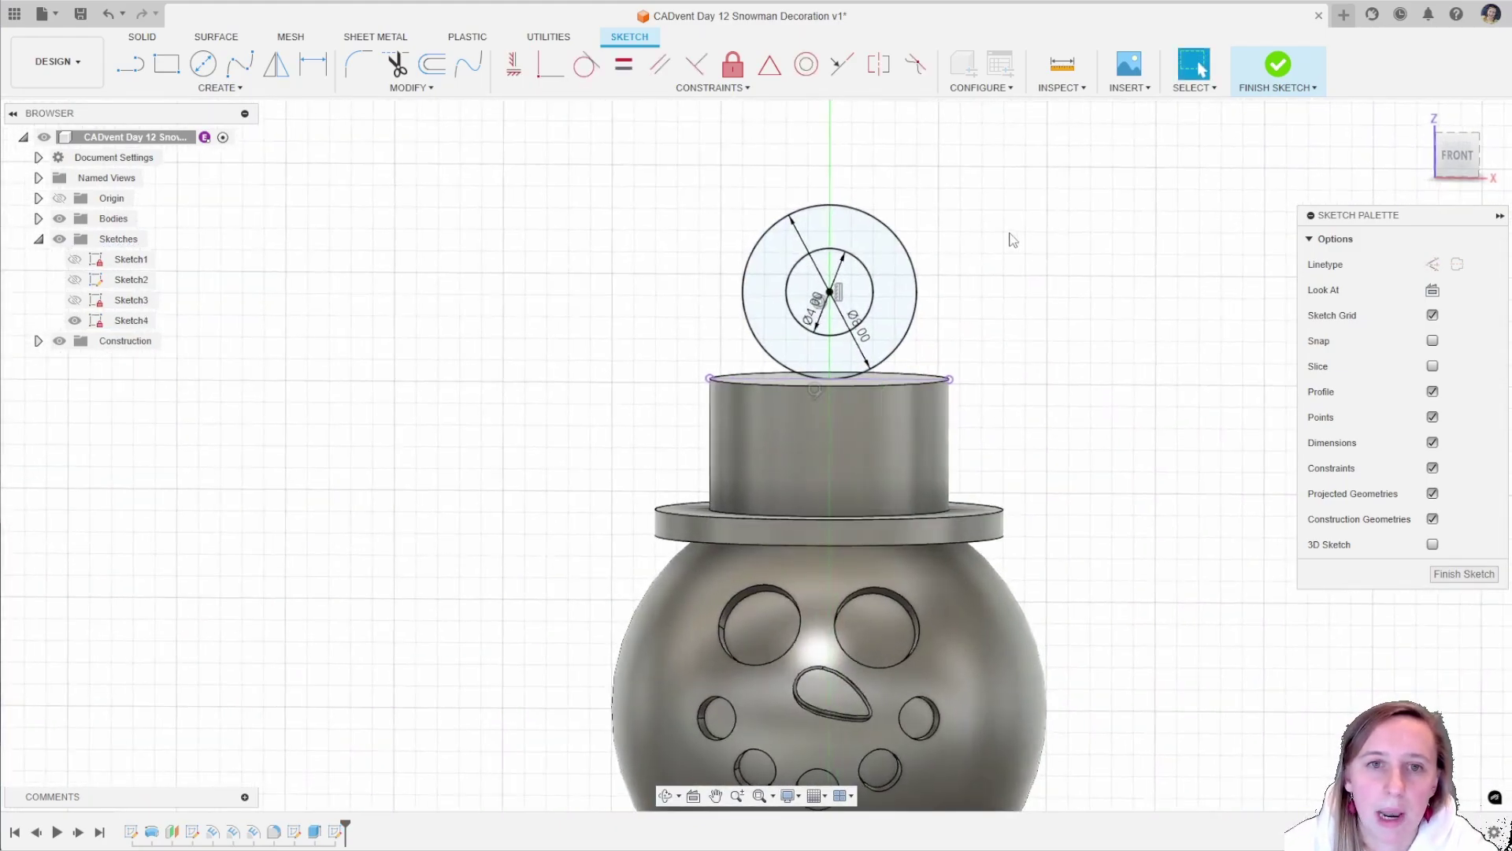
pyautogui.click(222, 88)
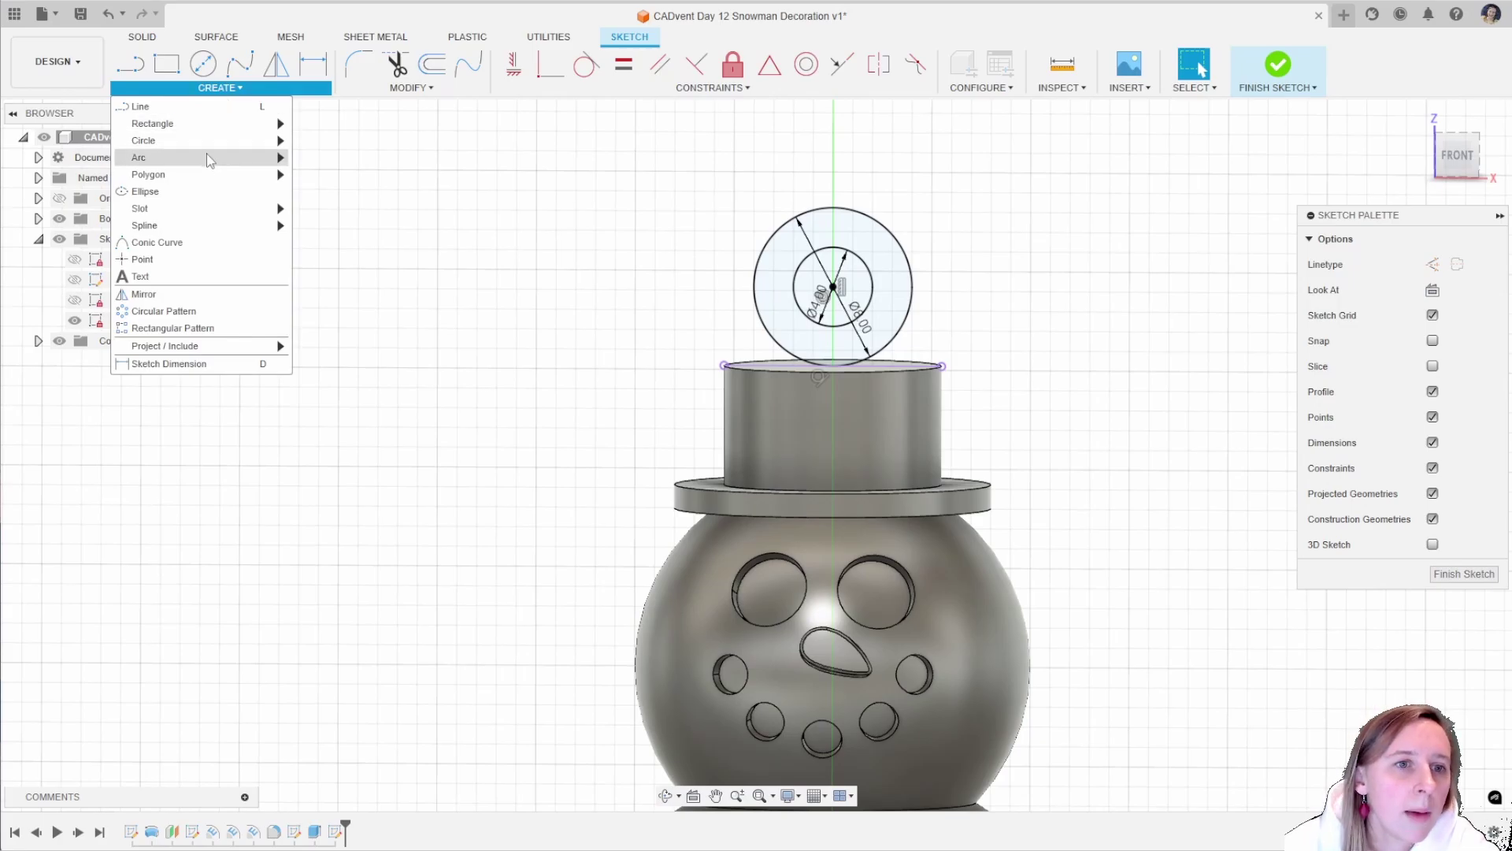
pyautogui.moveTo(237, 167)
pyautogui.click(329, 157)
pyautogui.scroll(1, 713, 364)
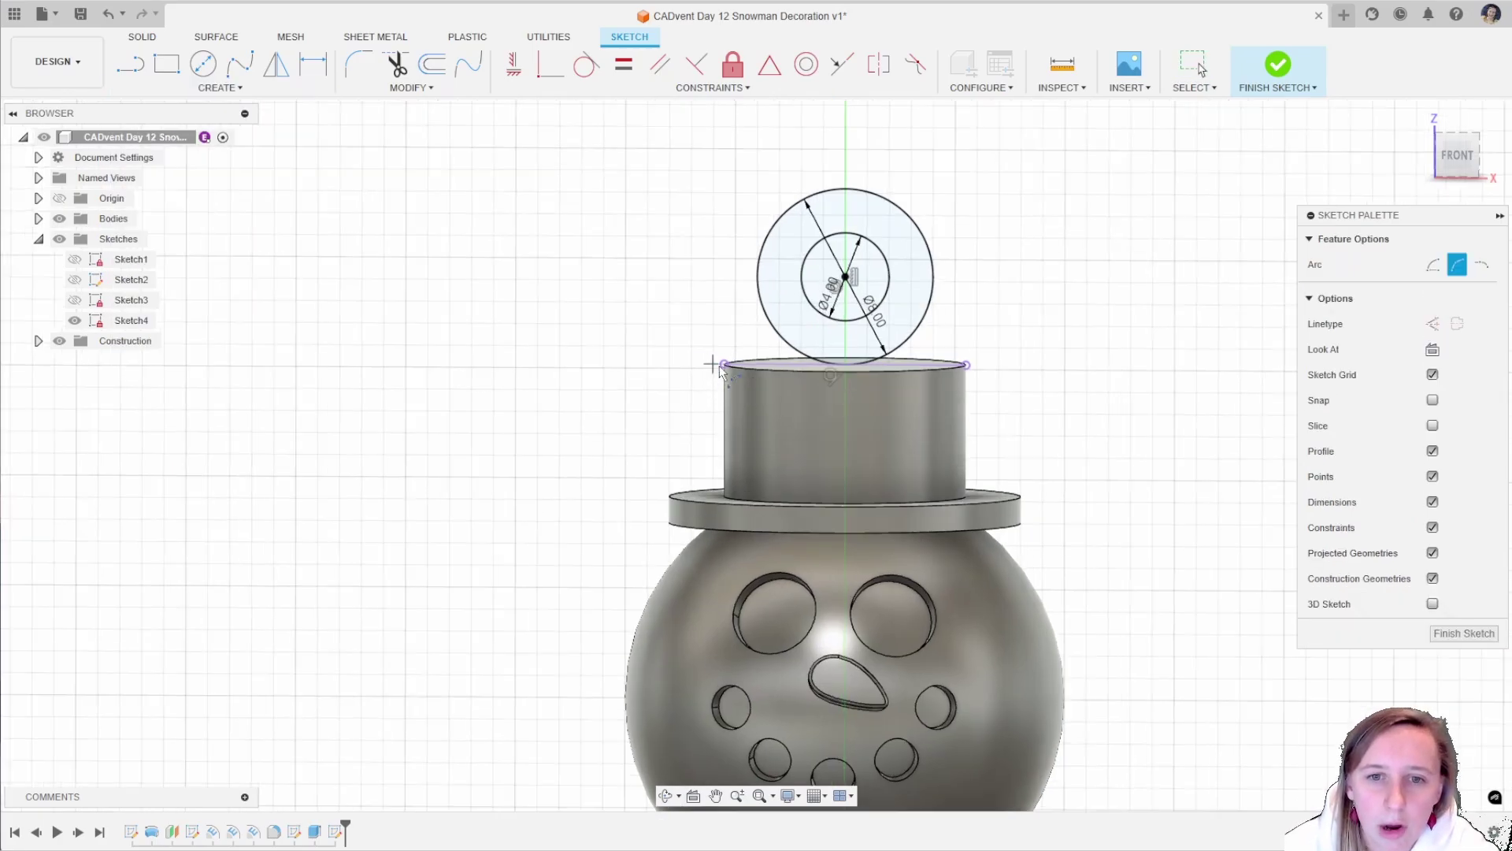
pyautogui.click(723, 365)
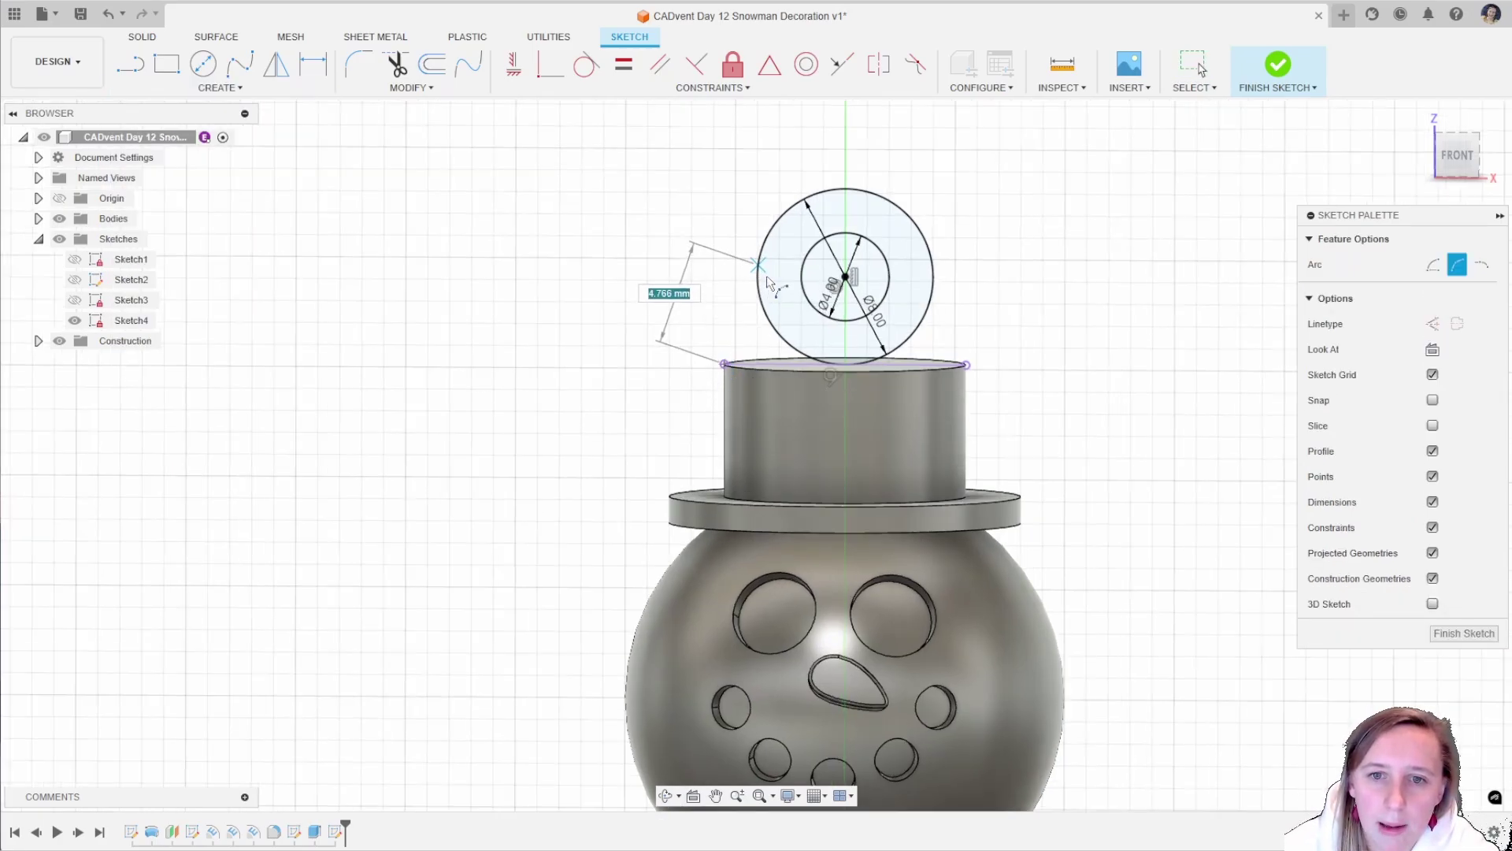
pyautogui.click(758, 278)
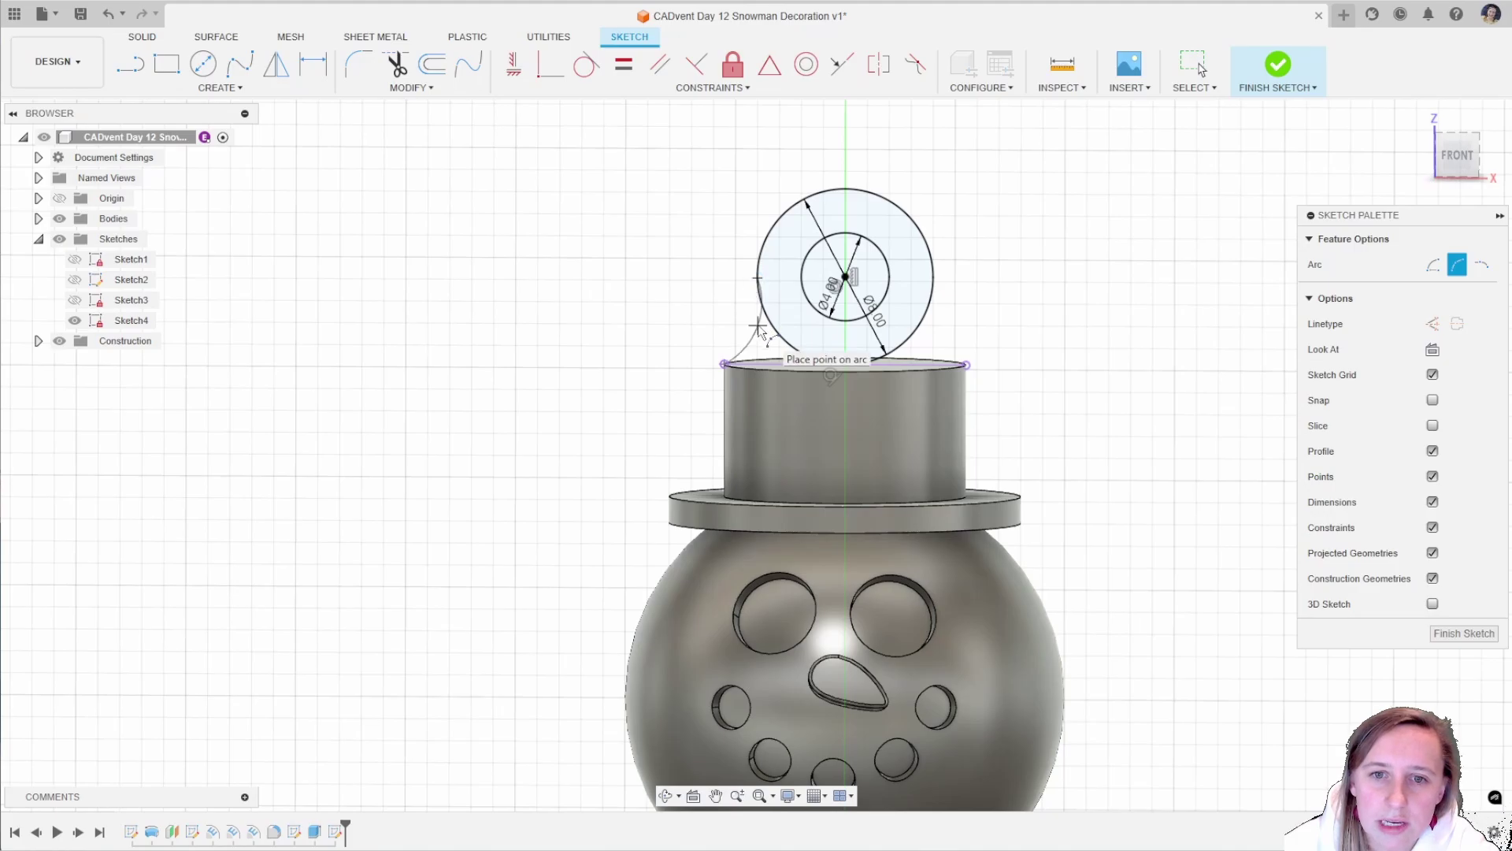
pyautogui.click(756, 319)
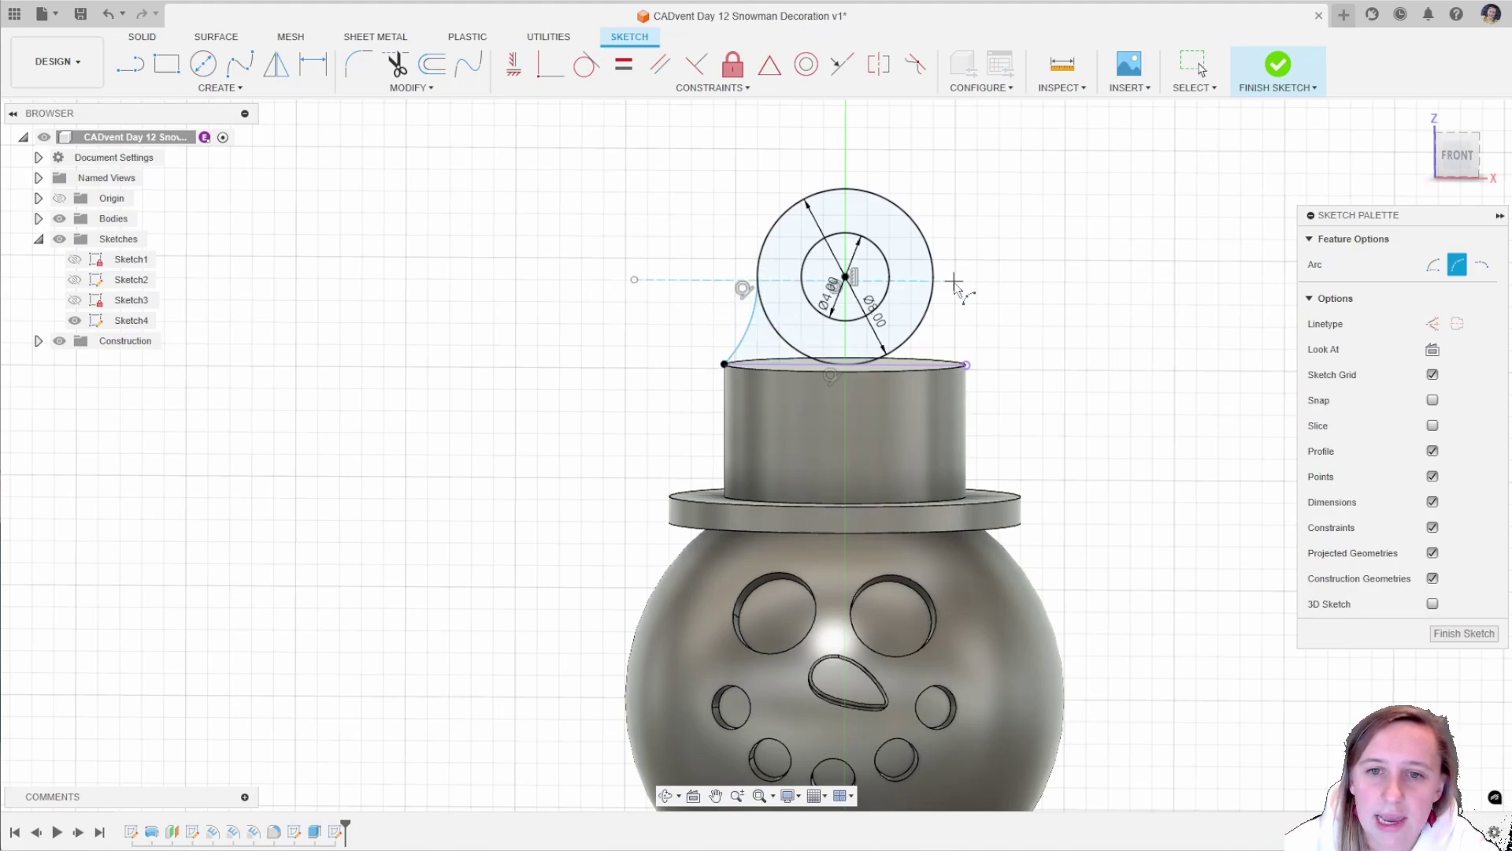
pyautogui.click(966, 365)
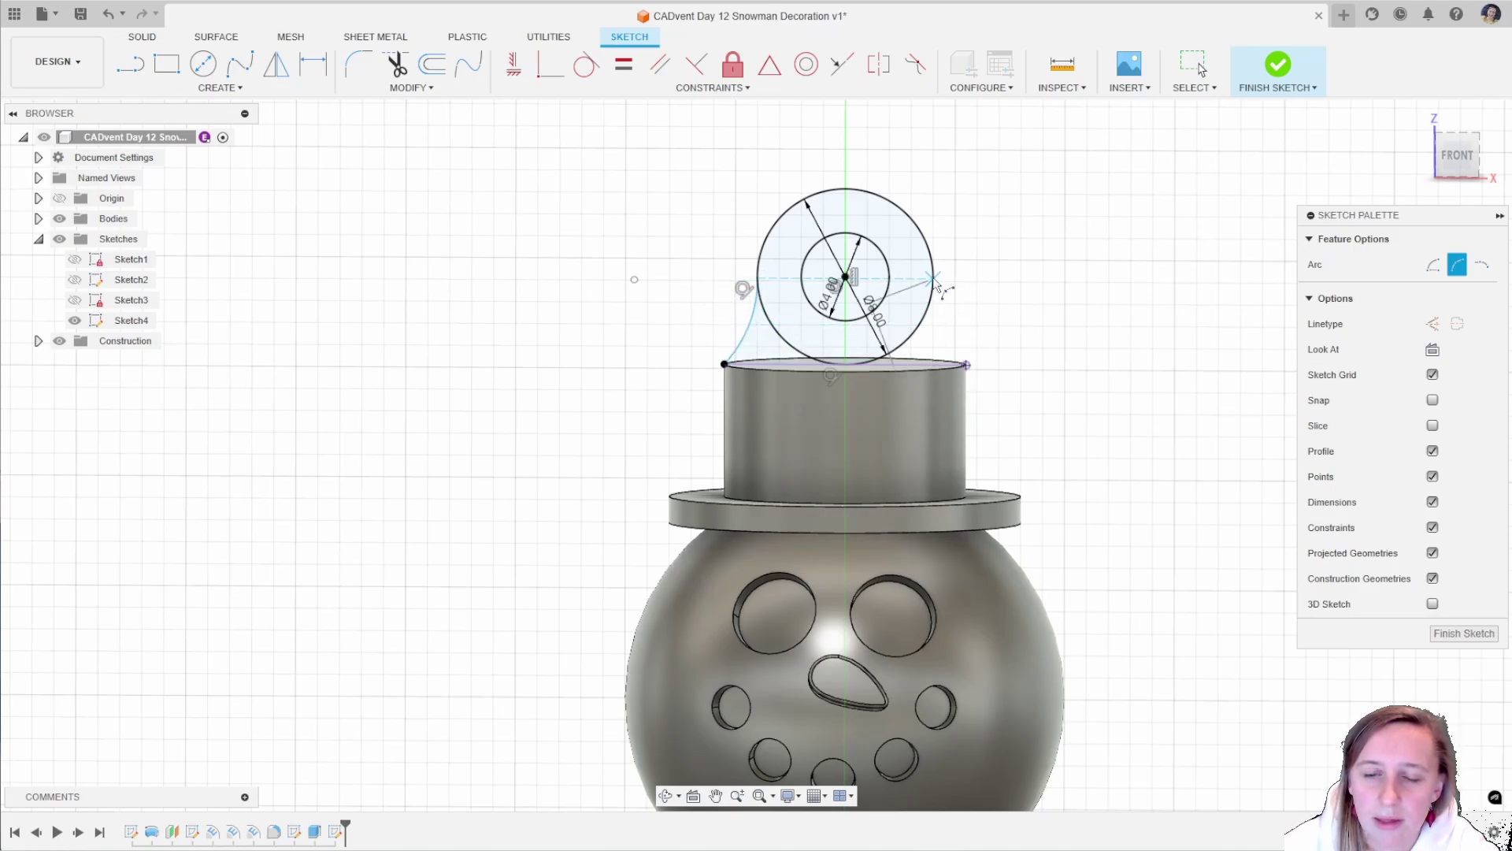
pyautogui.click(946, 319)
# Constrain the arcs' upper endpoints horizontally in line with the loop circles' centre and finish the sketch.
pyautogui.scroll(-3, 945, 319)
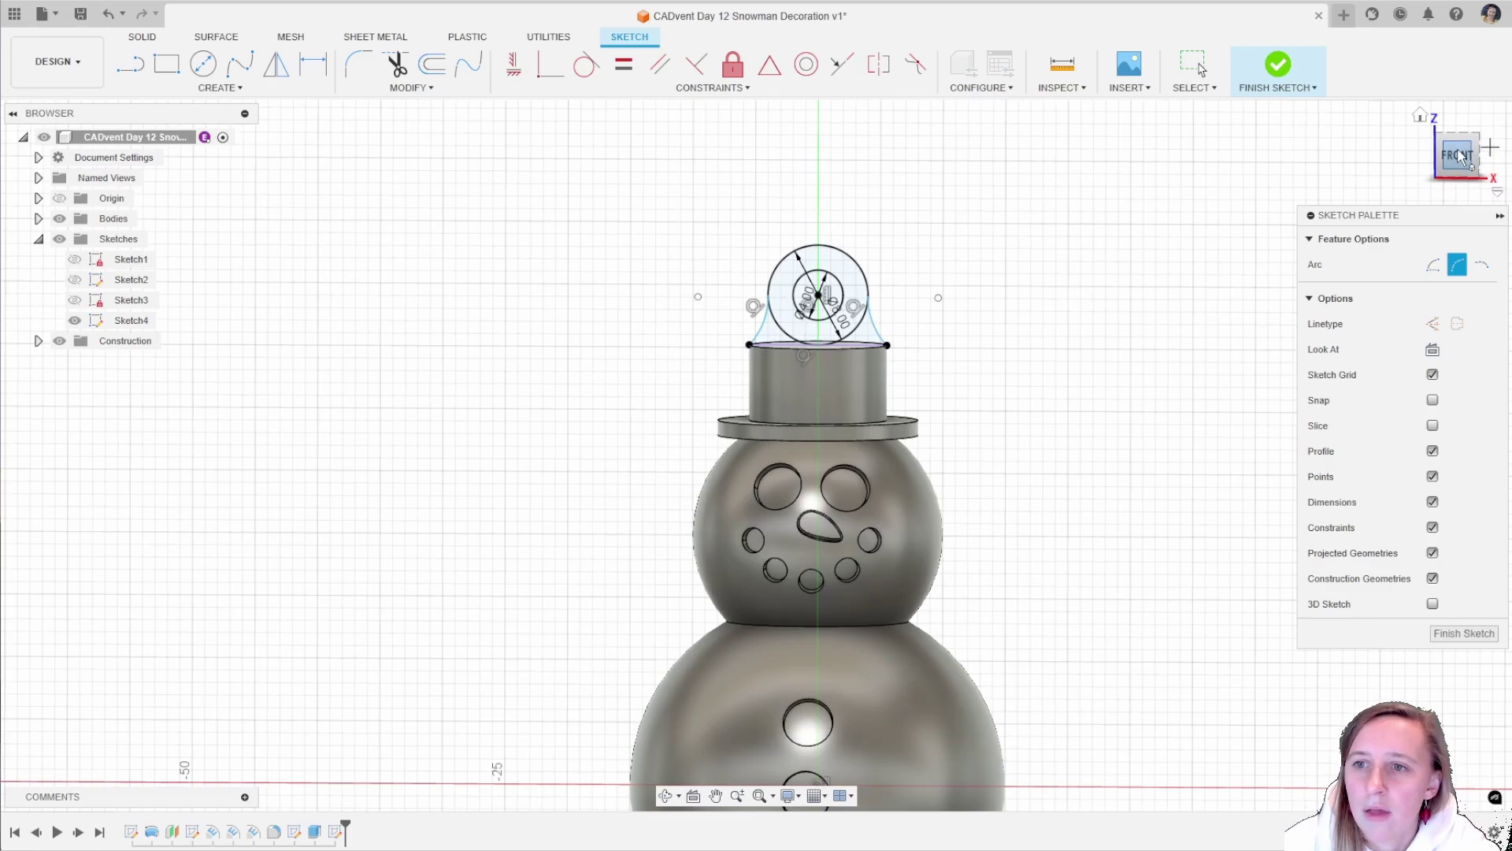
pyautogui.scroll(5, 842, 295)
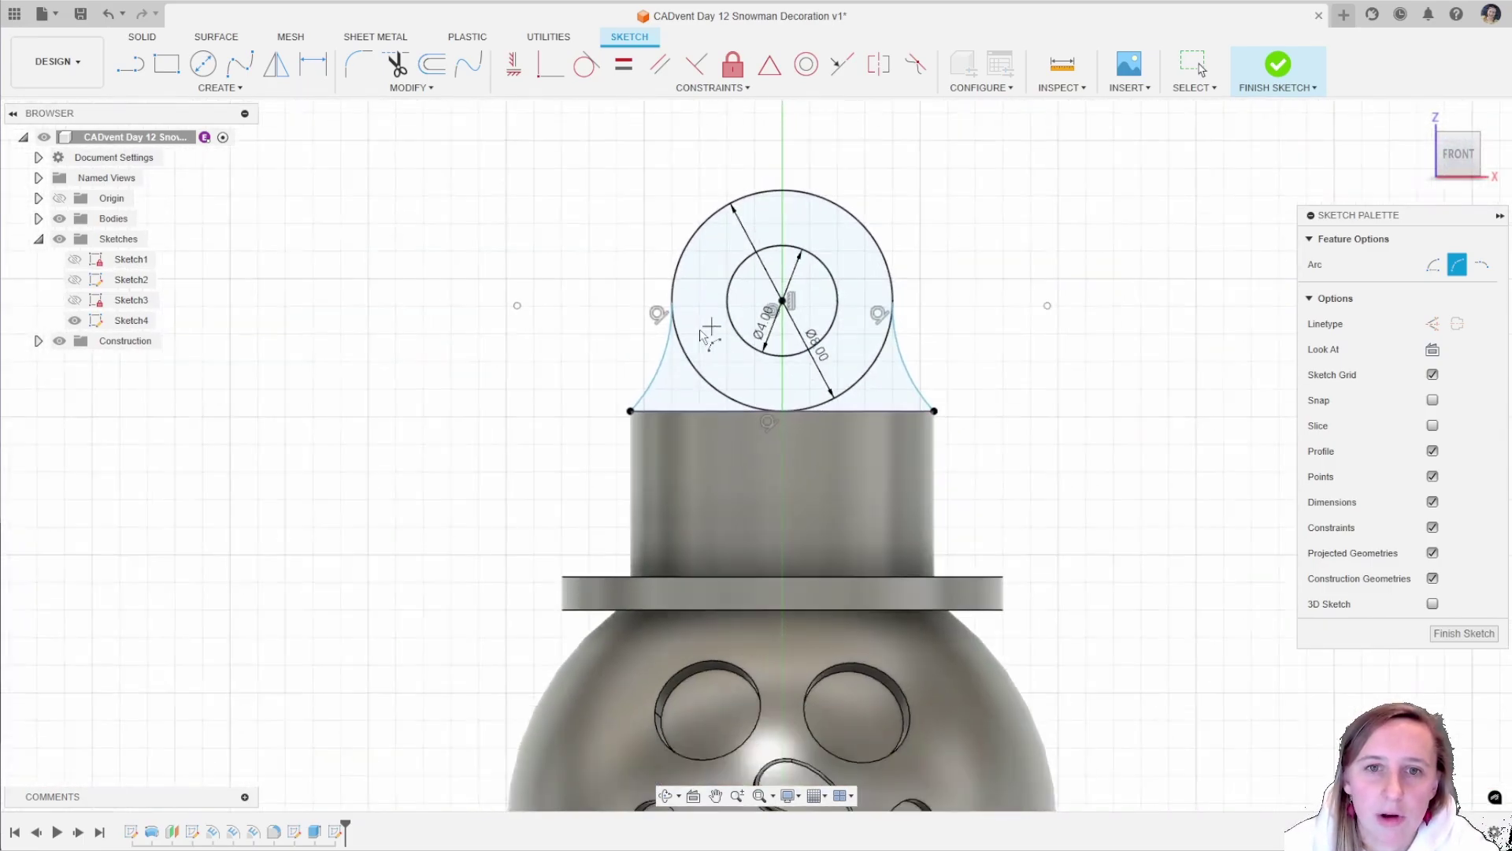
pyautogui.press('Escape')
pyautogui.click(671, 302)
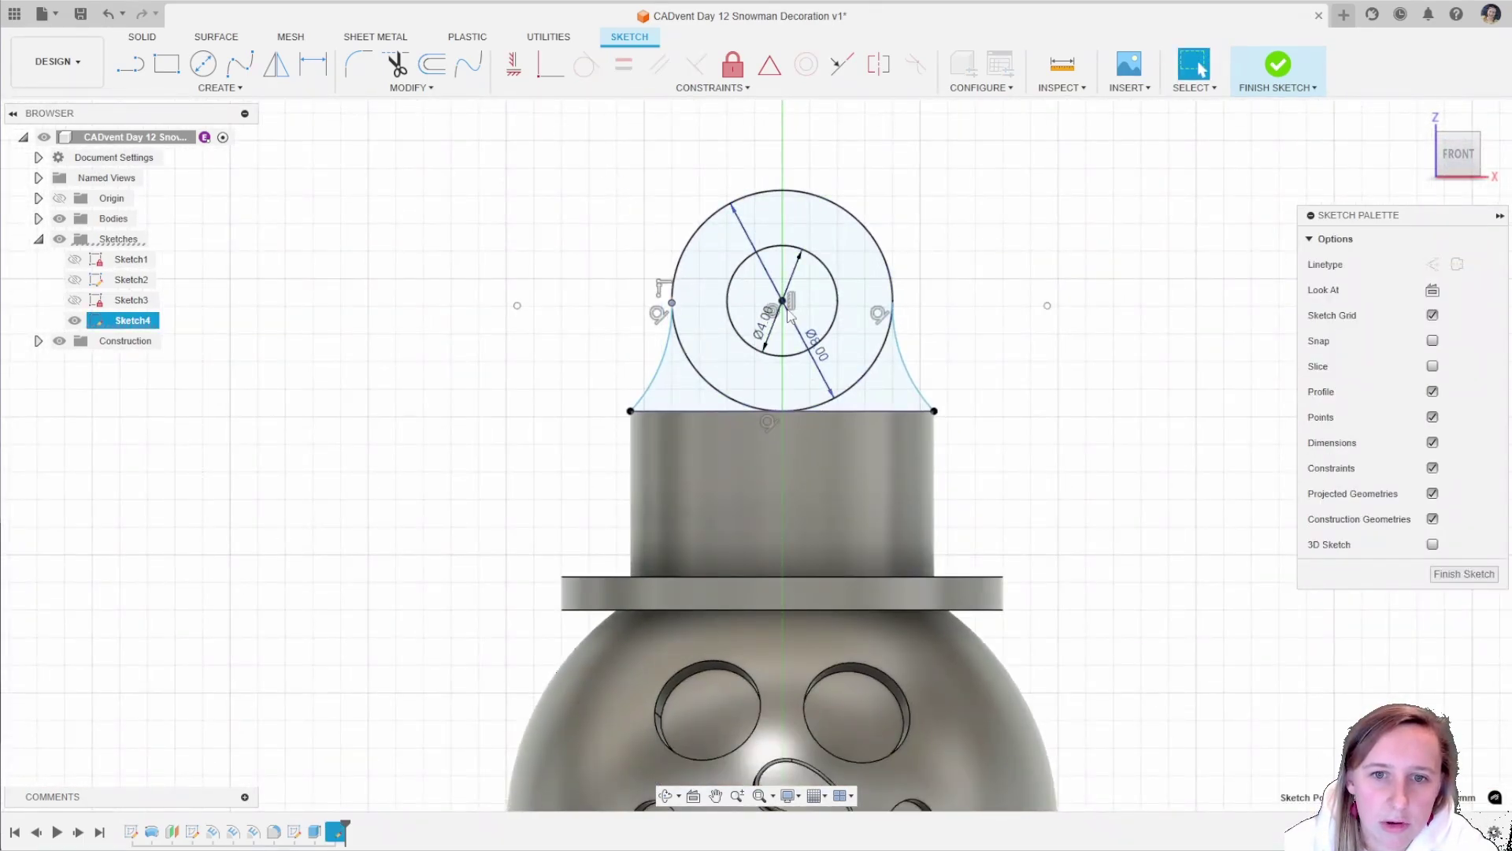
pyautogui.click(783, 301)
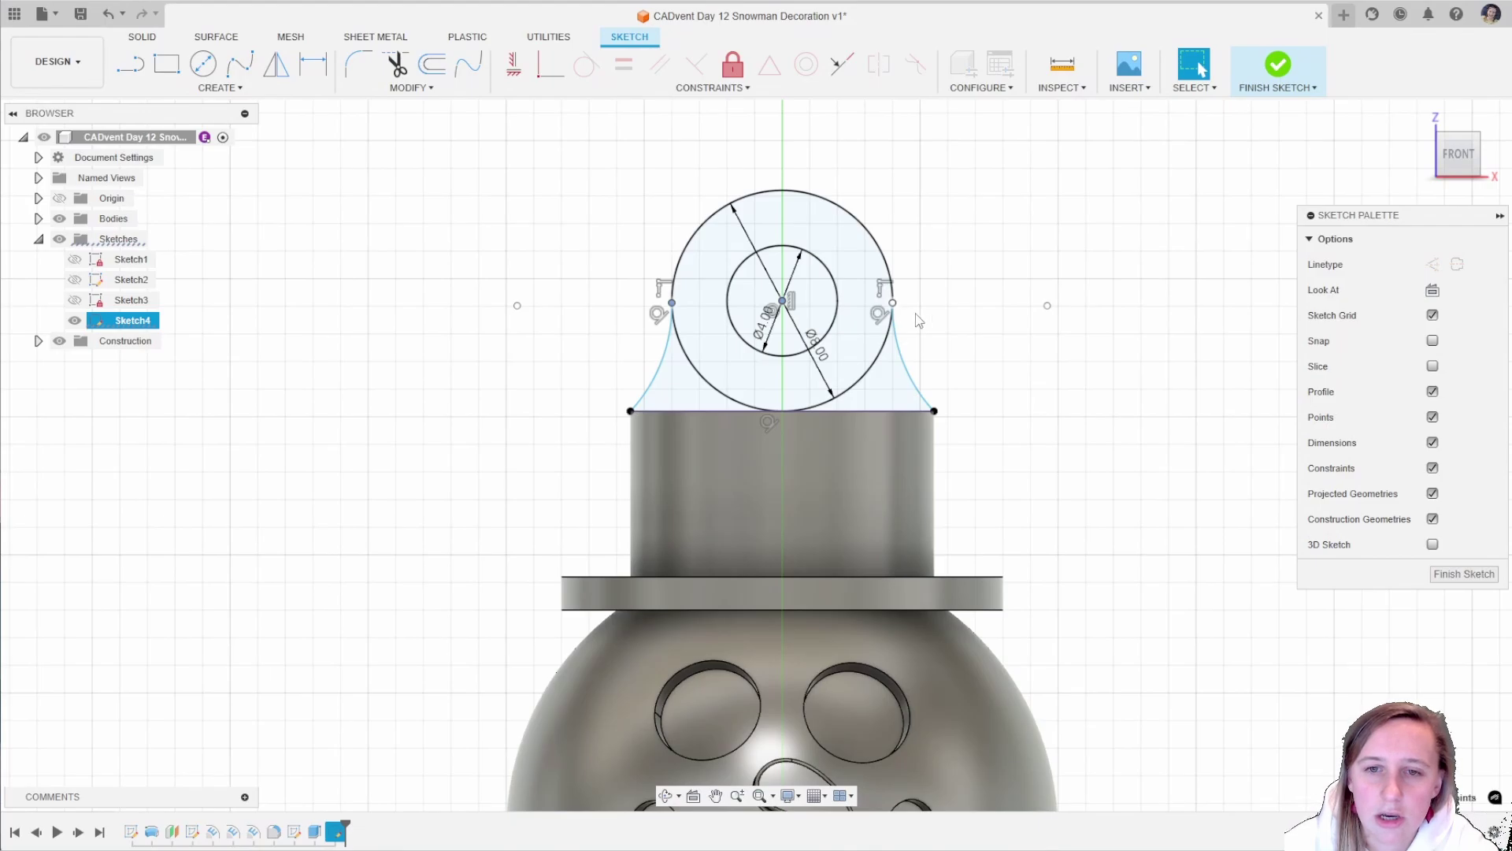
pyautogui.click(514, 64)
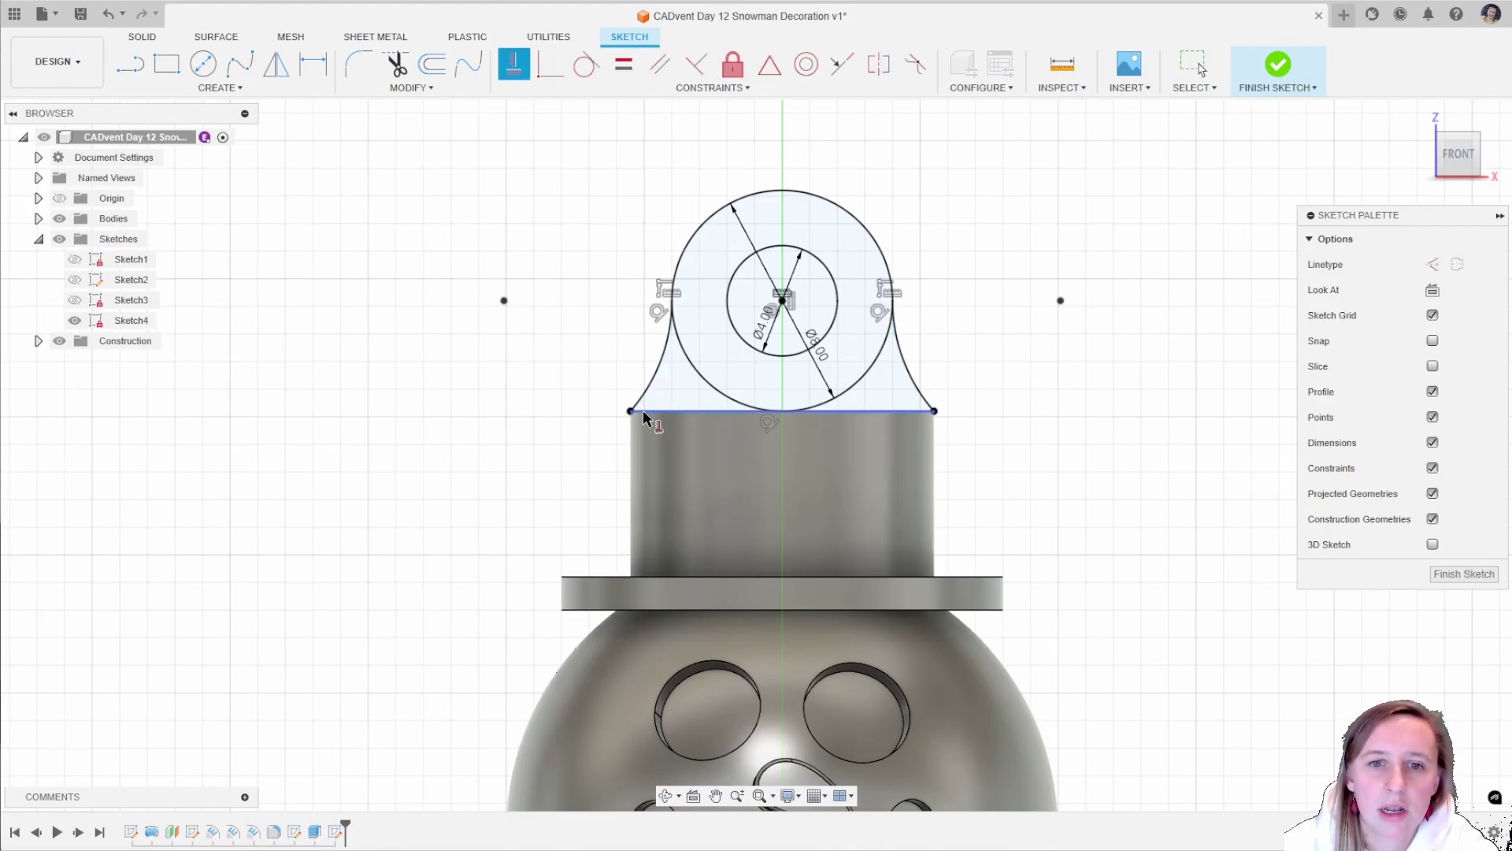
pyautogui.click(1278, 66)
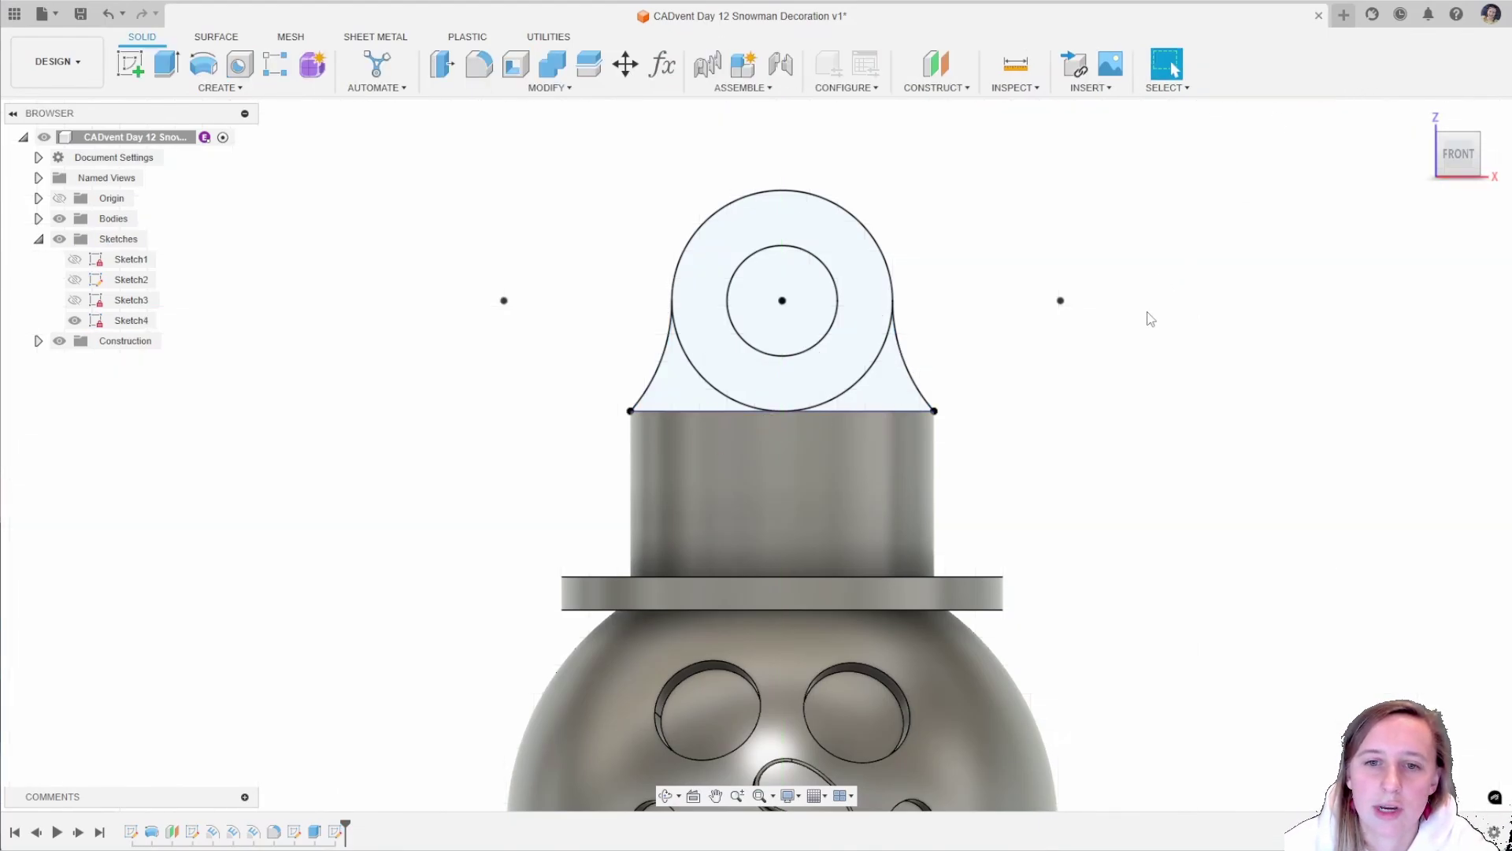
# Extrude the loop profiles around the hanging hole symmetrically to a 2 mm whole length, joined to the hat.
pyautogui.click(166, 63)
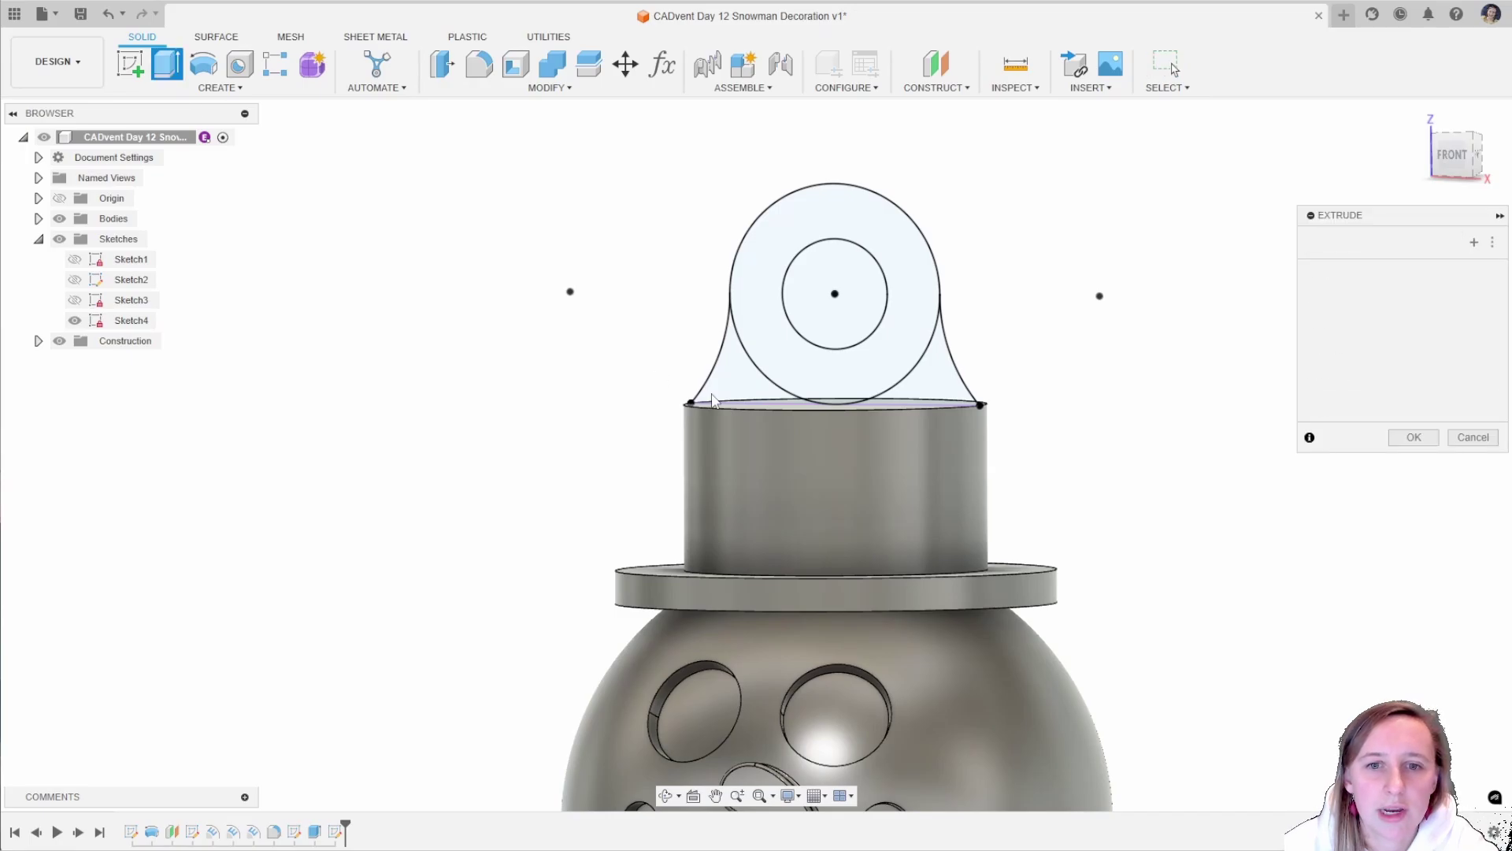
pyautogui.click(900, 378)
pyautogui.click(961, 369)
pyautogui.moveTo(1035, 352)
pyautogui.keyDown('shift'); pyautogui.mouseDown(button='middle')
pyautogui.moveTo(1079, 287)
pyautogui.moveTo(1048, 299)
pyautogui.mouseUp(button='middle'); pyautogui.keyUp('shift')
pyautogui.click(1425, 348)
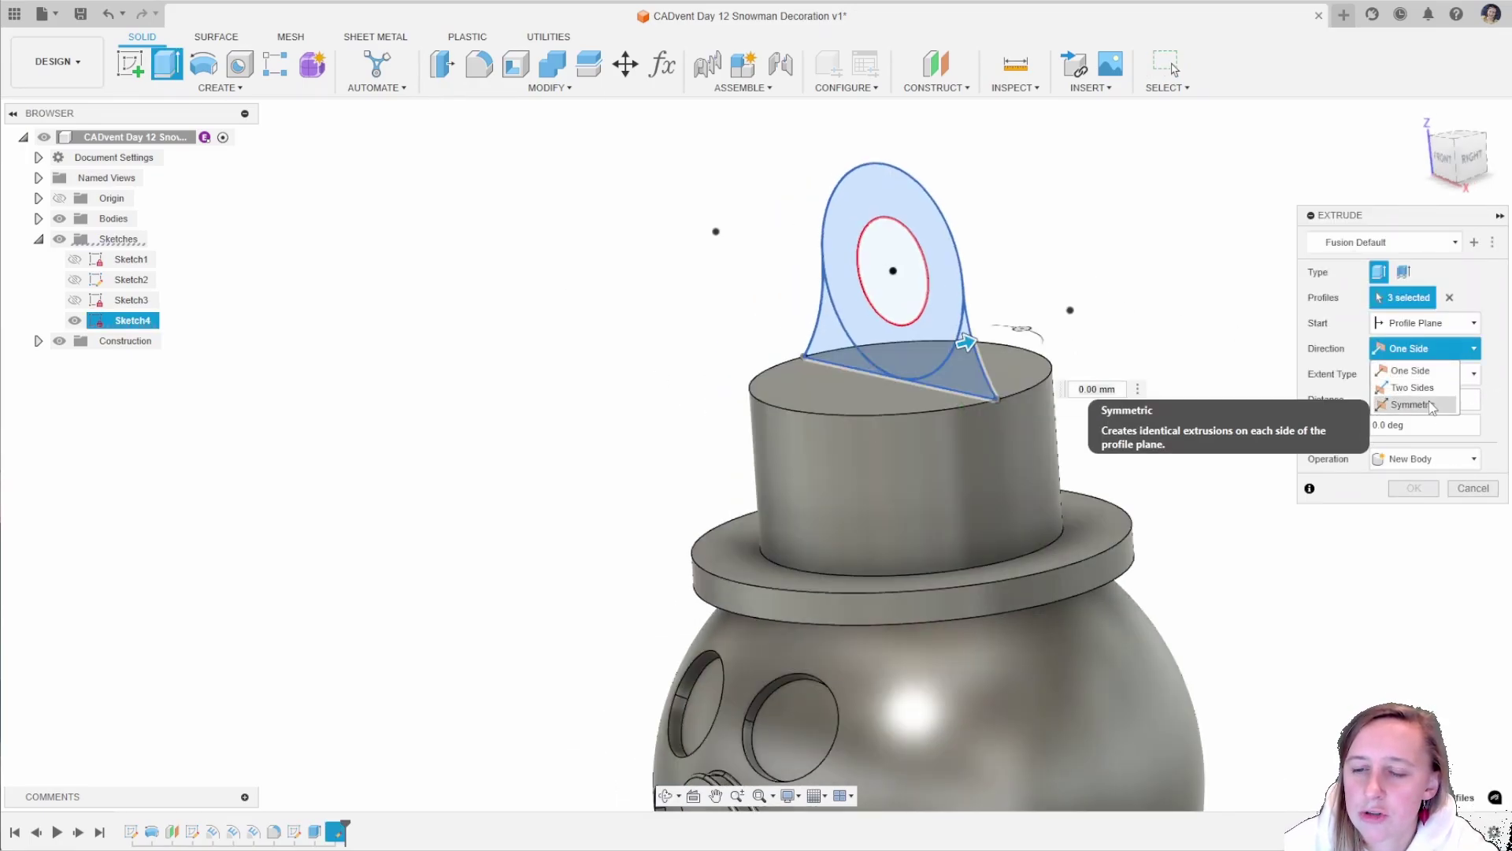
pyautogui.click(1412, 404)
pyautogui.click(1412, 399)
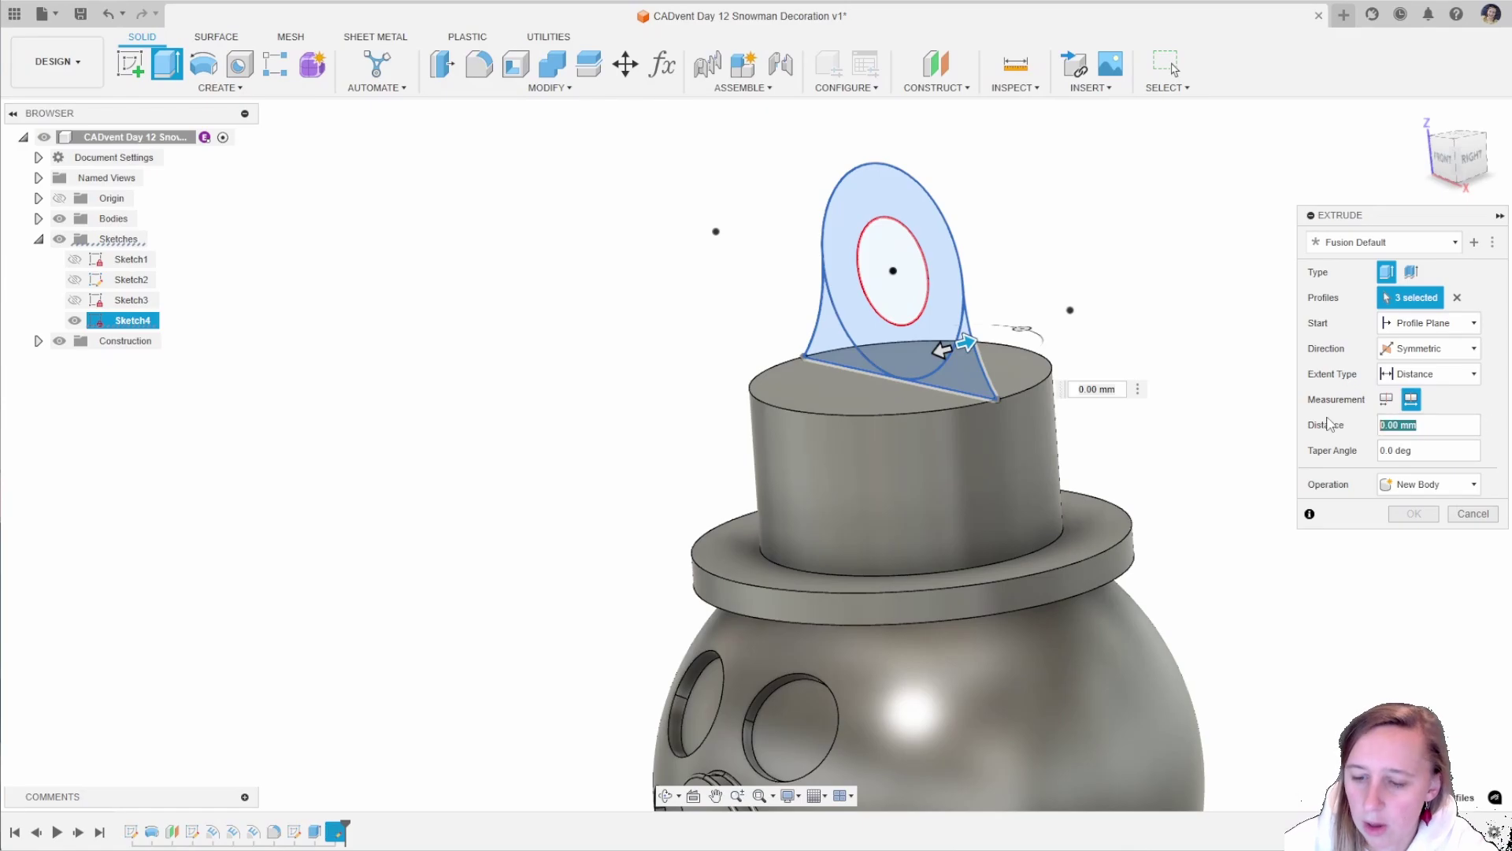
pyautogui.write('2')
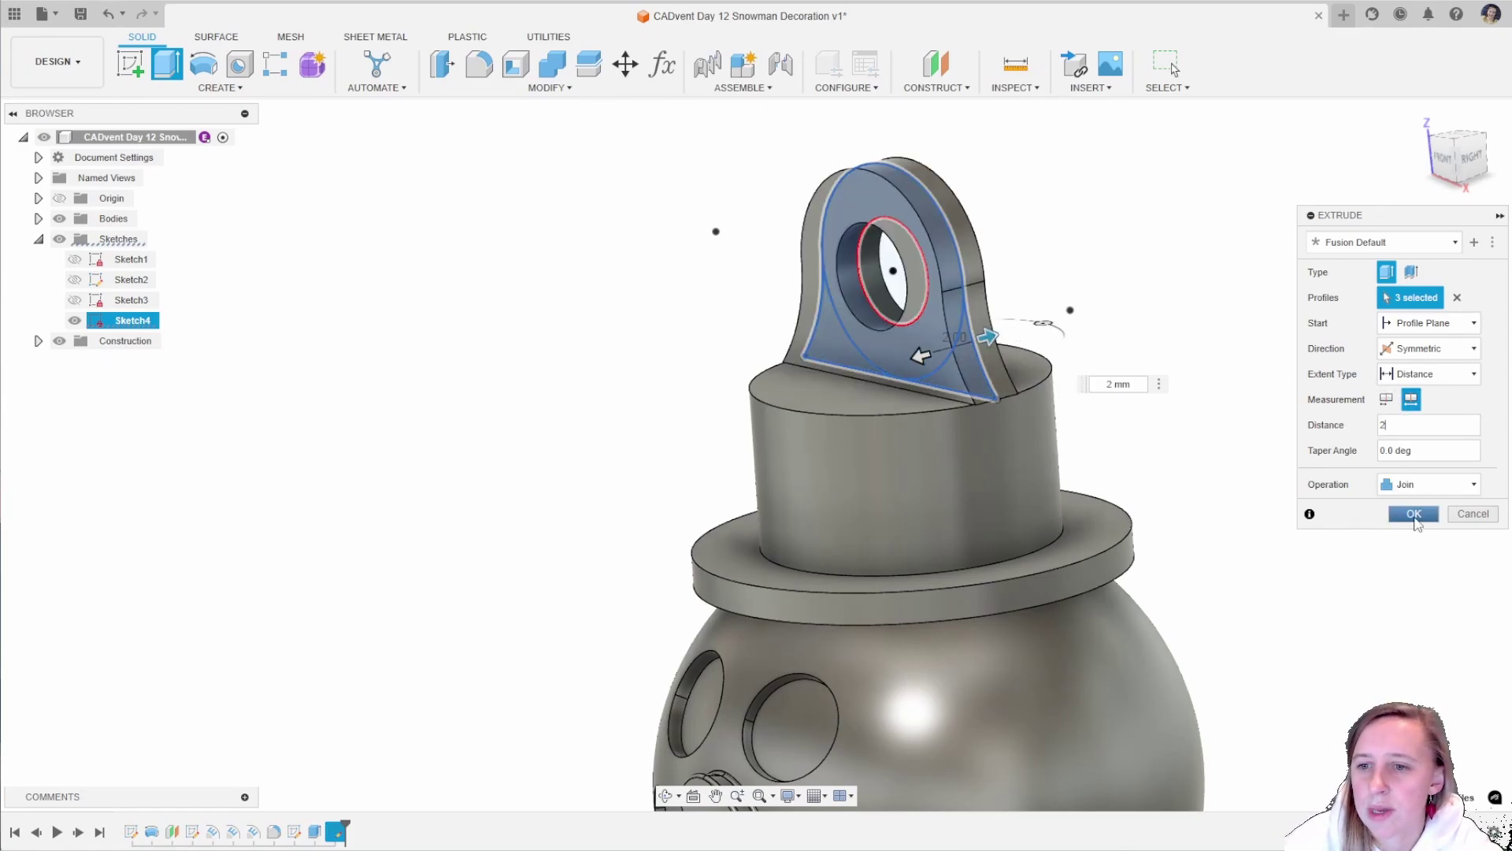
pyautogui.click(1414, 516)
# Trim the loop's corners overhanging the hat crown by extruding their four small underside faces upward as a cut of about 0.70 mm.
pyautogui.keyDown('shift'); pyautogui.moveTo(1130, 496); pyautogui.dragTo(1197, 446, button='middle'); pyautogui.keyUp('shift')
pyautogui.scroll(-3, 367, 535)
pyautogui.scroll(10, 961, 496)
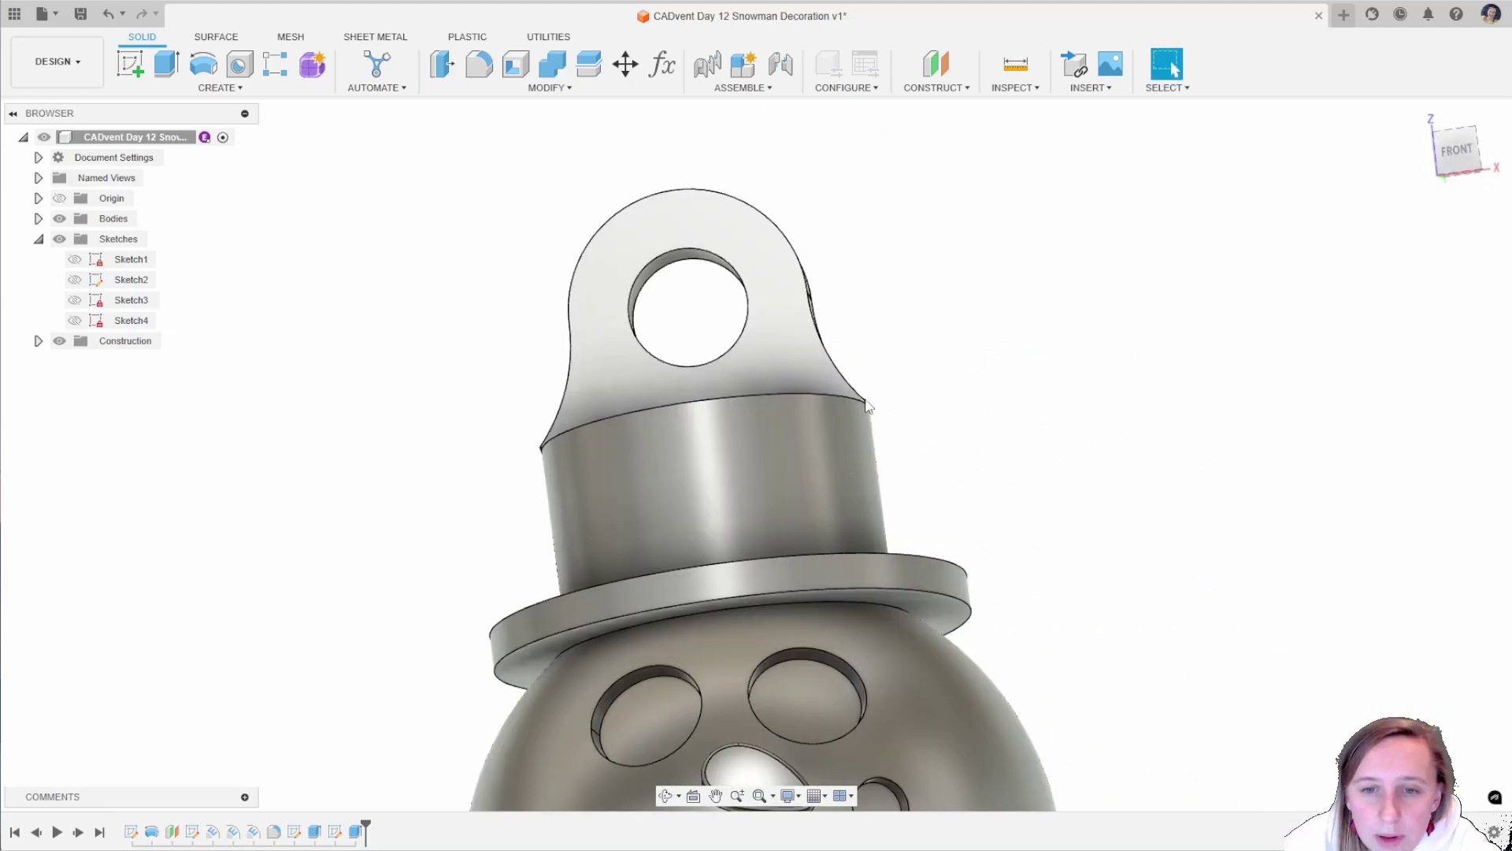
pyautogui.scroll(-5, 877, 395)
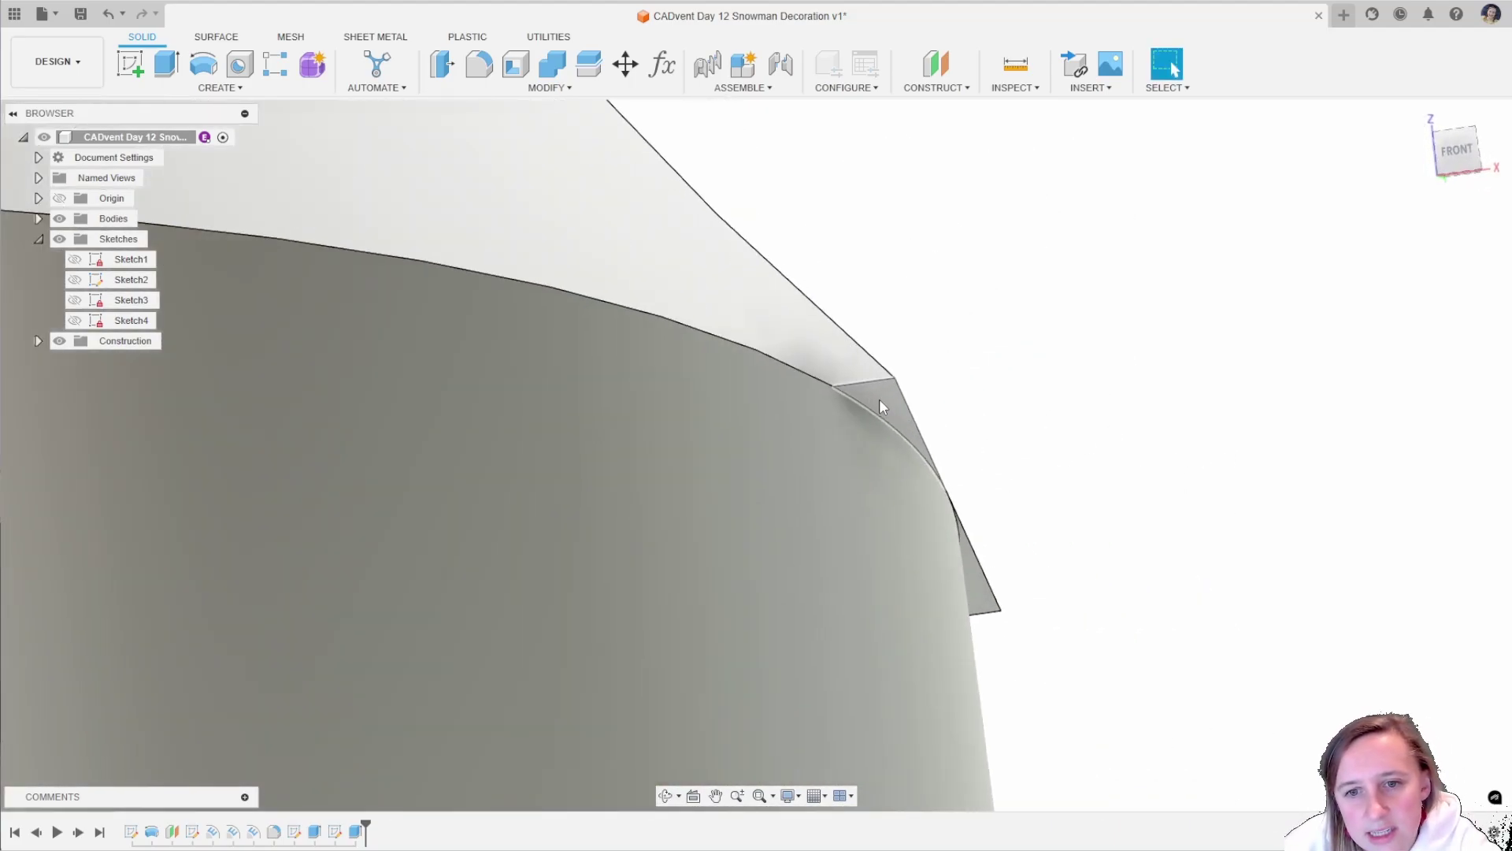
pyautogui.scroll(-3, 984, 378)
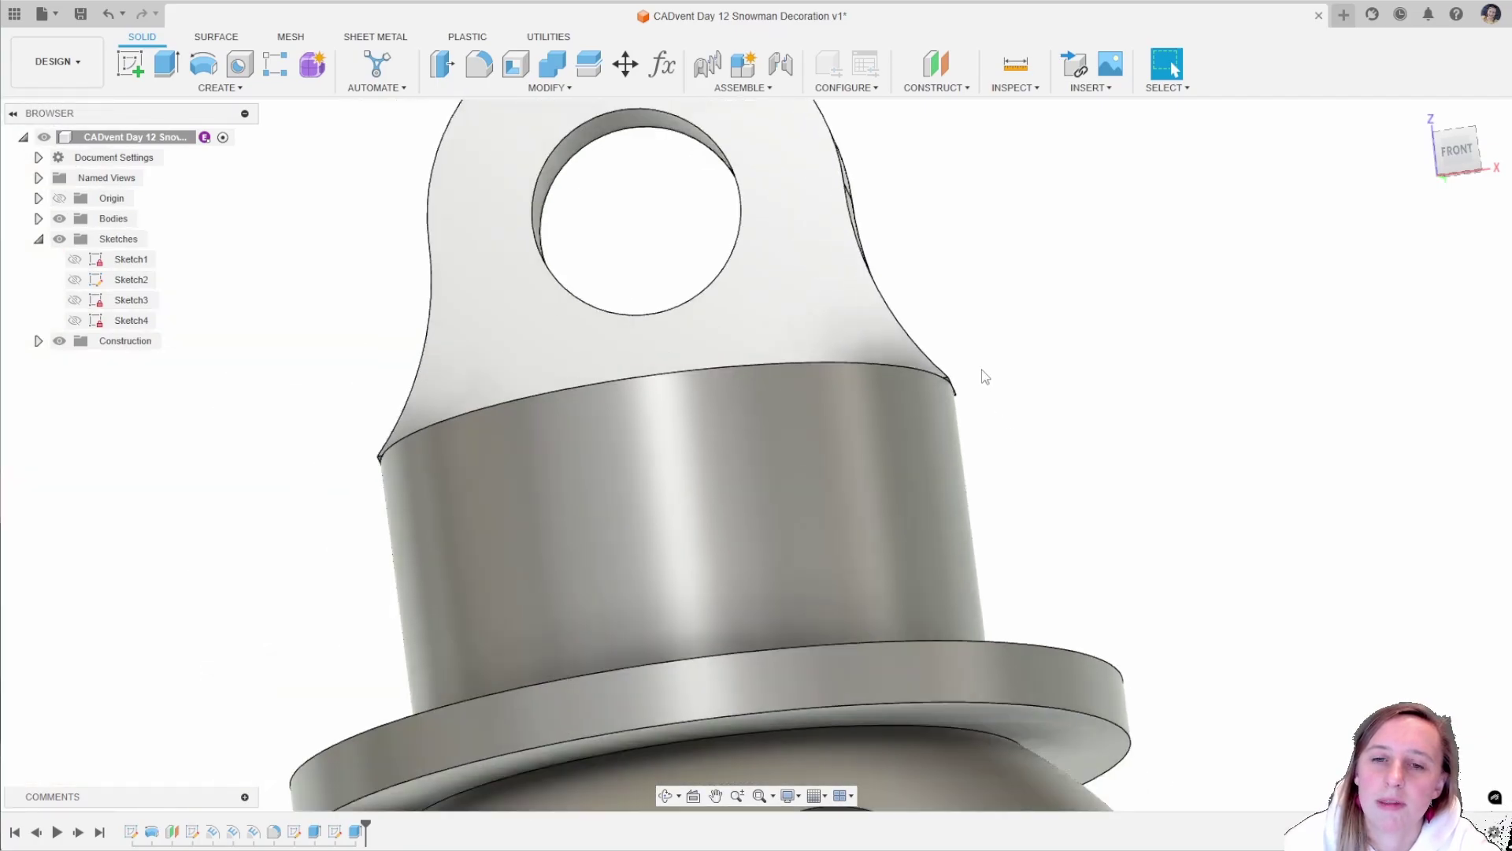
pyautogui.scroll(4, 1016, 425)
pyautogui.press('e')
pyautogui.scroll(5, 851, 305)
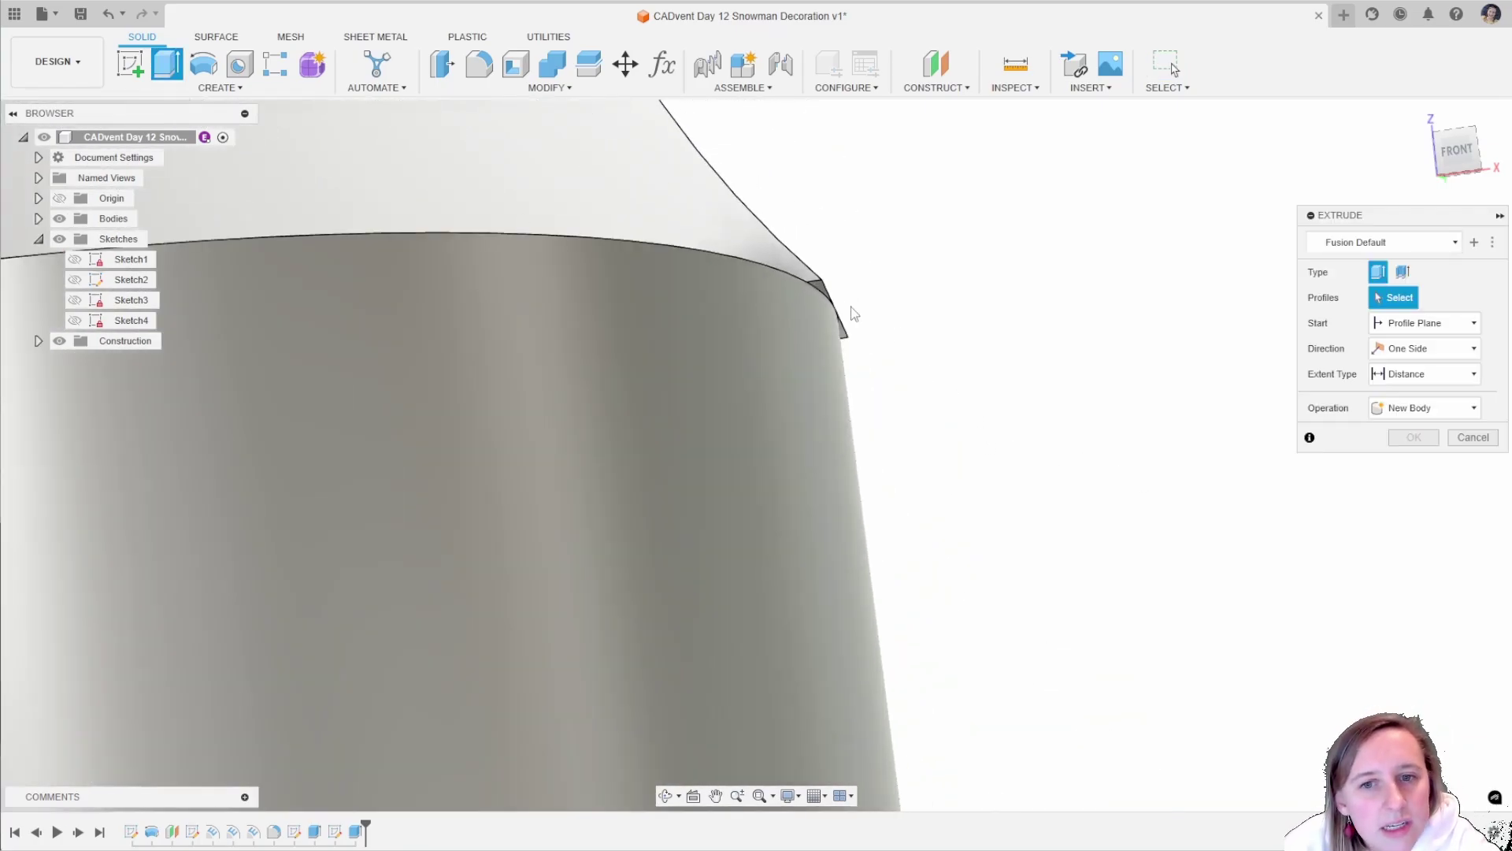
pyautogui.click(781, 262)
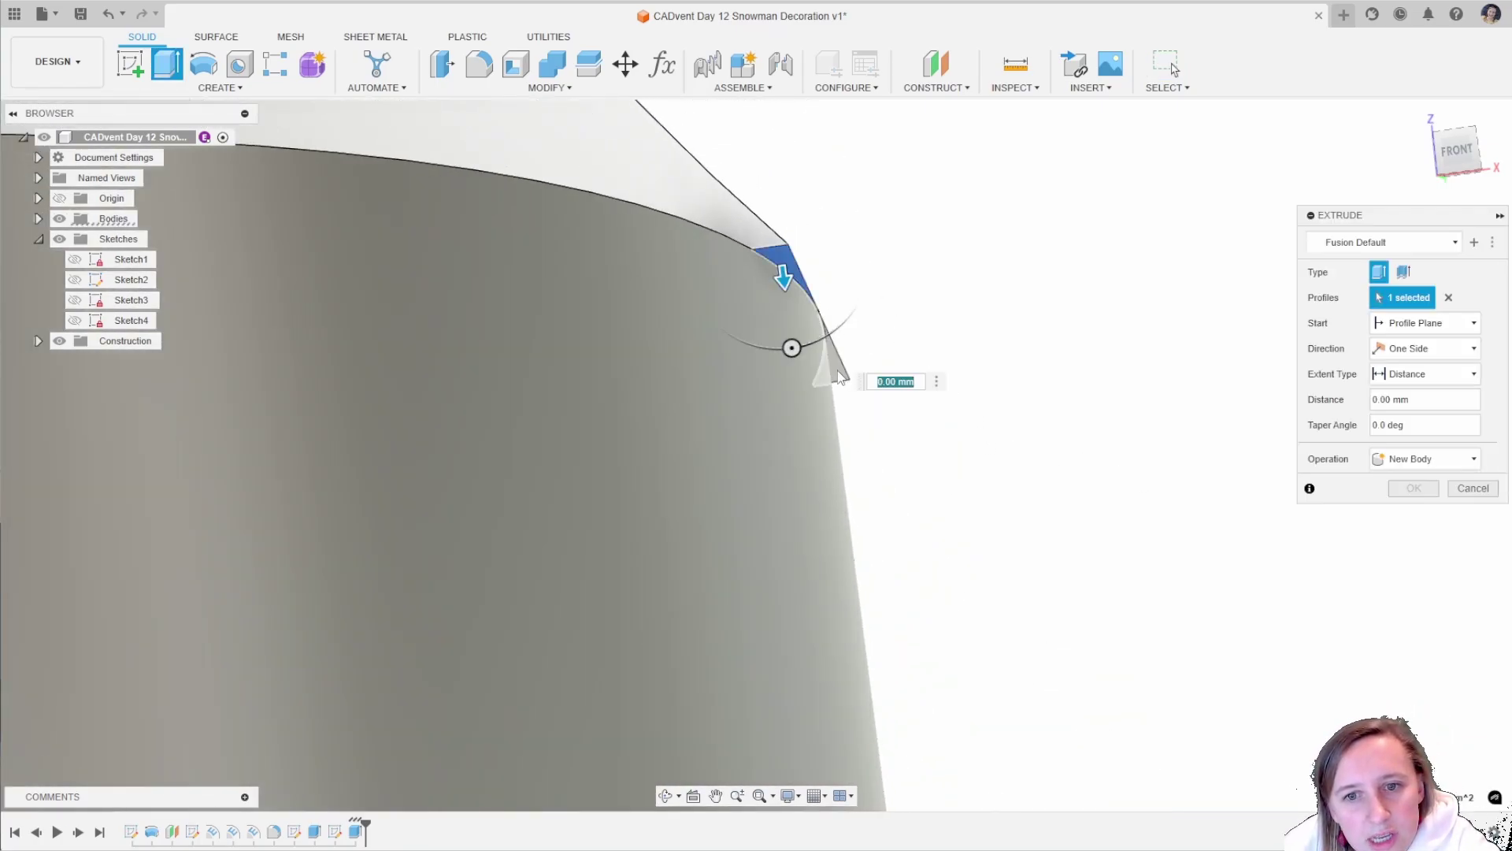
pyautogui.keyDown('shift'); pyautogui.moveTo(952, 386); pyautogui.dragTo(1047, 456, button='middle'); pyautogui.keyUp('shift')
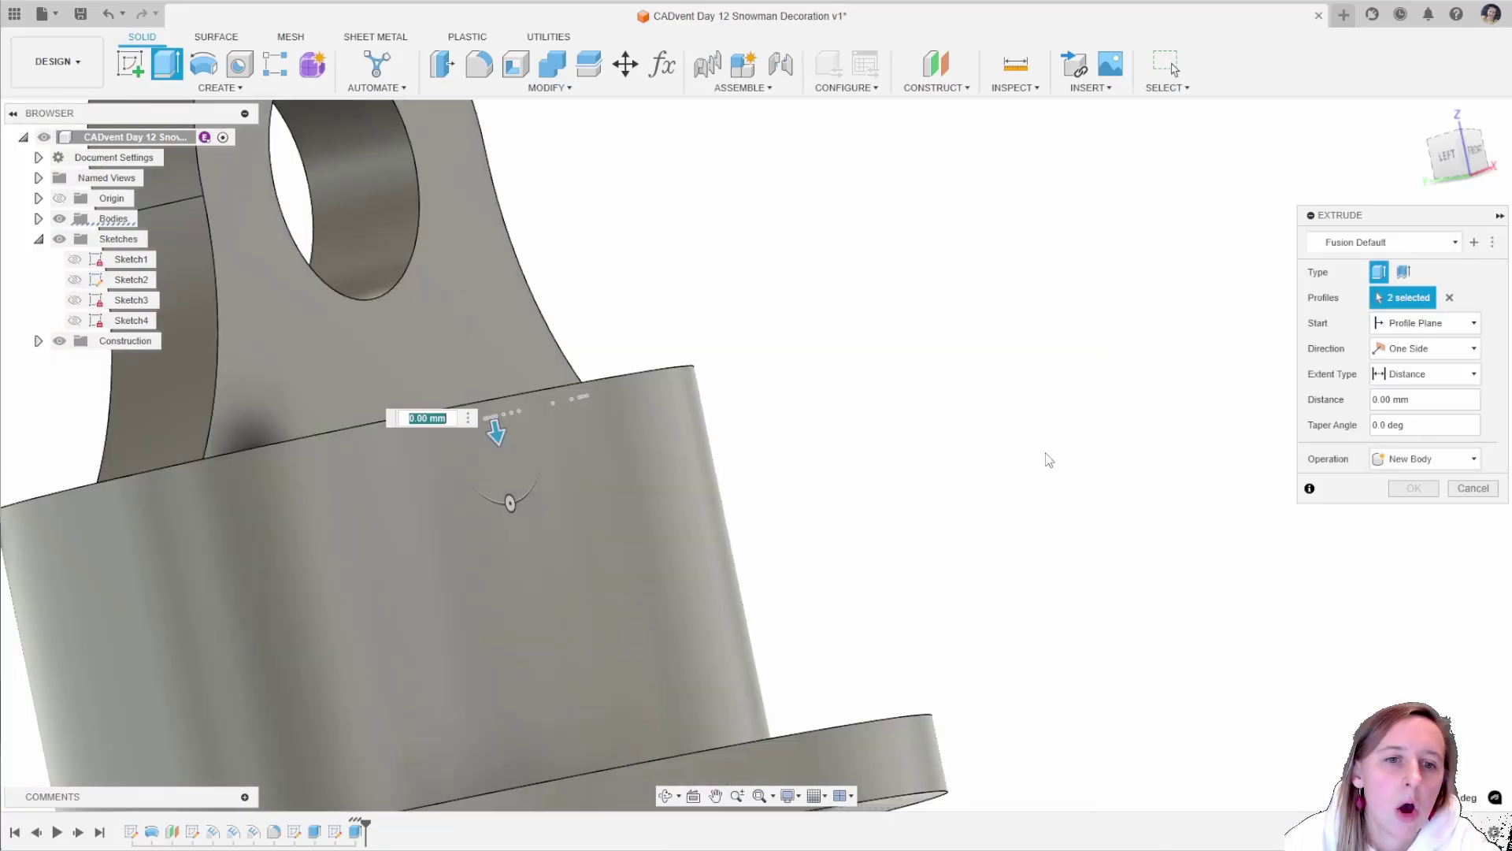
pyautogui.scroll(-3, 824, 474)
pyautogui.scroll(5, 824, 475)
pyautogui.scroll(-4, 348, 472)
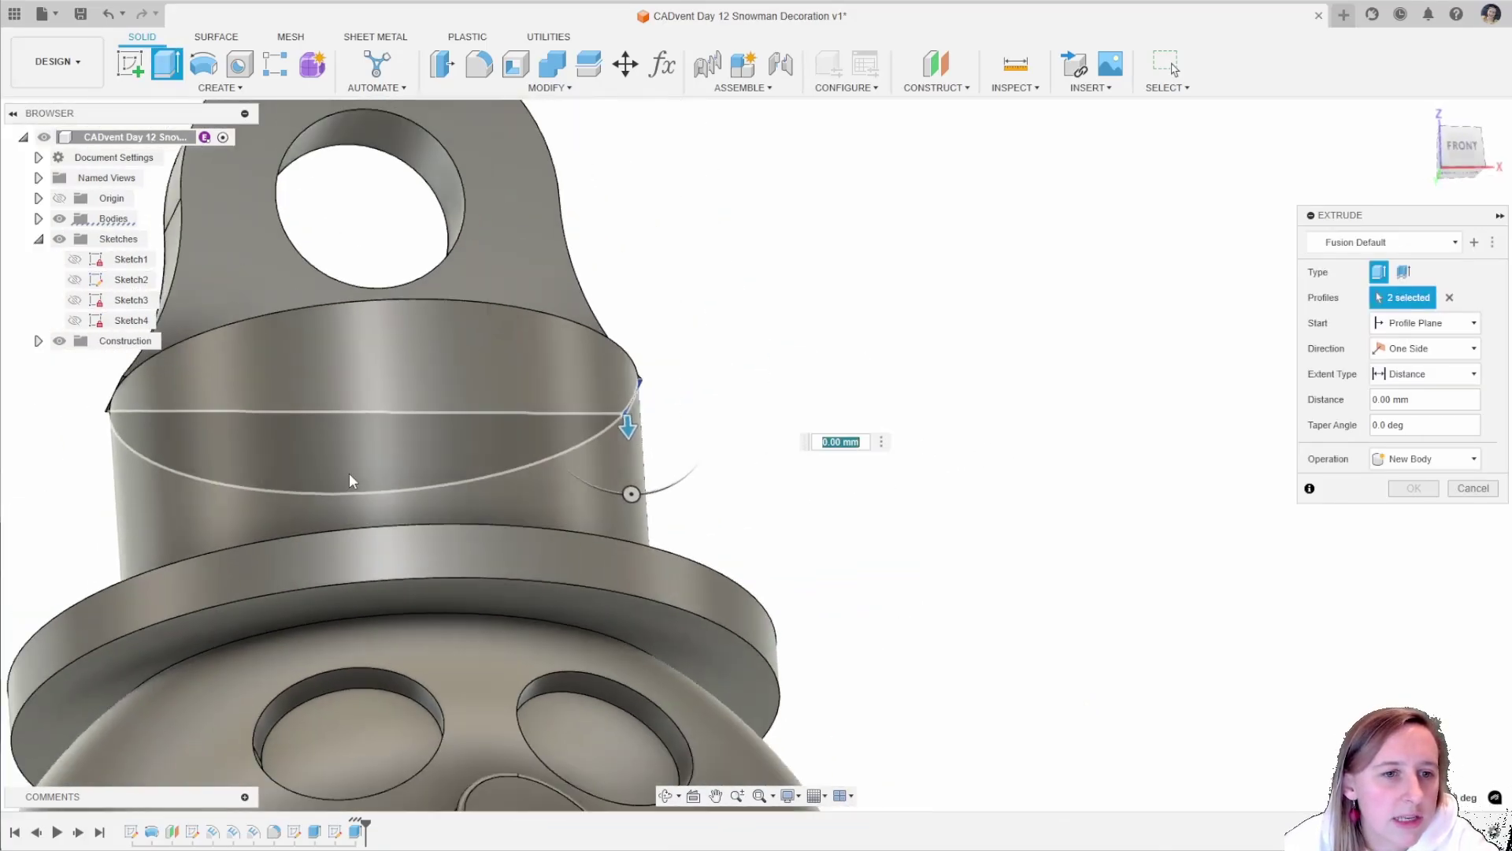
pyautogui.scroll(8, 375, 425)
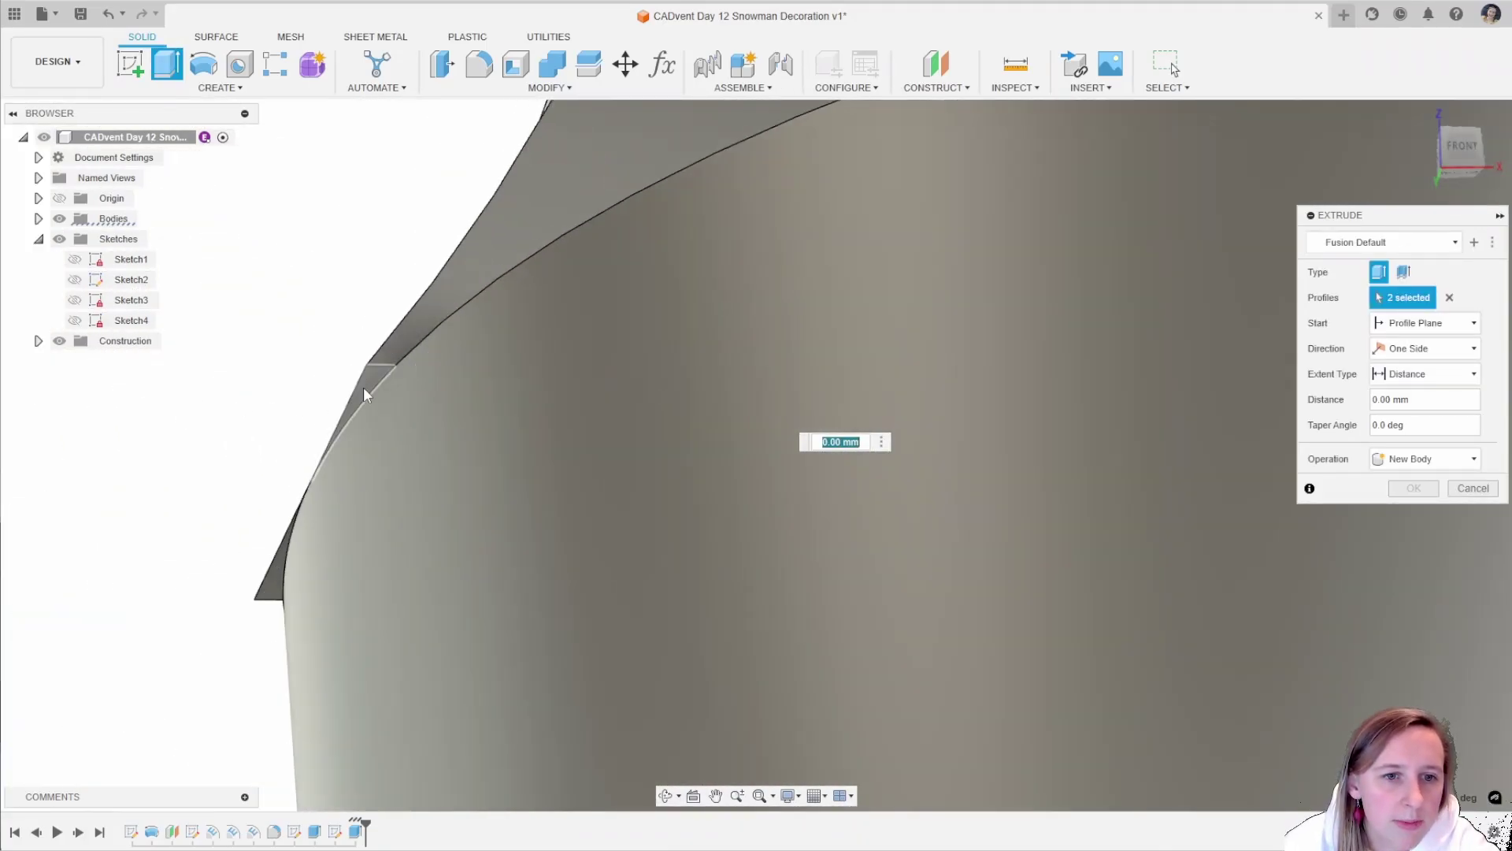
pyautogui.click(365, 392)
pyautogui.click(260, 563)
pyautogui.scroll(-2, 381, 461)
pyautogui.scroll(-3, 441, 480)
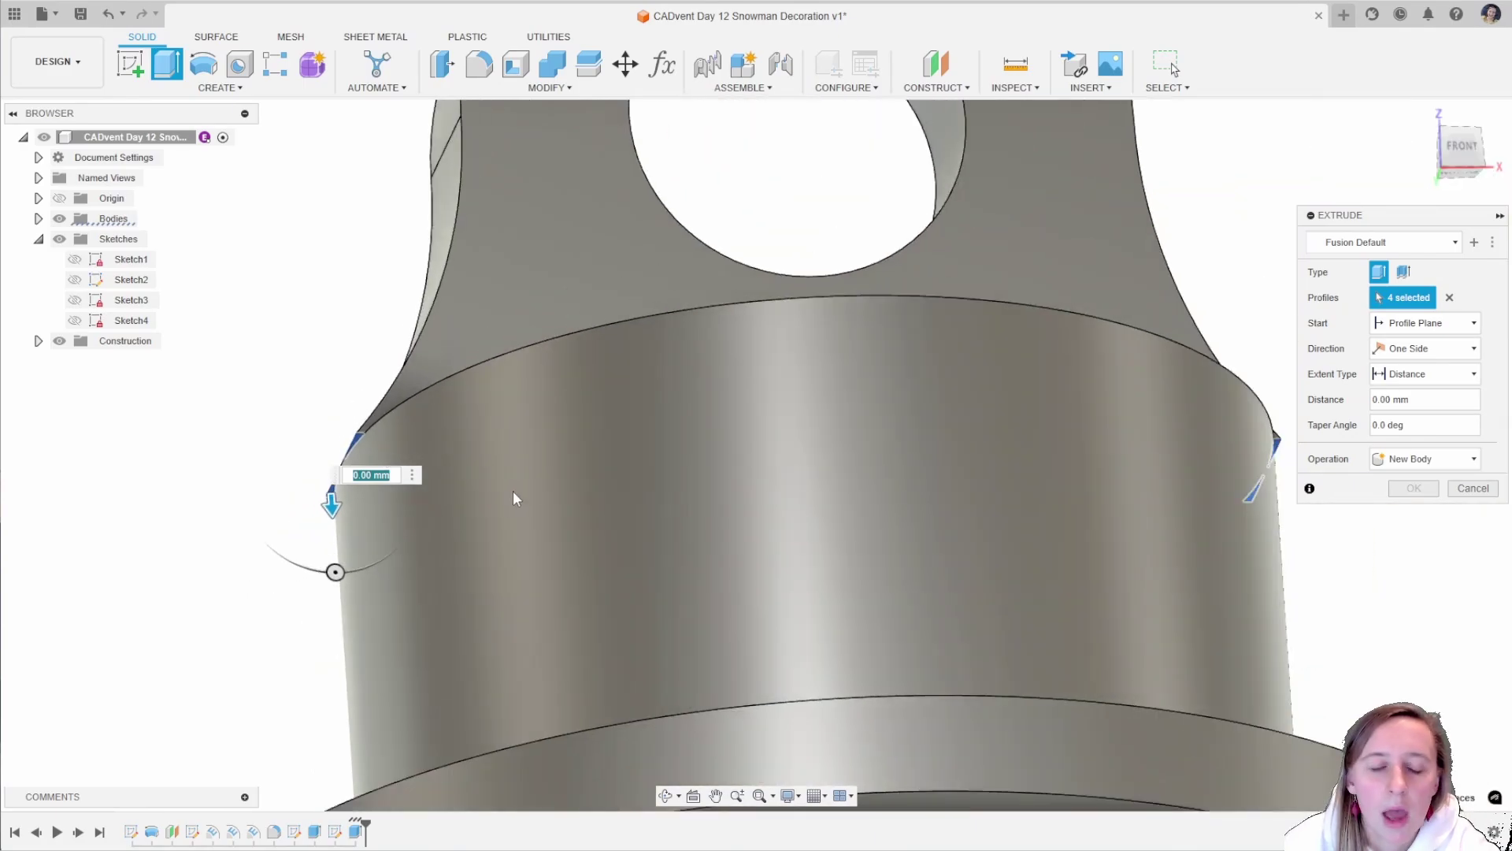
pyautogui.scroll(2, 493, 530)
pyautogui.moveTo(399, 315); pyautogui.dragTo(400, 258)
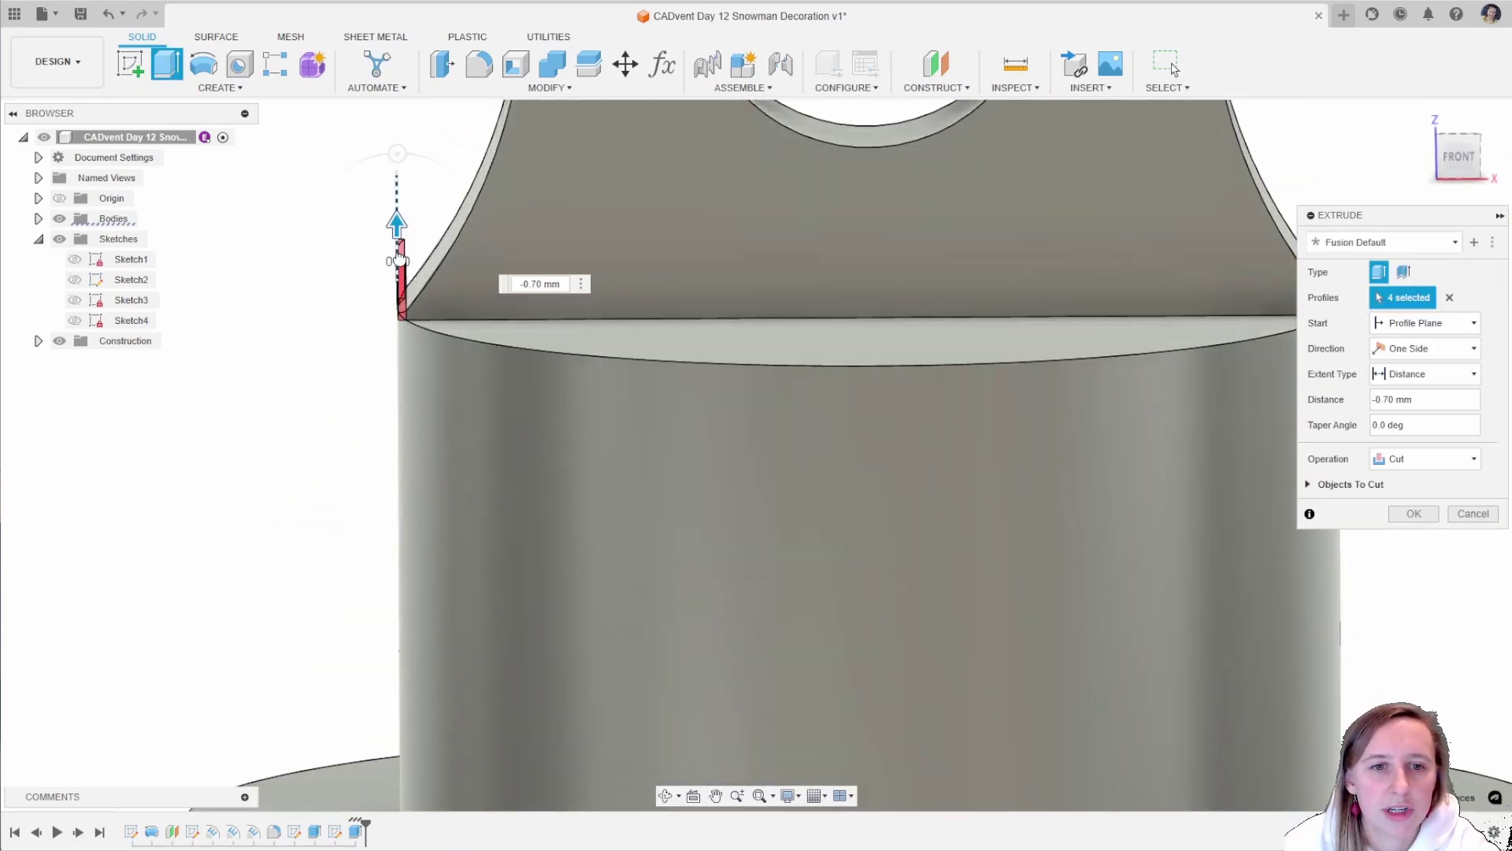
pyautogui.click(1422, 517)
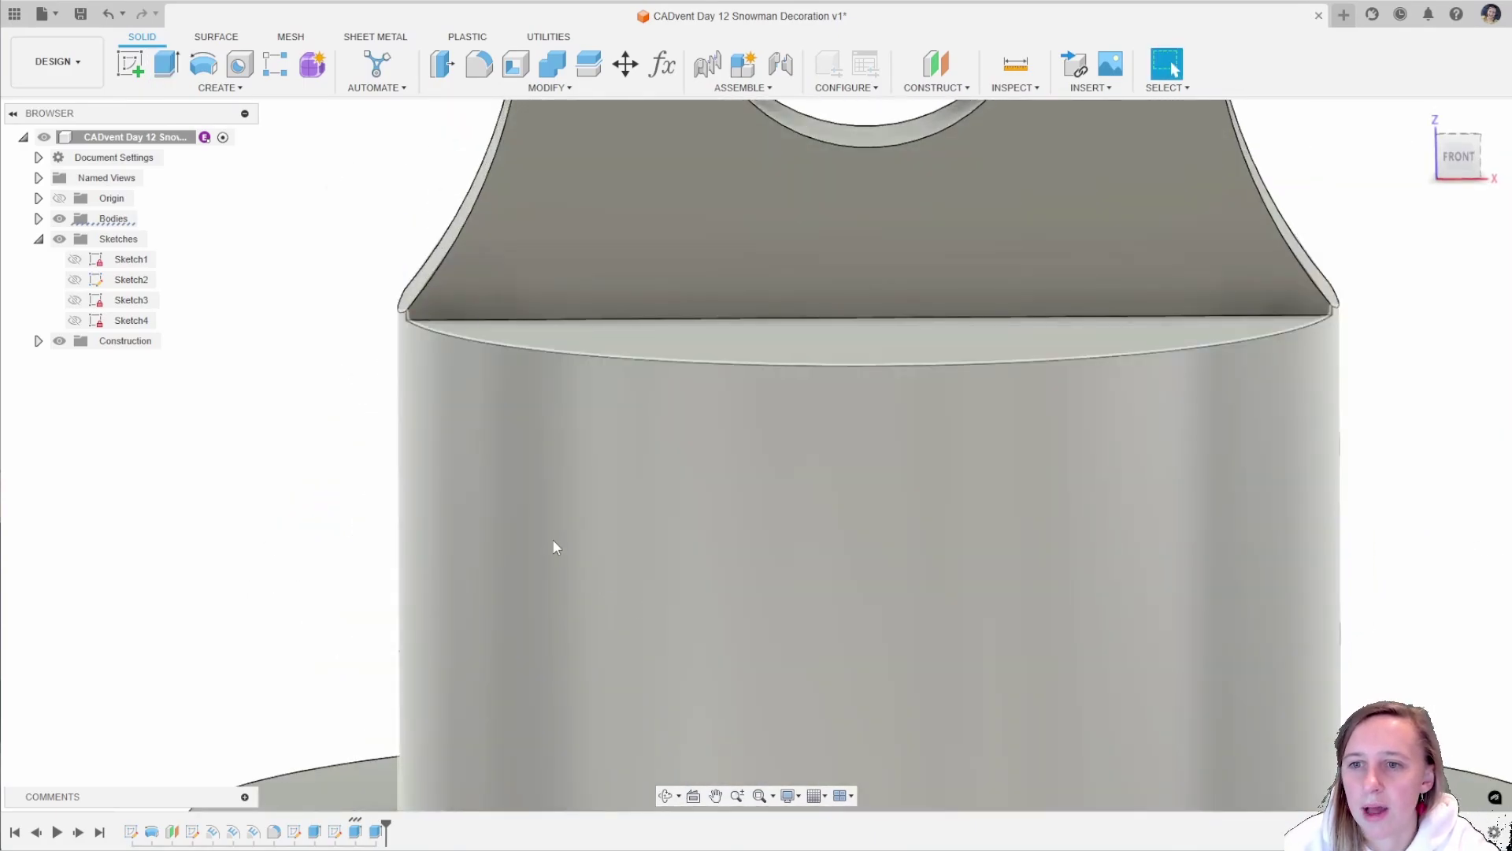
# Fillet the front and back edges where the hanging loop meets the hat top with a 2 mm radius.
pyautogui.keyDown('shift'); pyautogui.moveTo(658, 384); pyautogui.dragTo(388, 43, button='middle'); pyautogui.keyUp('shift')
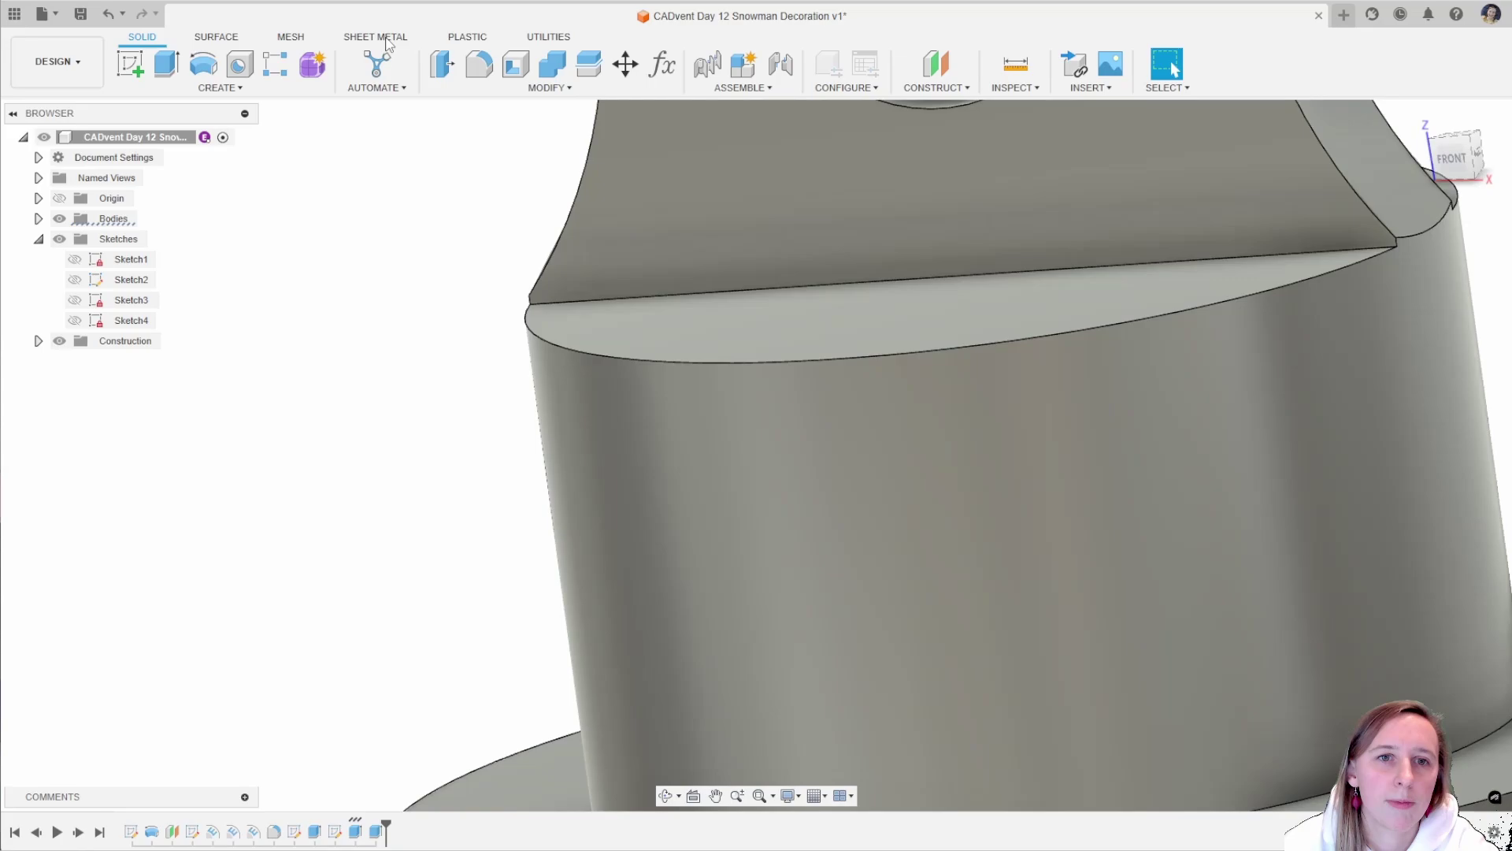
pyautogui.click(470, 71)
pyautogui.click(734, 295)
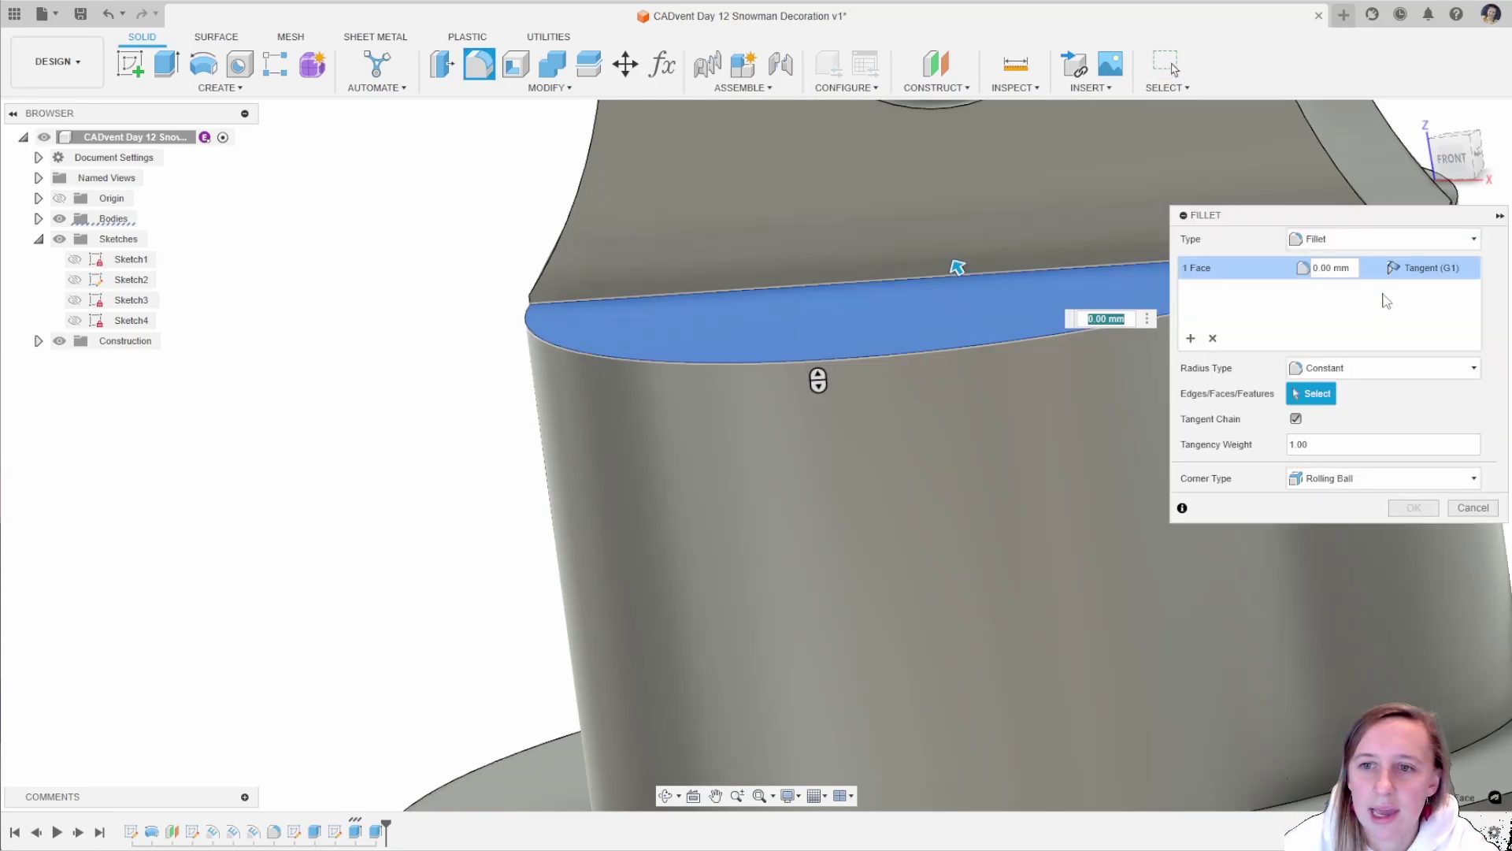
pyautogui.click(1214, 345)
pyautogui.click(845, 279)
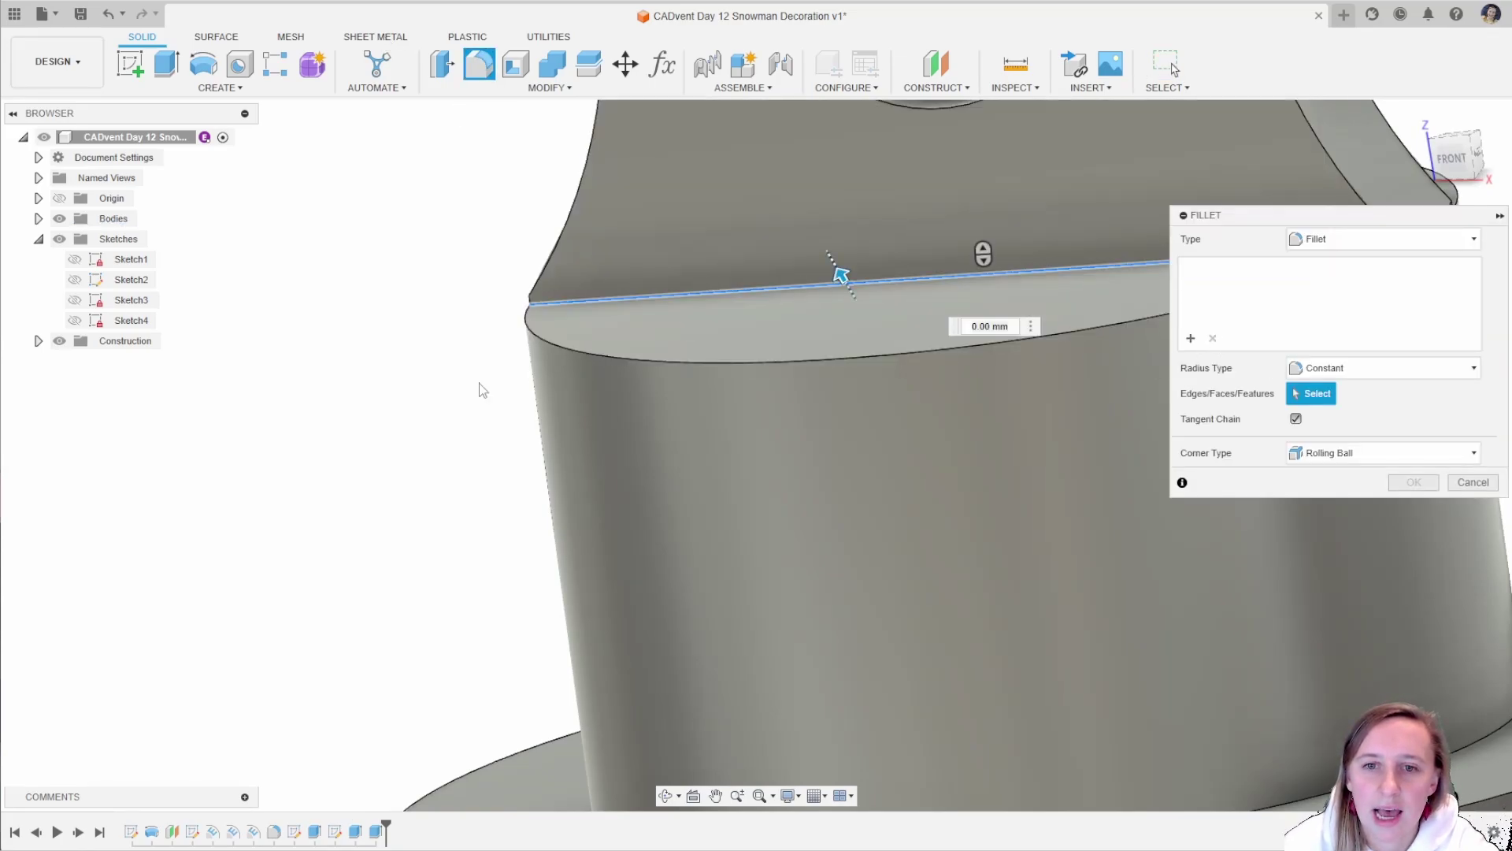
pyautogui.scroll(-3, 465, 418)
pyautogui.keyDown('shift'); pyautogui.moveTo(1108, 257); pyautogui.dragTo(989, 313, button='middle'); pyautogui.keyUp('shift')
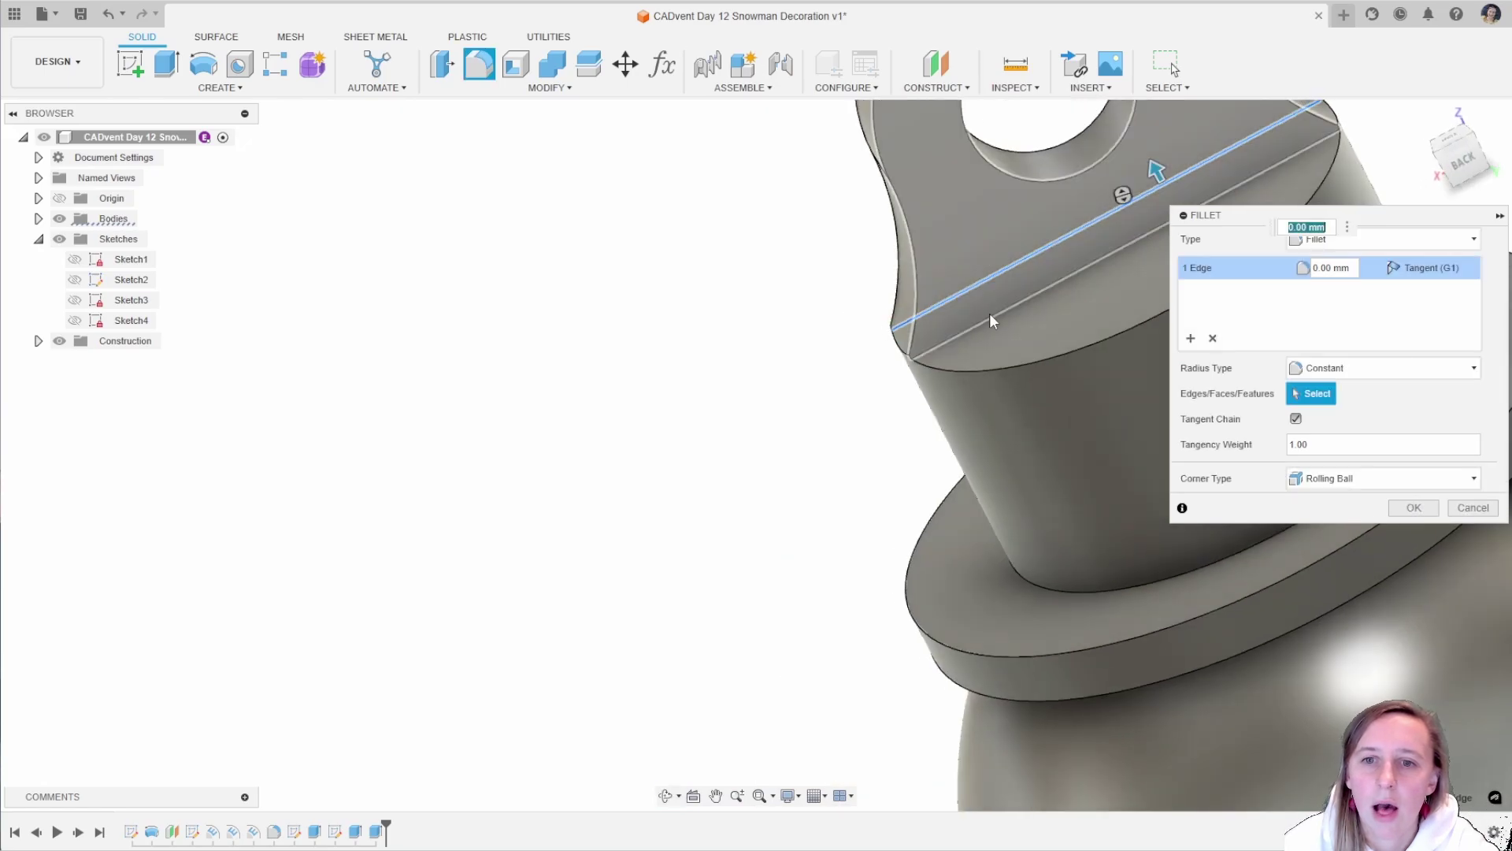
pyautogui.click(988, 320)
pyautogui.write('2')
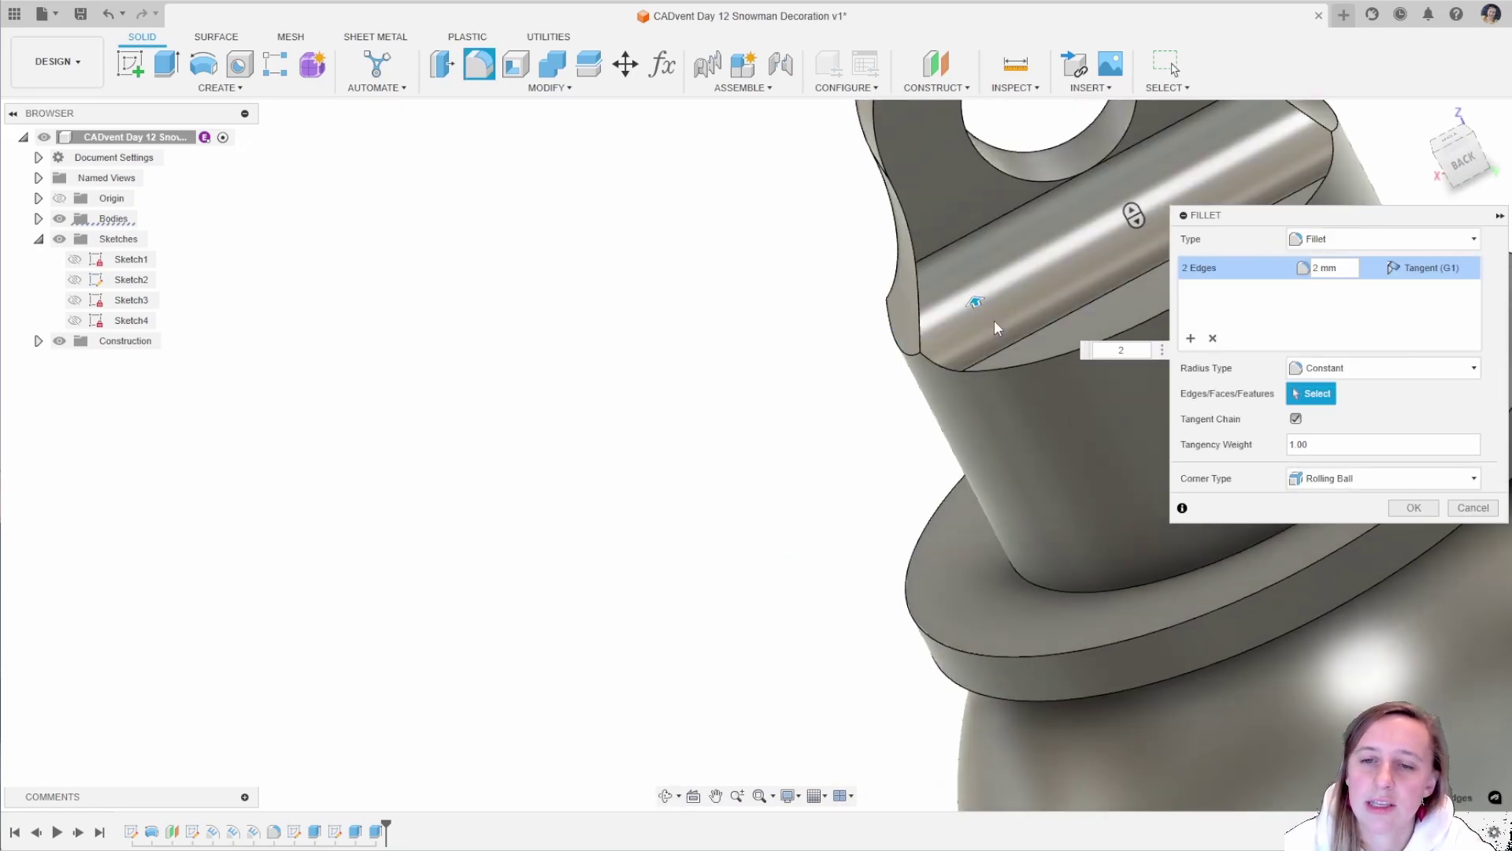
pyautogui.press('Return')
# Examine the whole snowman and its hanging loop from several angles and distances.
pyautogui.scroll(-3, 395, 384)
pyautogui.scroll(-2, 433, 418)
pyautogui.keyDown('shift'); pyautogui.moveTo(473, 456); pyautogui.dragTo(729, 452, button='middle'); pyautogui.keyUp('shift')
pyautogui.scroll(-3, 985, 418)
pyautogui.keyDown('shift'); pyautogui.moveTo(1192, 434); pyautogui.dragTo(668, 577, button='middle'); pyautogui.keyUp('shift')
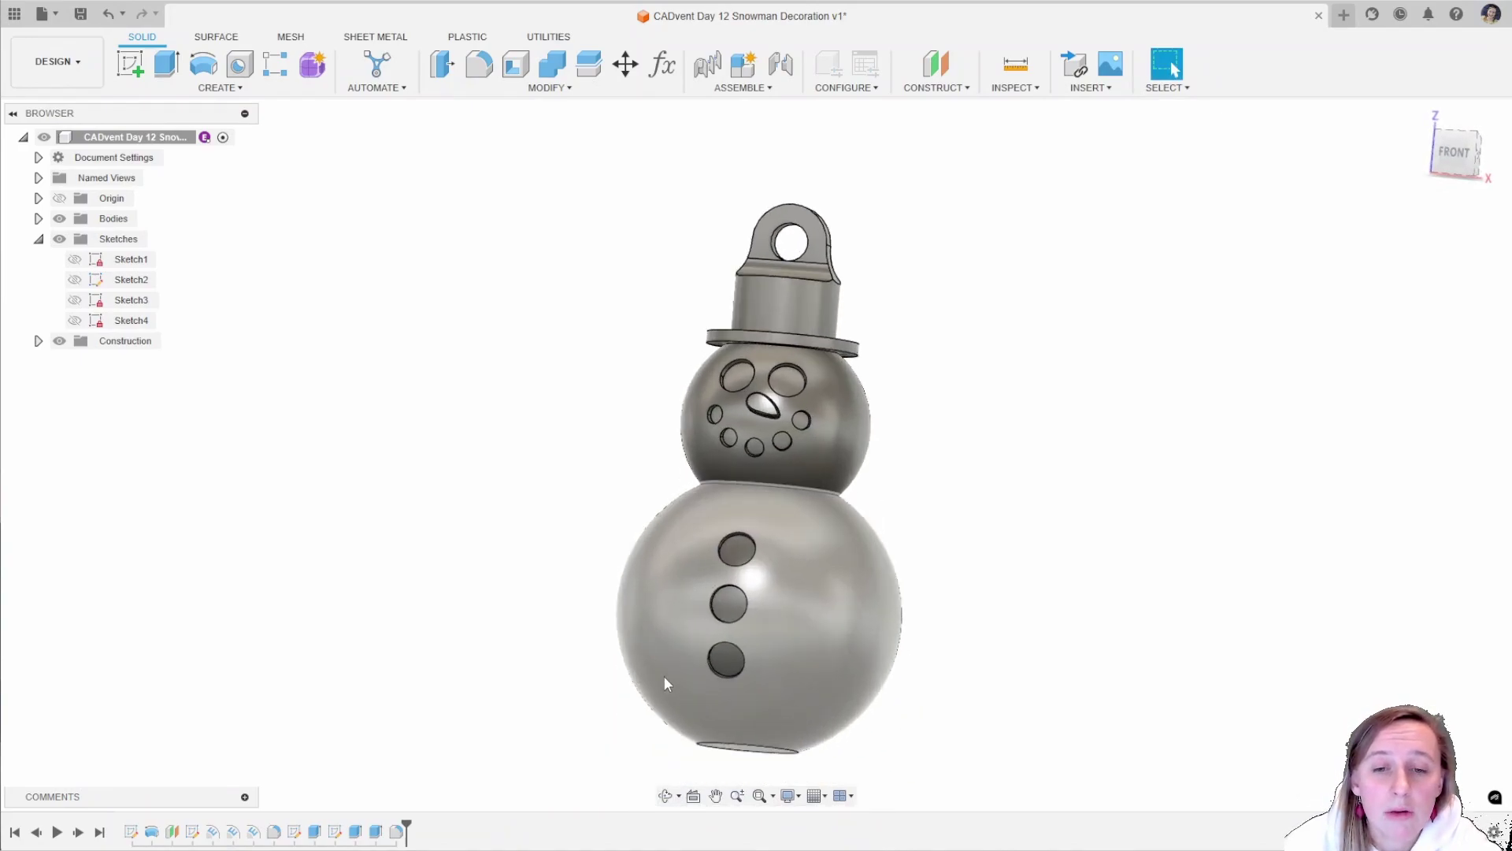
pyautogui.keyDown('shift'); pyautogui.moveTo(664, 683); pyautogui.dragTo(560, 411, button='middle'); pyautogui.keyUp('shift')
pyautogui.scroll(-2, 664, 391)
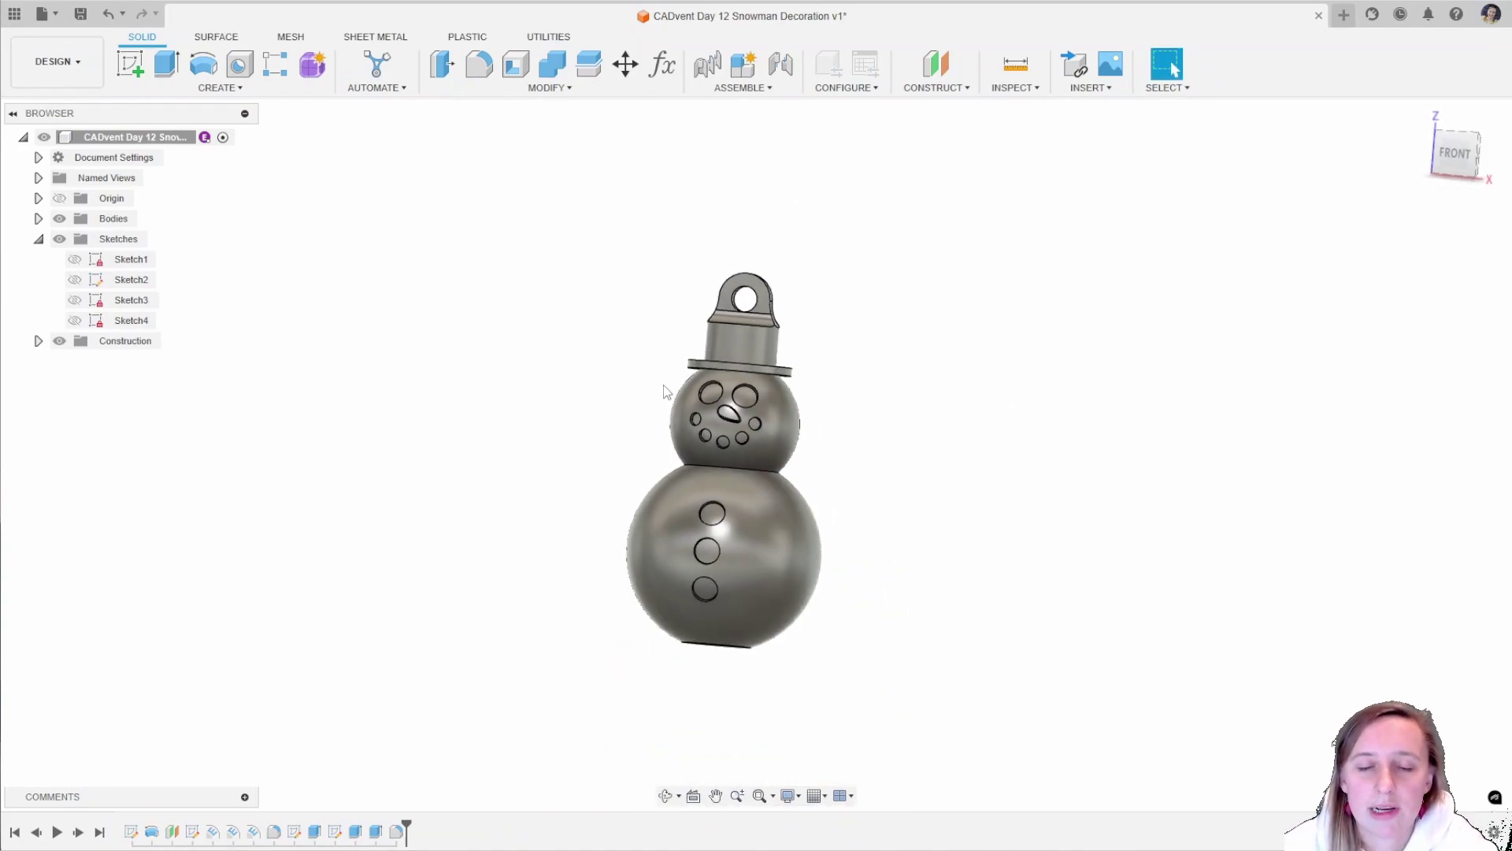
pyautogui.scroll(2, 664, 391)
pyautogui.scroll(2, 664, 392)
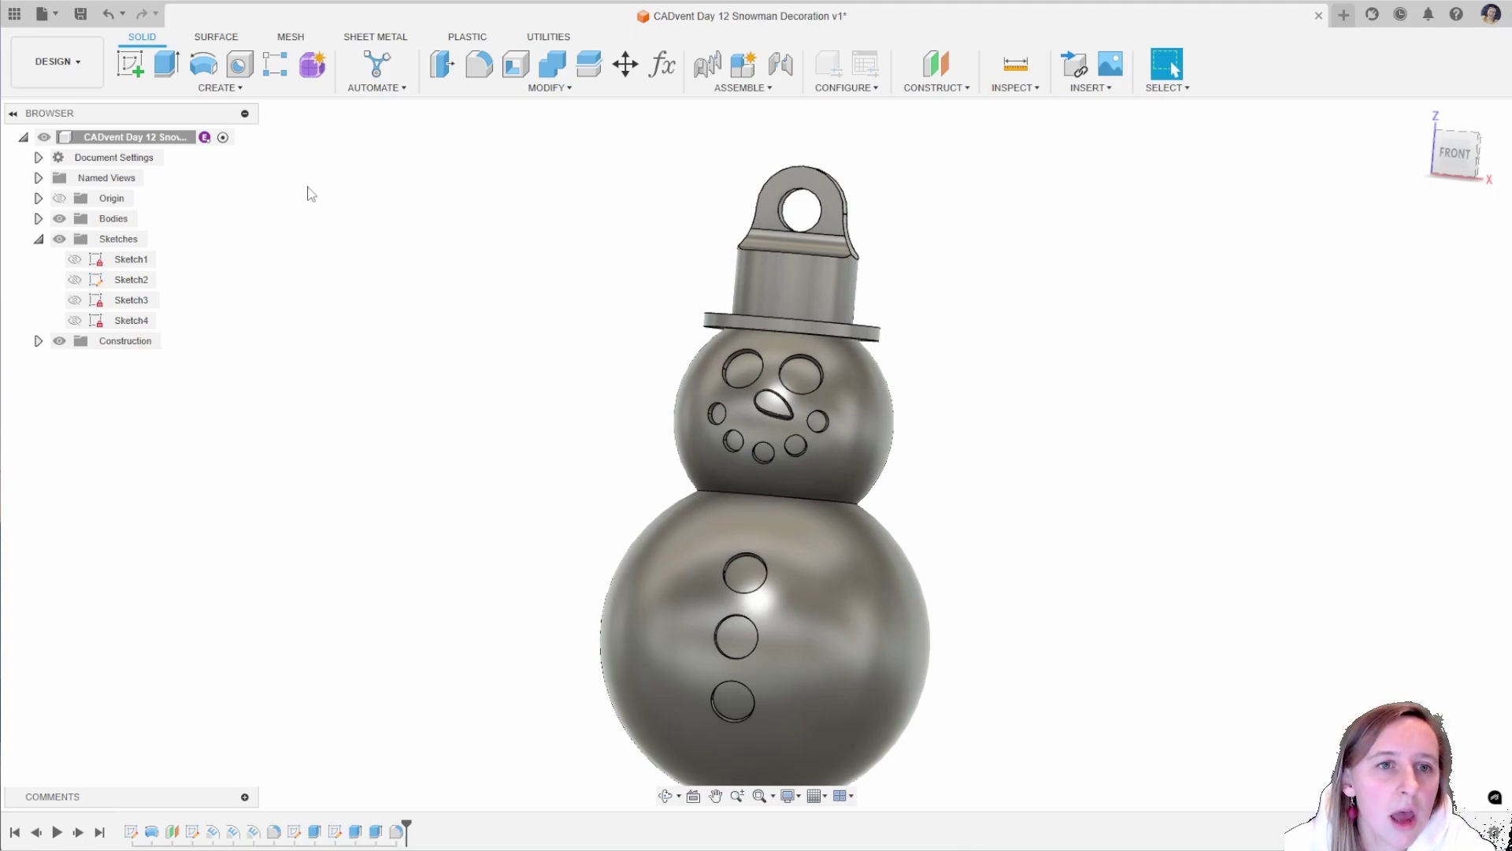
# Search the appearance library for "black" and apply Plastic - Matte (Black) to the whole snowman body.
pyautogui.press('a')
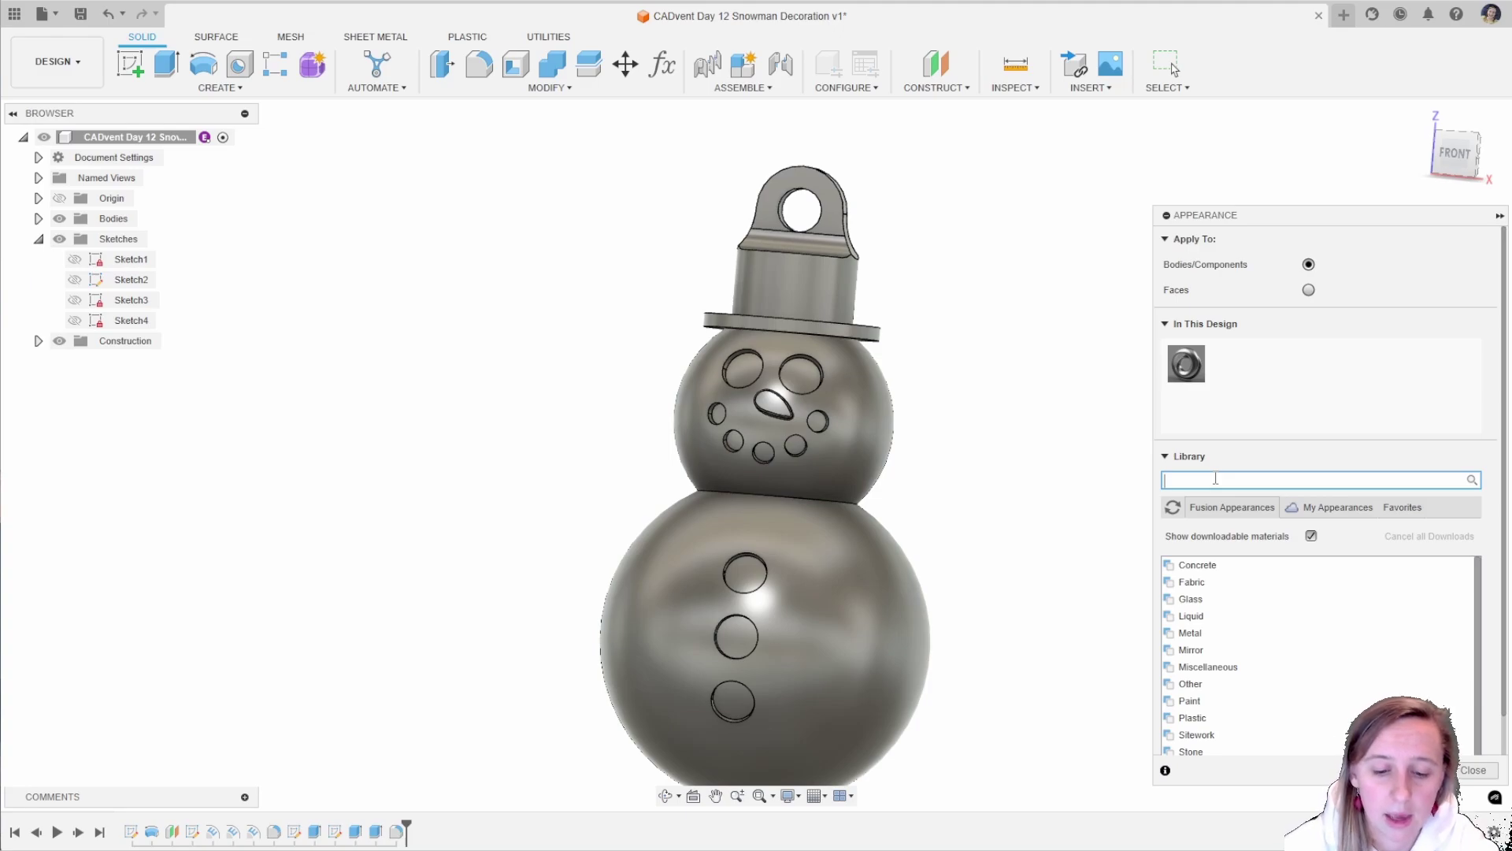
pyautogui.press('Return')
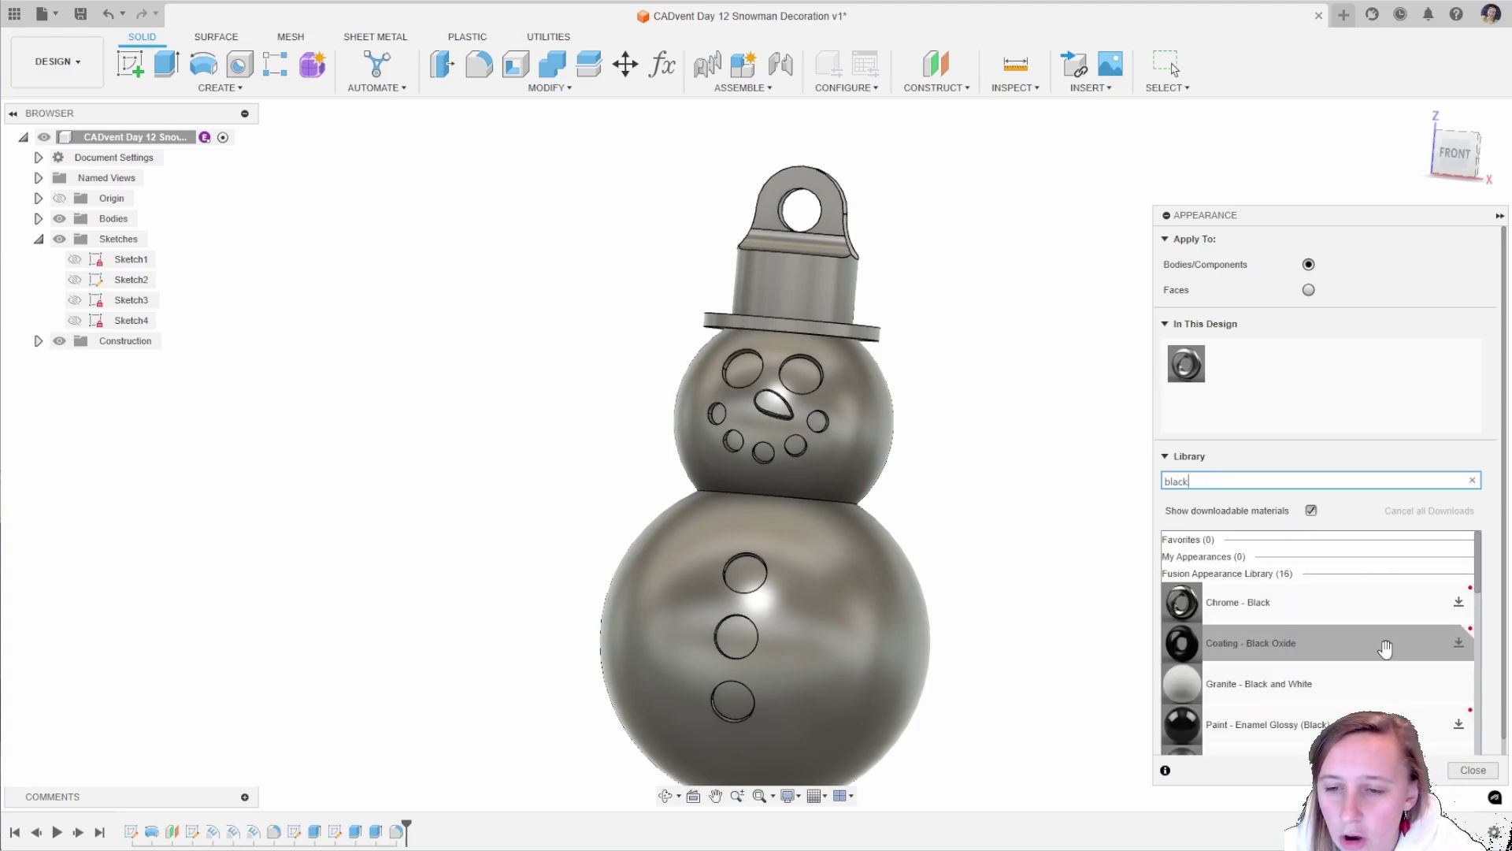
pyautogui.scroll(-5, 1339, 660)
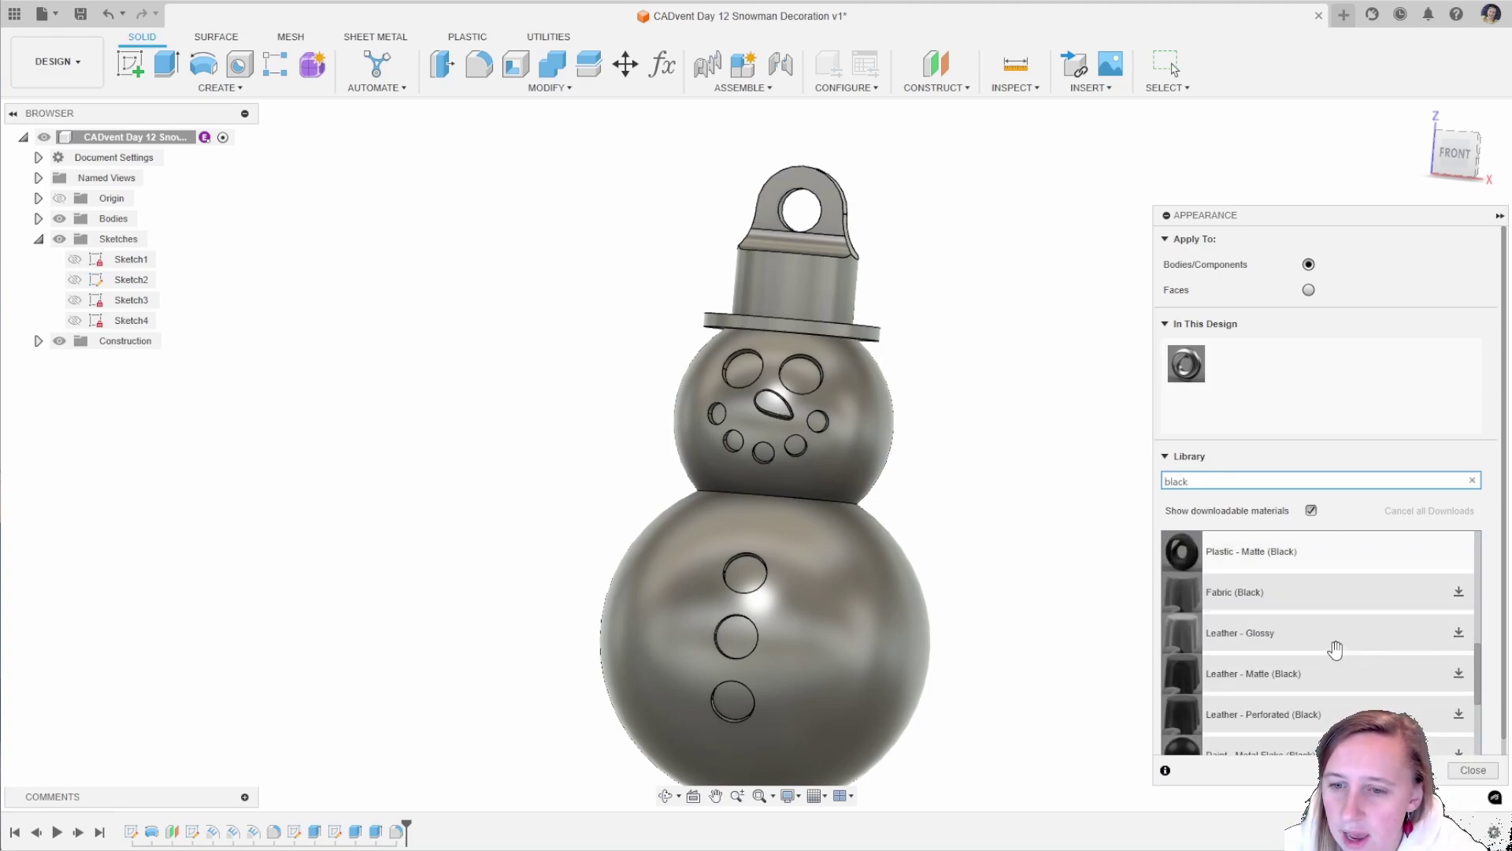
pyautogui.scroll(5, 1334, 655)
pyautogui.scroll(-3, 1331, 655)
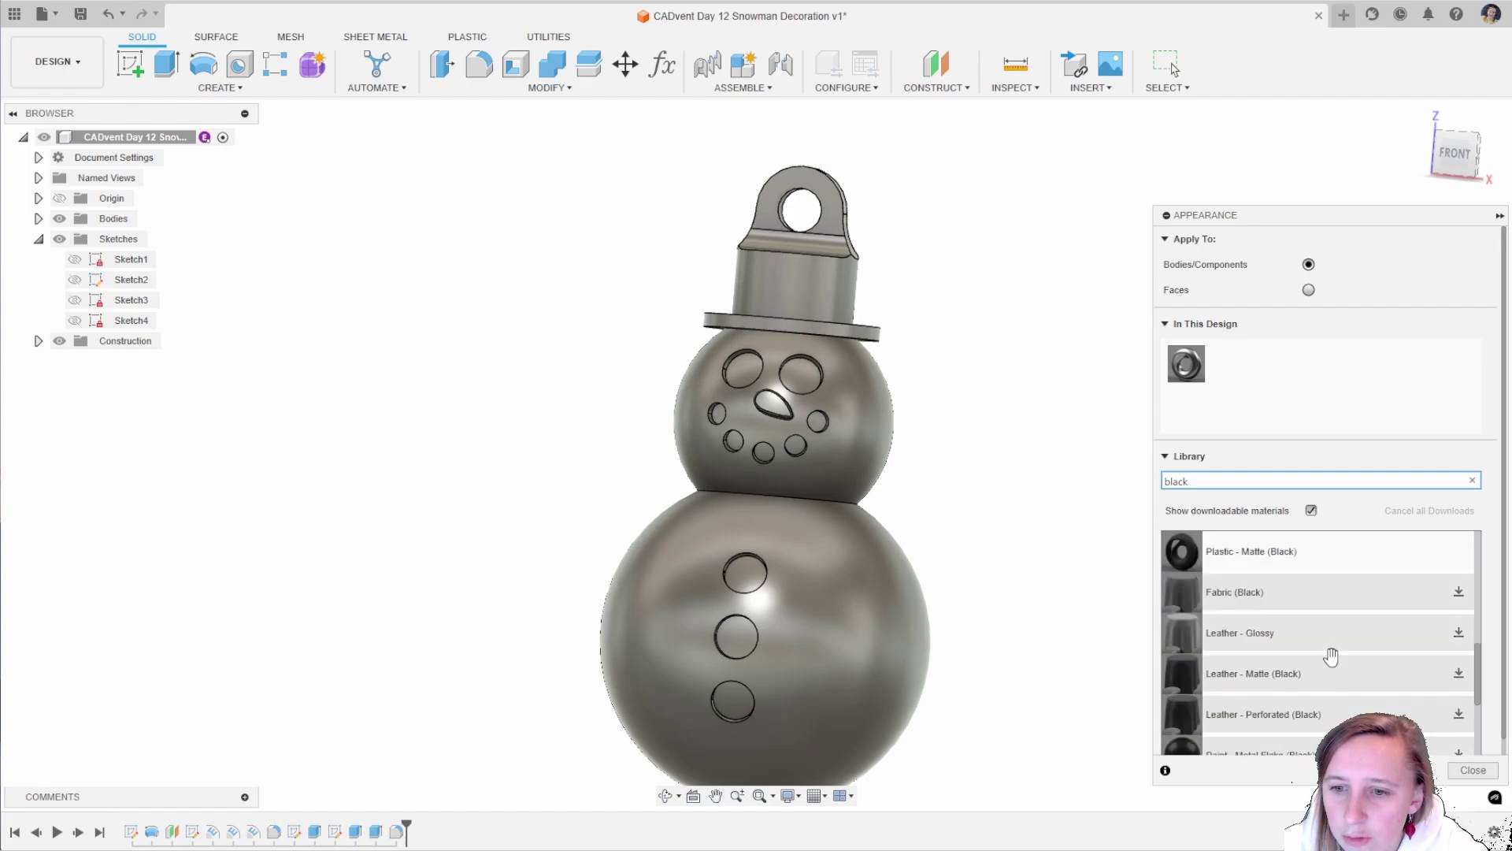
pyautogui.scroll(1, 1315, 629)
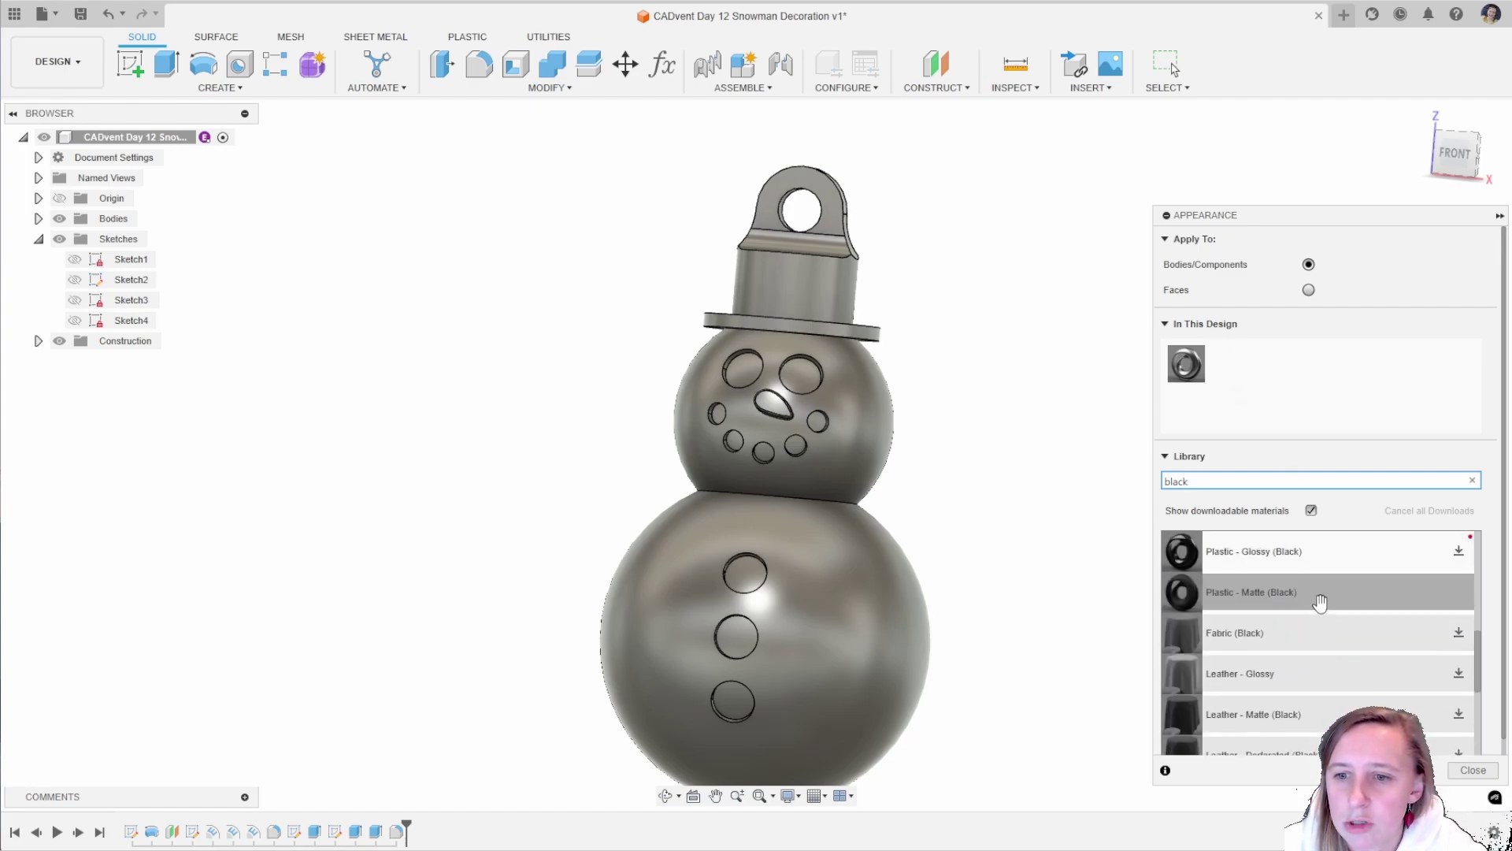
pyautogui.moveTo(1322, 598); pyautogui.dragTo(822, 490)
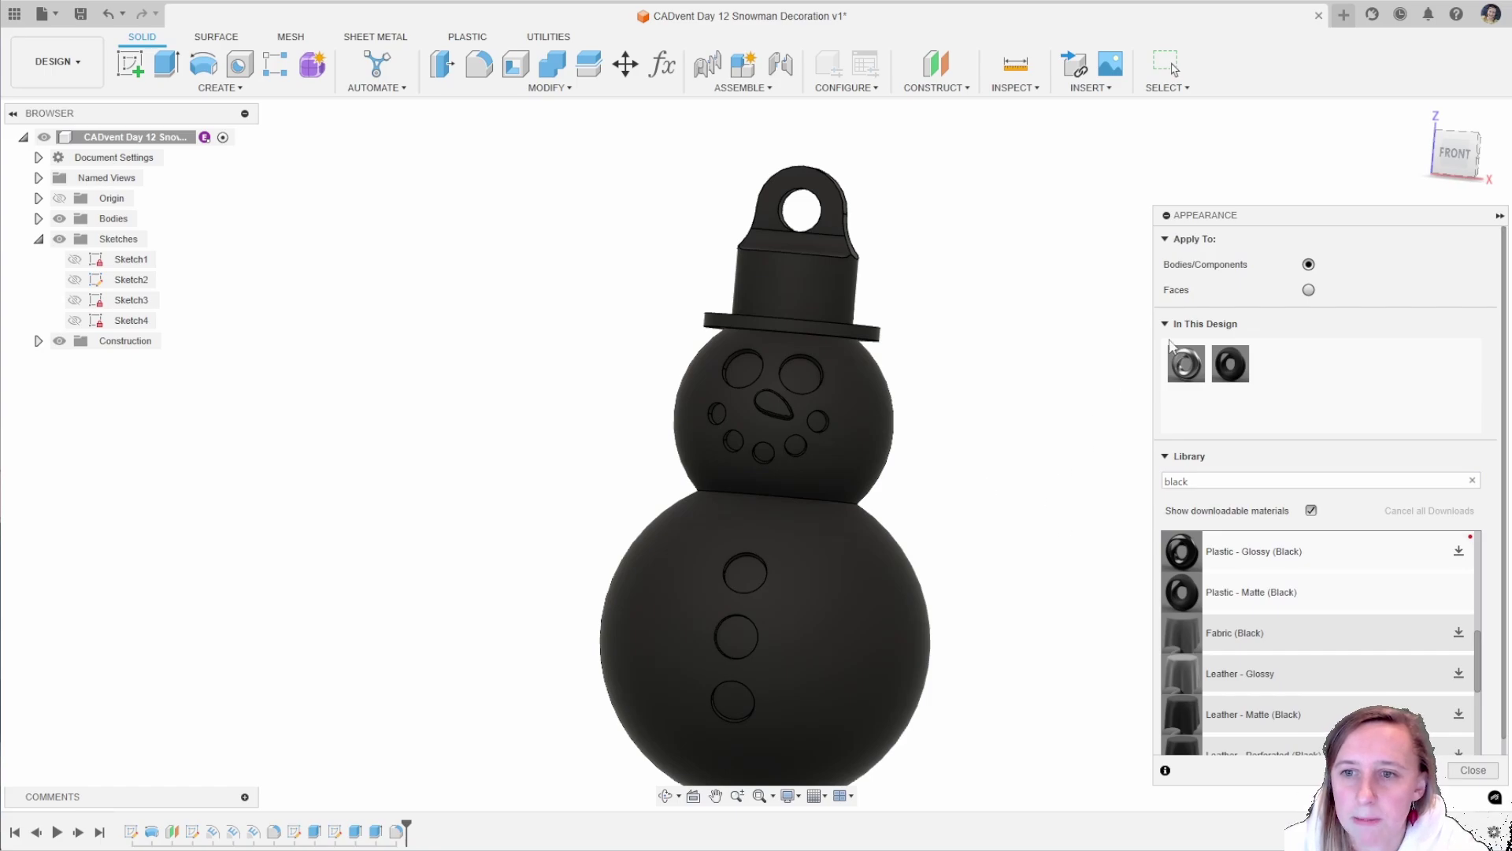
# Search the appearance library for "white" and apply Plastic - Matte (White) to only the head and body sphere faces.
pyautogui.doubleClick(1206, 480)
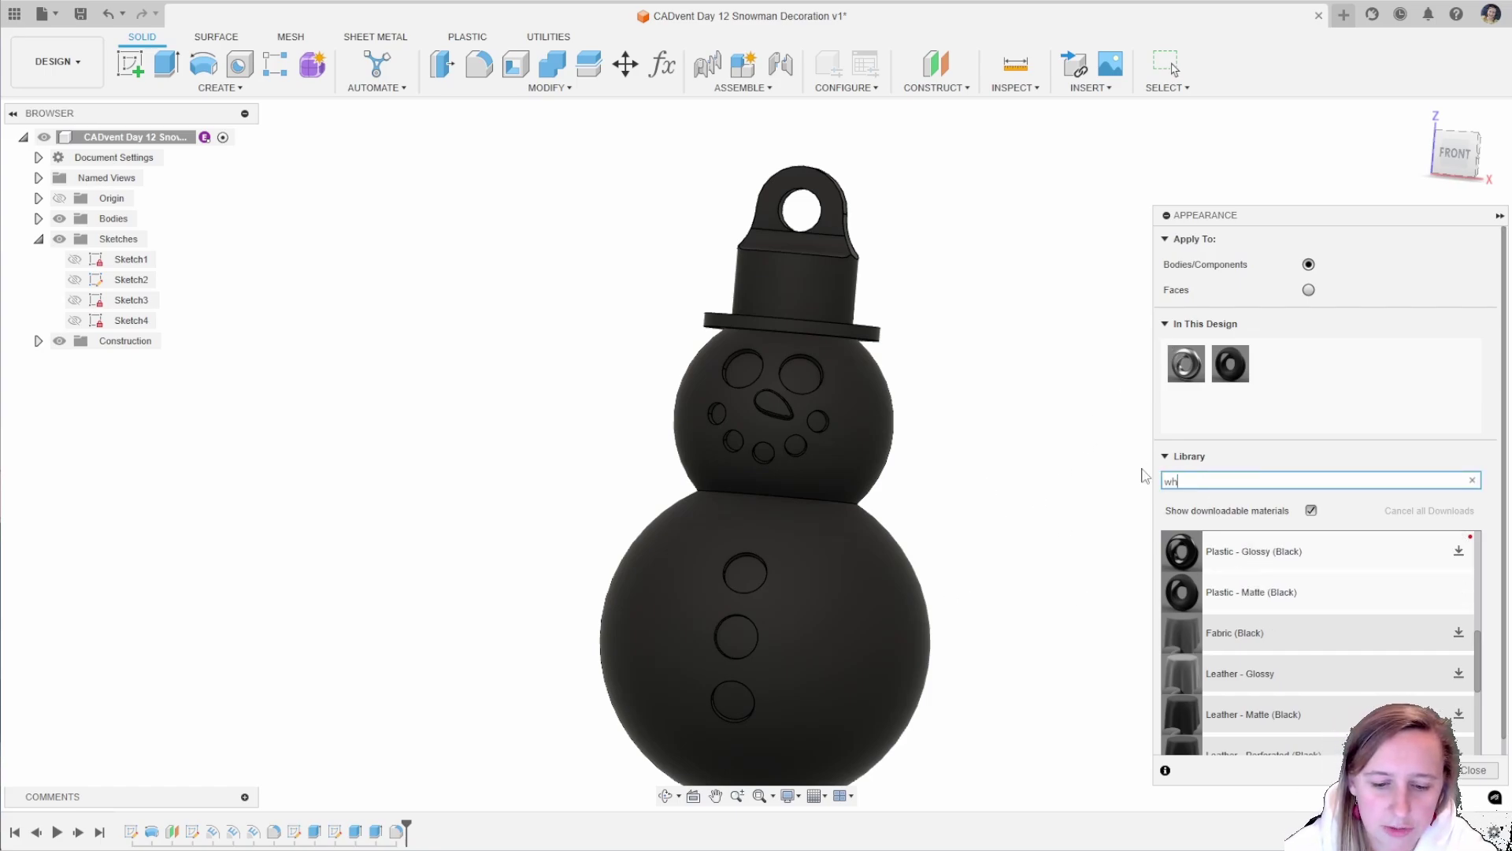
pyautogui.write('white')
pyautogui.scroll(-5, 1311, 654)
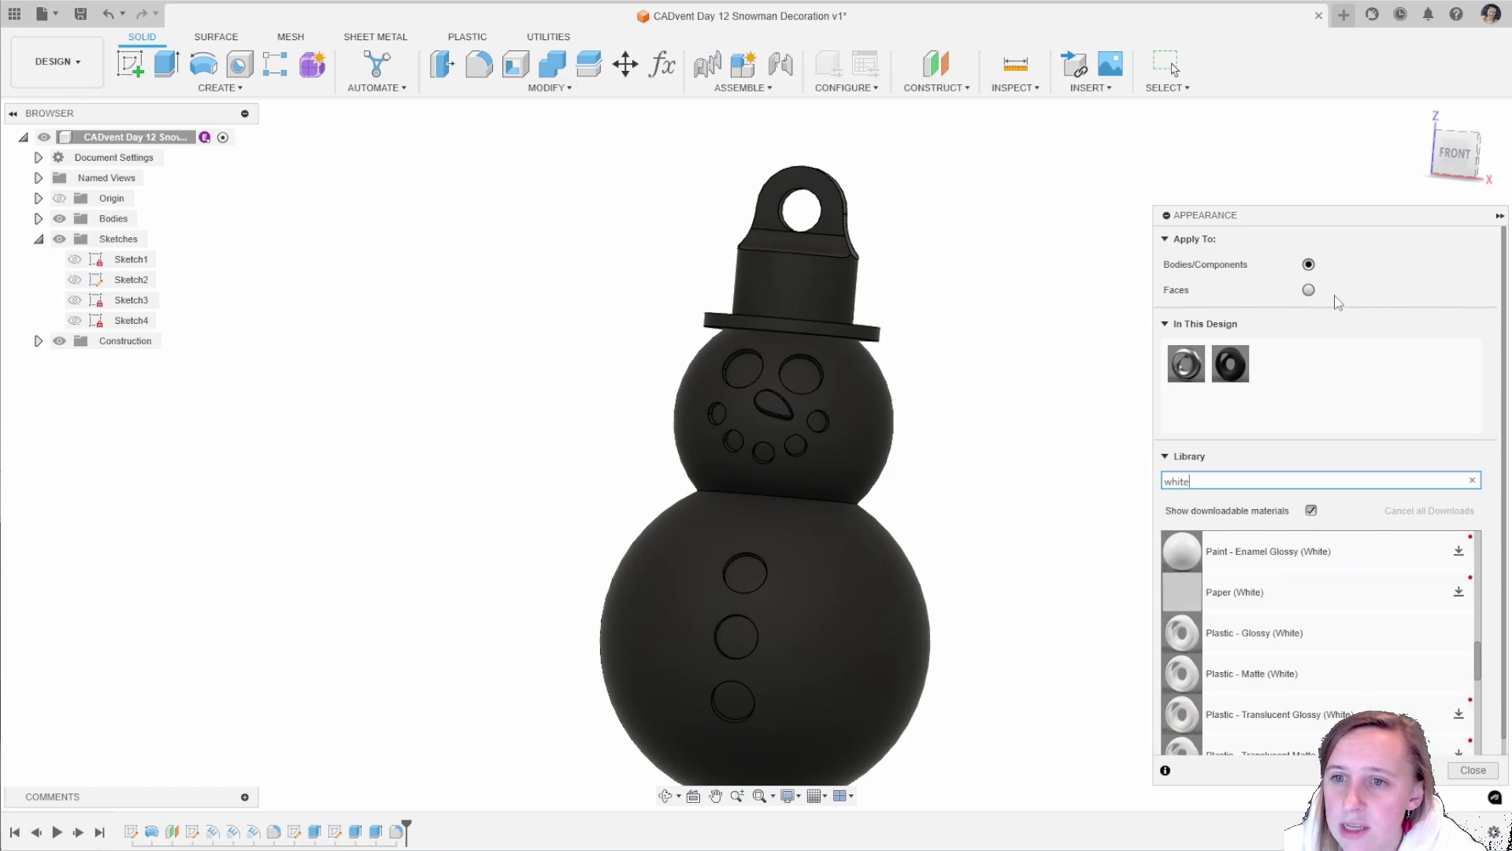
pyautogui.click(1308, 290)
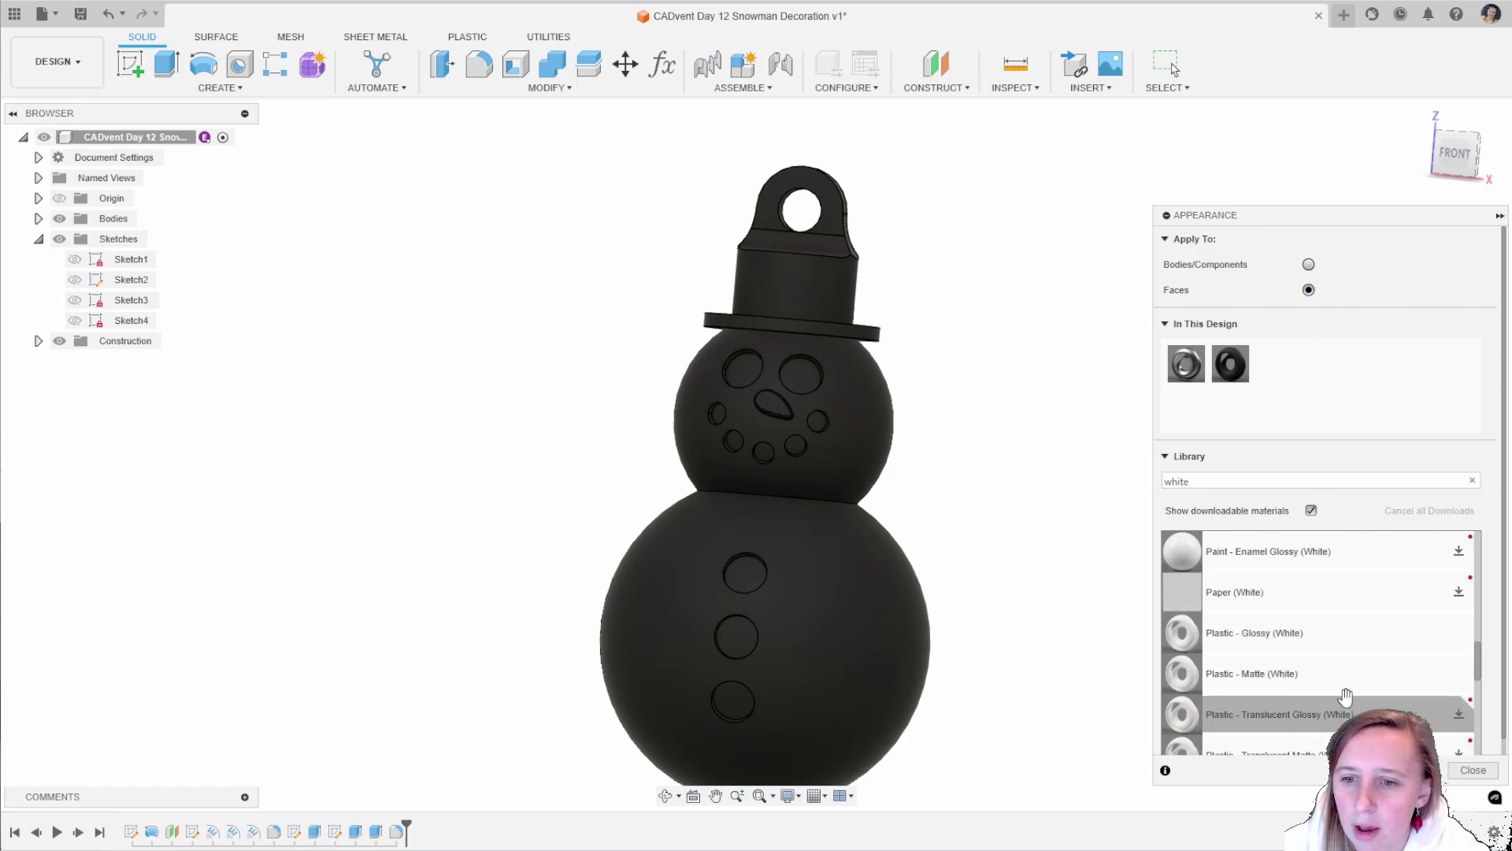
pyautogui.moveTo(1333, 675); pyautogui.dragTo(856, 461)
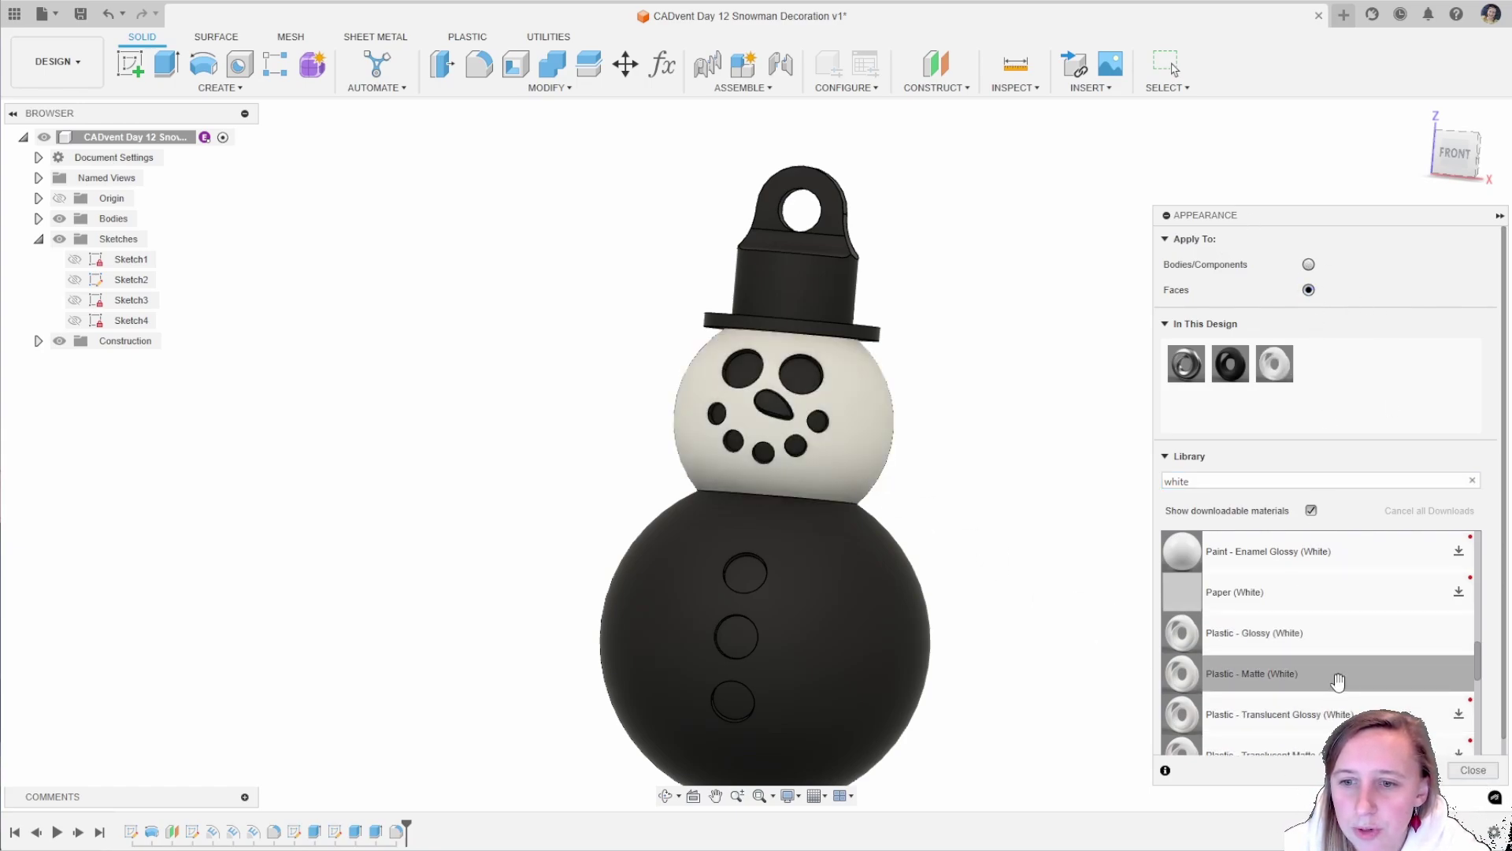
pyautogui.moveTo(1333, 675); pyautogui.dragTo(868, 639)
pyautogui.scroll(-2, 905, 469)
pyautogui.keyDown('shift'); pyautogui.moveTo(969, 533); pyautogui.dragTo(830, 612, button='middle'); pyautogui.keyUp('shift')
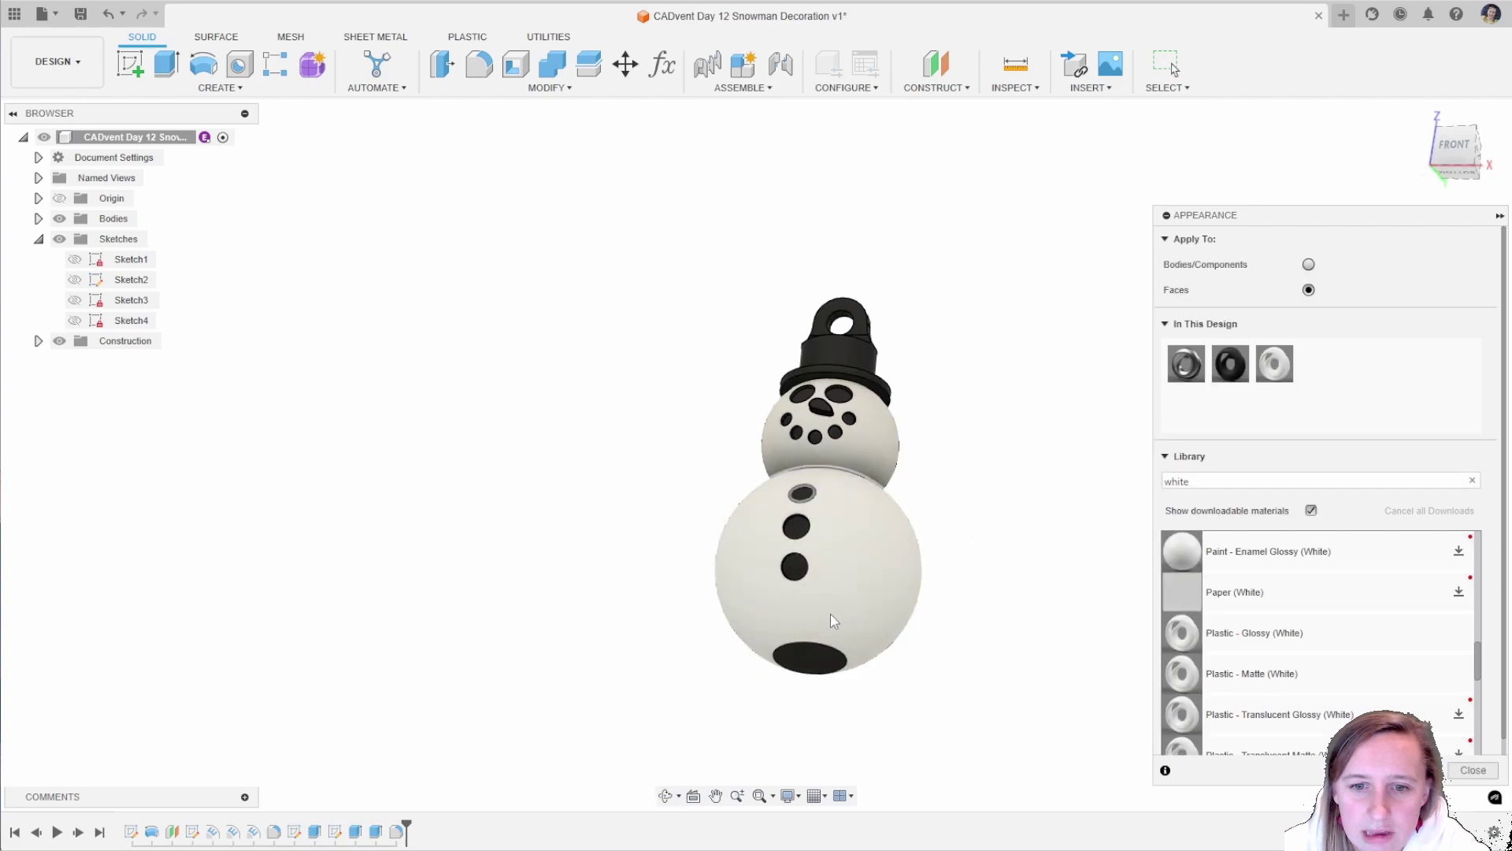
pyautogui.scroll(2, 810, 641)
pyautogui.keyDown('shift'); pyautogui.moveTo(861, 363); pyautogui.dragTo(871, 329, button='middle'); pyautogui.keyUp('shift')
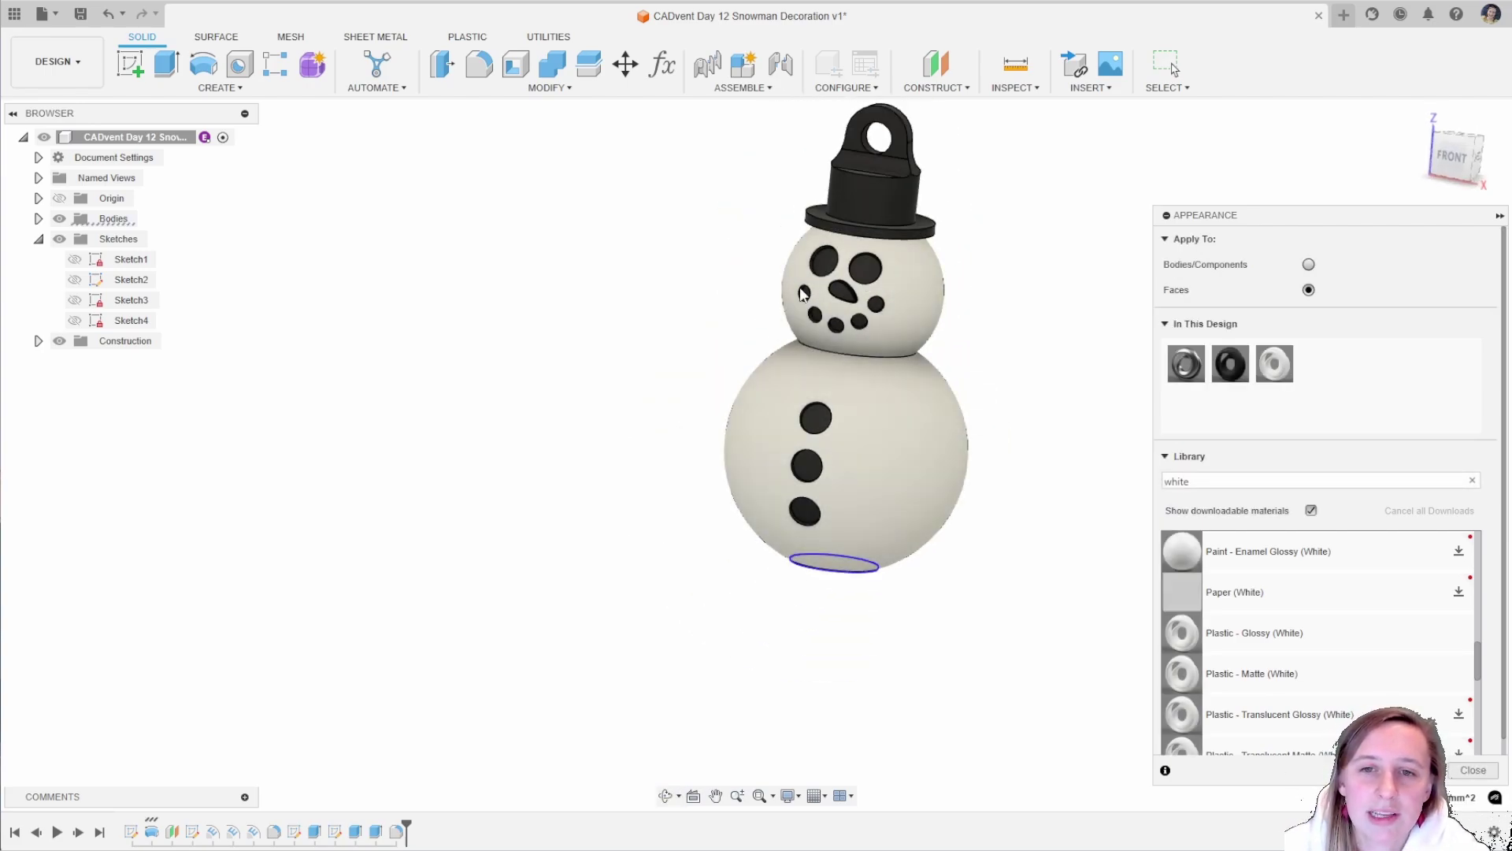
# Download Plastic - Translucent Matte (Red) from the library as a favorite and apply it to the nose's front face.
pyautogui.click(1194, 482)
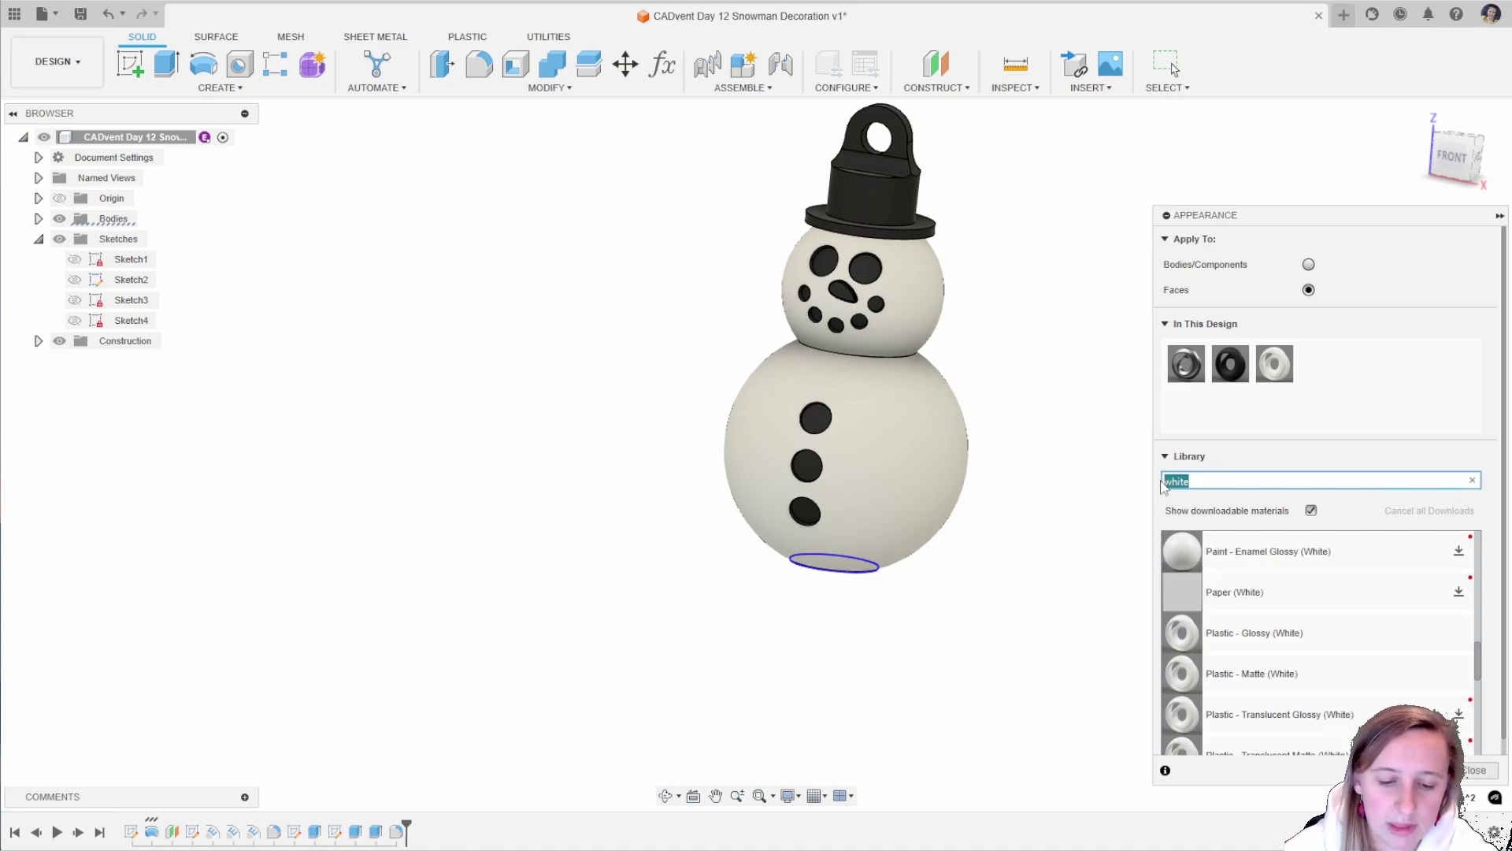
pyautogui.write('red')
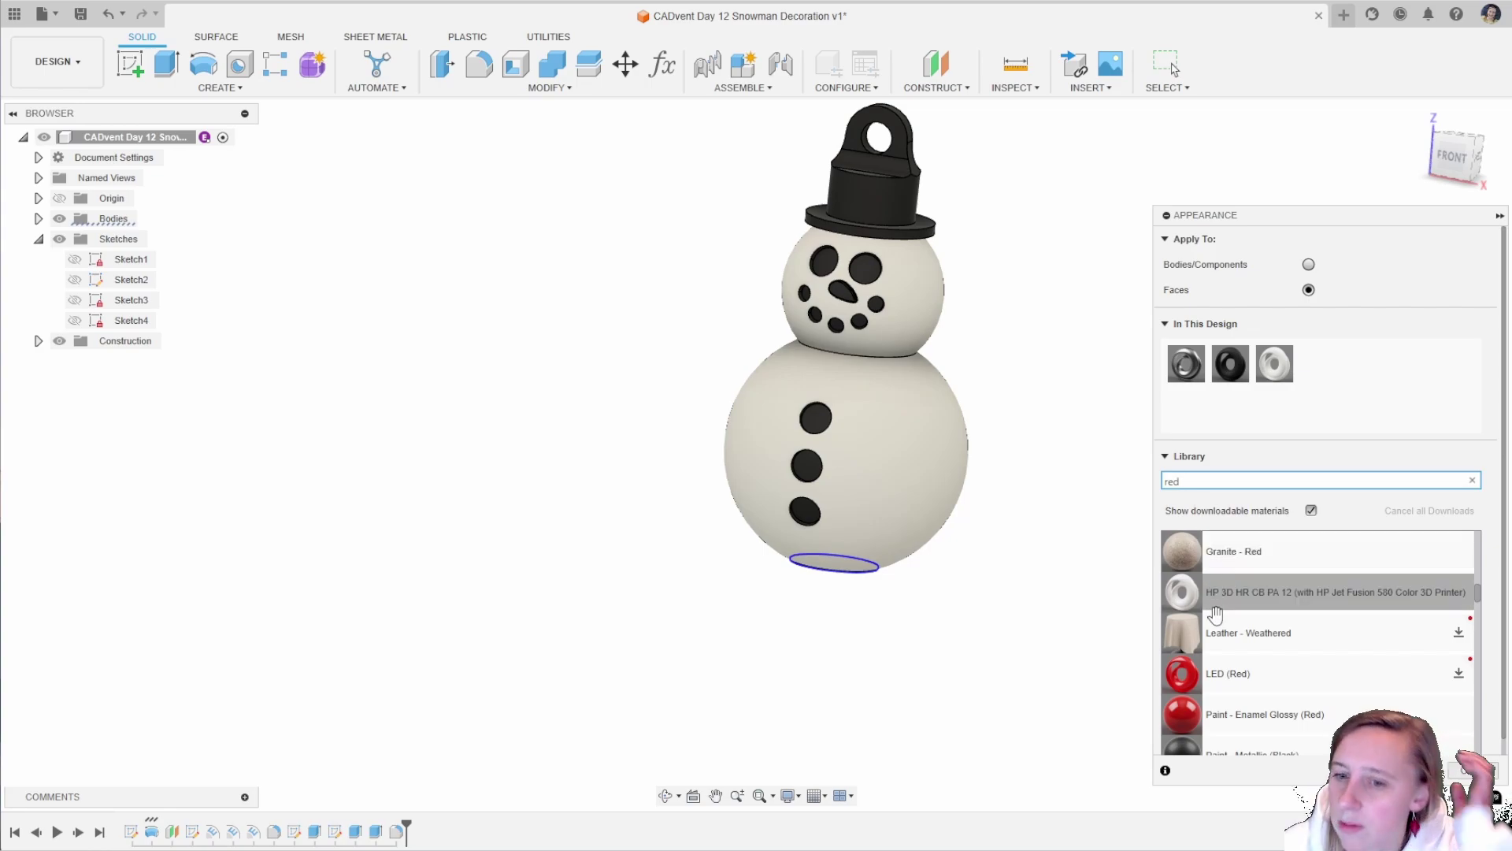
pyautogui.scroll(-10, 1261, 614)
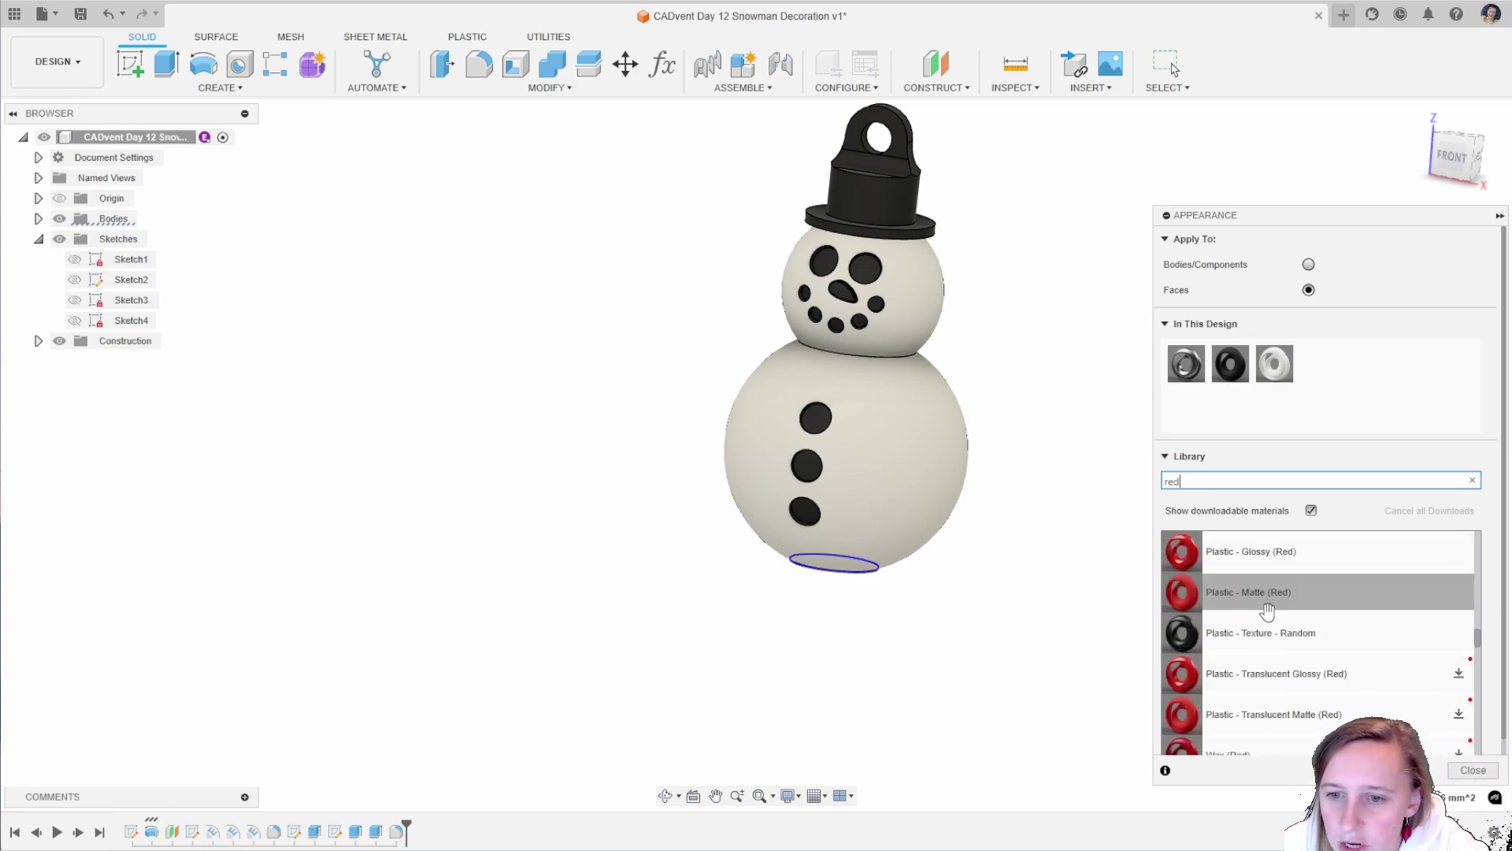
pyautogui.click(1459, 591)
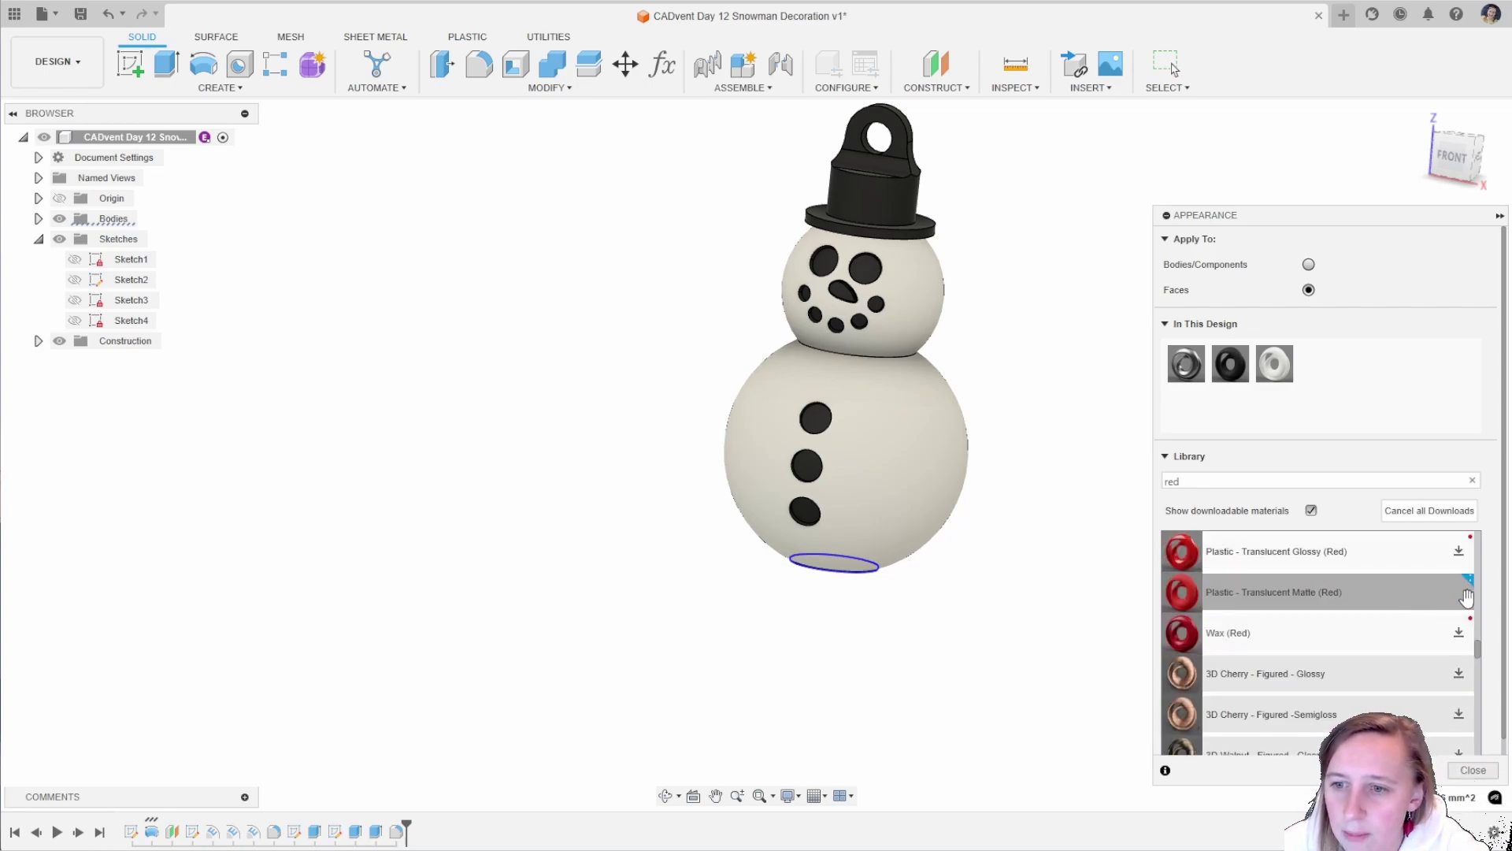
pyautogui.rightClick(1327, 593)
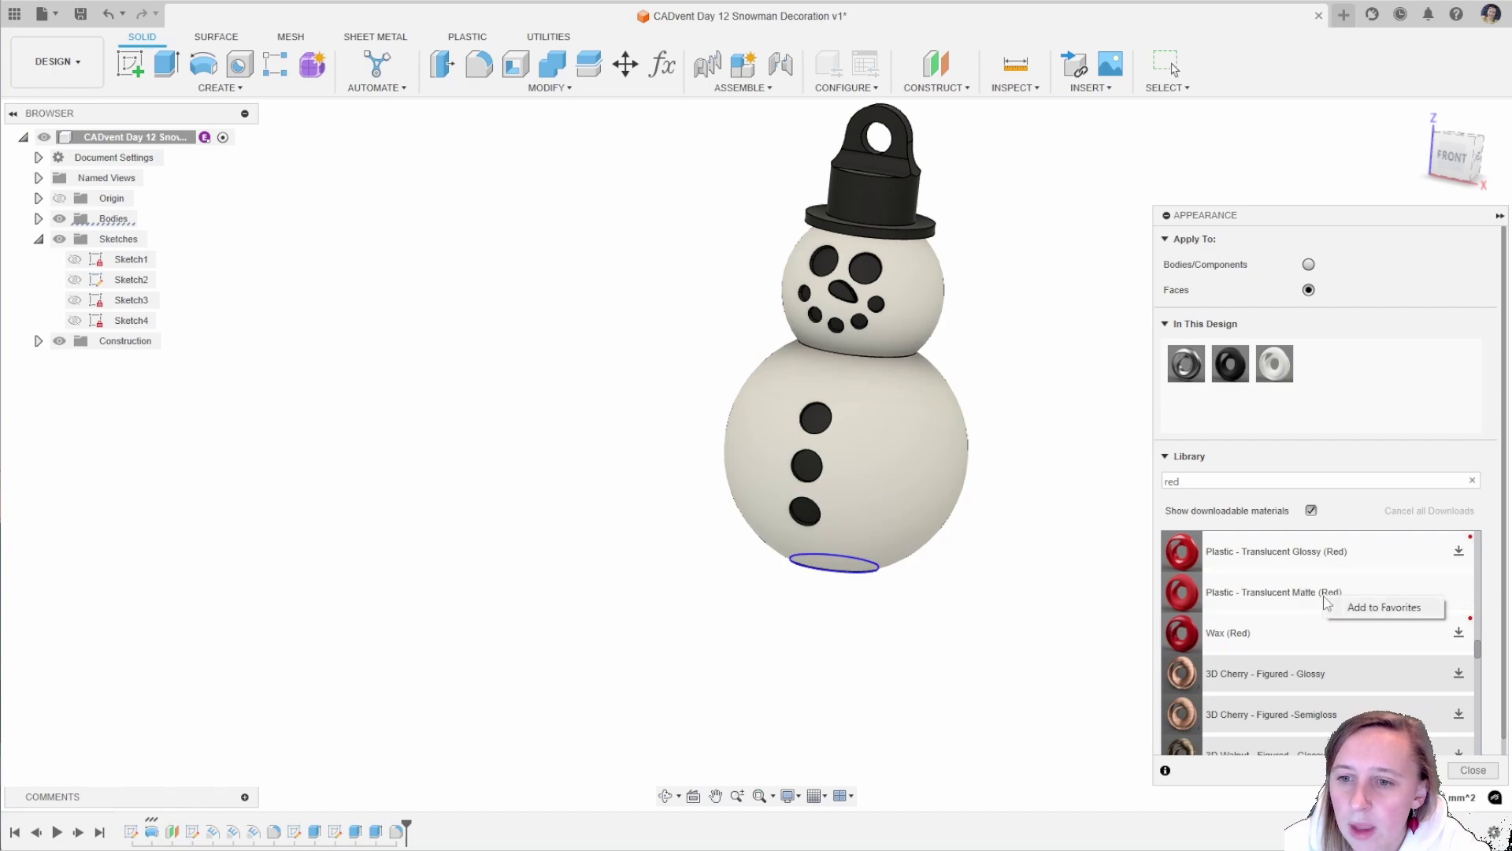
pyautogui.click(1355, 611)
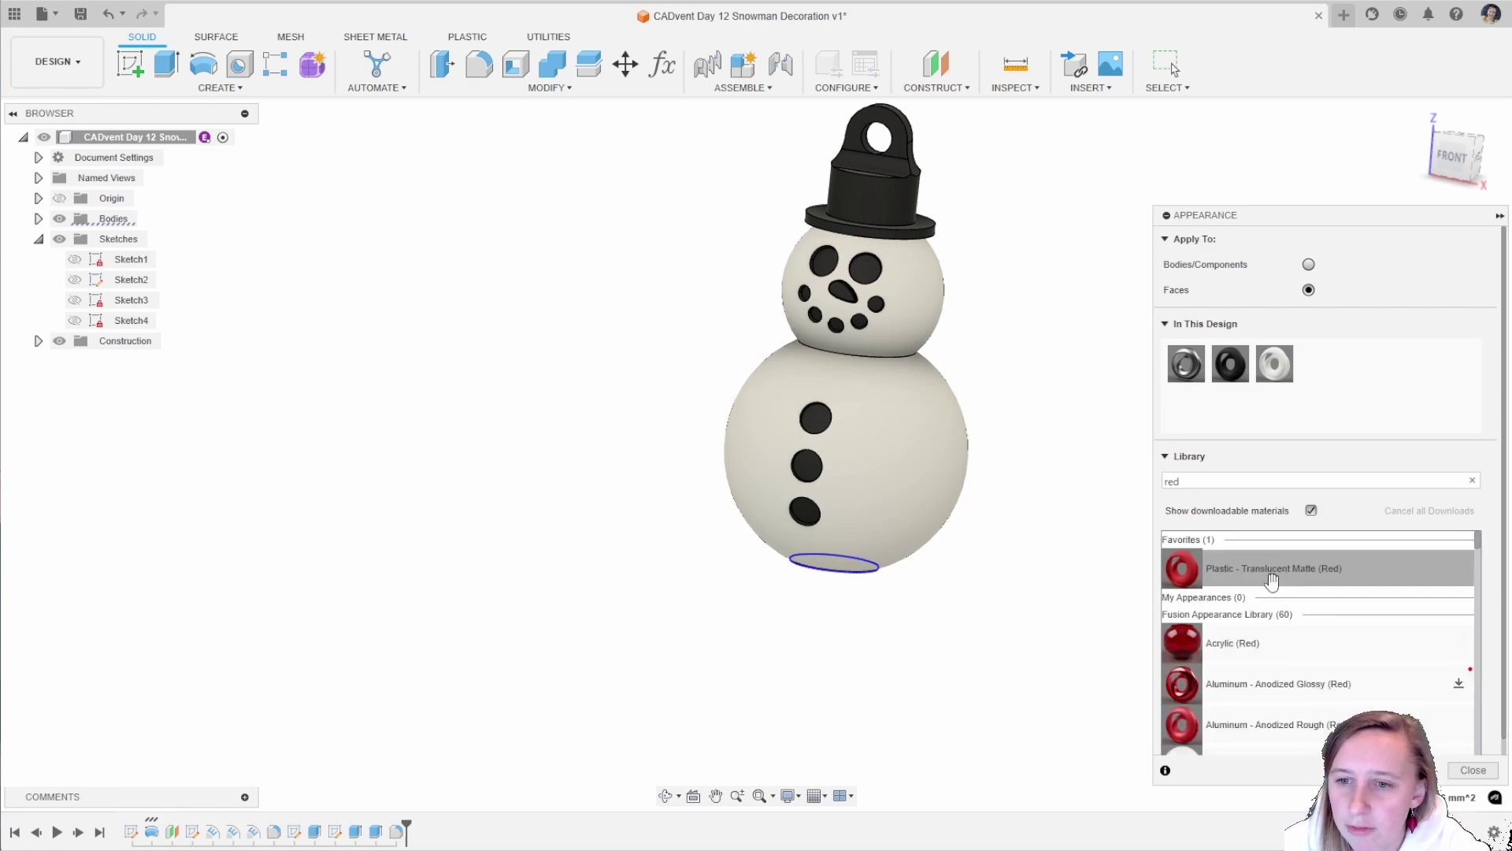
pyautogui.moveTo(1256, 572); pyautogui.dragTo(841, 298)
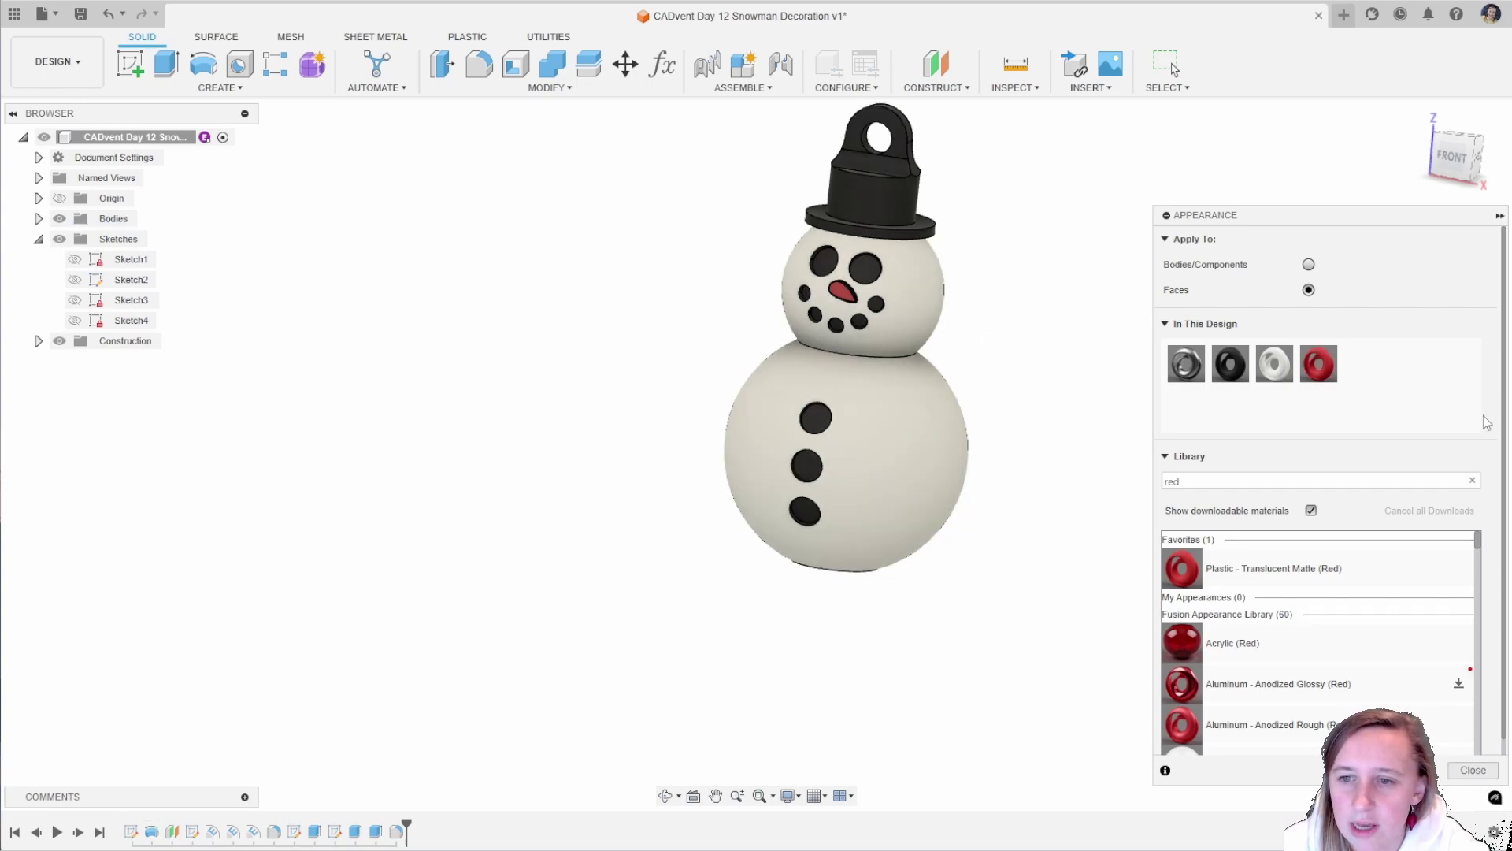
pyautogui.rightClick(1329, 368)
pyautogui.click(1340, 374)
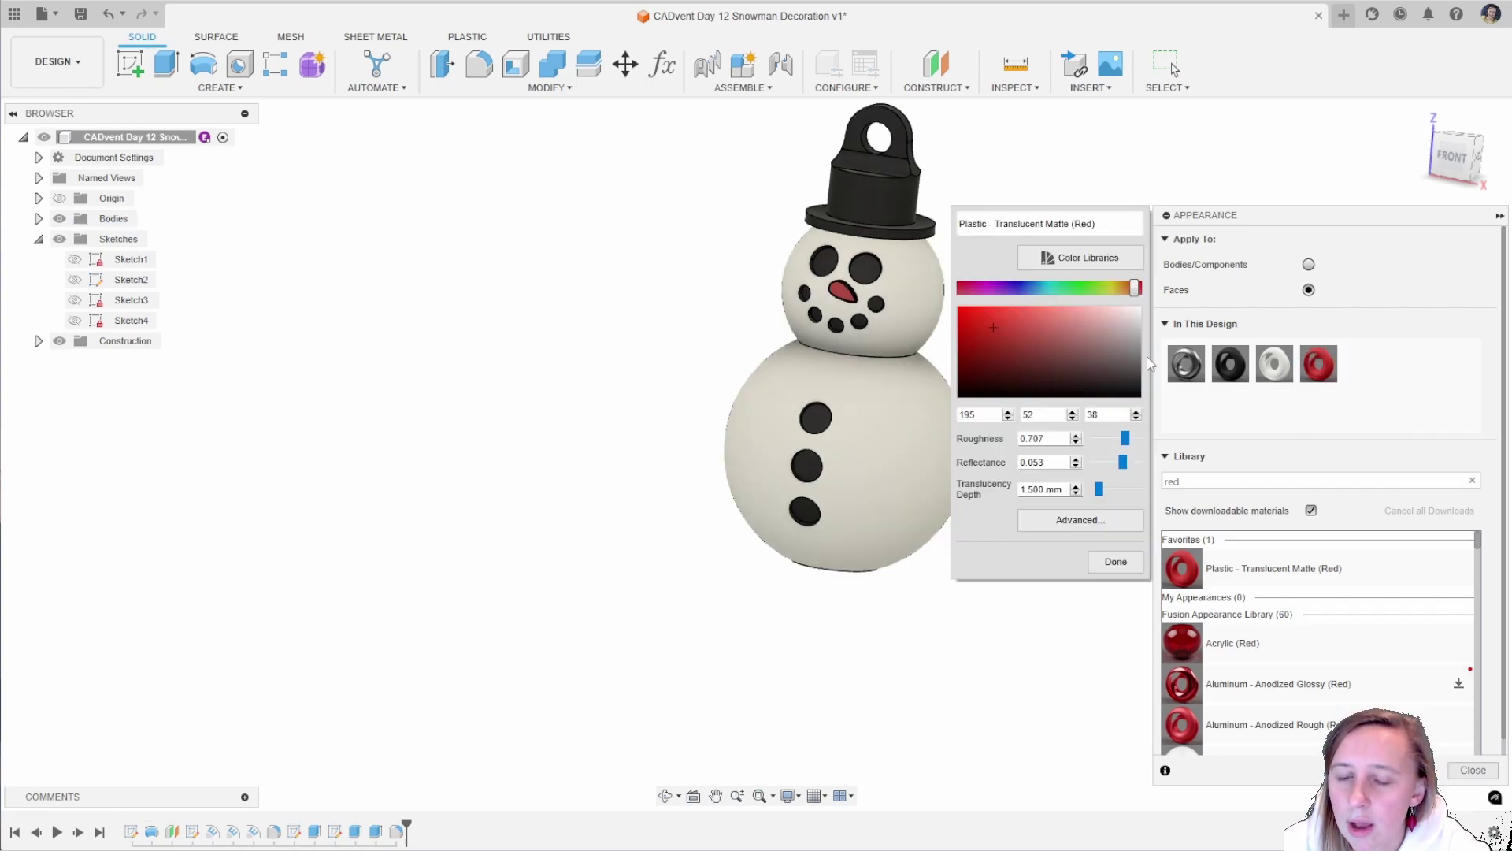
pyautogui.click(1114, 560)
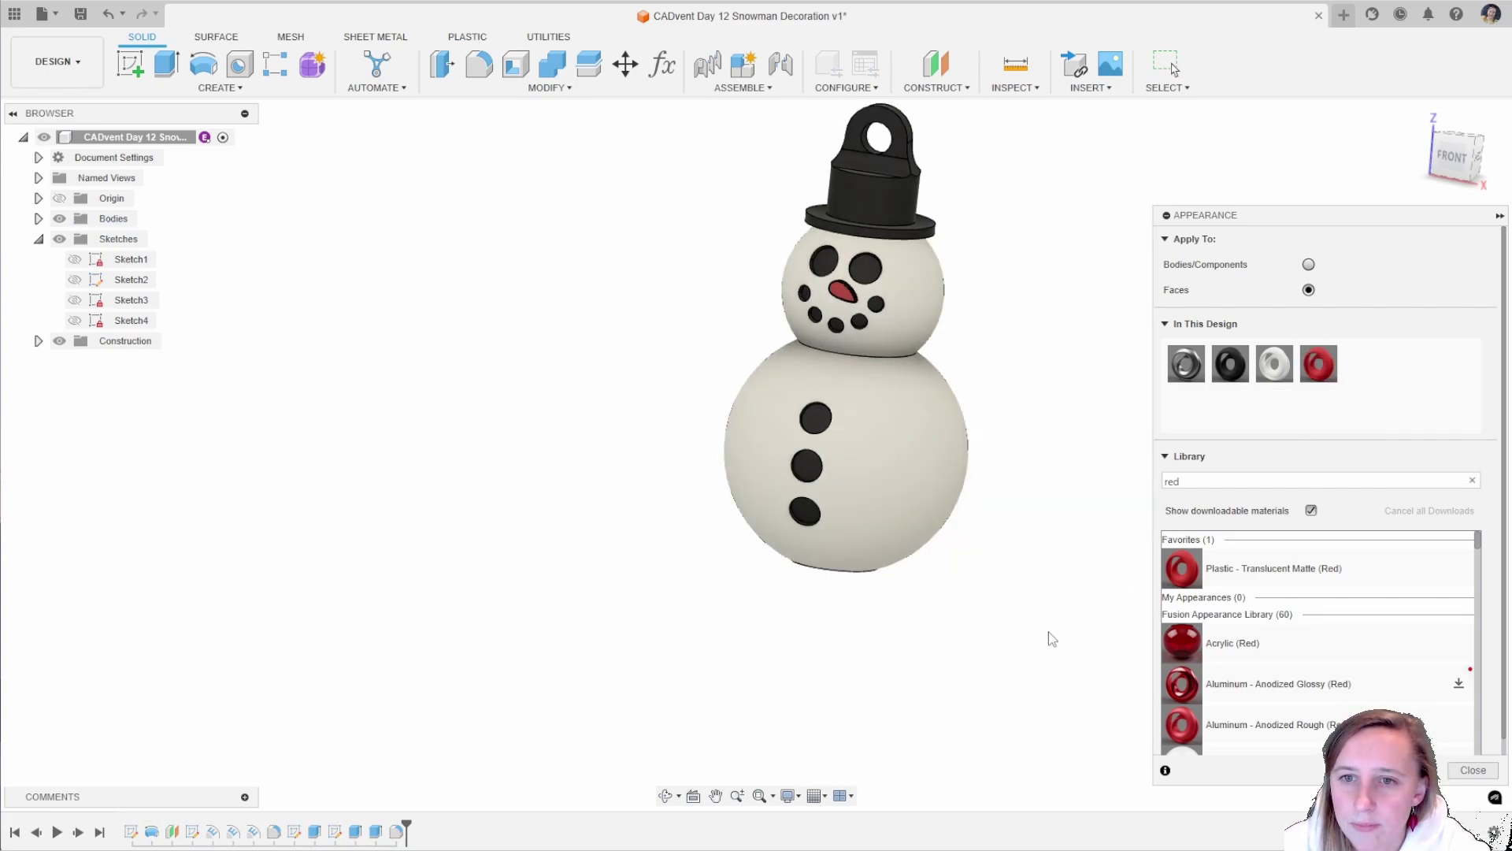
# Duplicate the red plastic appearance, rename the copy Plastic - Translucent Matte (Orange) and set its colour to RGB 195, 114, 38.
pyautogui.rightClick(1333, 371)
pyautogui.click(1355, 394)
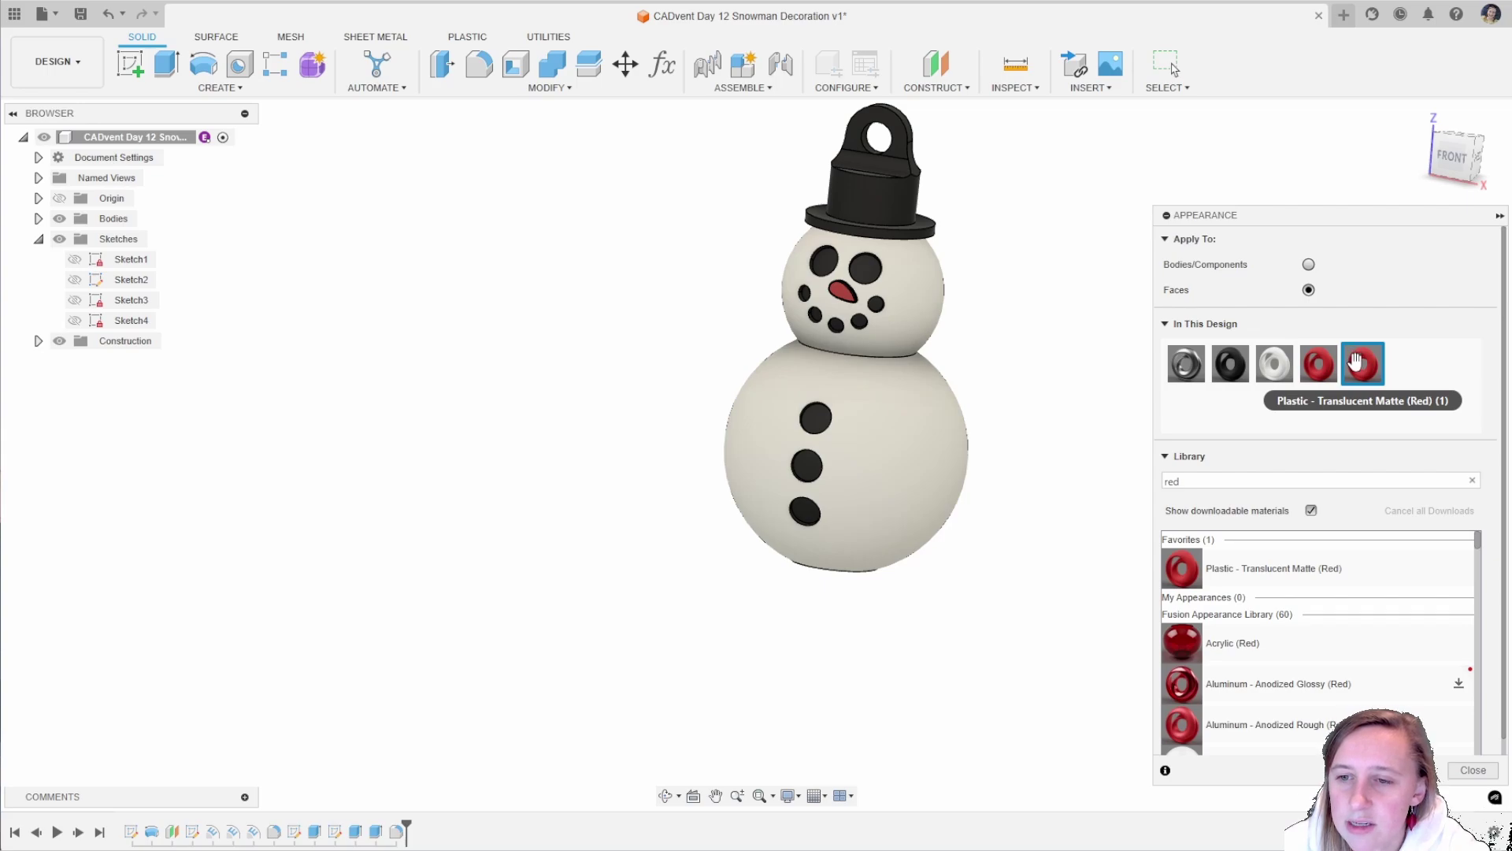
pyautogui.rightClick(1355, 361)
pyautogui.click(1374, 374)
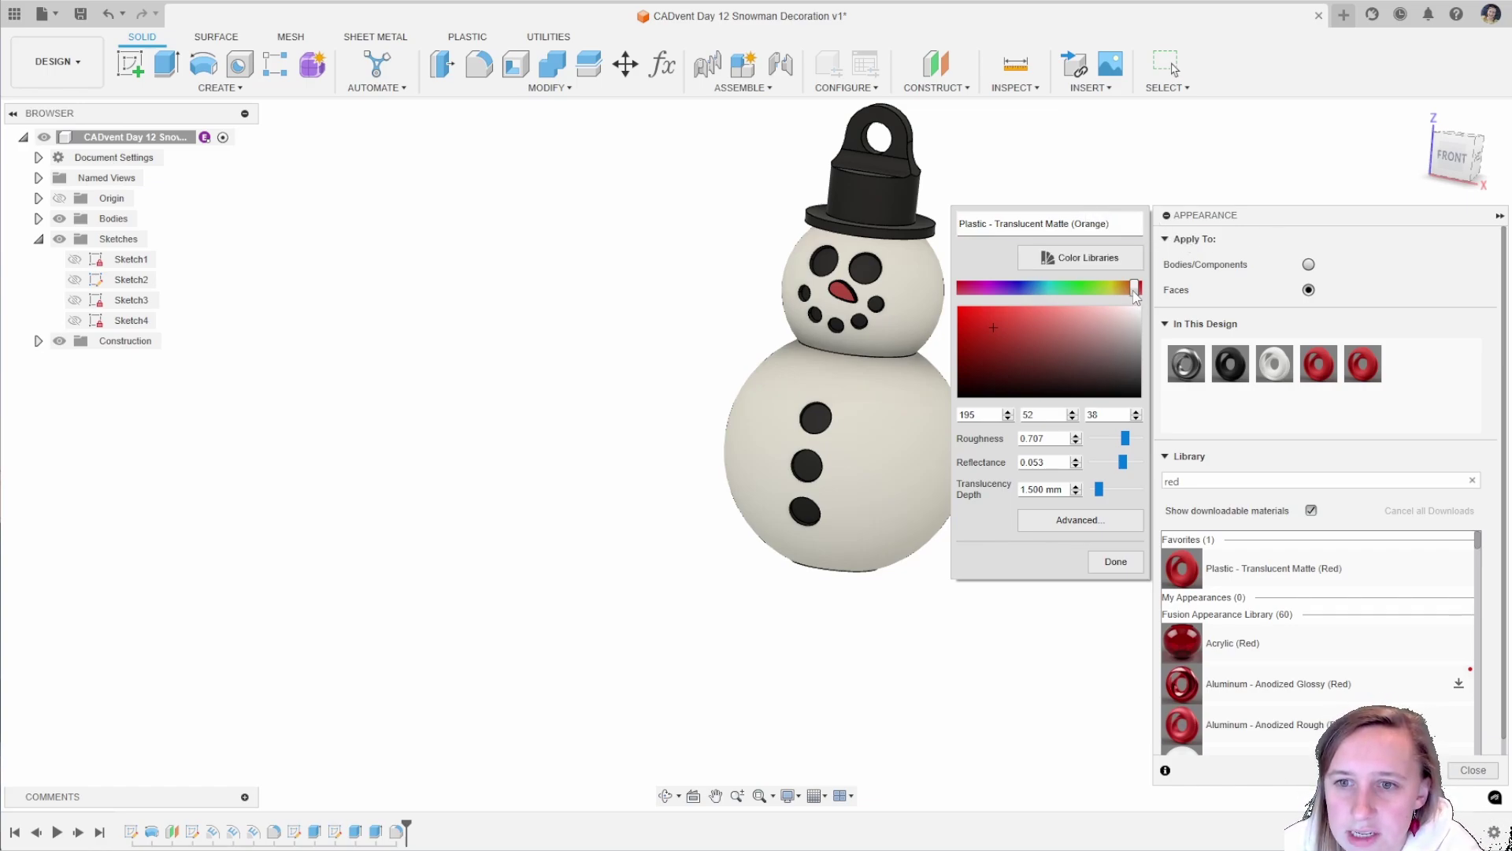
pyautogui.moveTo(1134, 293); pyautogui.dragTo(1122, 290)
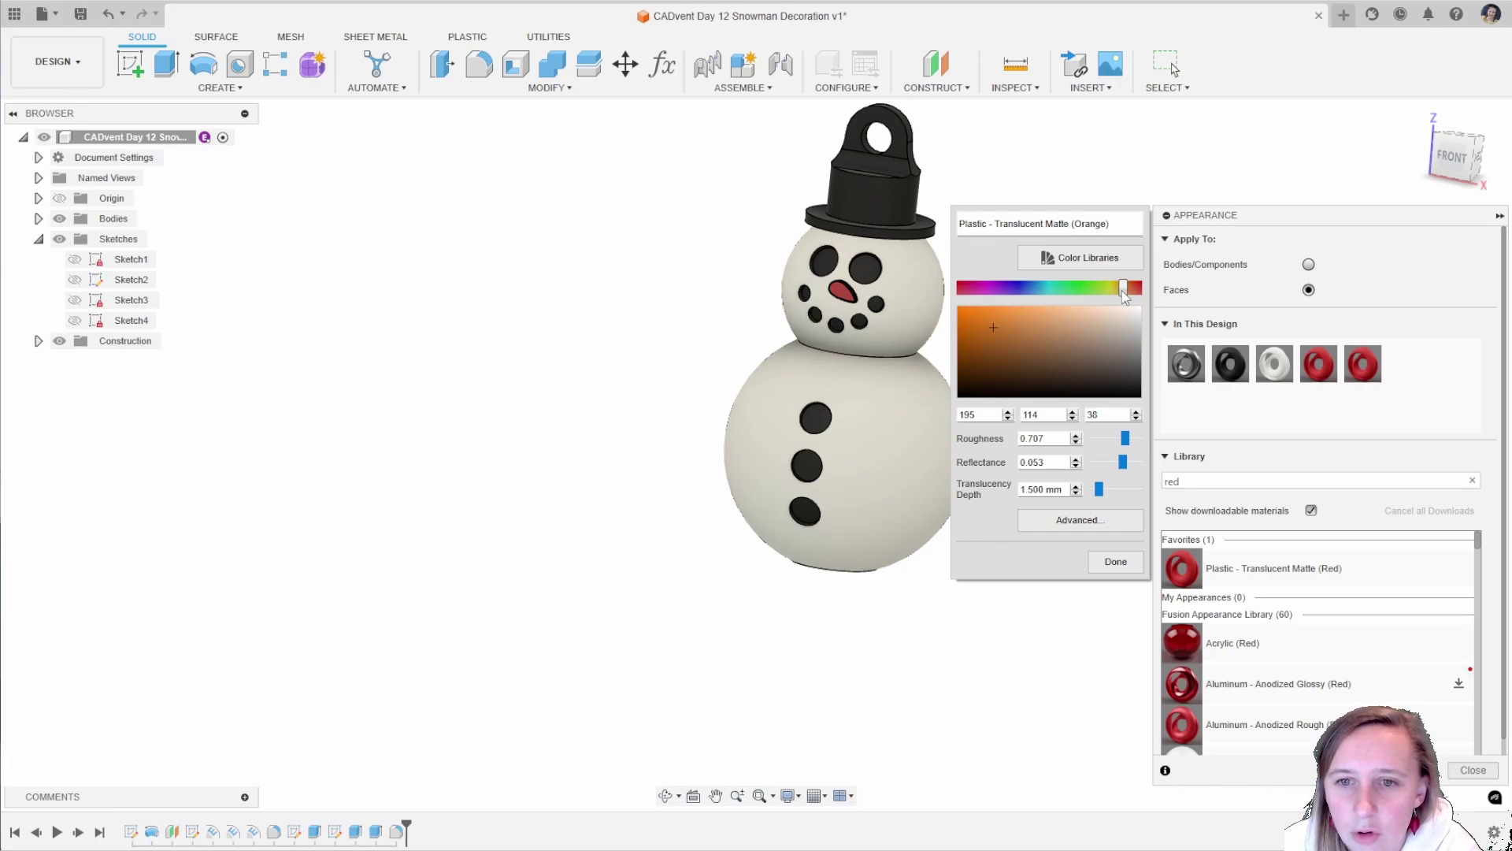
pyautogui.click(1109, 572)
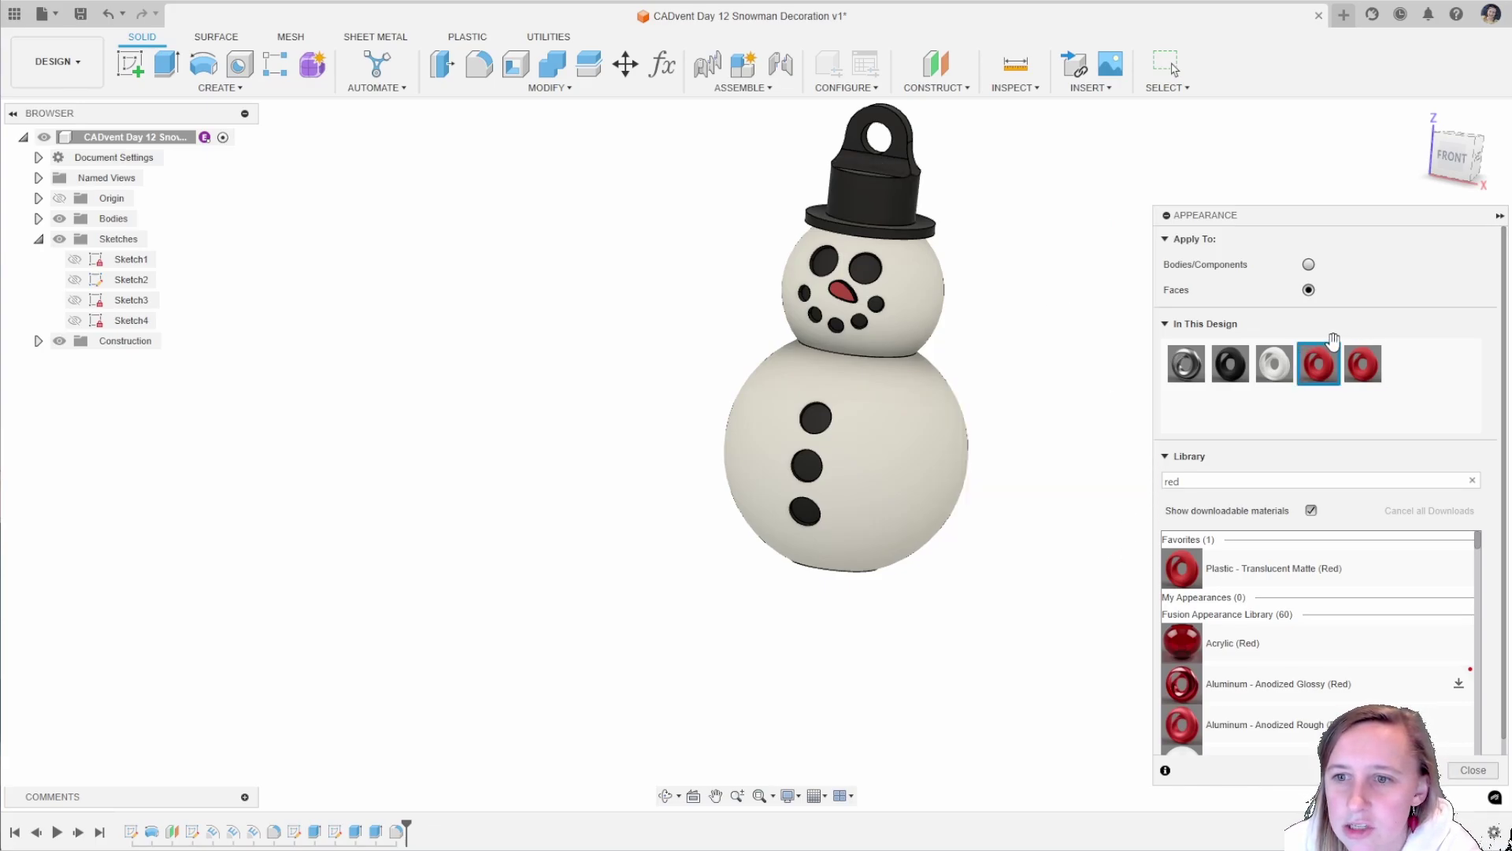
# Apply the Plastic - Translucent Matte (Orange) appearance to the nose's front face and its surrounding side faces.
pyautogui.moveTo(1362, 363); pyautogui.dragTo(844, 289)
pyautogui.scroll(5, 846, 289)
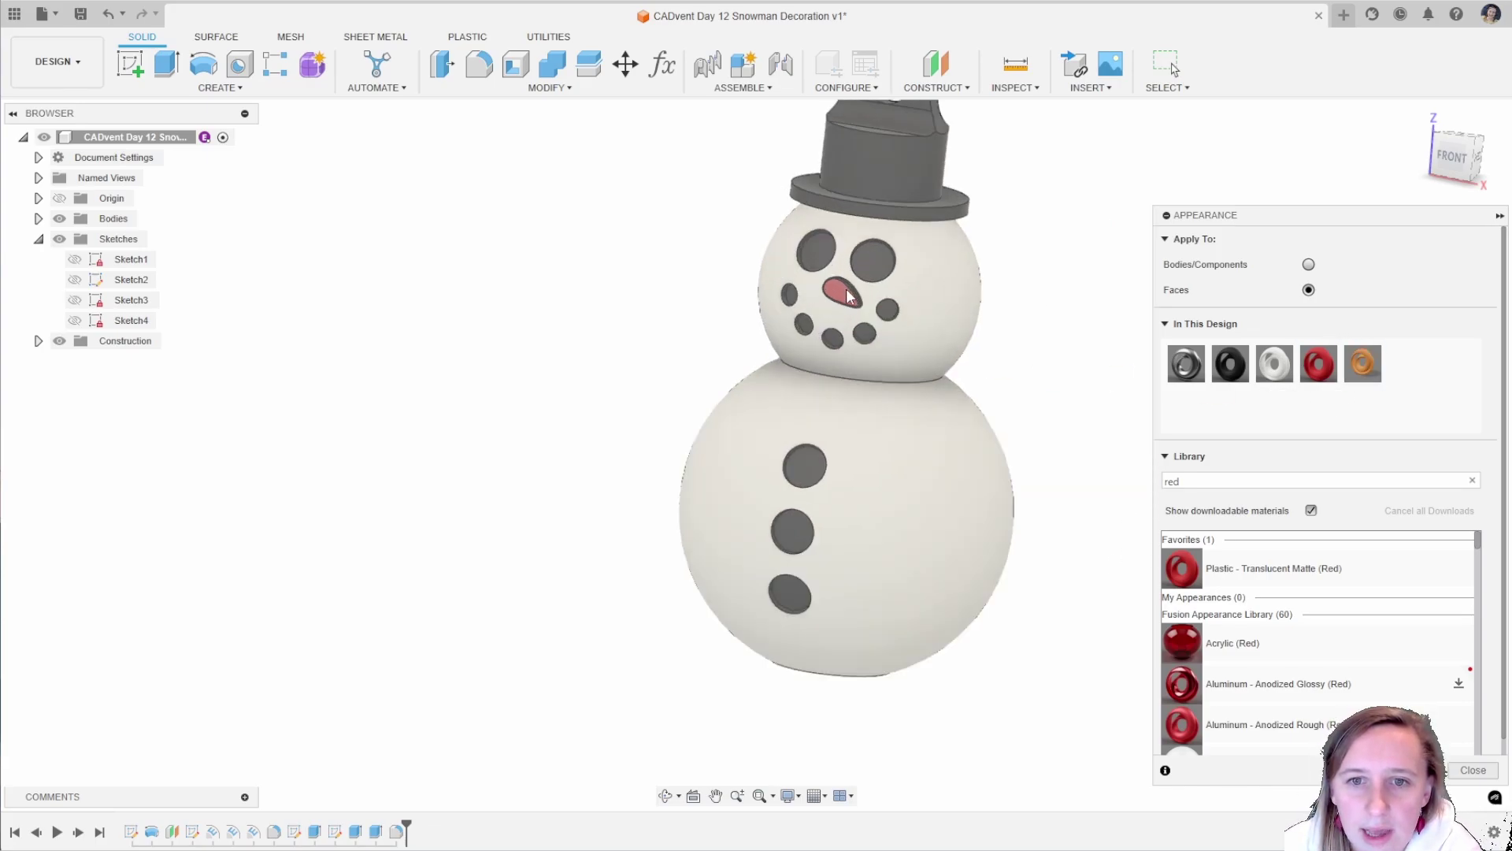
pyautogui.moveTo(1353, 346); pyautogui.dragTo(840, 296)
pyautogui.scroll(3, 840, 296)
pyautogui.moveTo(1362, 363); pyautogui.dragTo(901, 300)
pyautogui.scroll(3, 801, 268)
pyautogui.keyDown('shift'); pyautogui.moveTo(801, 269); pyautogui.dragTo(611, 281, button='middle'); pyautogui.keyUp('shift')
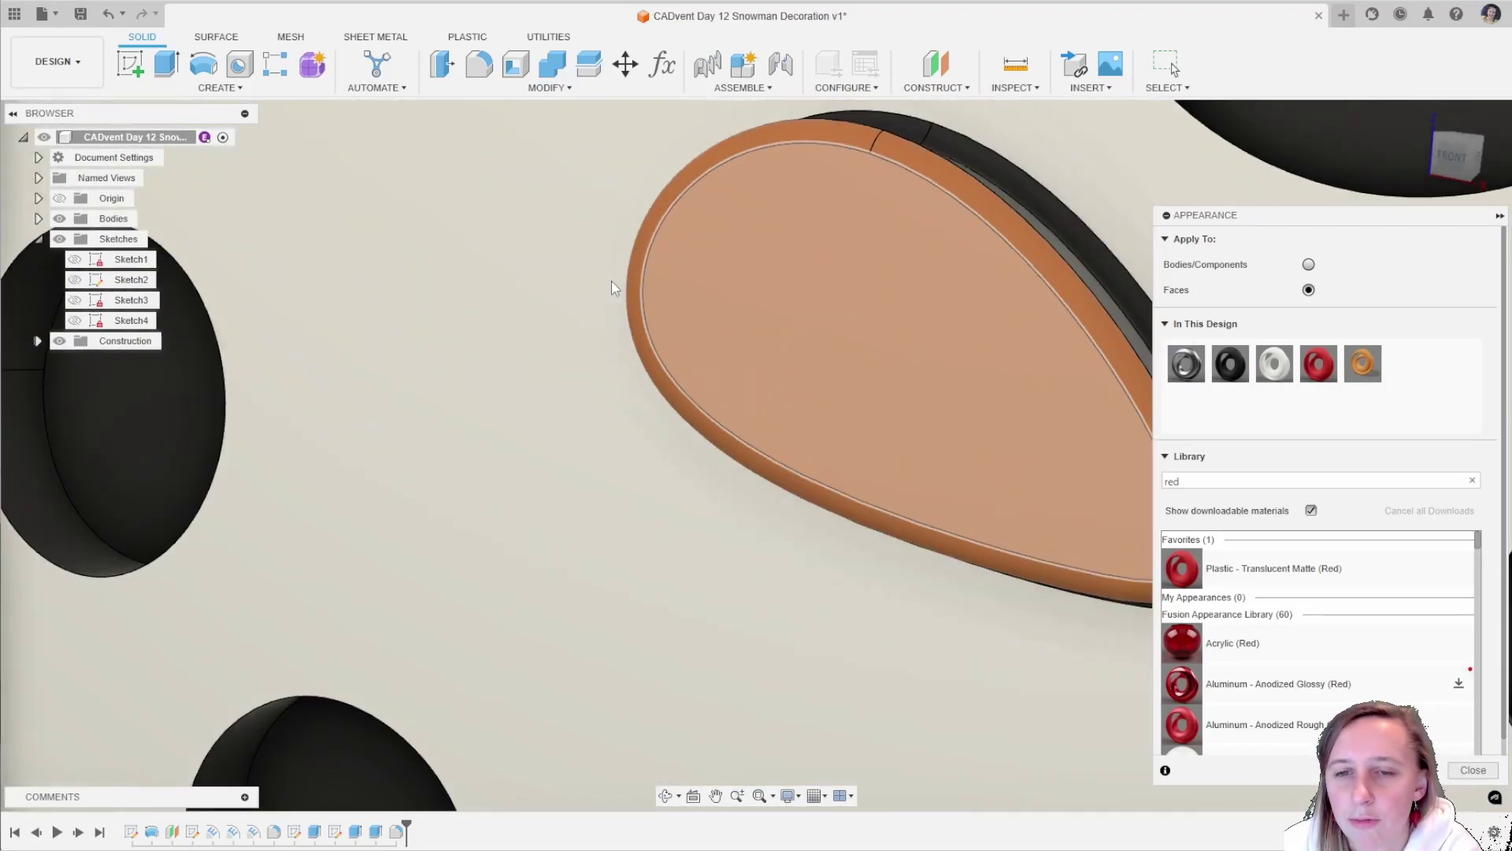
pyautogui.scroll(-5, 611, 280)
pyautogui.moveTo(1363, 363); pyautogui.dragTo(863, 282)
pyautogui.moveTo(1363, 360); pyautogui.dragTo(903, 281)
pyautogui.scroll(-8, 829, 320)
pyautogui.scroll(-5, 829, 320)
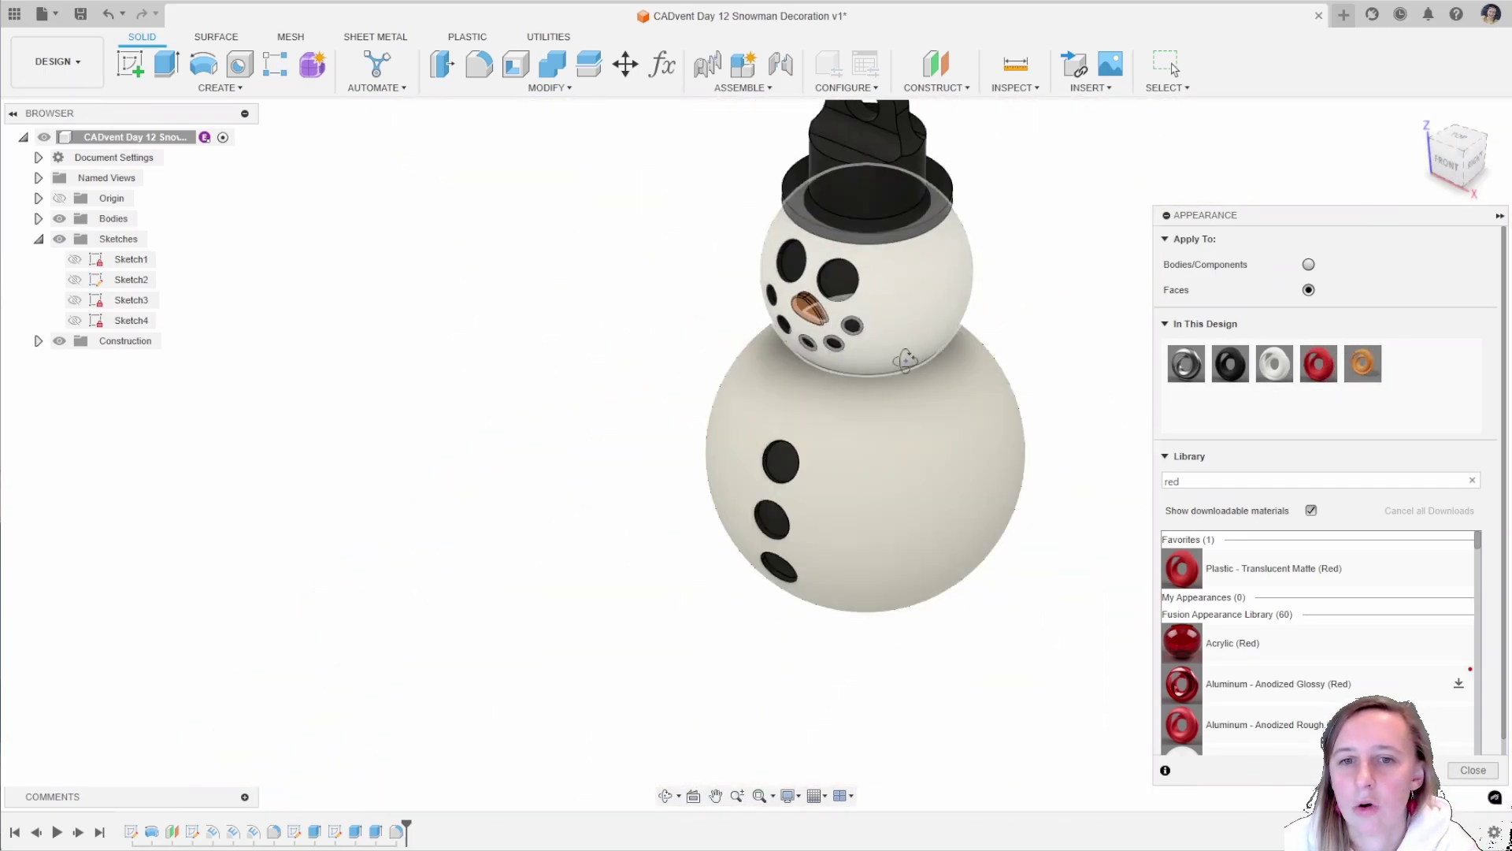
pyautogui.keyDown('shift'); pyautogui.moveTo(829, 320); pyautogui.dragTo(965, 634, button='middle'); pyautogui.keyUp('shift')
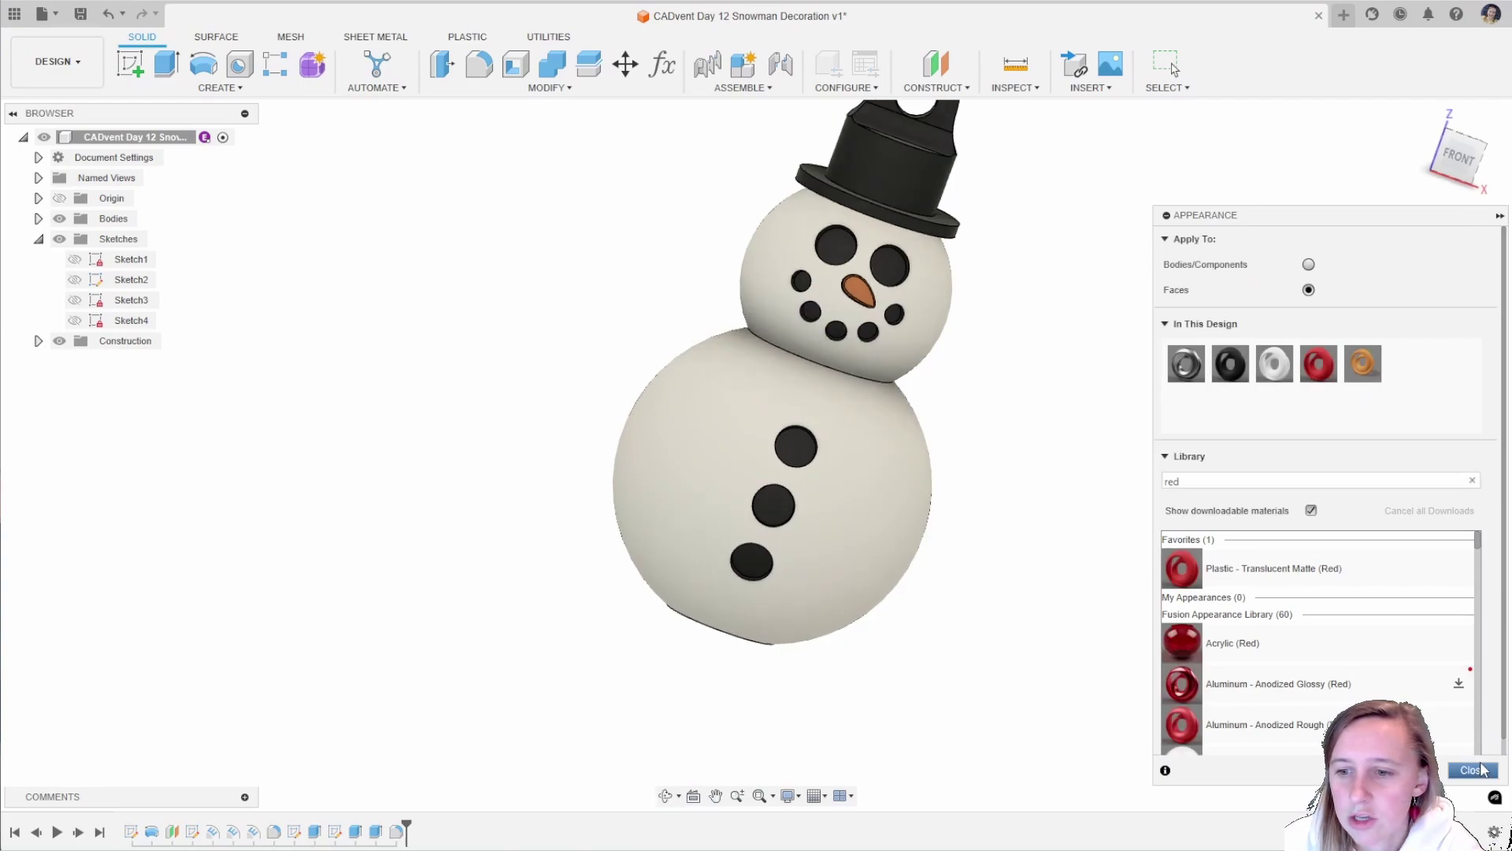
pyautogui.click(1453, 765)
# Examine the coloured snowman from several angles and distances, including its face, buttons and hat.
pyautogui.scroll(-3, 654, 557)
pyautogui.scroll(3, 655, 557)
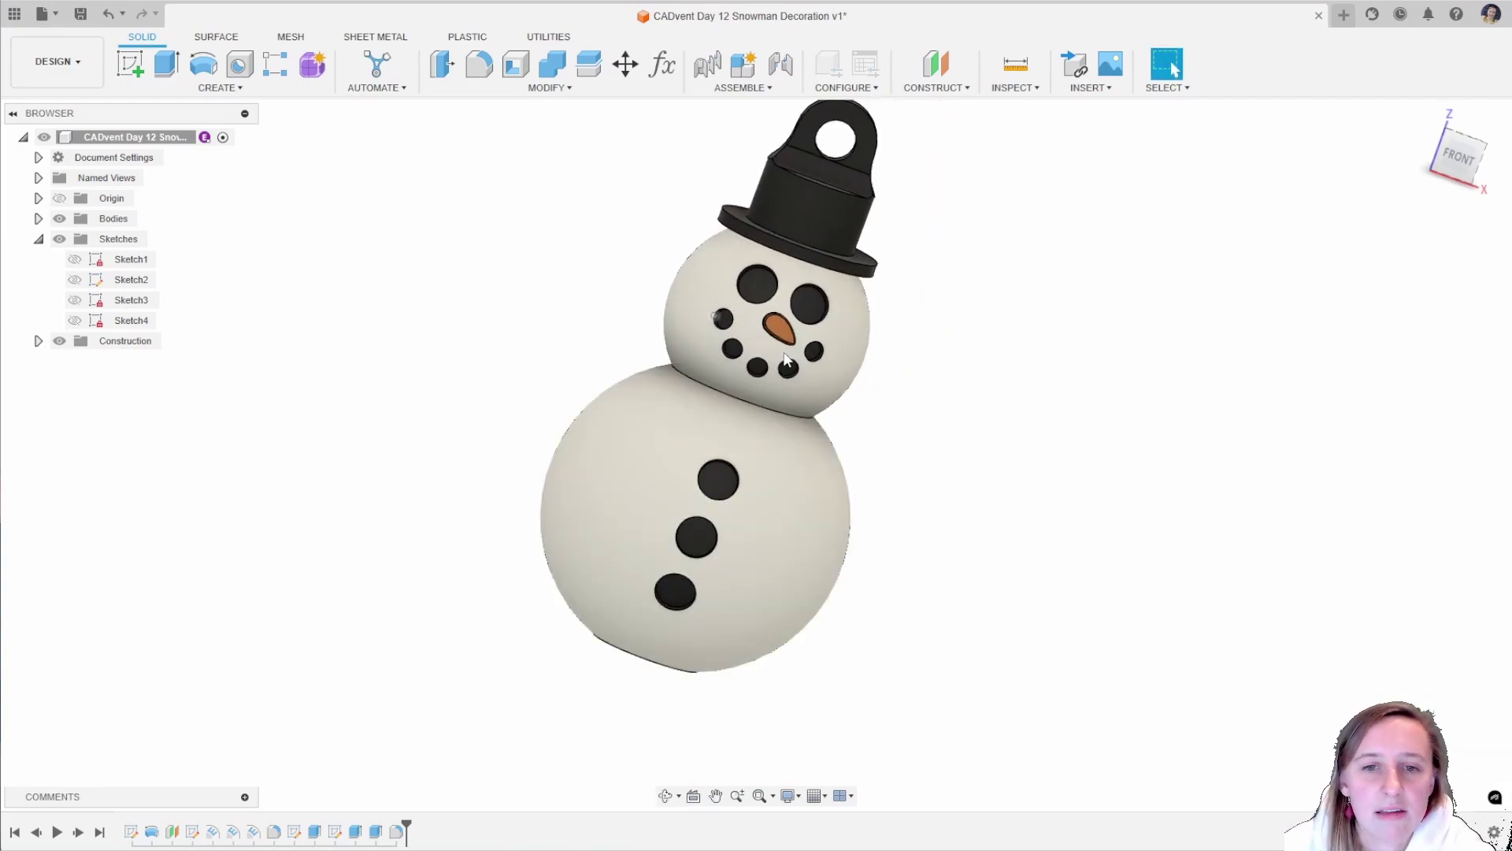
pyautogui.scroll(-4, 962, 416)
pyautogui.keyDown('shift'); pyautogui.moveTo(963, 416); pyautogui.dragTo(901, 409, button='middle'); pyautogui.keyUp('shift')
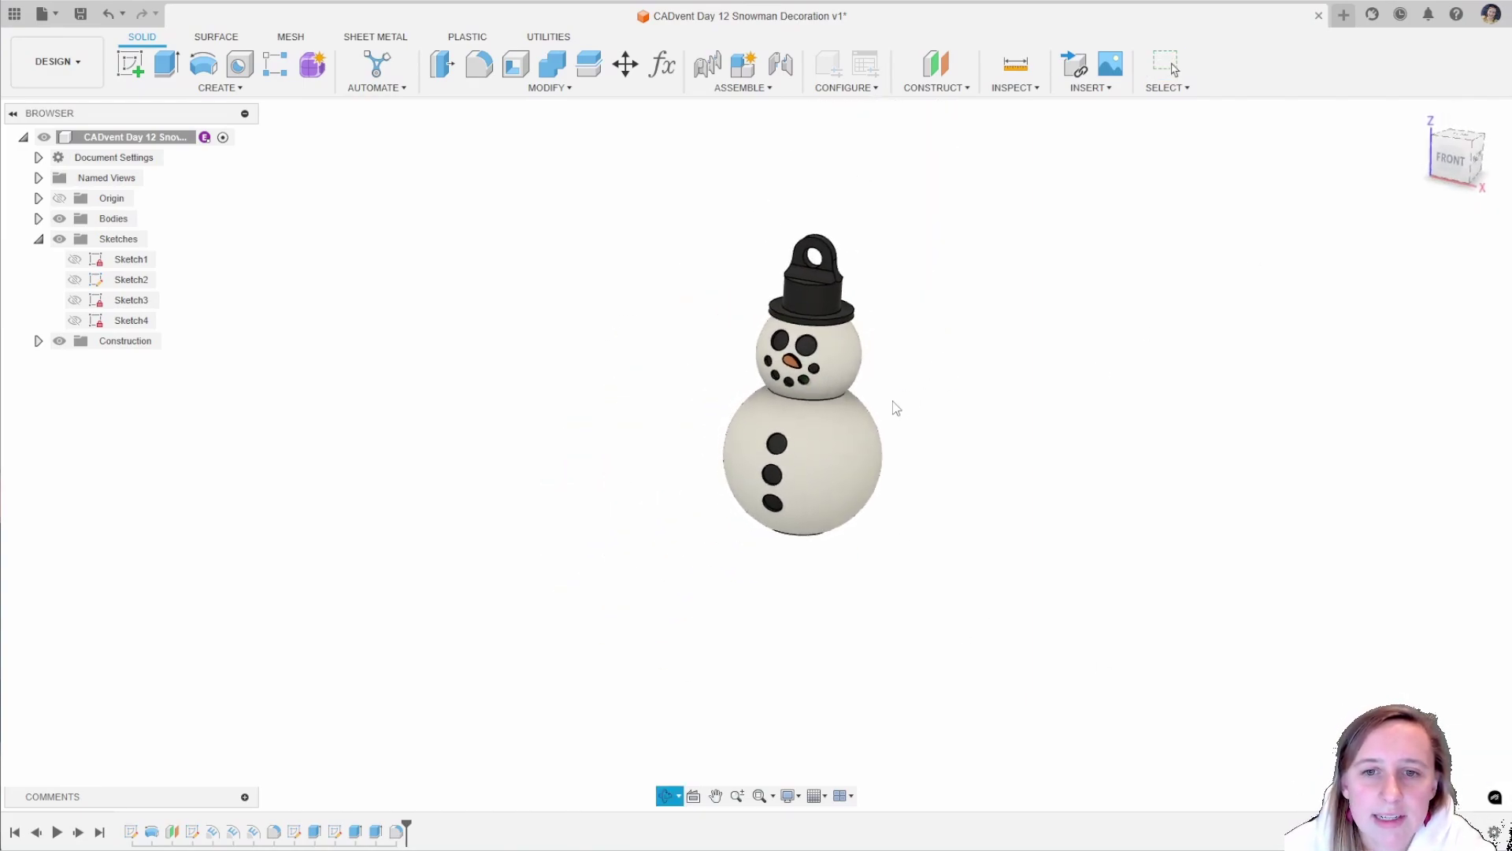
pyautogui.scroll(3, 809, 384)
pyautogui.scroll(2, 809, 384)
pyautogui.scroll(-3, 838, 389)
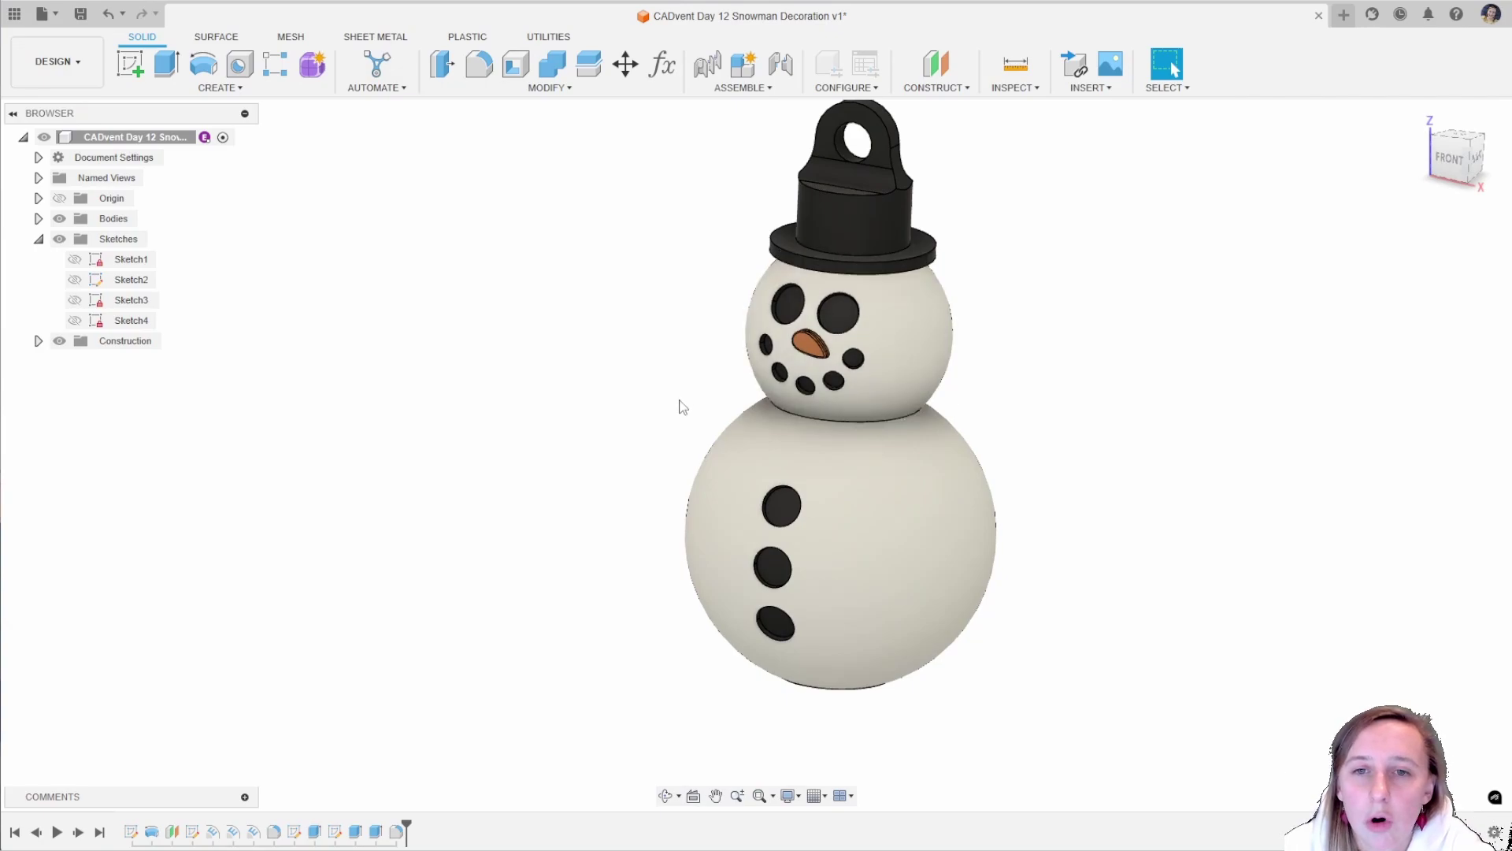
pyautogui.scroll(-2, 685, 405)
pyautogui.scroll(4, 847, 380)
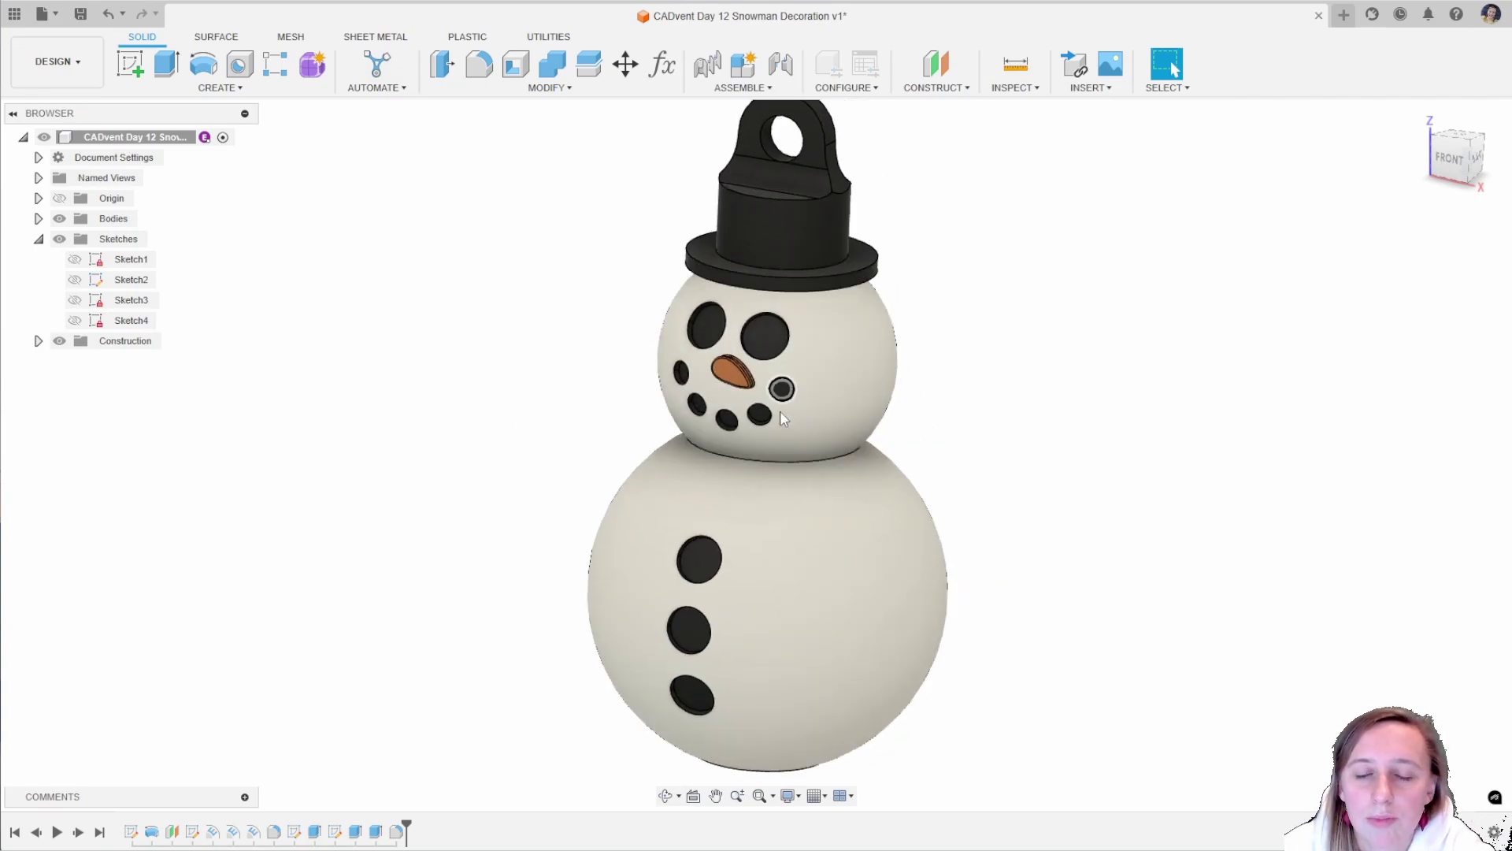
pyautogui.keyDown('shift'); pyautogui.moveTo(782, 418); pyautogui.dragTo(799, 443, button='middle'); pyautogui.keyUp('shift')
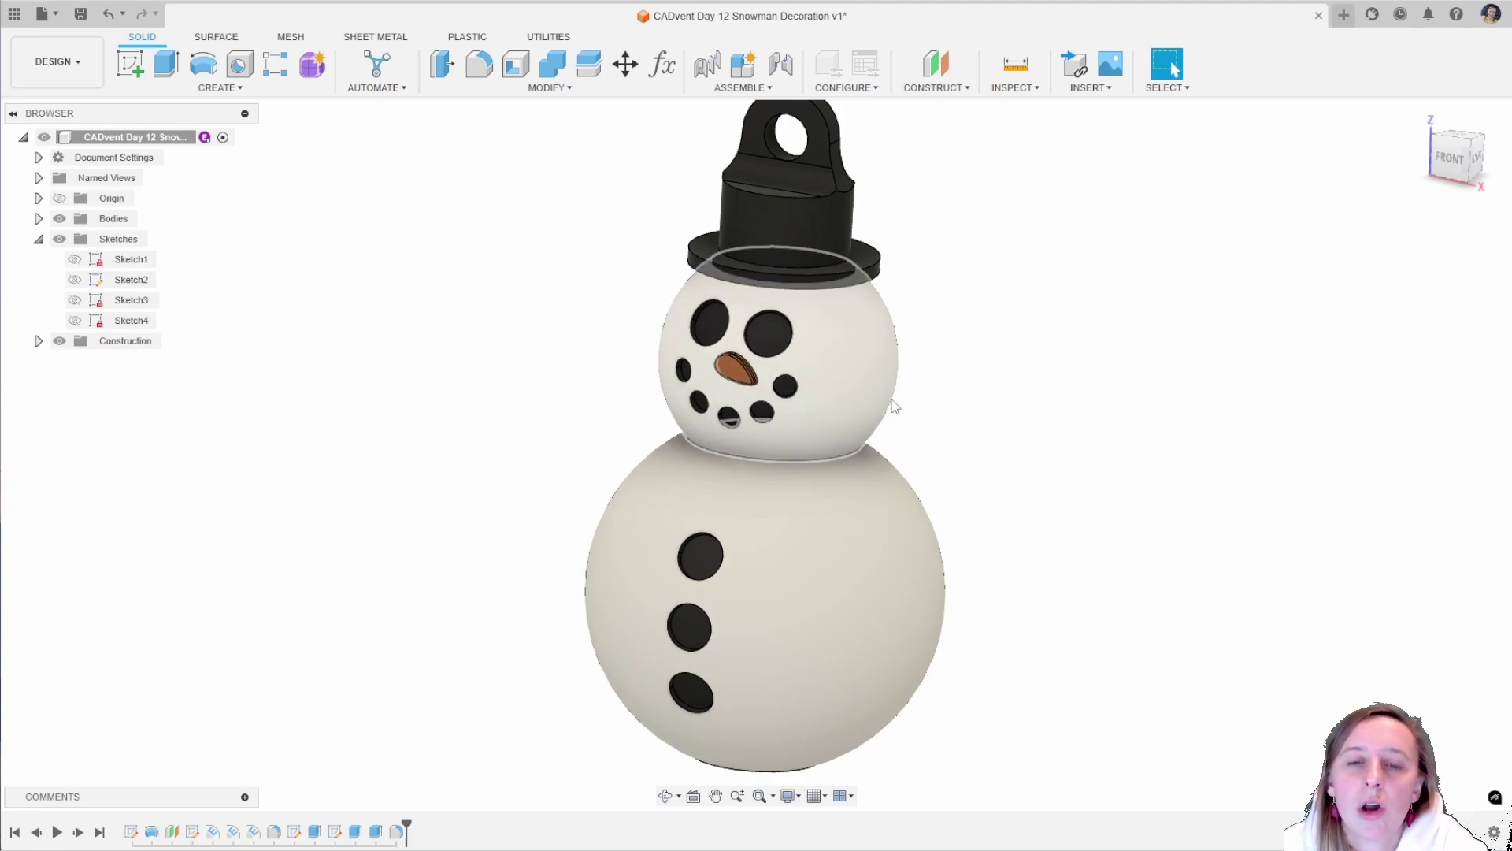
pyautogui.scroll(-3, 894, 406)
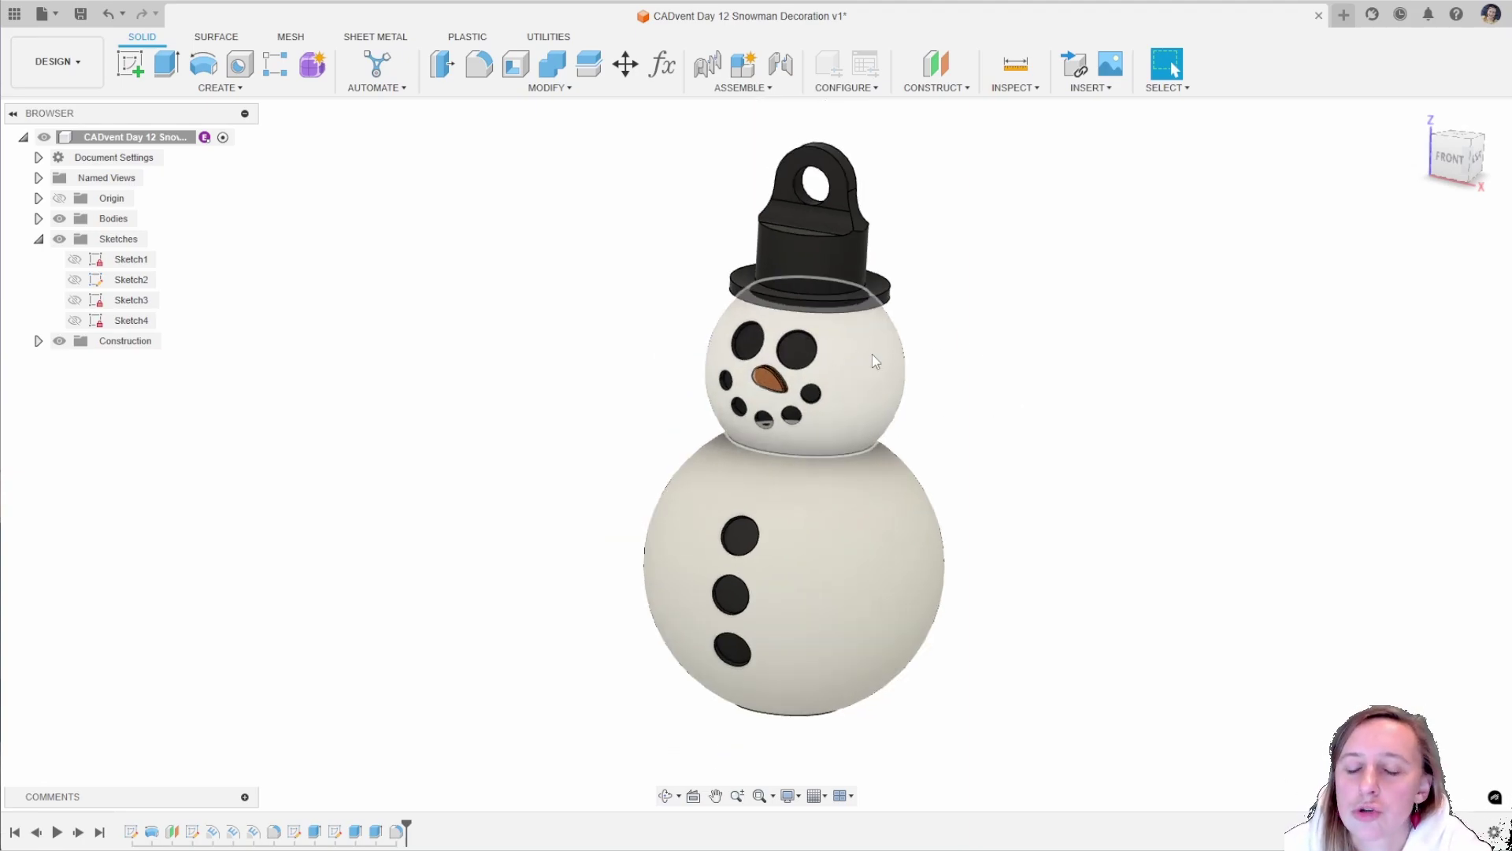